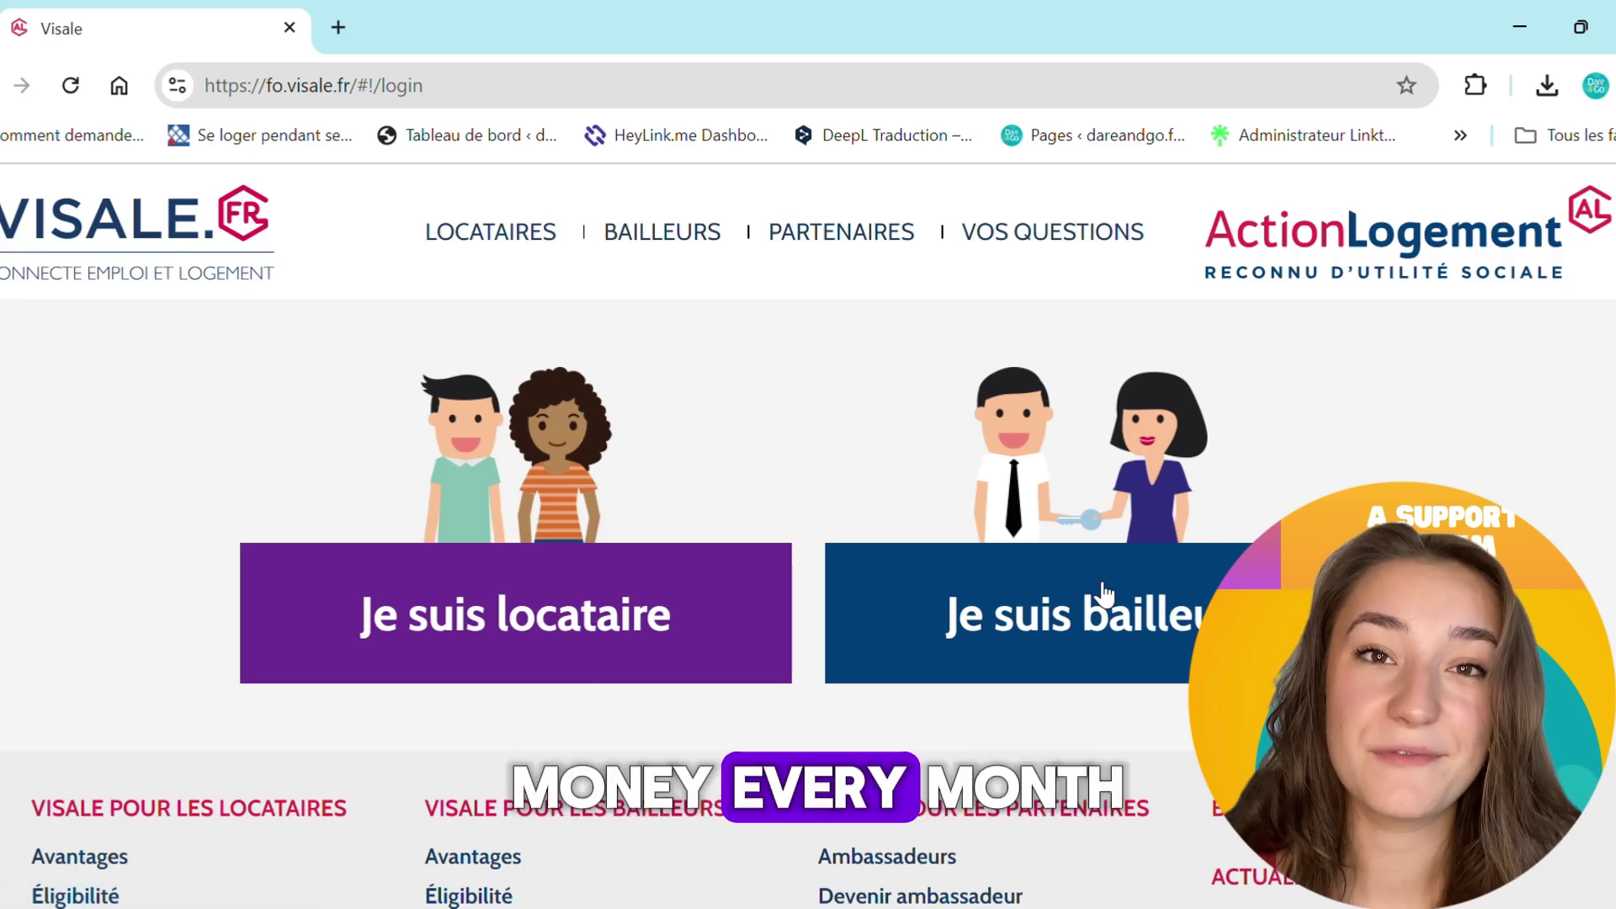
Continue as a tenant and choose 'Je m'inscris à Visale' below FranceConnect
{"action": "left_click", "coordinate": [631, 659]}
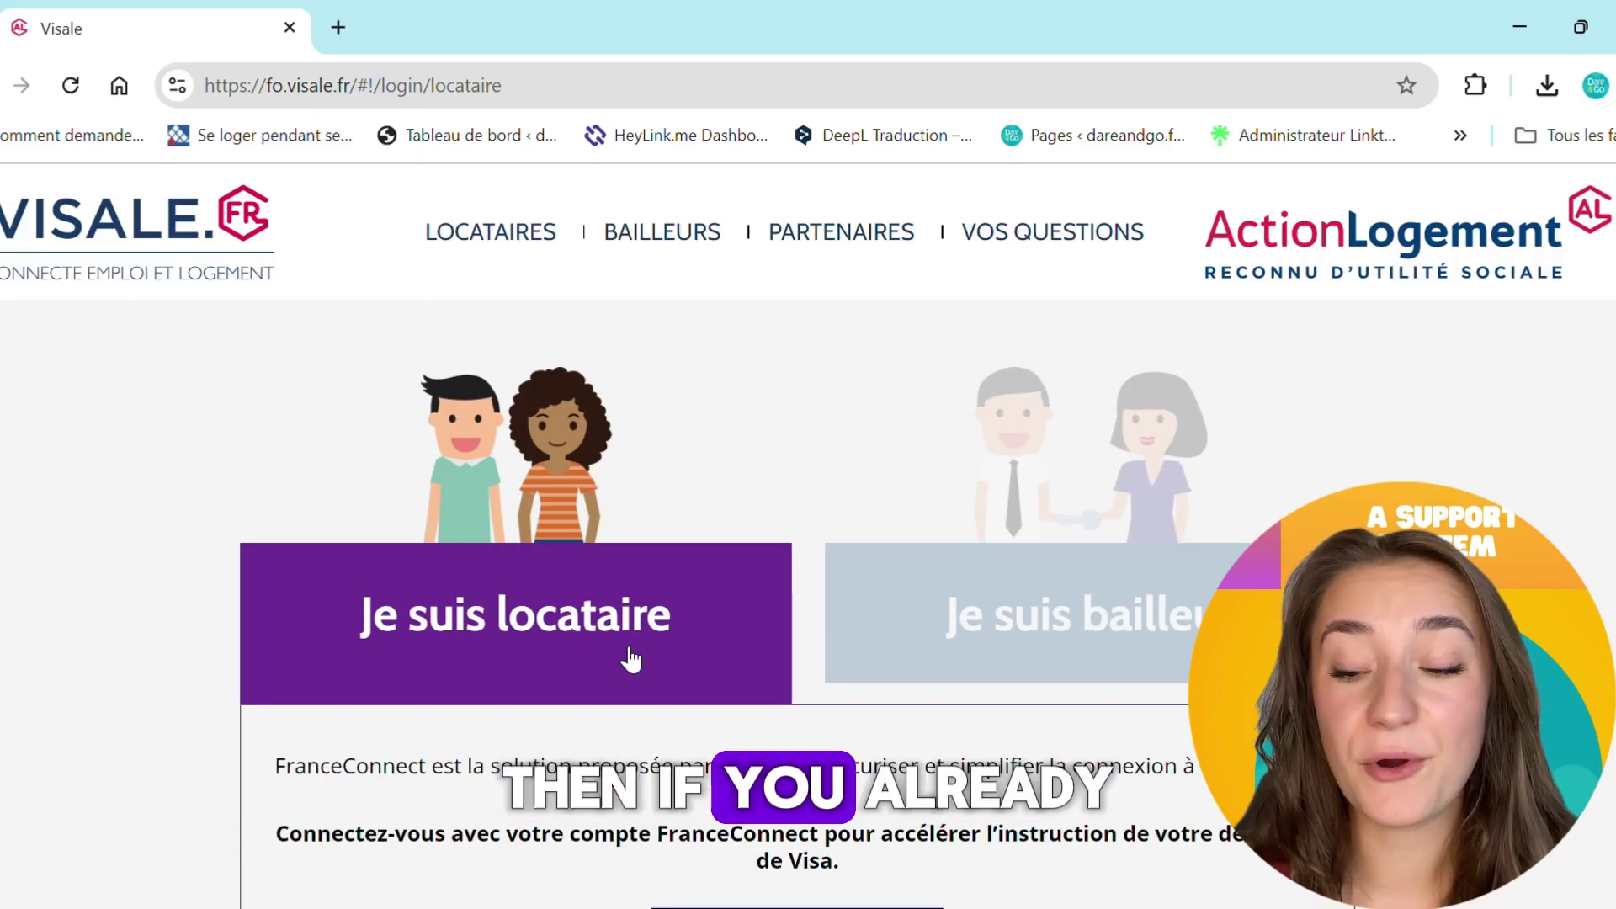
{"action": "scroll", "coordinate": [632, 657], "scroll_direction": "down", "scroll_amount": 3}
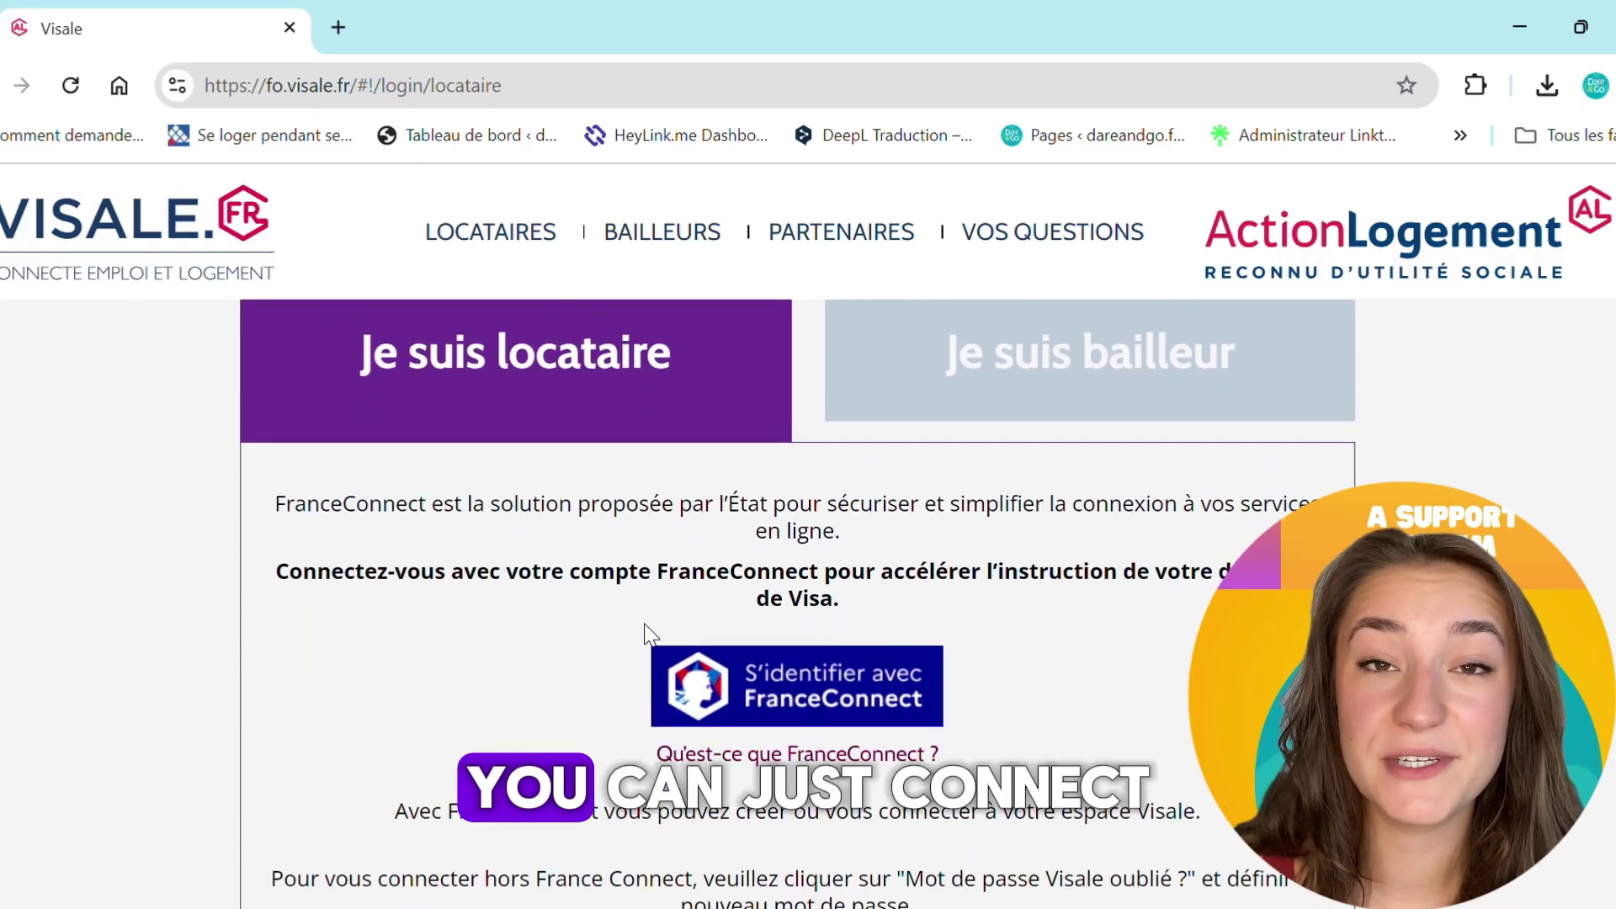
{"action": "scroll", "coordinate": [867, 762], "scroll_direction": "down", "scroll_amount": 1}
{"action": "scroll", "coordinate": [867, 762], "scroll_direction": "down", "scroll_amount": 1}
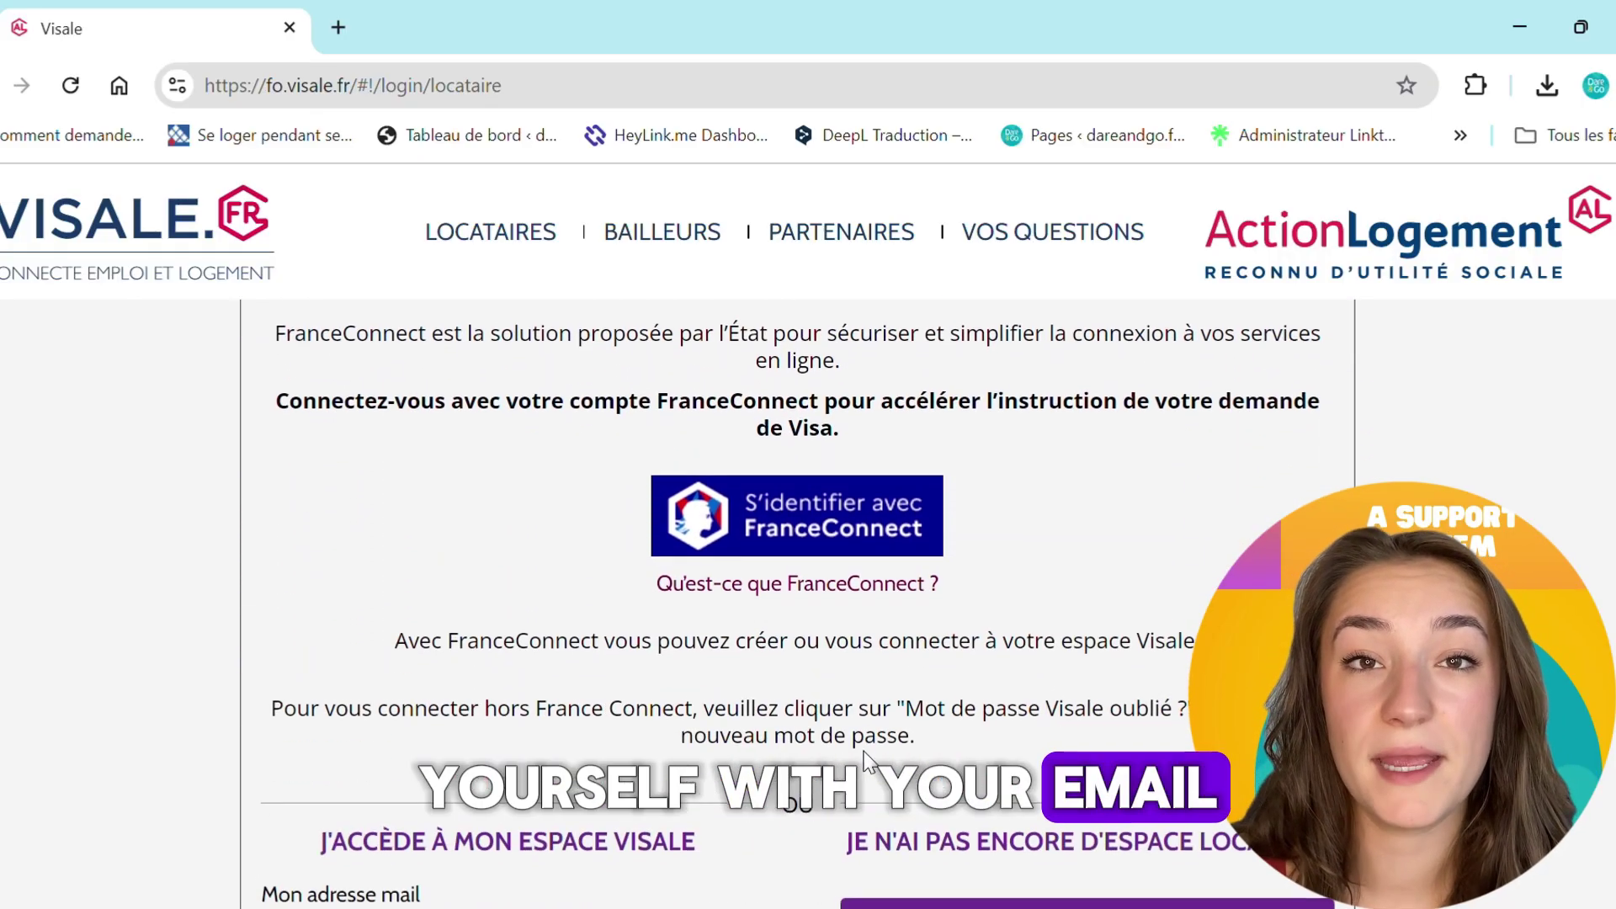
{"action": "scroll", "coordinate": [867, 761], "scroll_direction": "down", "scroll_amount": 2}
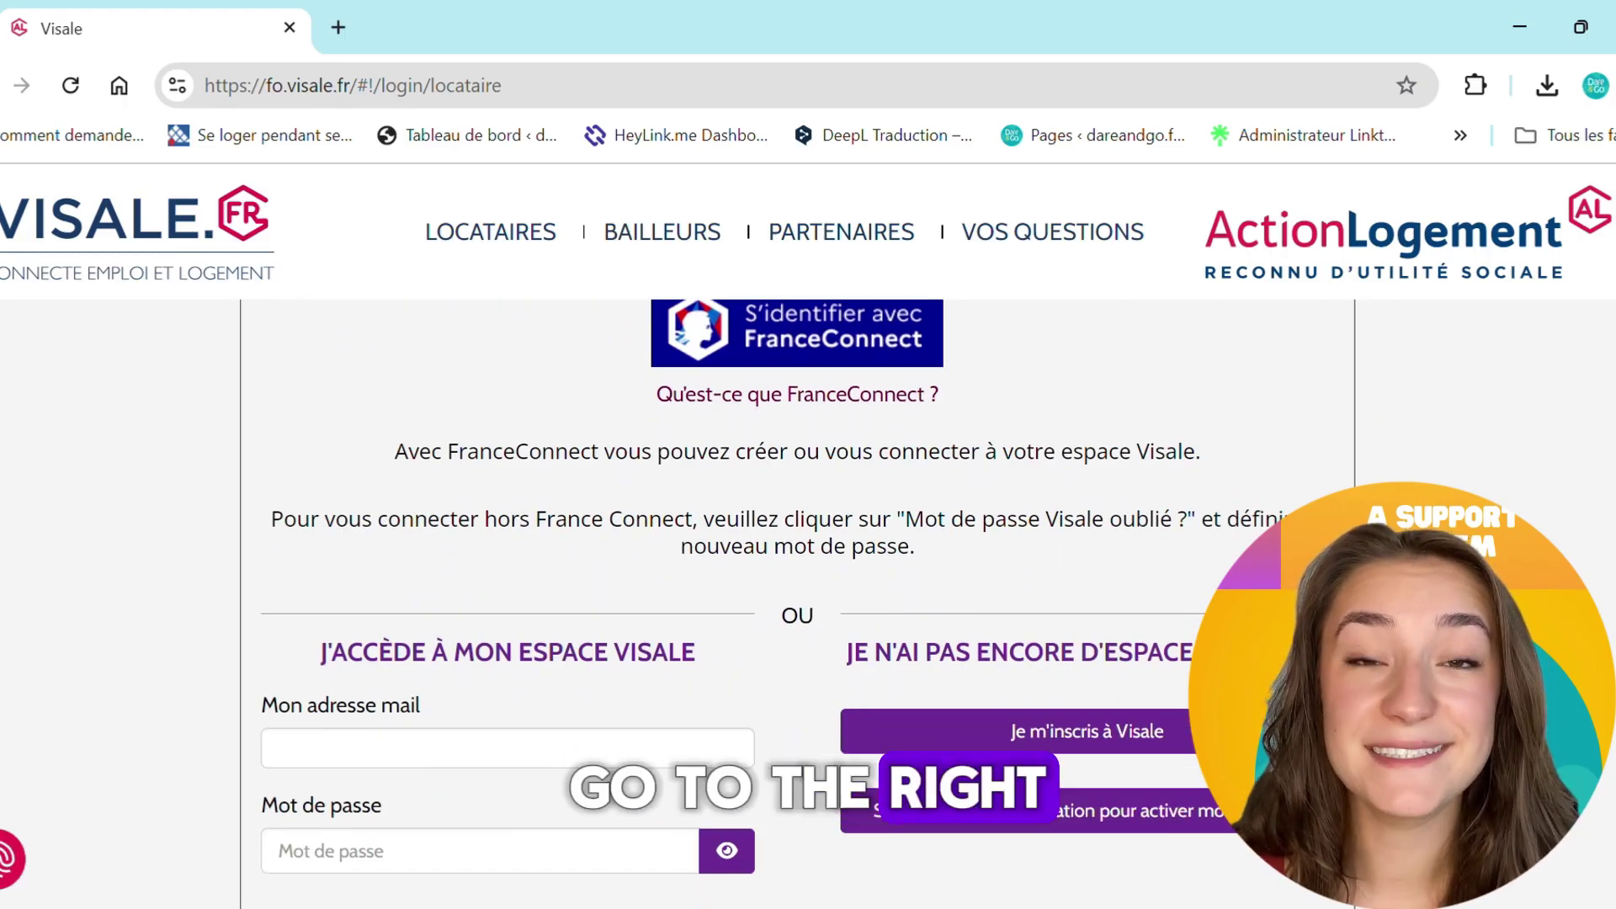
{"action": "left_click", "coordinate": [1119, 756]}
Enter the account e-mail address and password, each with its confirmation
{"action": "left_click", "coordinate": [393, 588]}
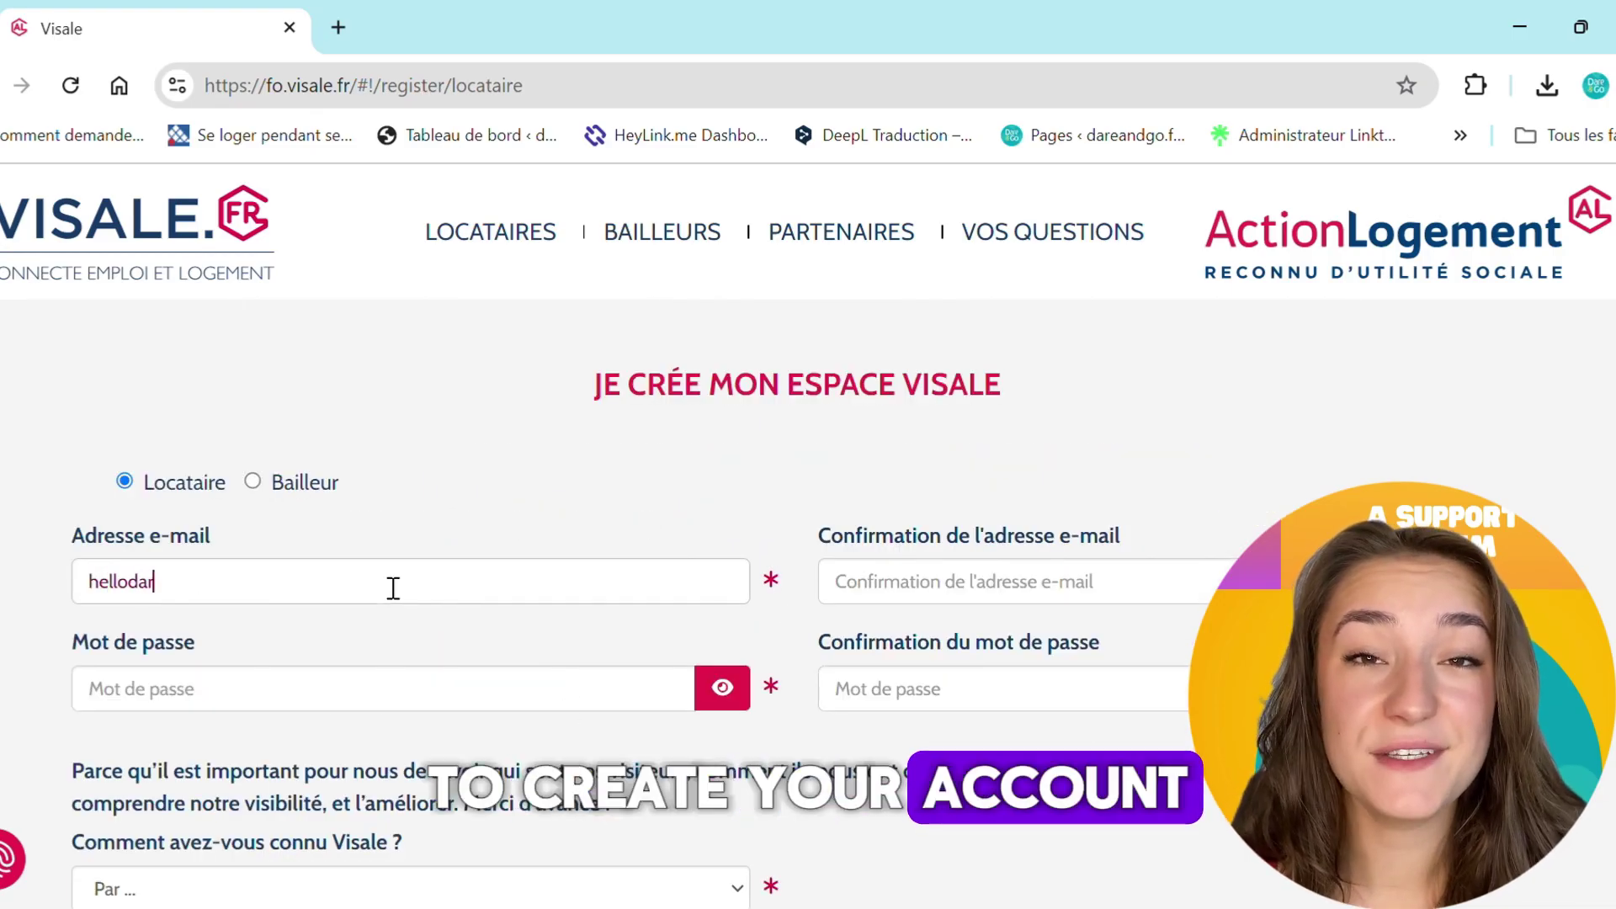
{"action": "left_click", "coordinate": [999, 588]}
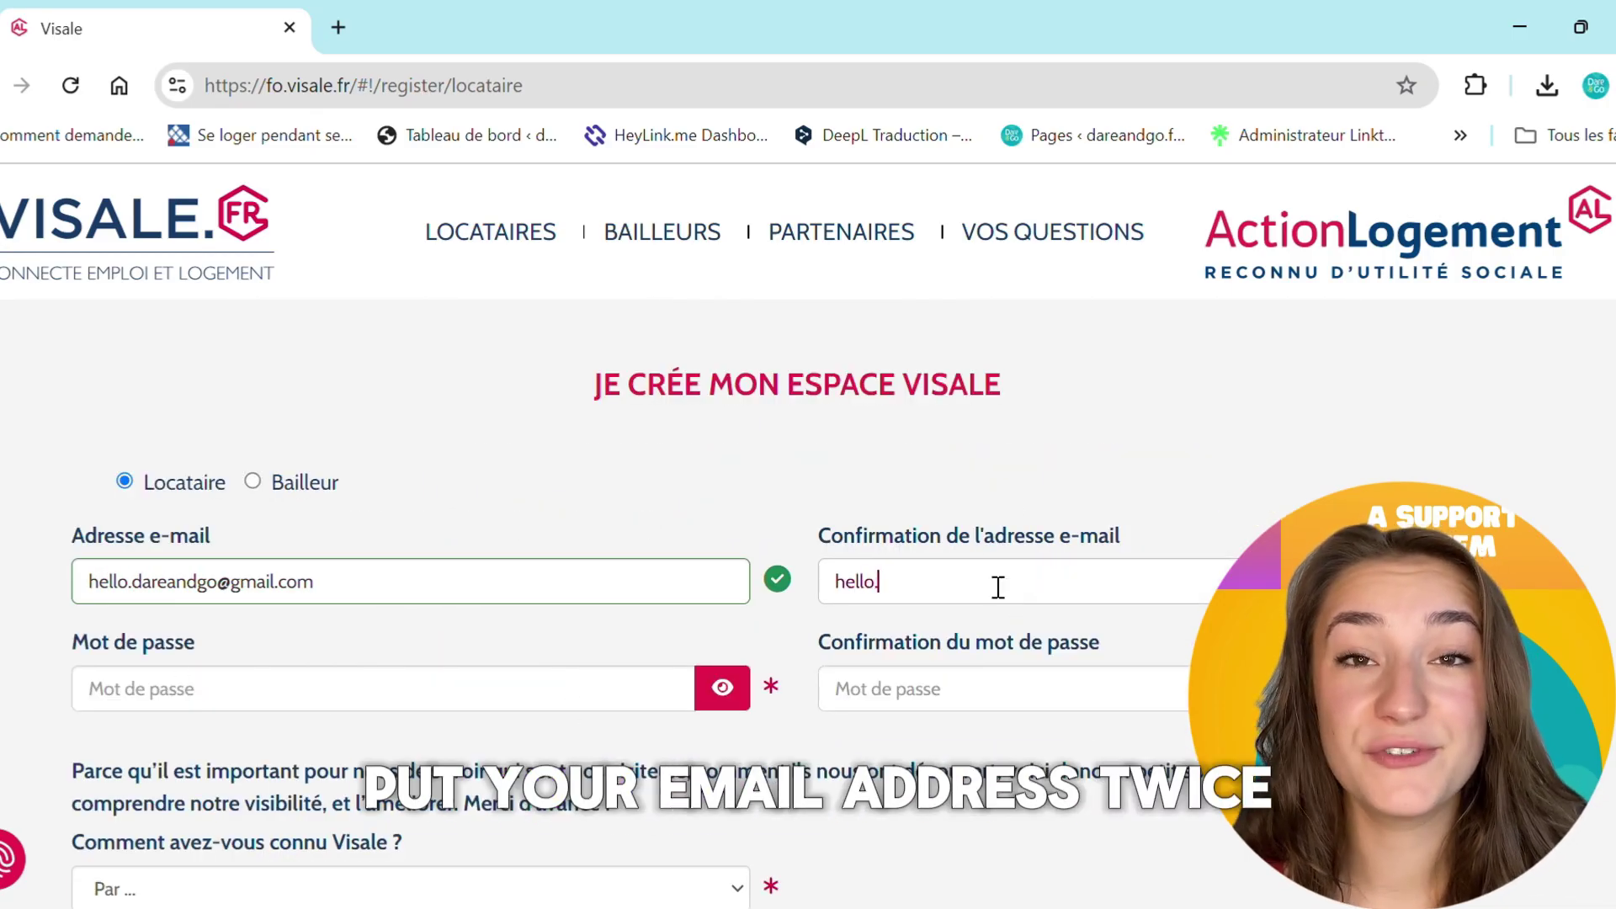
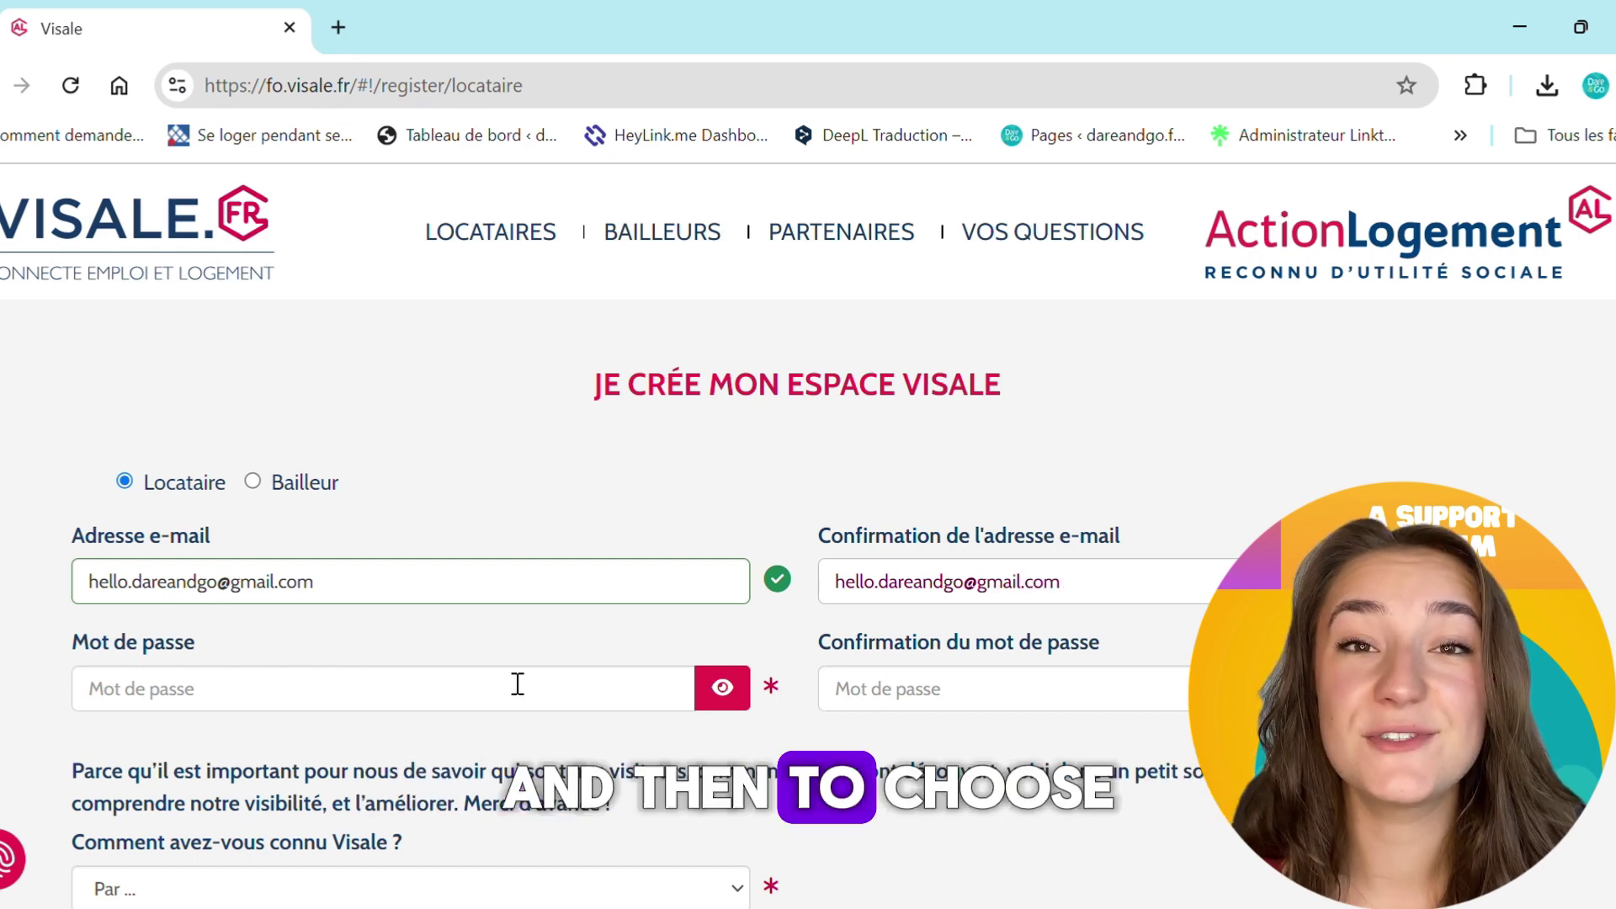
{"action": "left_click", "coordinate": [518, 685]}
{"action": "type", "text": "••••••••••"}
{"action": "left_click", "coordinate": [877, 589]}
{"action": "type", "text": "••"}
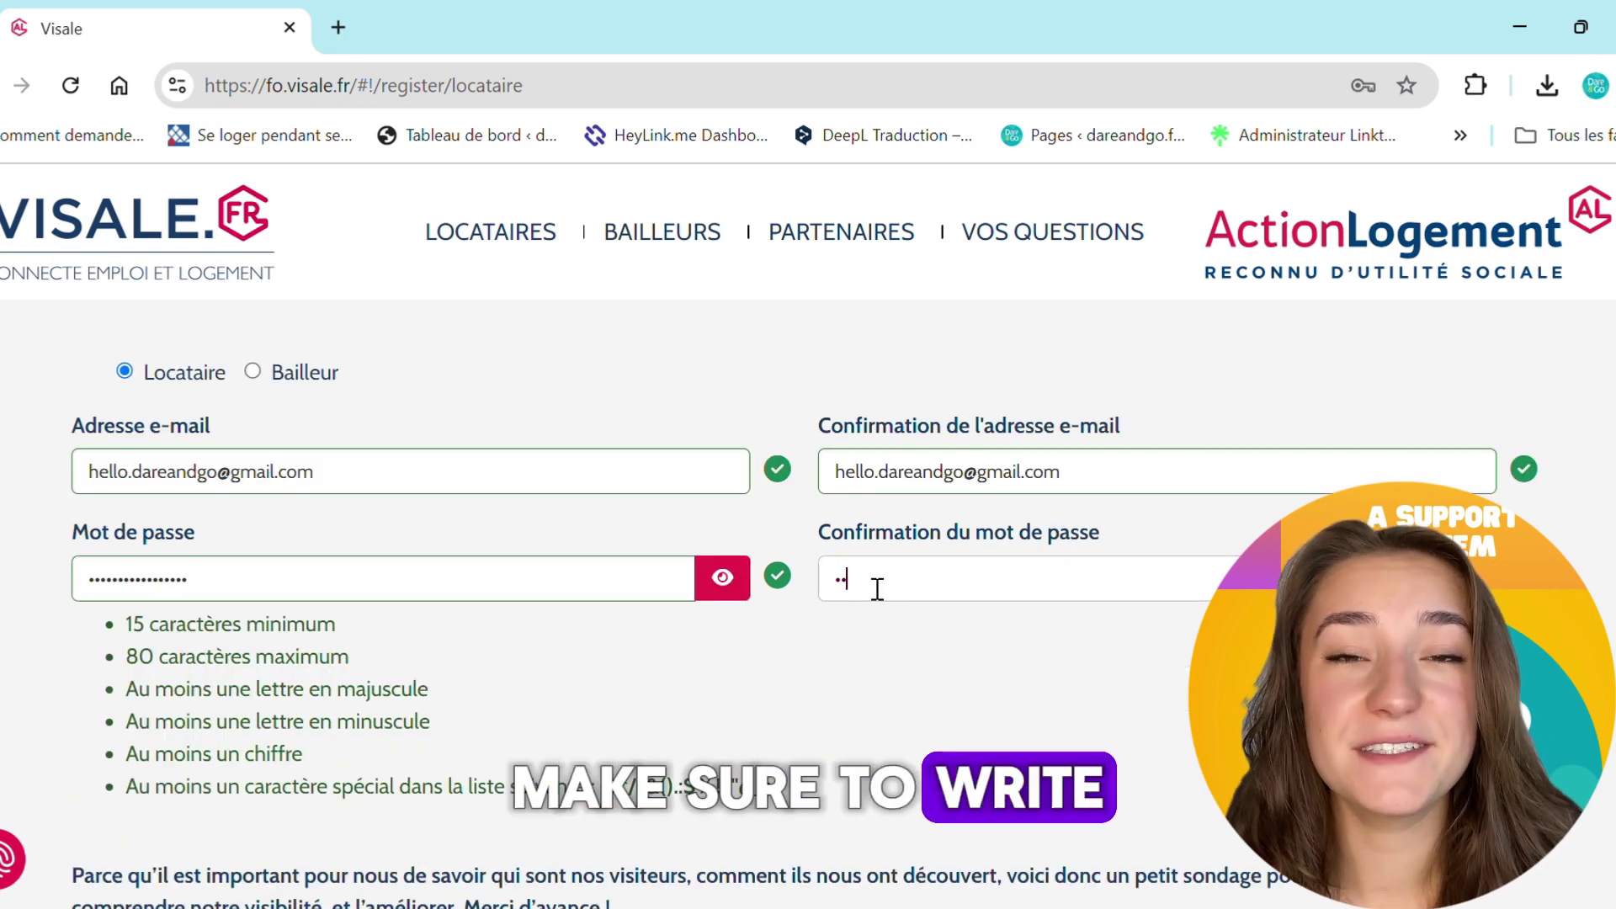
{"action": "type", "text": "••••••••••"}
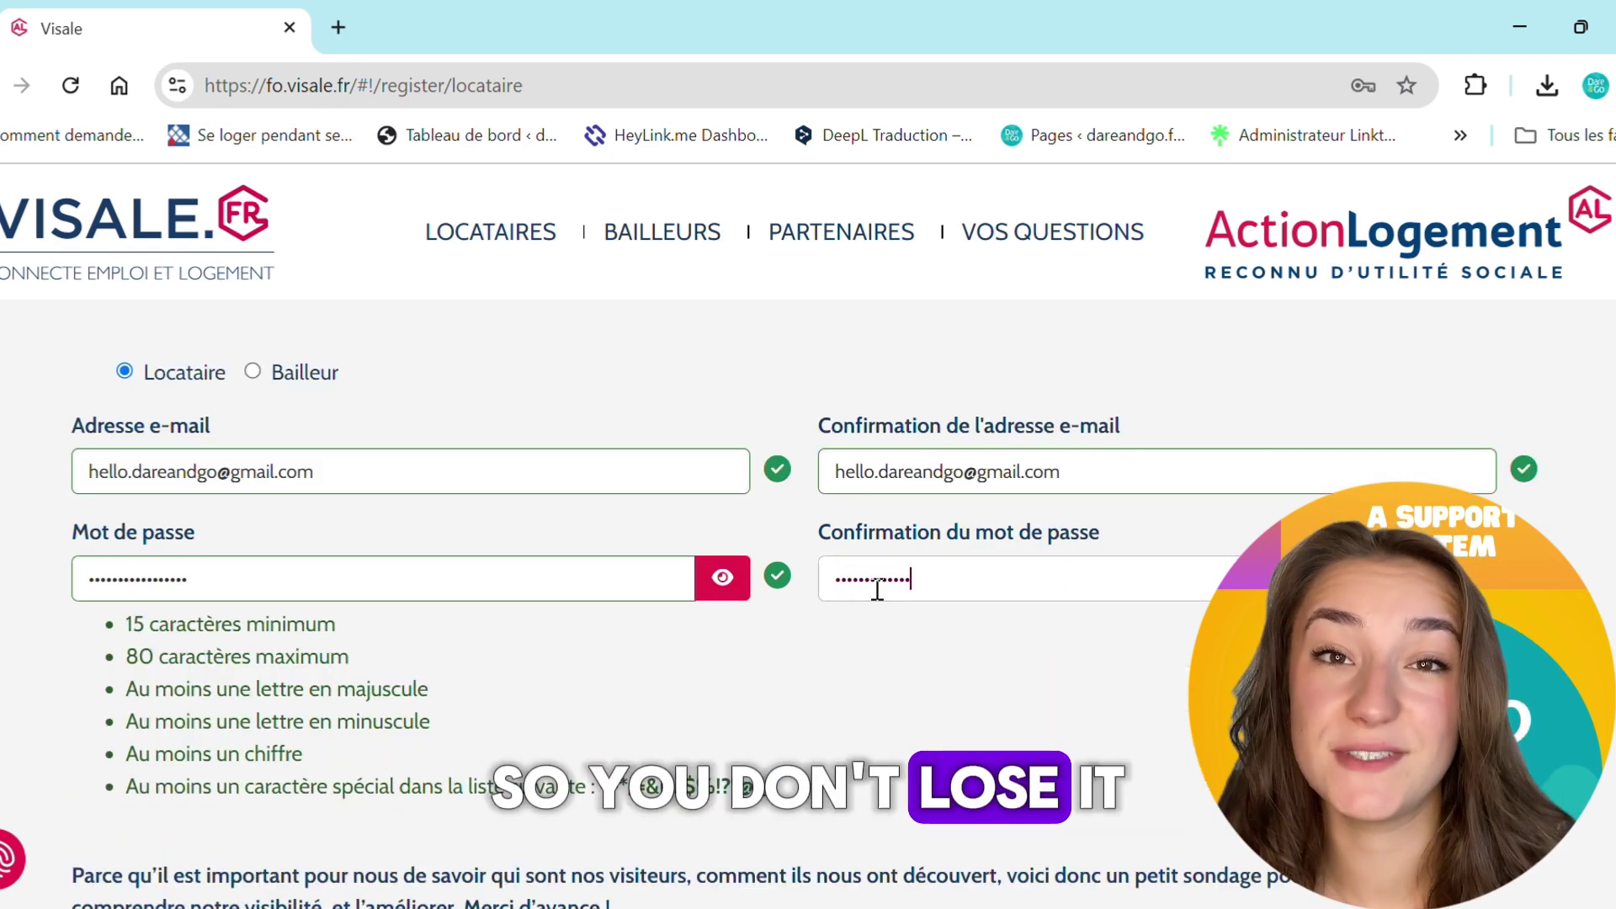
{"action": "type", "text": "••••"}
Answer 'Autres' for how you heard of Visale, specifying Dare&Go
{"action": "scroll", "coordinate": [998, 683], "scroll_direction": "down", "scroll_amount": 3}
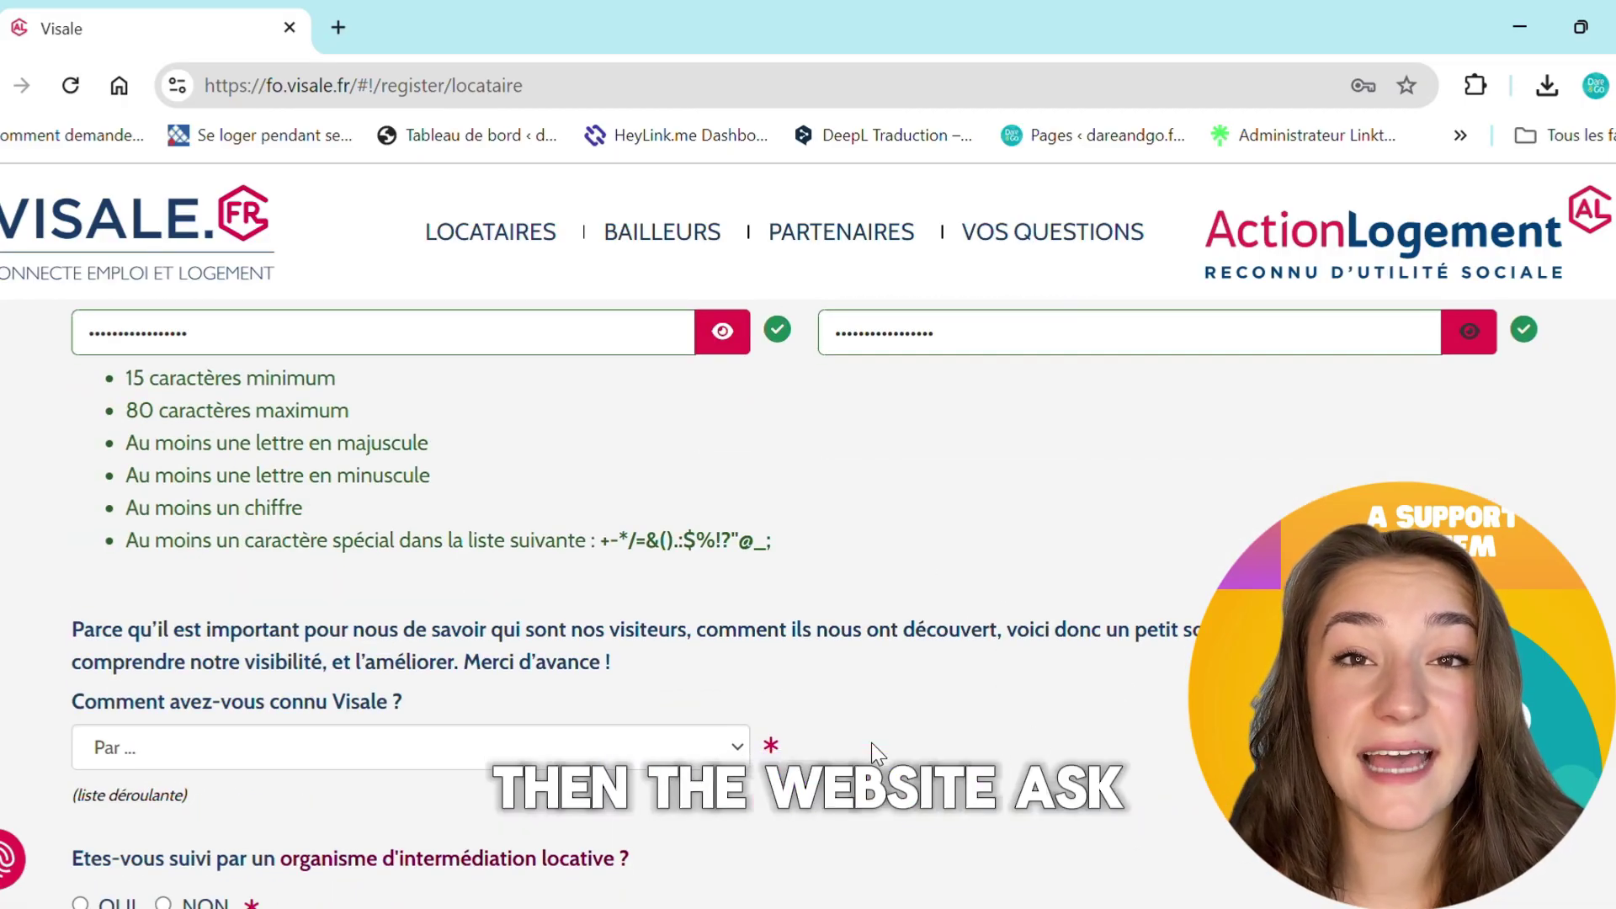
{"action": "scroll", "coordinate": [871, 742], "scroll_direction": "down", "scroll_amount": 2}
{"action": "left_click", "coordinate": [549, 570]}
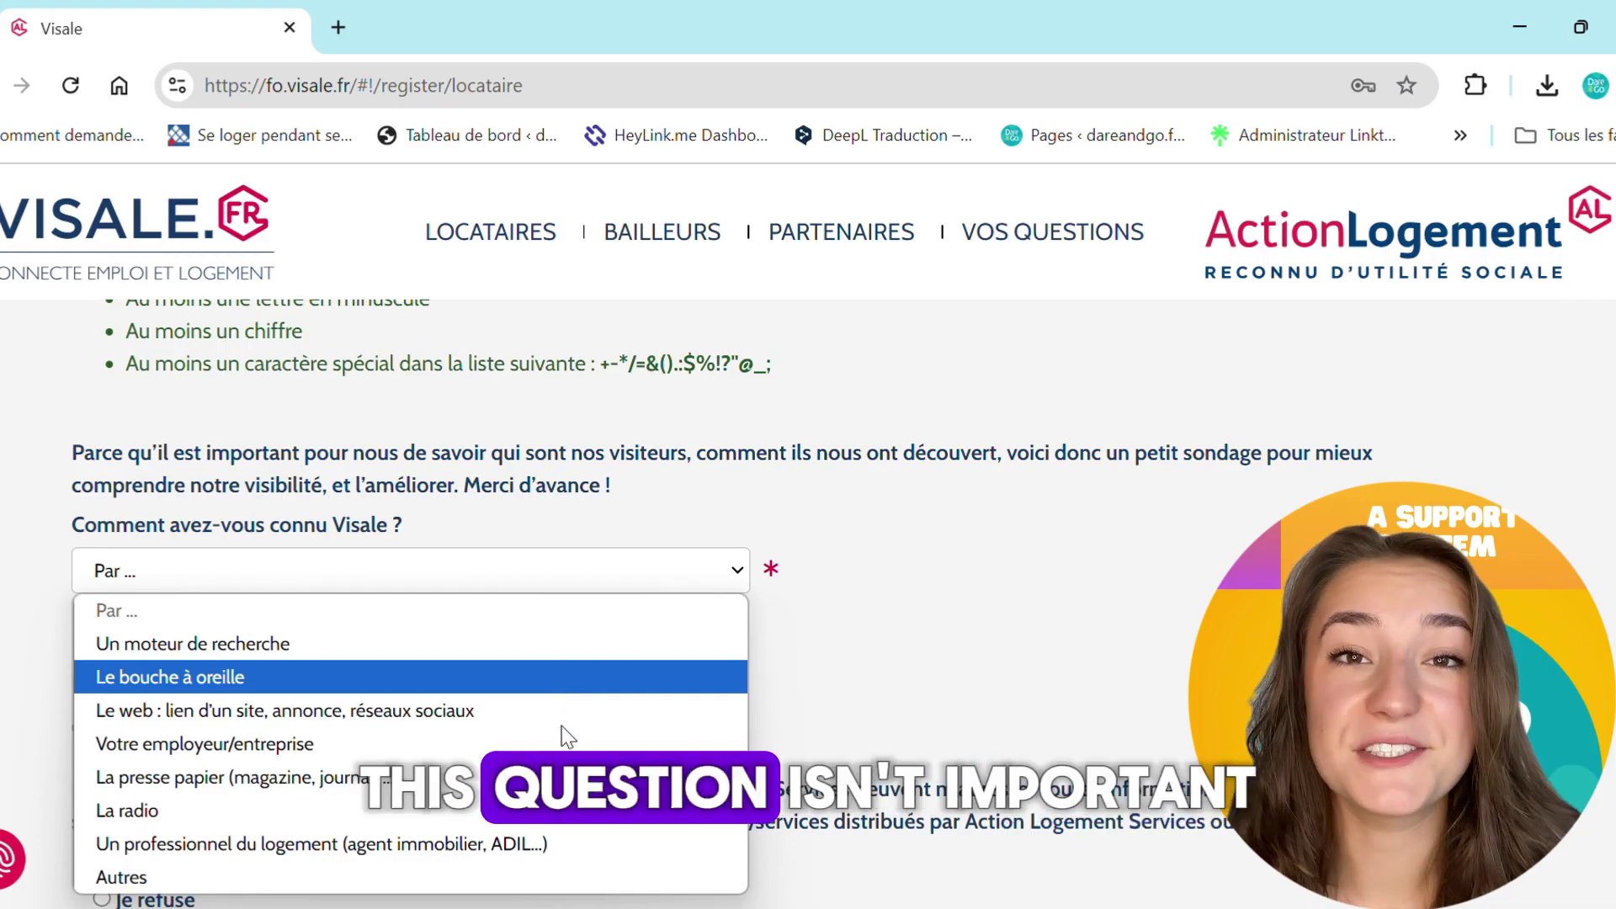
{"action": "left_click", "coordinate": [539, 878]}
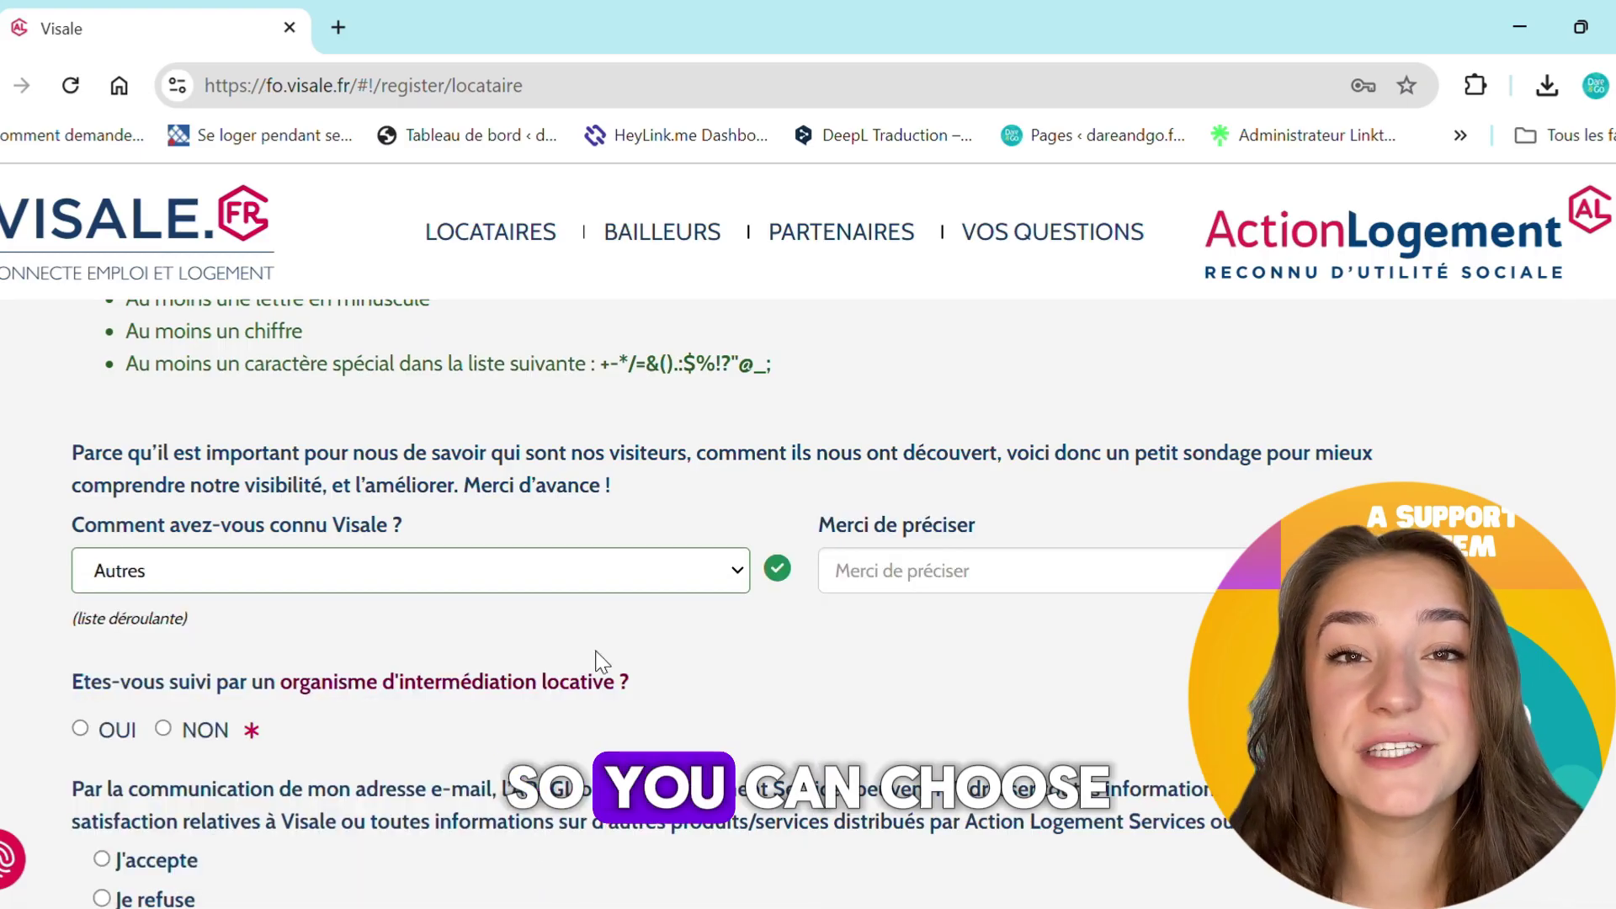
{"action": "left_click", "coordinate": [912, 581]}
{"action": "type", "text": "Dar"}
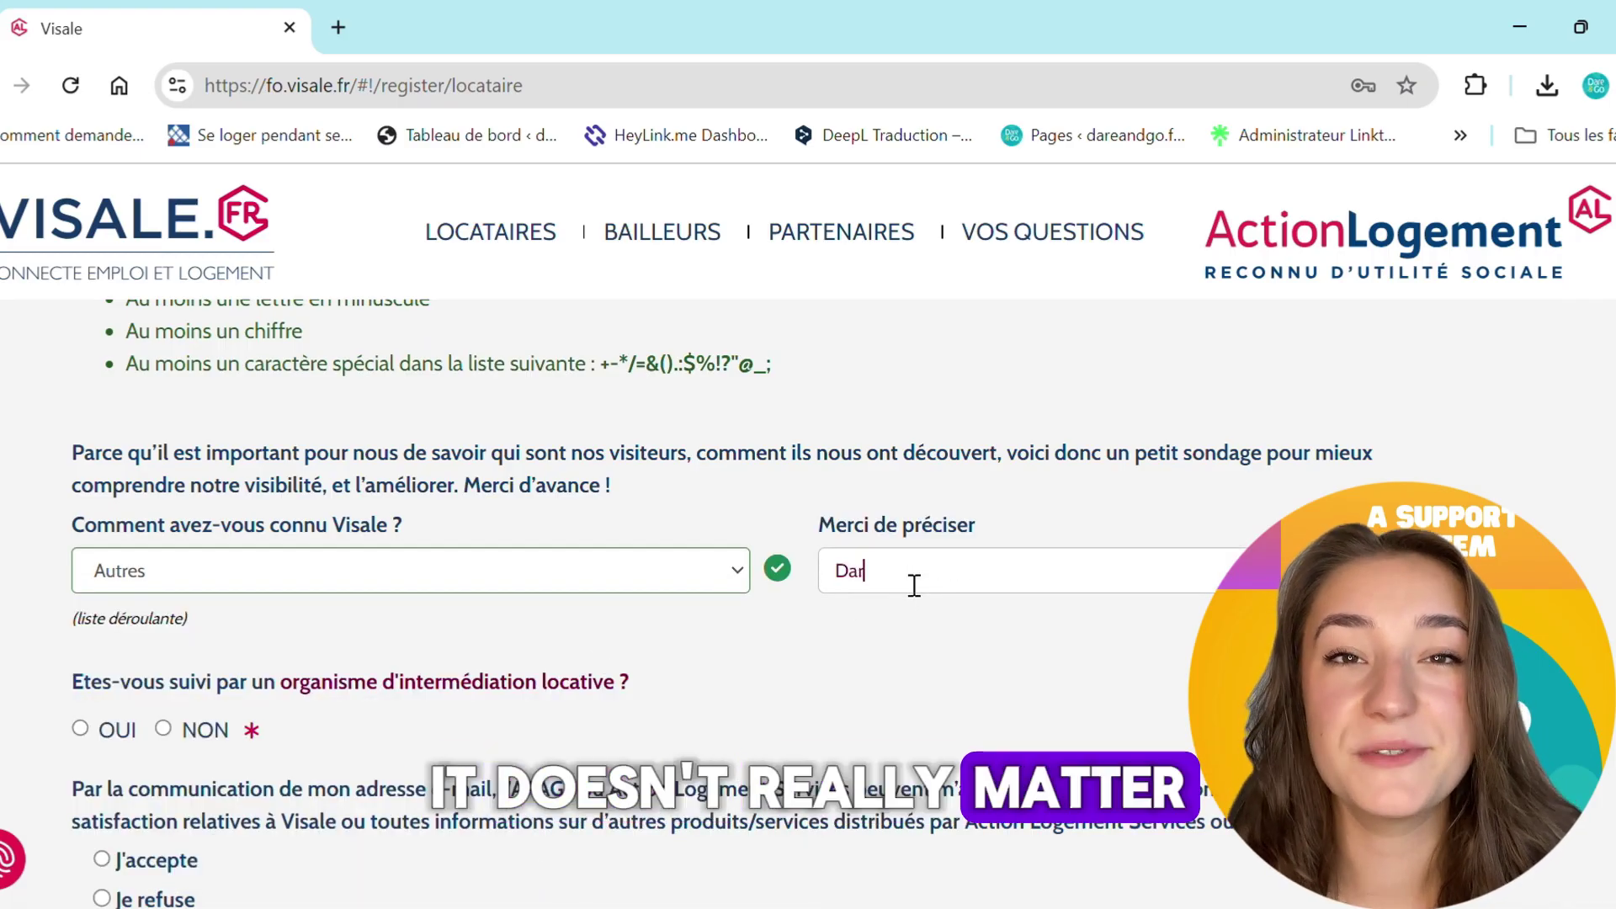
{"action": "type", "text": "e&Go"}
{"action": "scroll", "coordinate": [1497, 477], "scroll_direction": "down", "scroll_amount": 3}
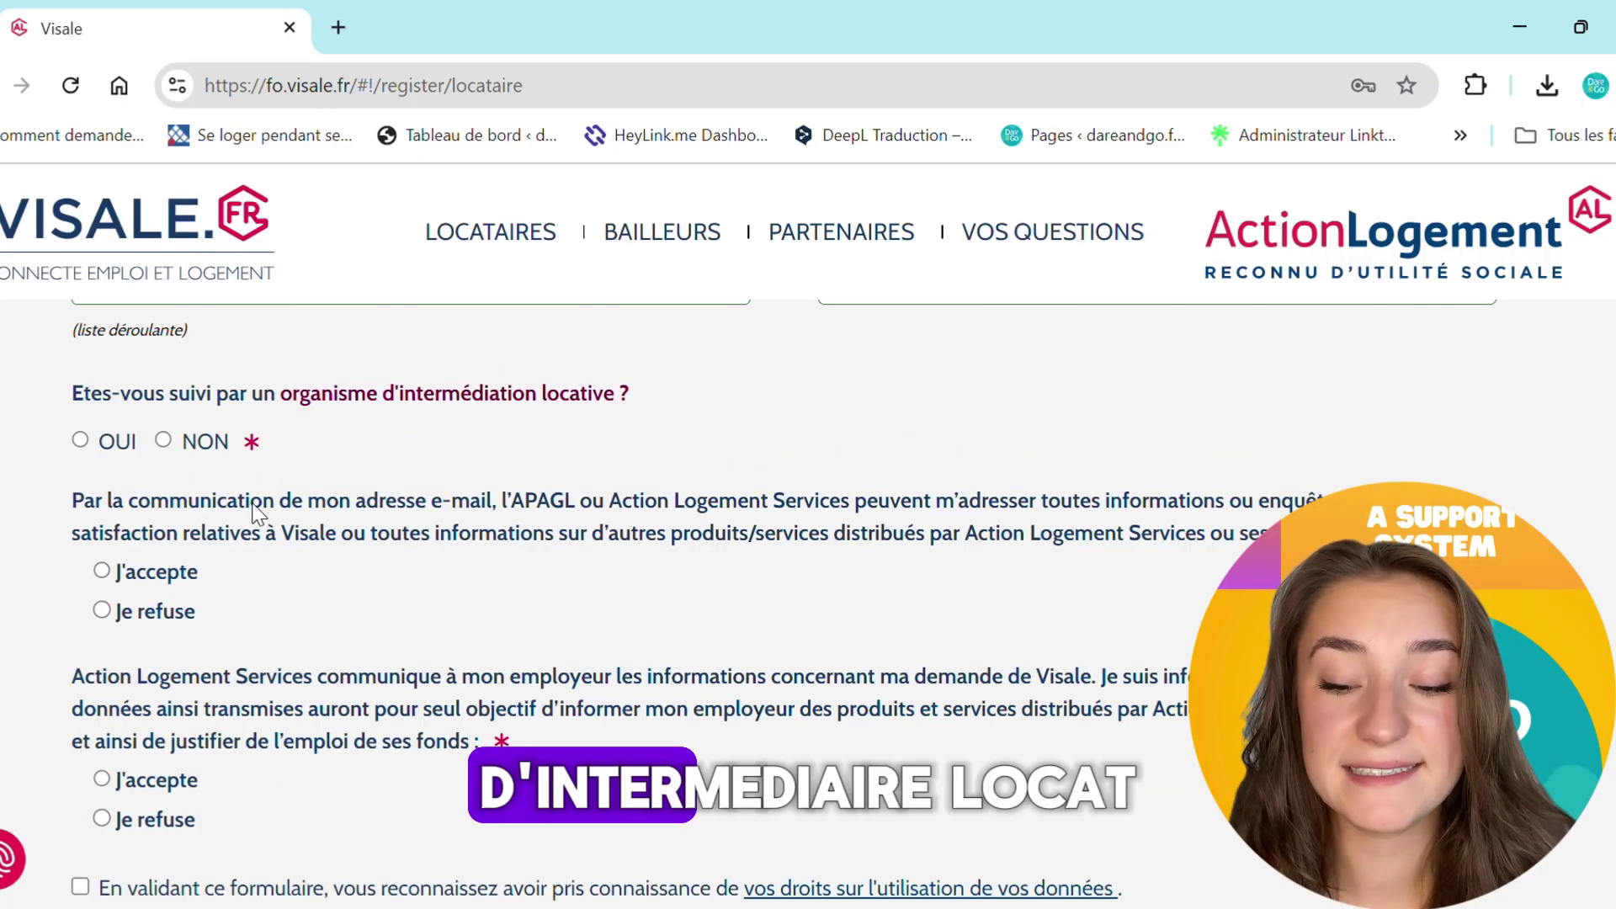
Answer NON on rental intermediary, refuse both consents, and accept the data-use notice
{"action": "left_click", "coordinate": [163, 441]}
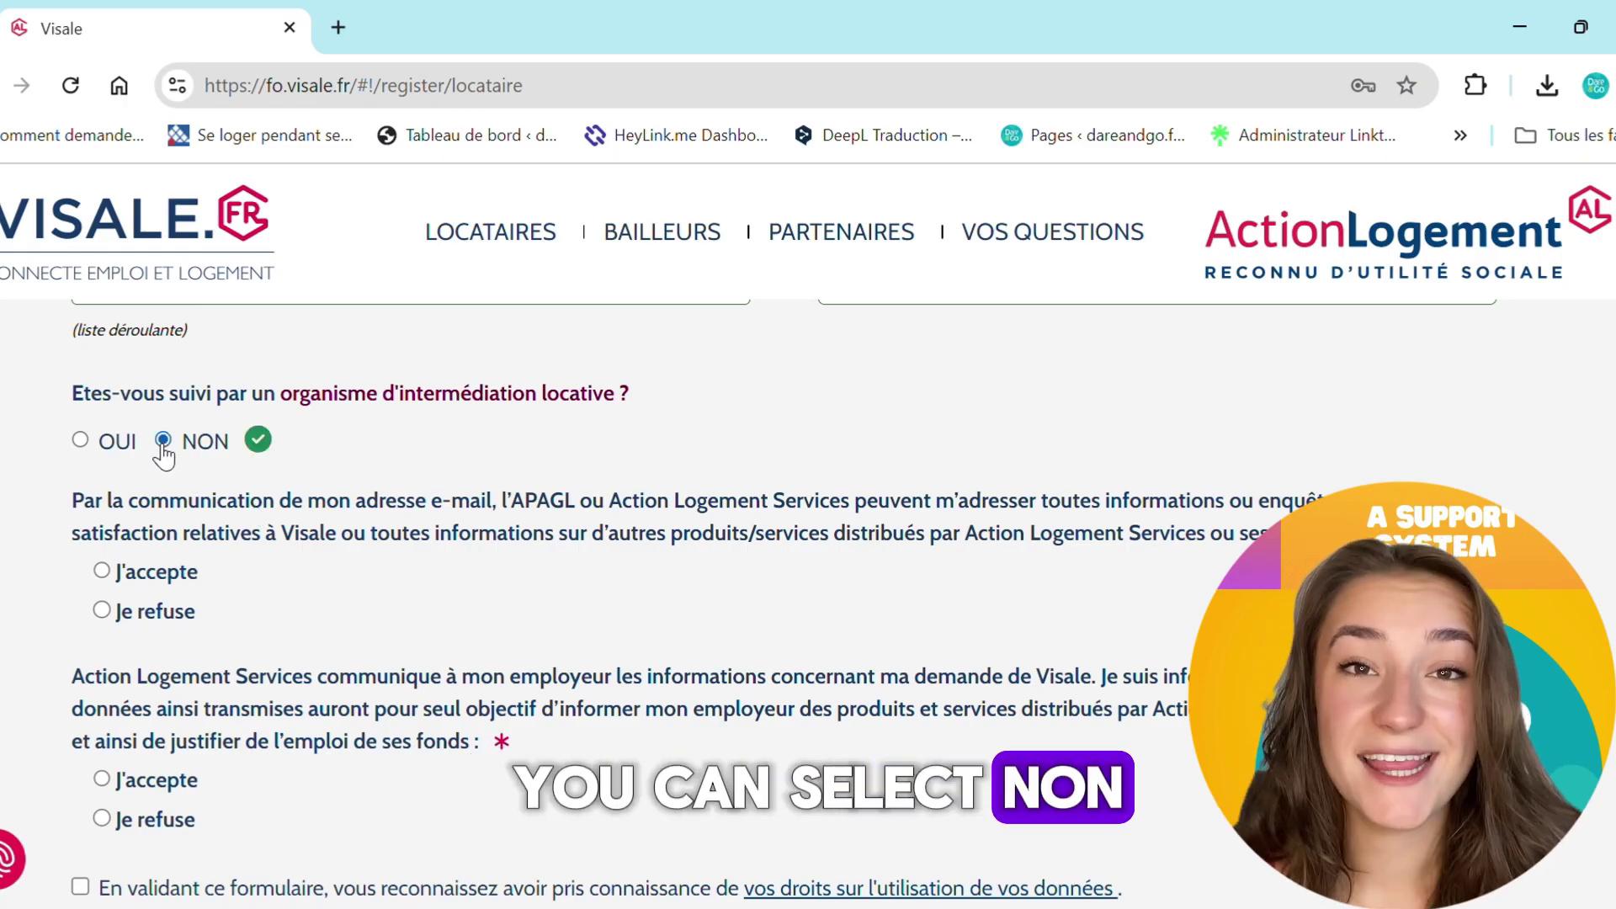
{"action": "scroll", "coordinate": [317, 541], "scroll_direction": "down", "scroll_amount": 1}
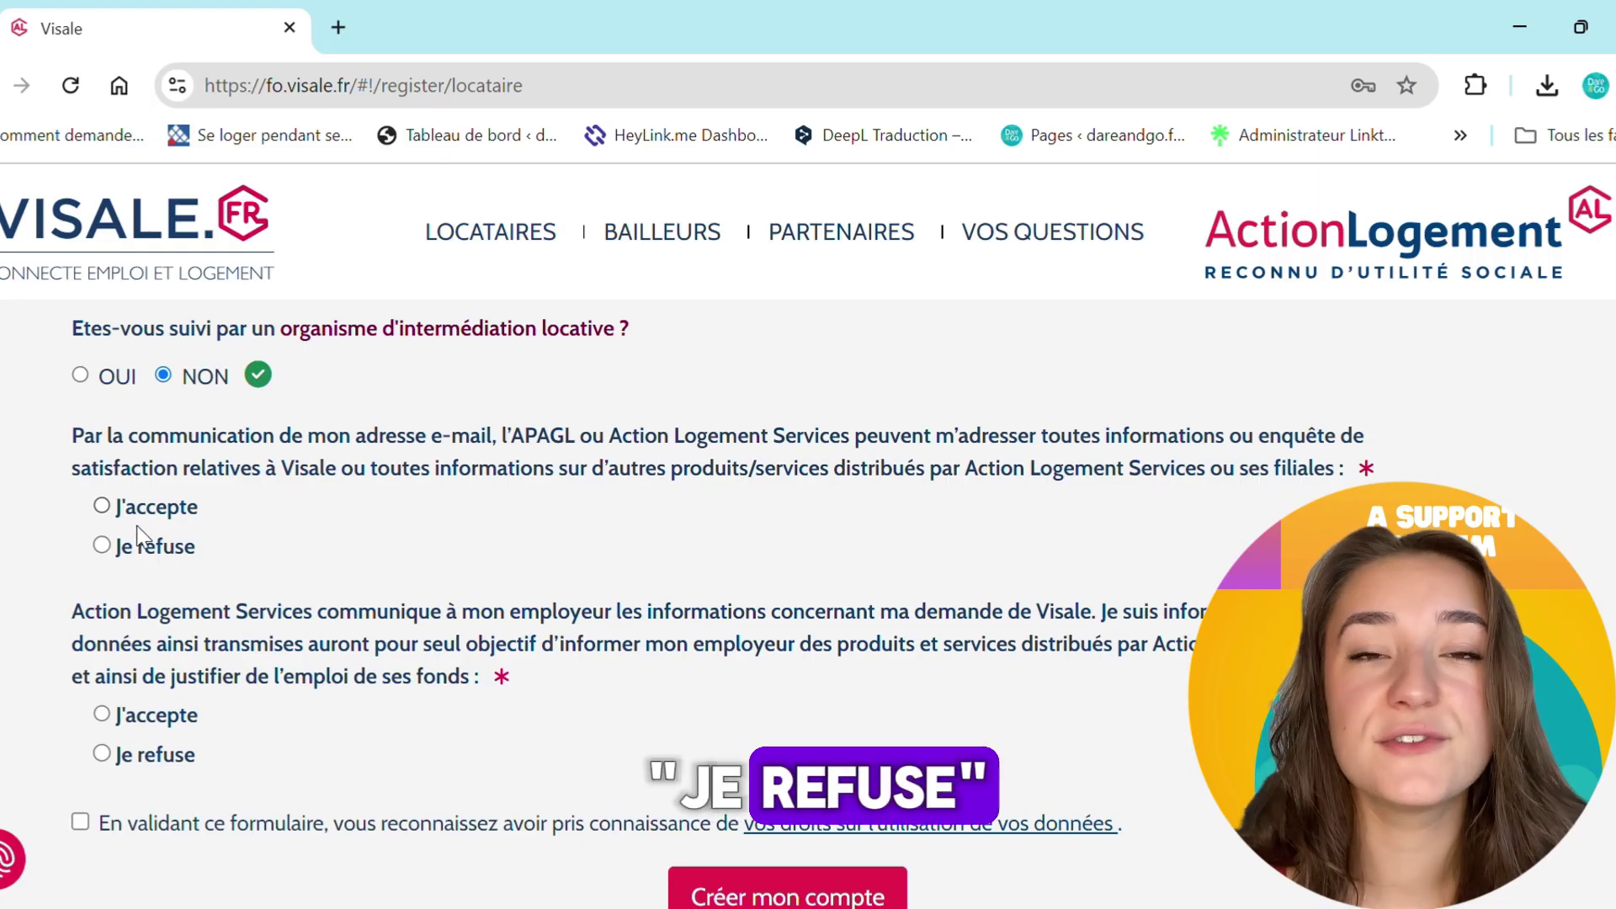
{"action": "left_click", "coordinate": [148, 559]}
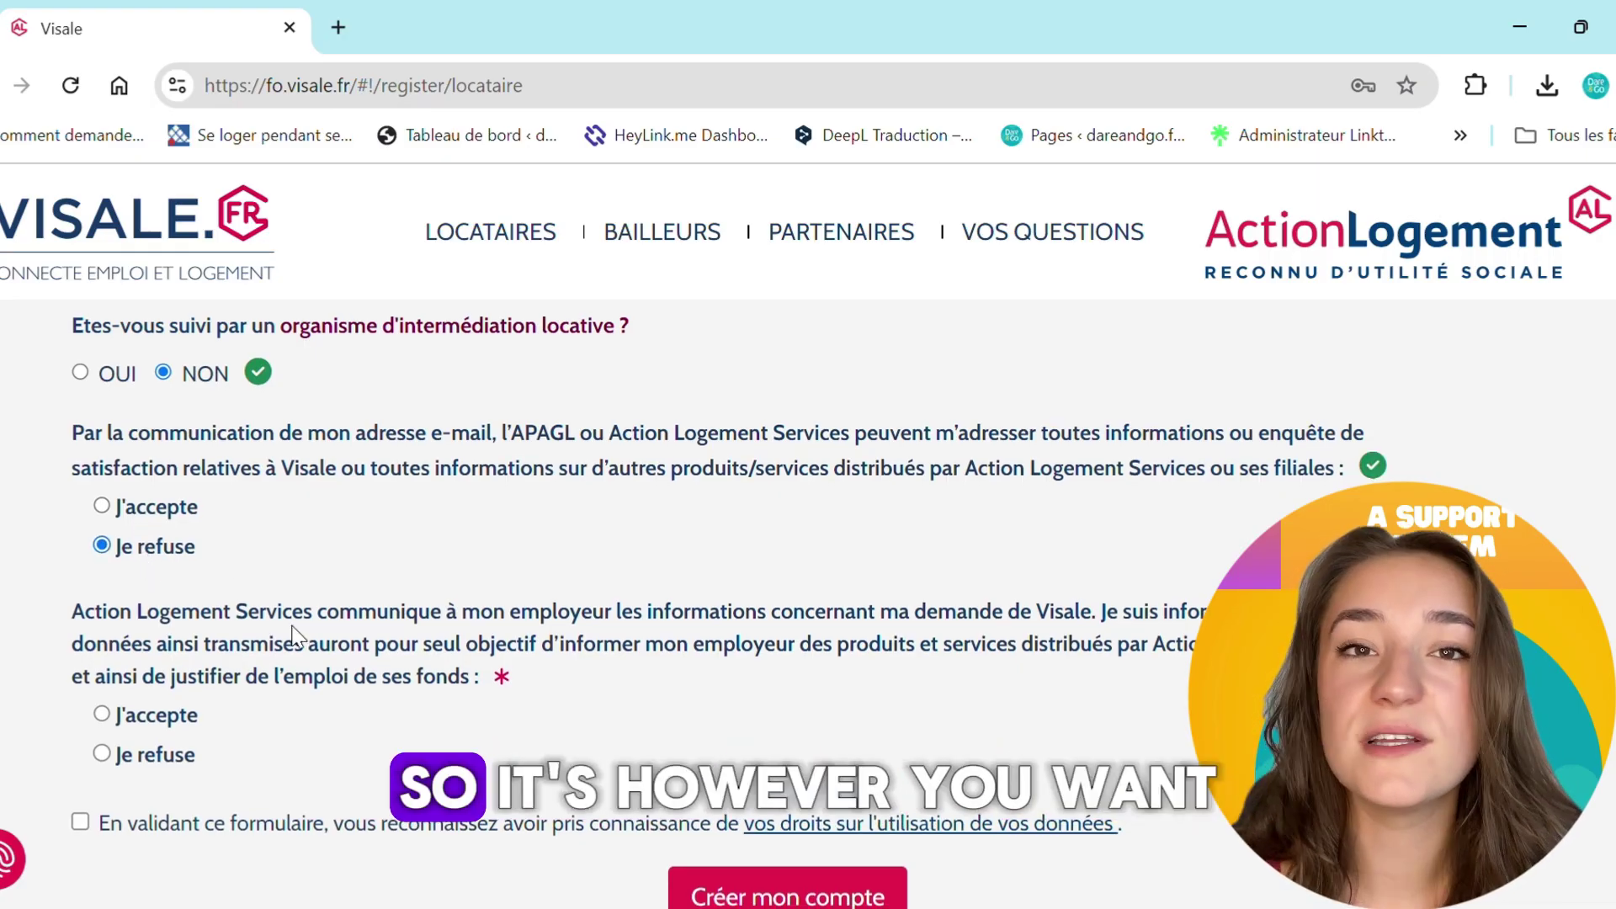
{"action": "scroll", "coordinate": [294, 637], "scroll_direction": "down", "scroll_amount": 2}
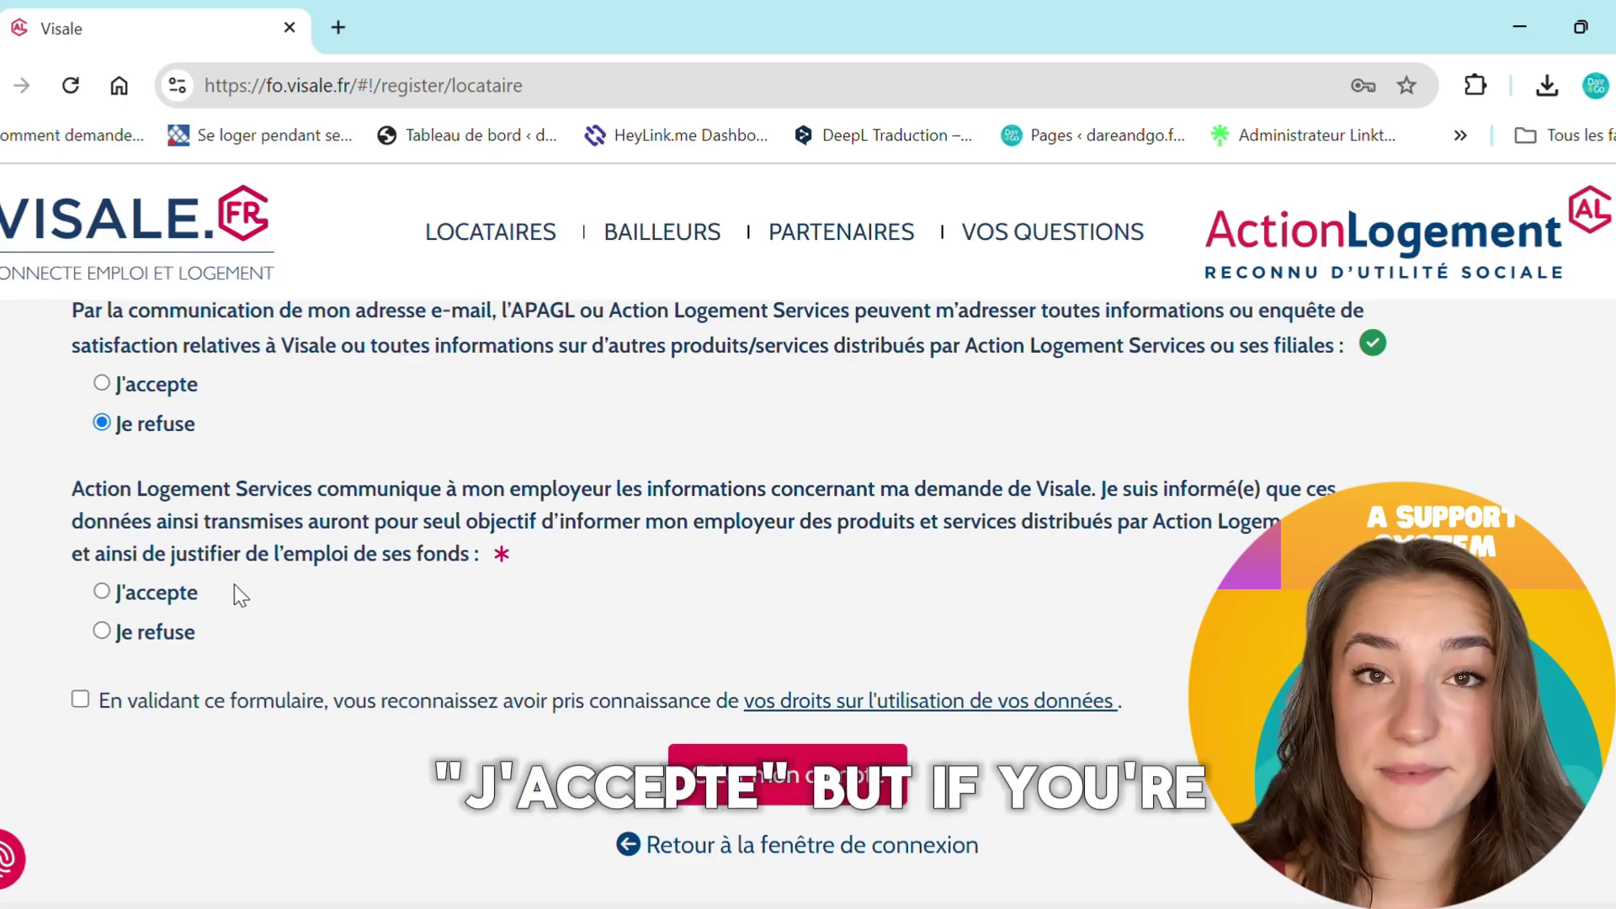
{"action": "left_click", "coordinate": [191, 645]}
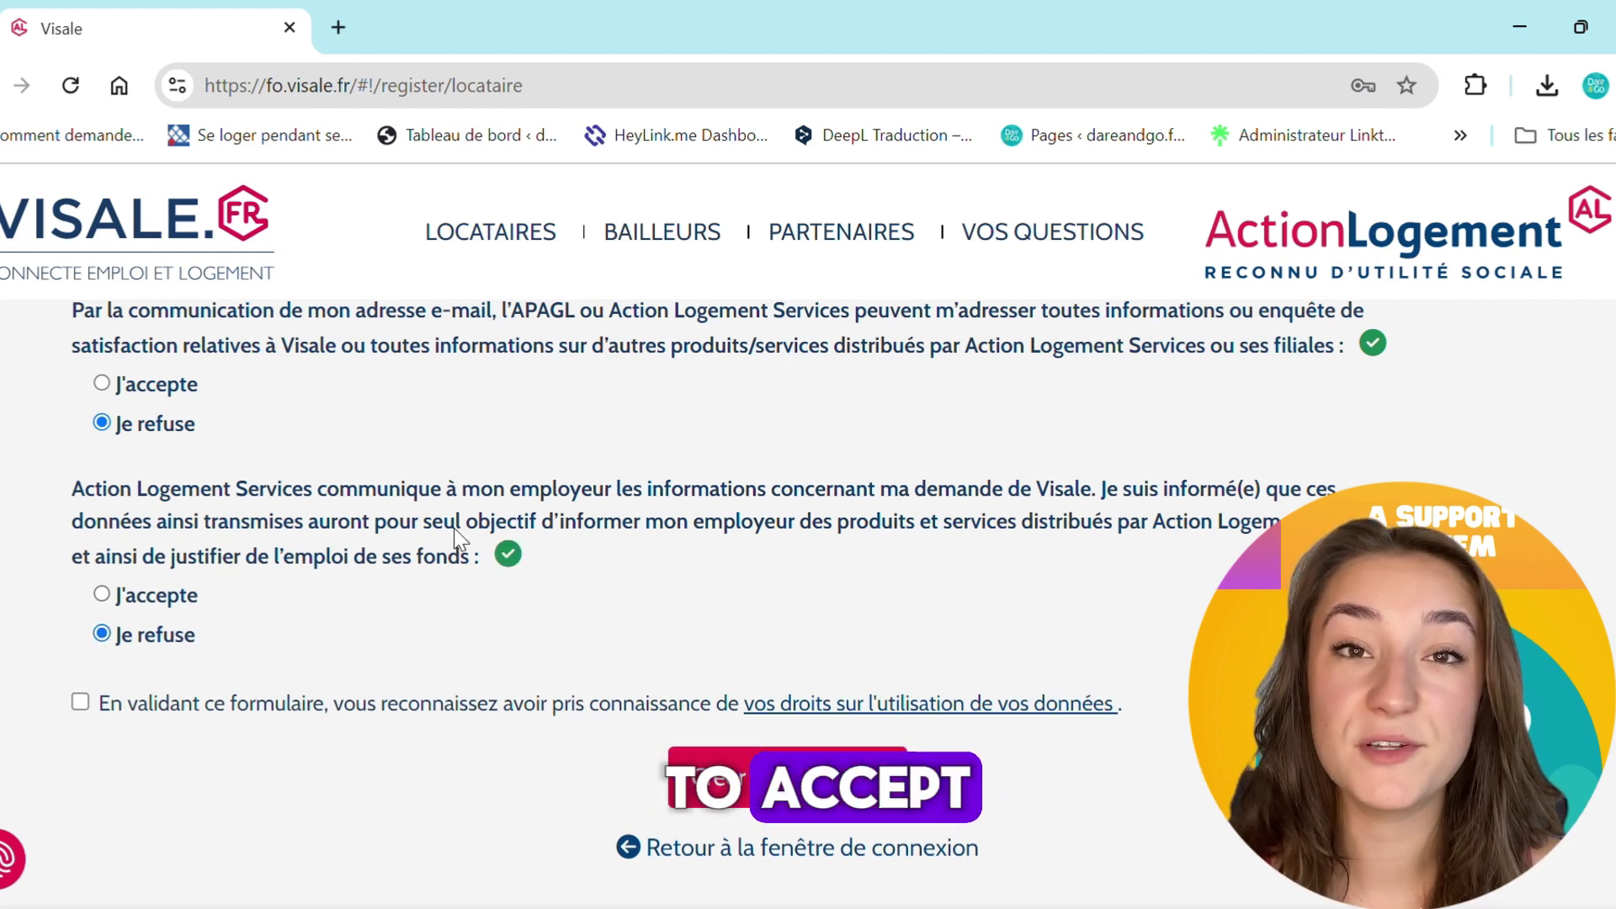
{"action": "scroll", "coordinate": [698, 684], "scroll_direction": "down", "scroll_amount": 1}
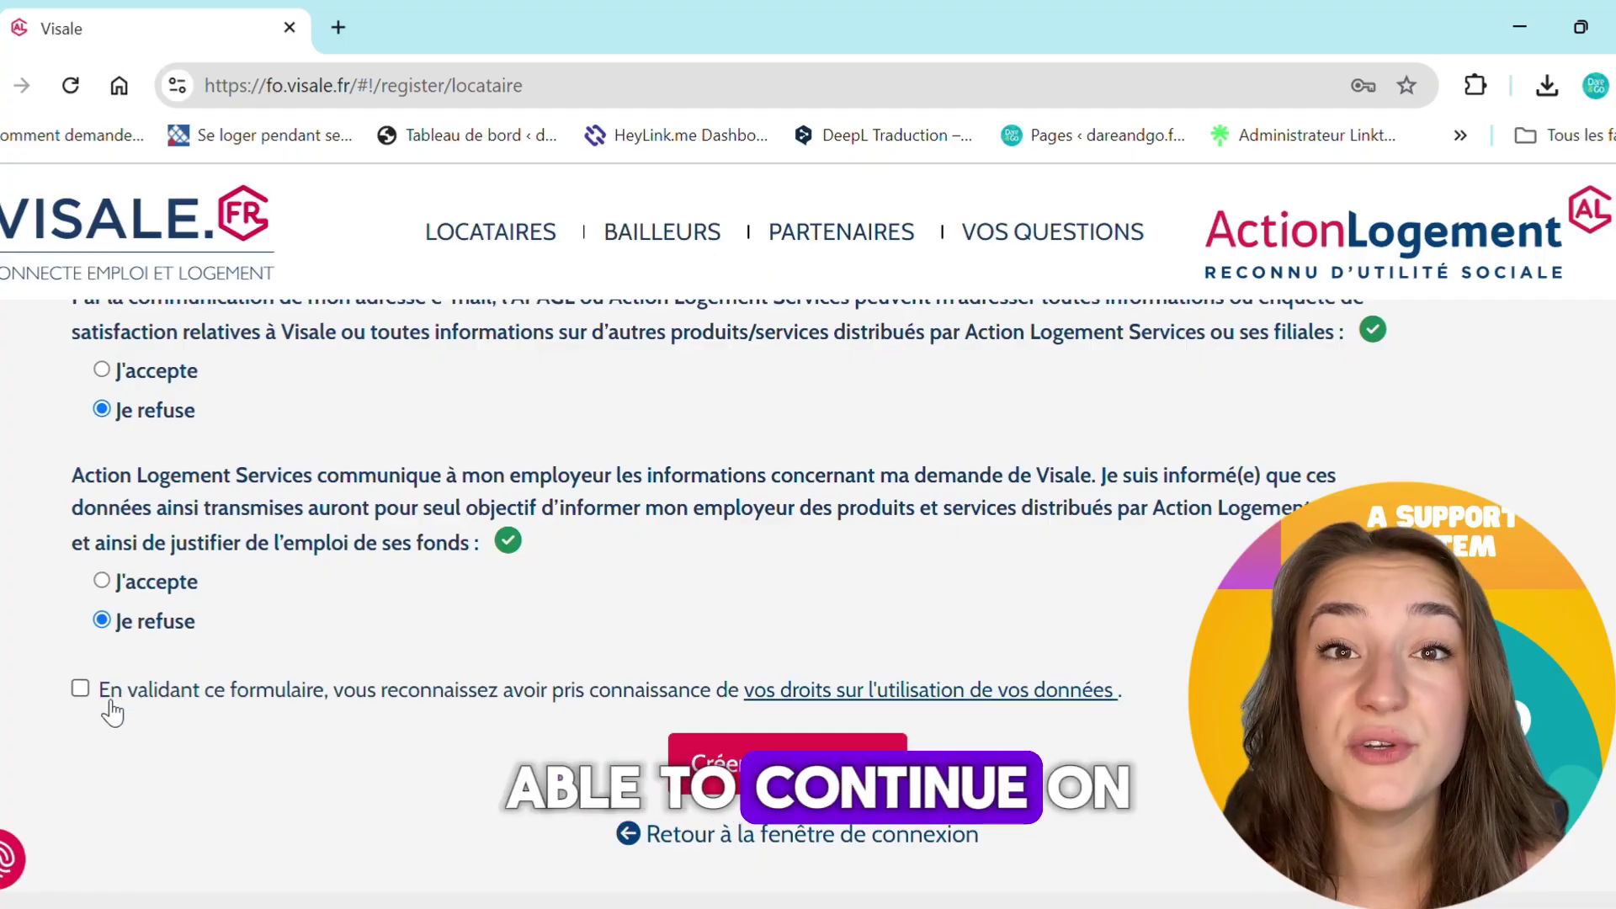
{"action": "left_click", "coordinate": [79, 689]}
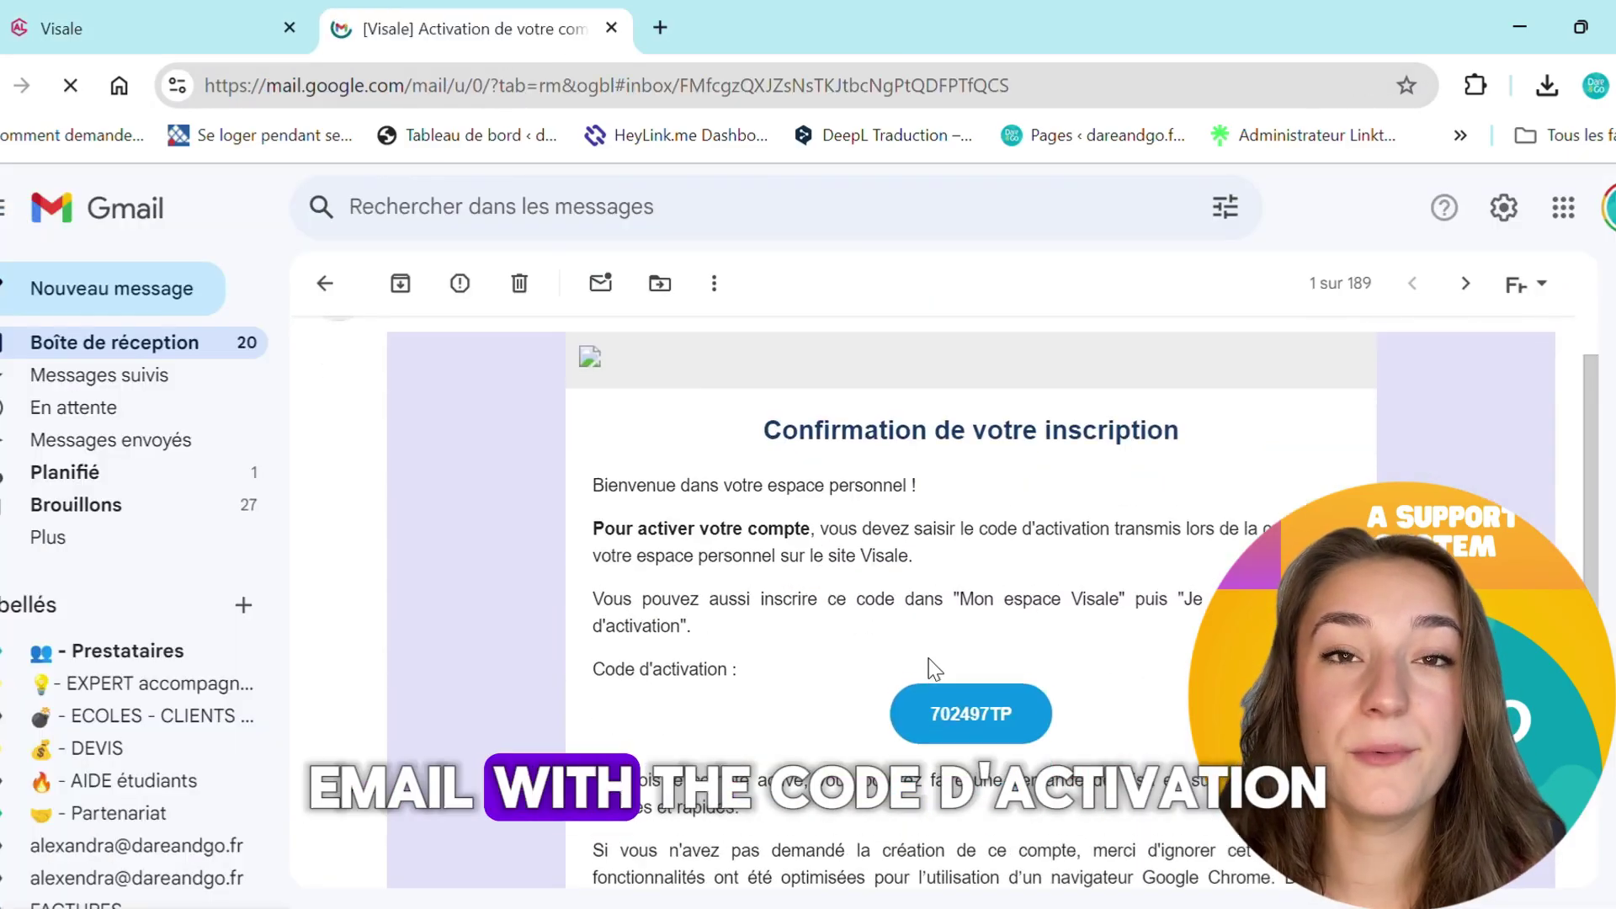
Paste the emailed activation code, activate the account and enter 'Mon espace'
{"action": "scroll", "coordinate": [933, 669], "scroll_direction": "down", "scroll_amount": 2}
{"action": "left_click_drag", "start_coordinate": [928, 574], "coordinate": [1034, 589]}
{"action": "left_click", "coordinate": [221, 21]}
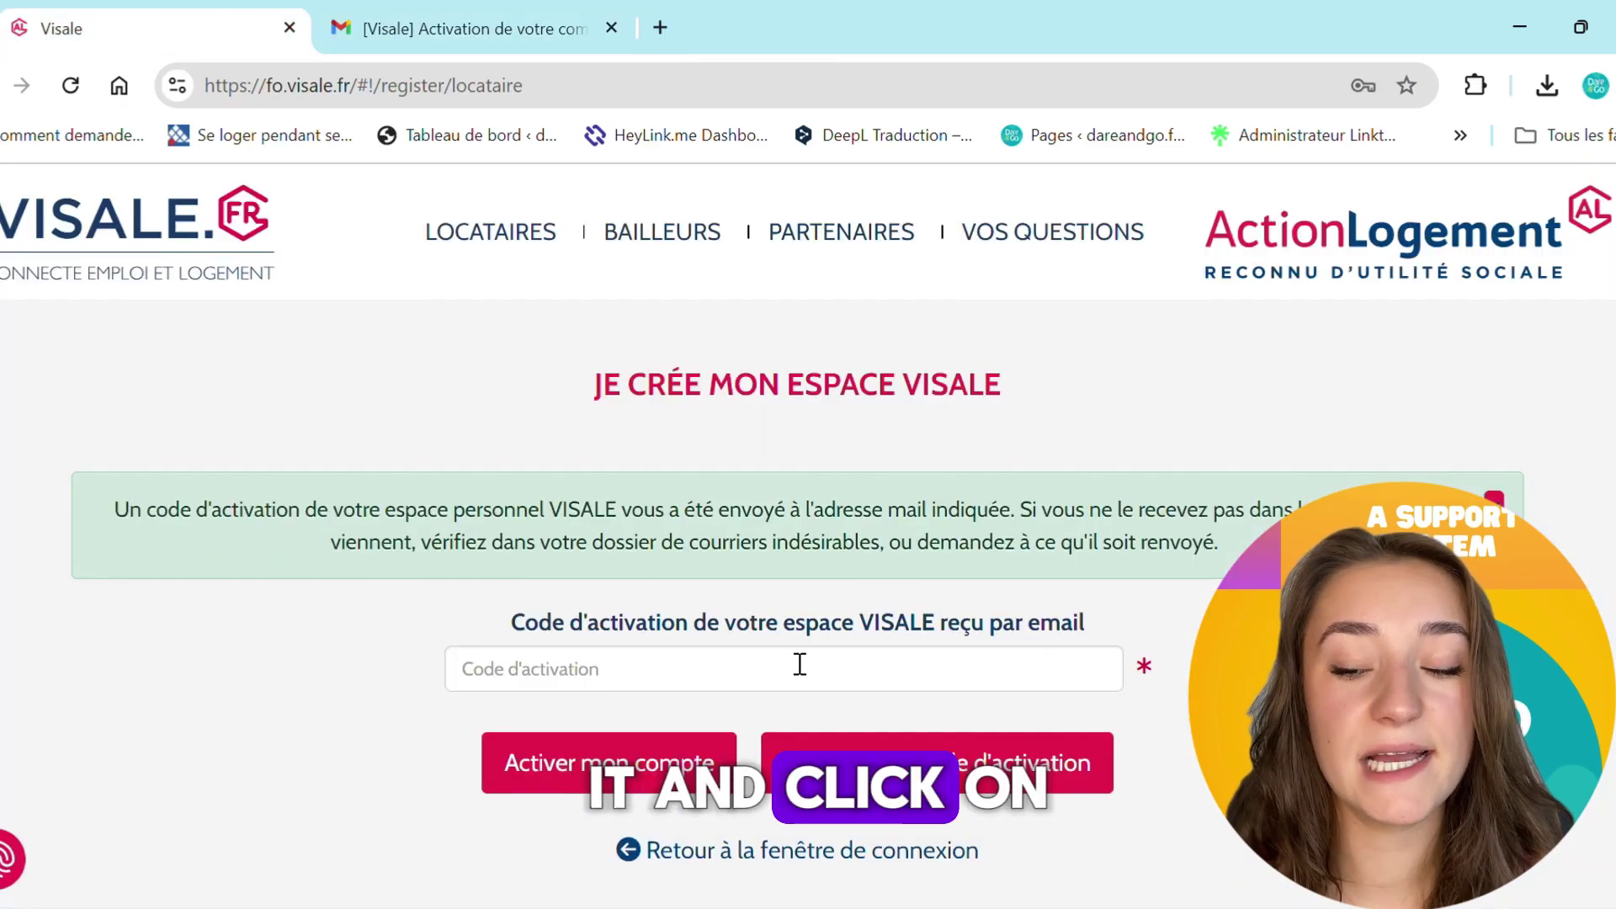
{"action": "left_click", "coordinate": [696, 766]}
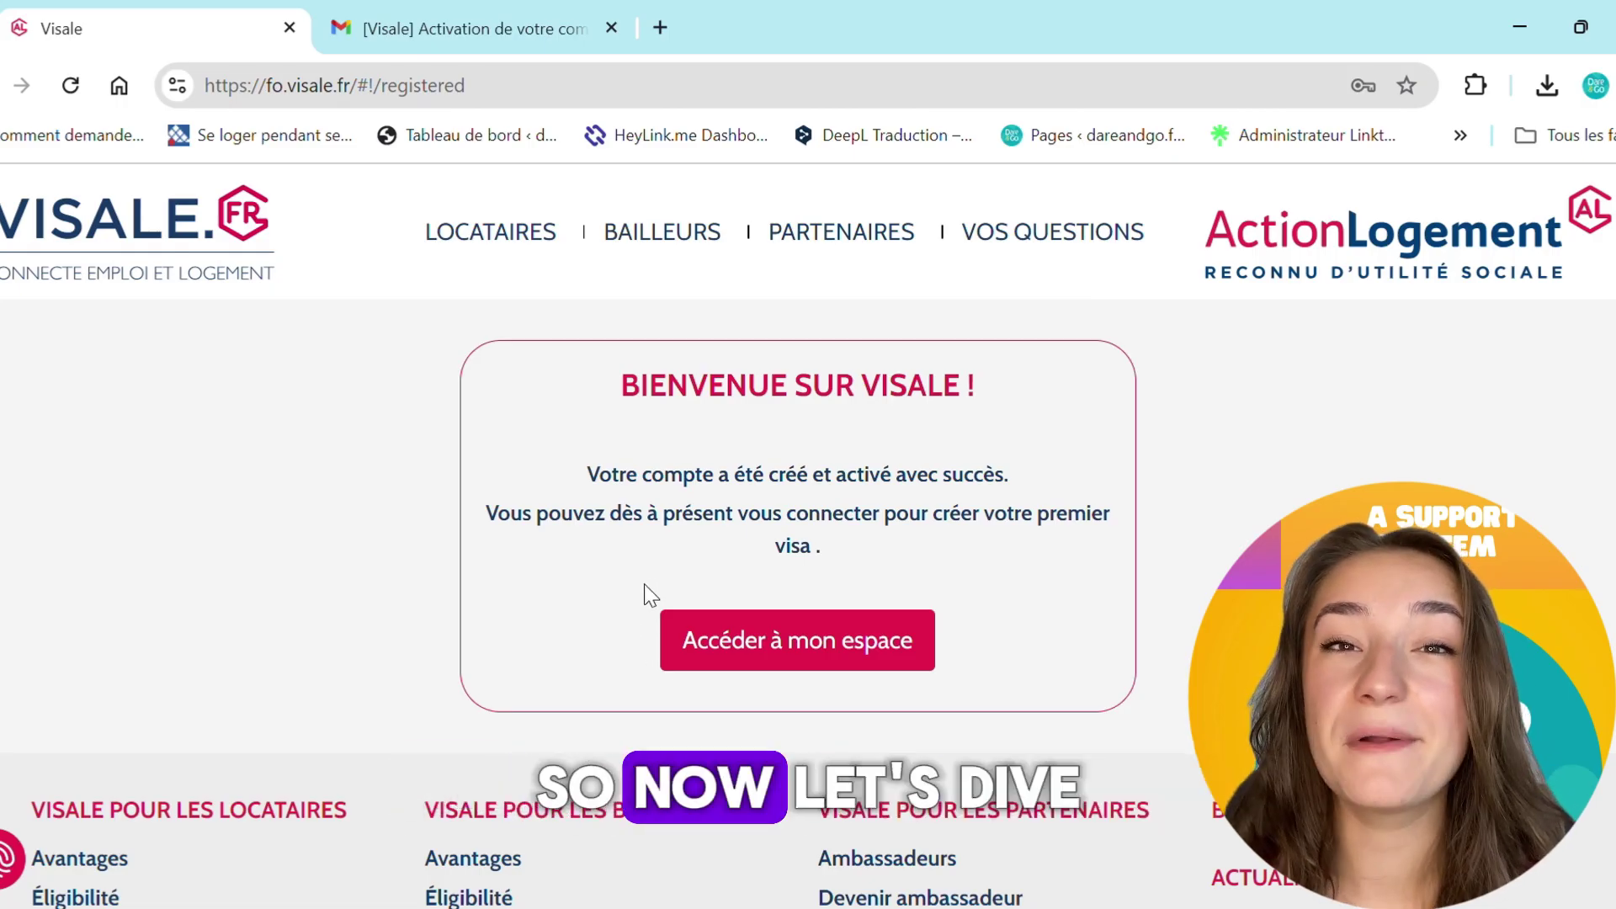
{"action": "left_click", "coordinate": [804, 630]}
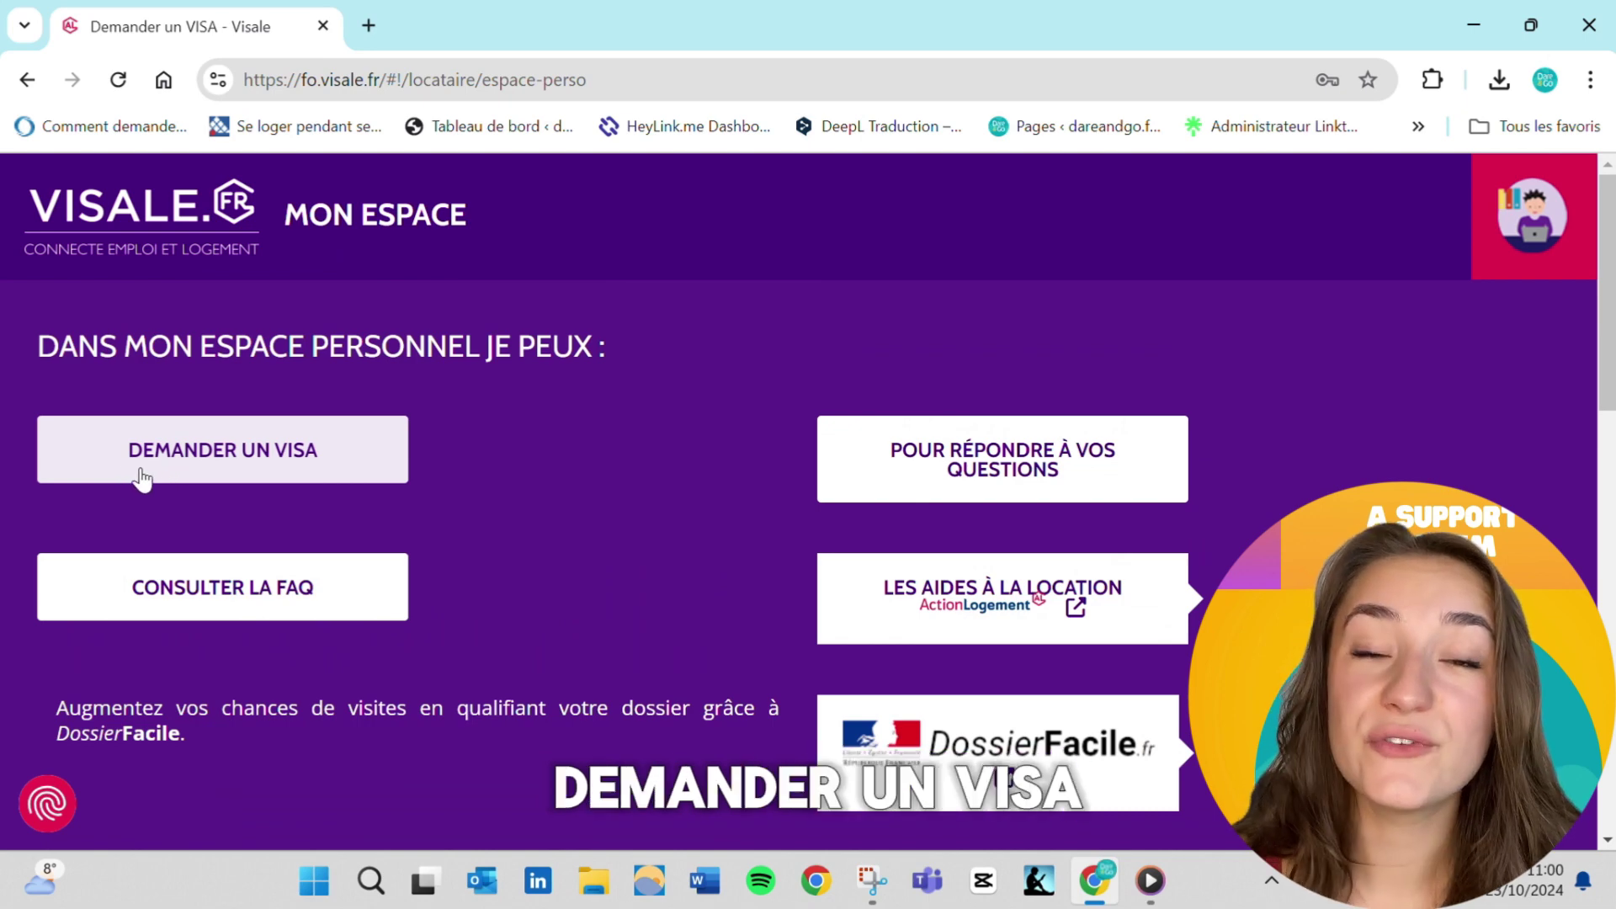
Start a new visa request and answer that the lease is not yet signed
{"action": "left_click", "coordinate": [320, 474]}
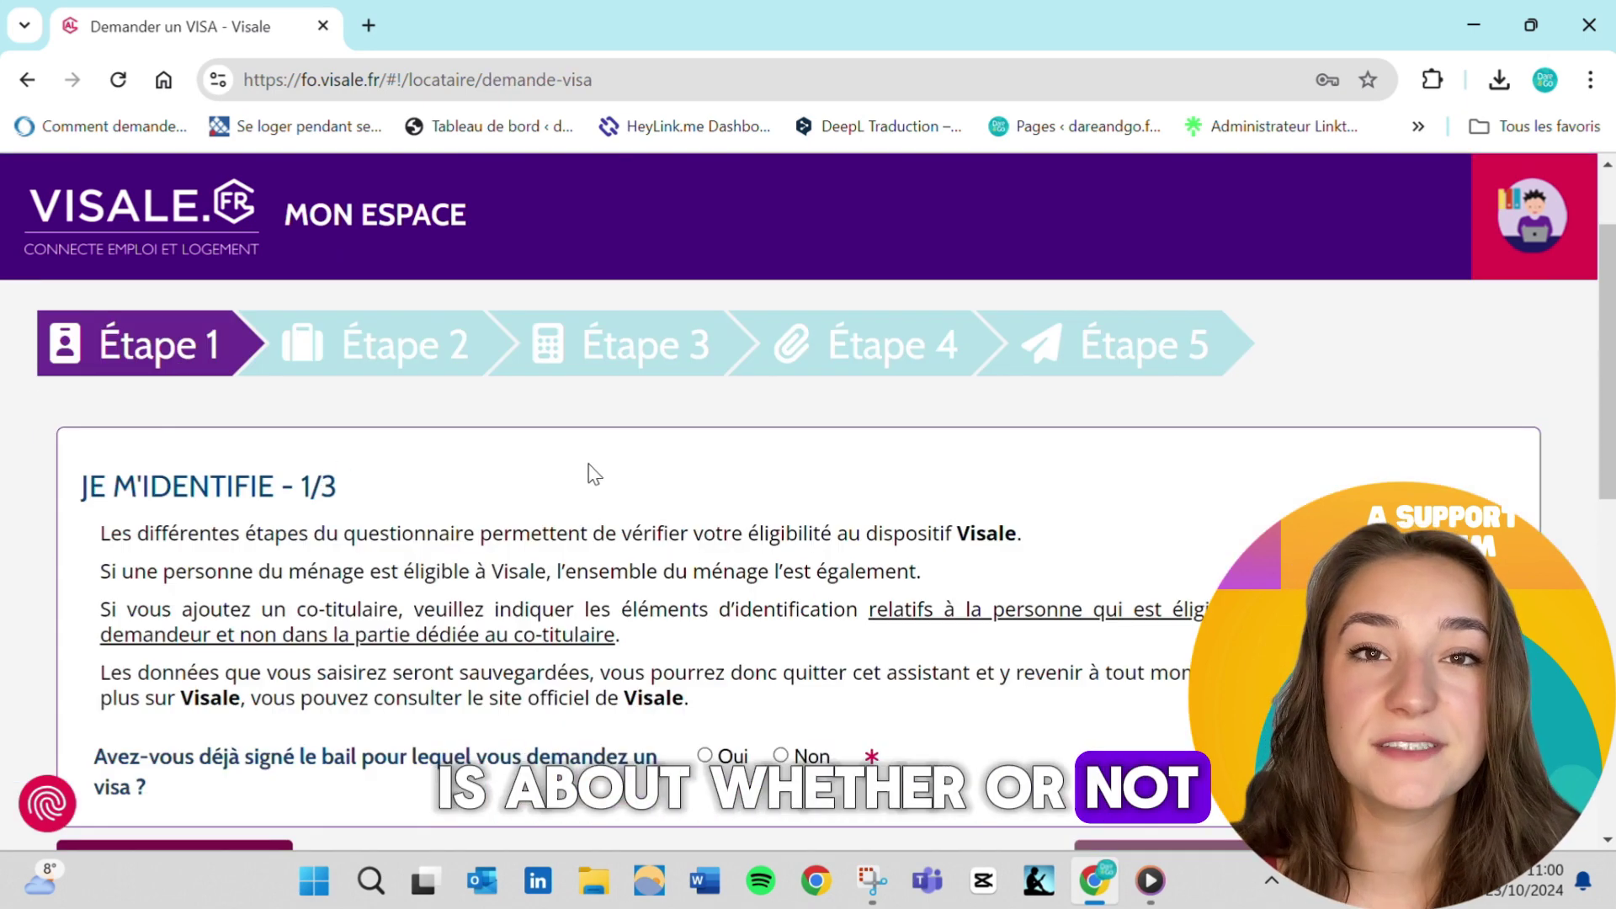
{"action": "scroll", "coordinate": [589, 469], "scroll_direction": "down", "scroll_amount": 1}
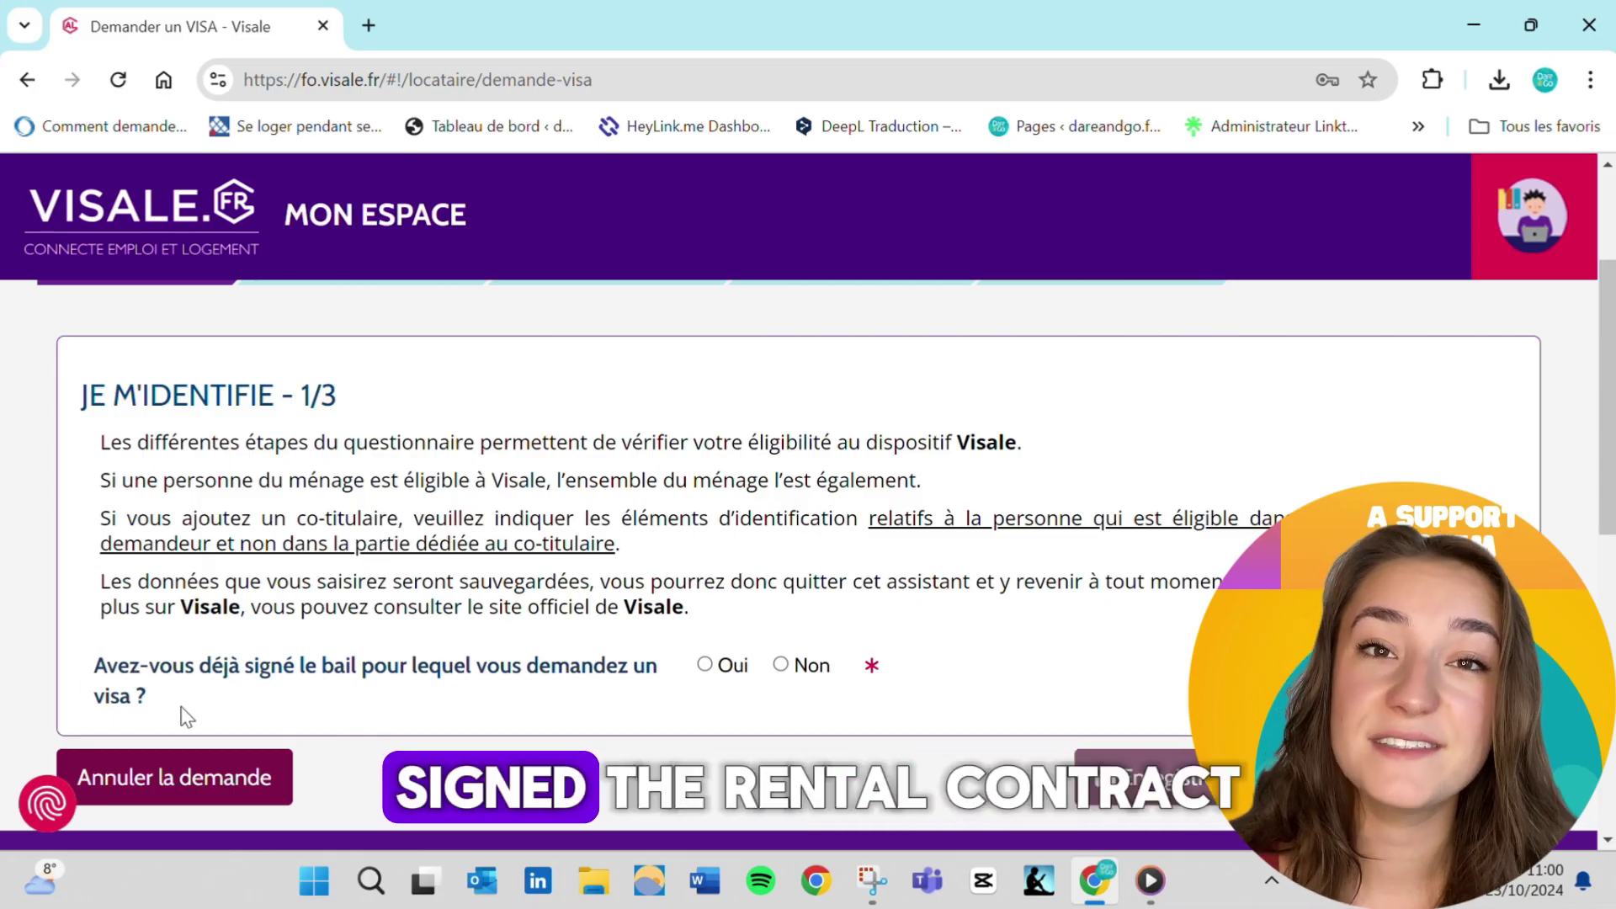
{"action": "left_click", "coordinate": [781, 667]}
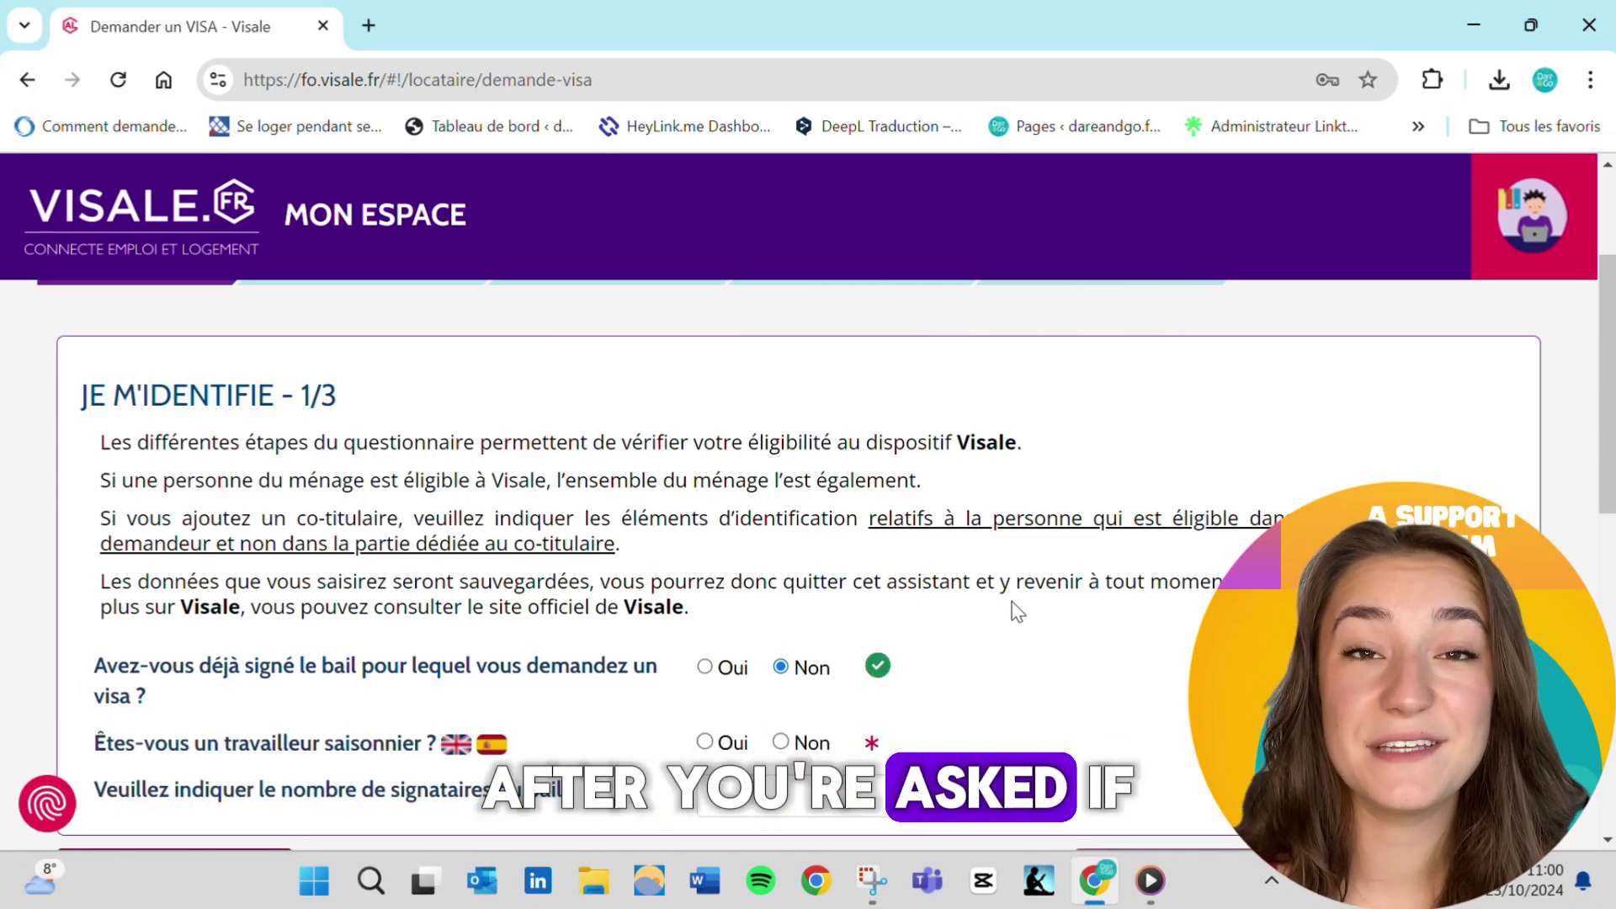
{"action": "scroll", "coordinate": [1072, 623], "scroll_direction": "down", "scroll_amount": 1}
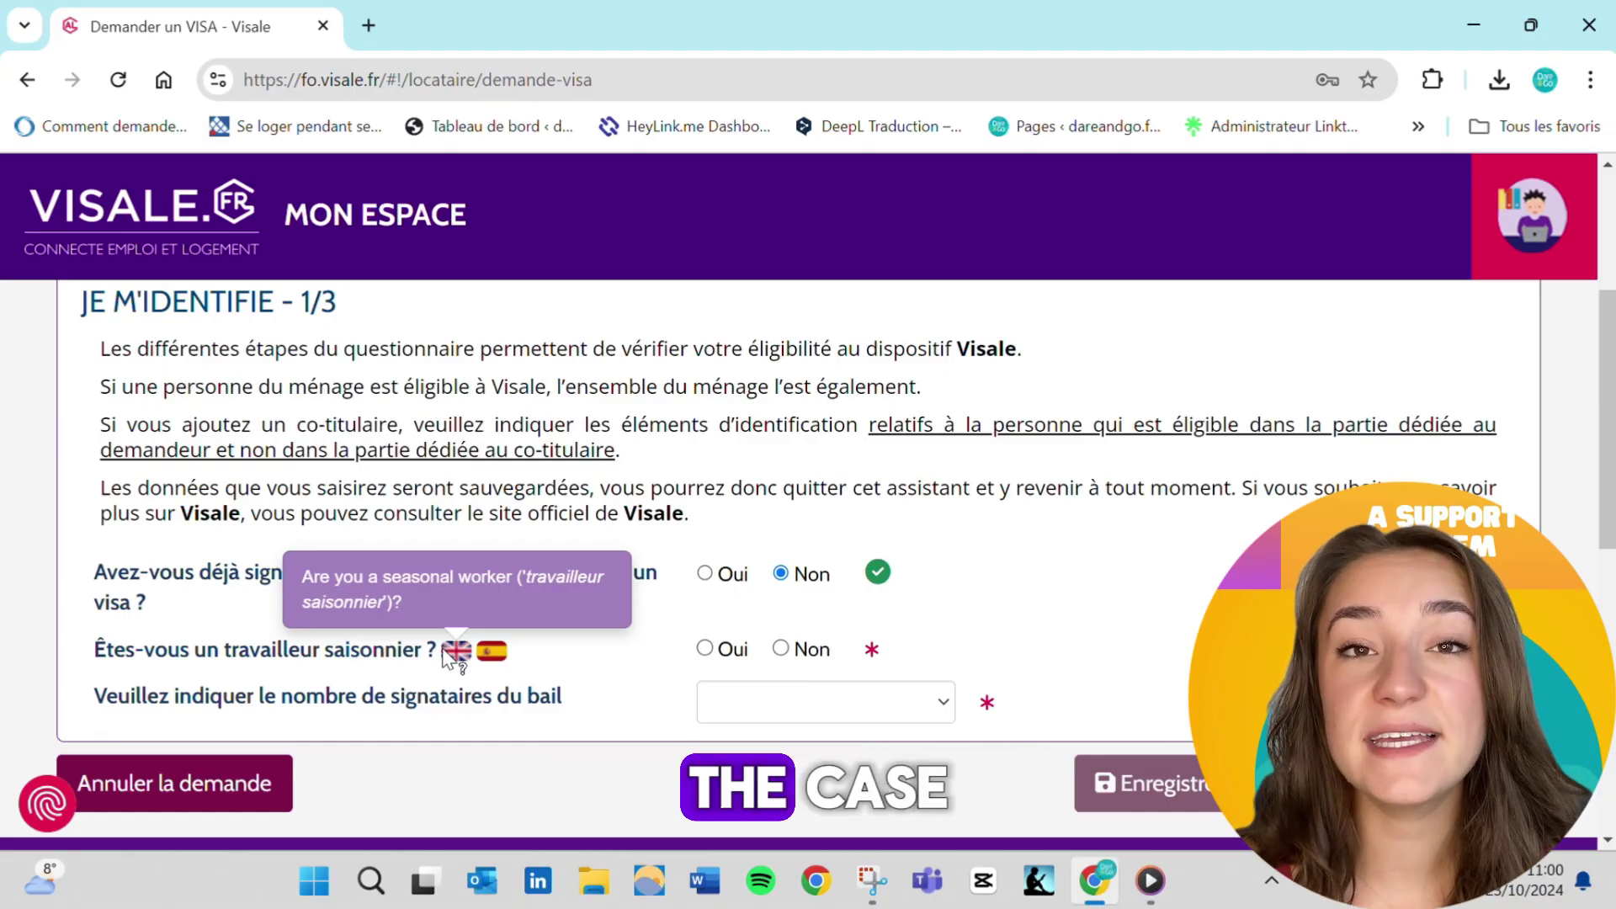
Set the seasonal-worker question to Non after first answering Oui
{"action": "left_click", "coordinate": [706, 651]}
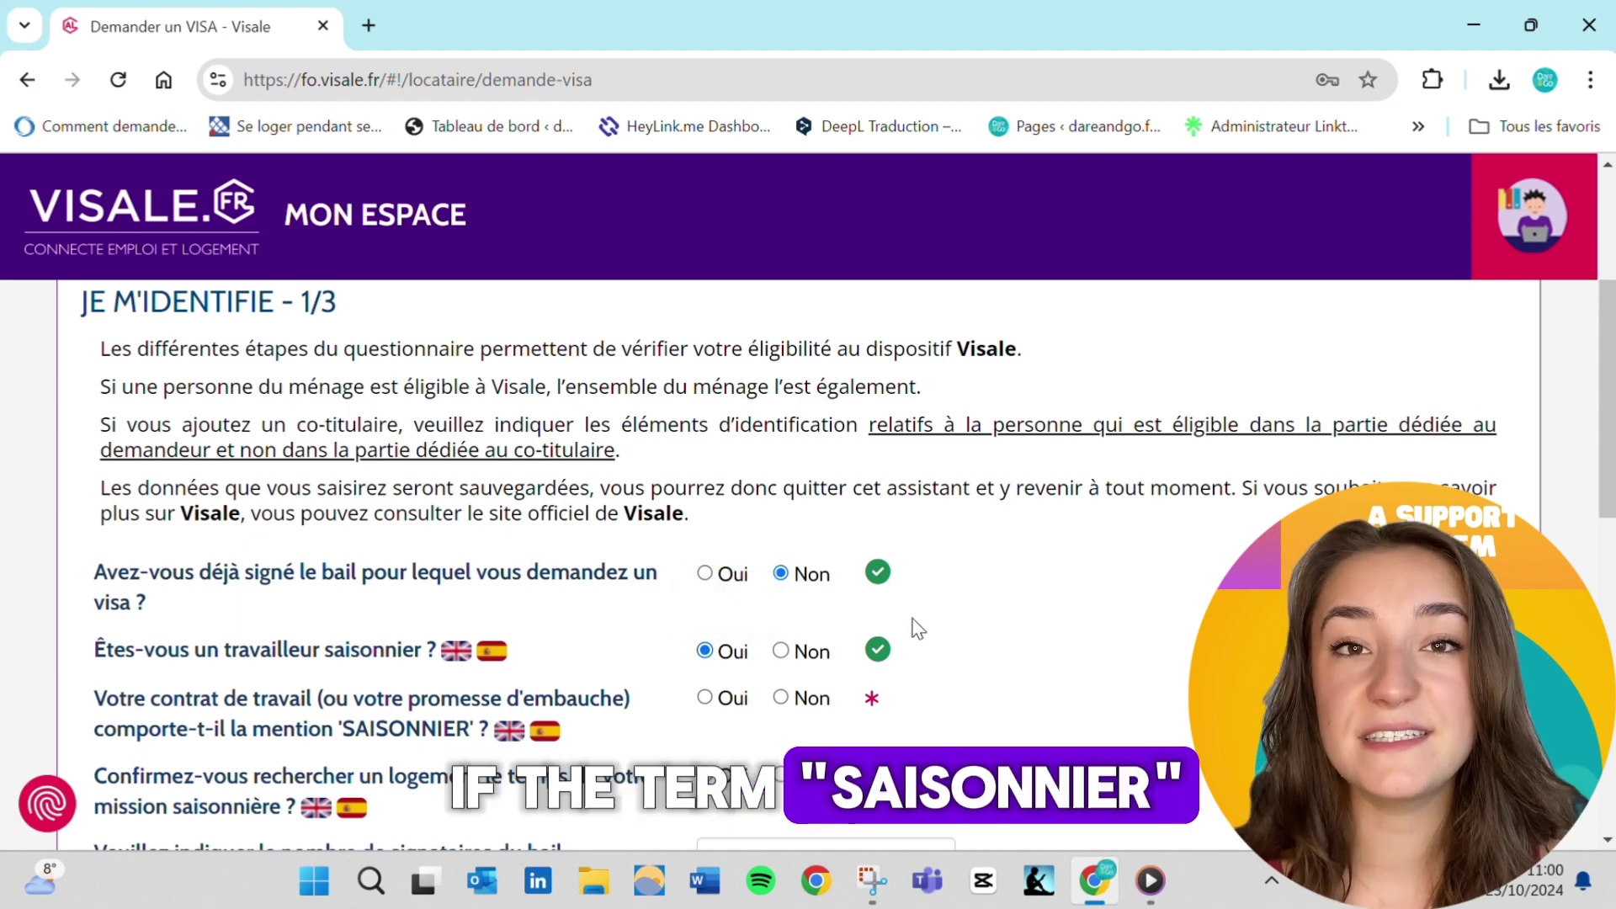
{"action": "scroll", "coordinate": [917, 629], "scroll_direction": "down", "scroll_amount": 1}
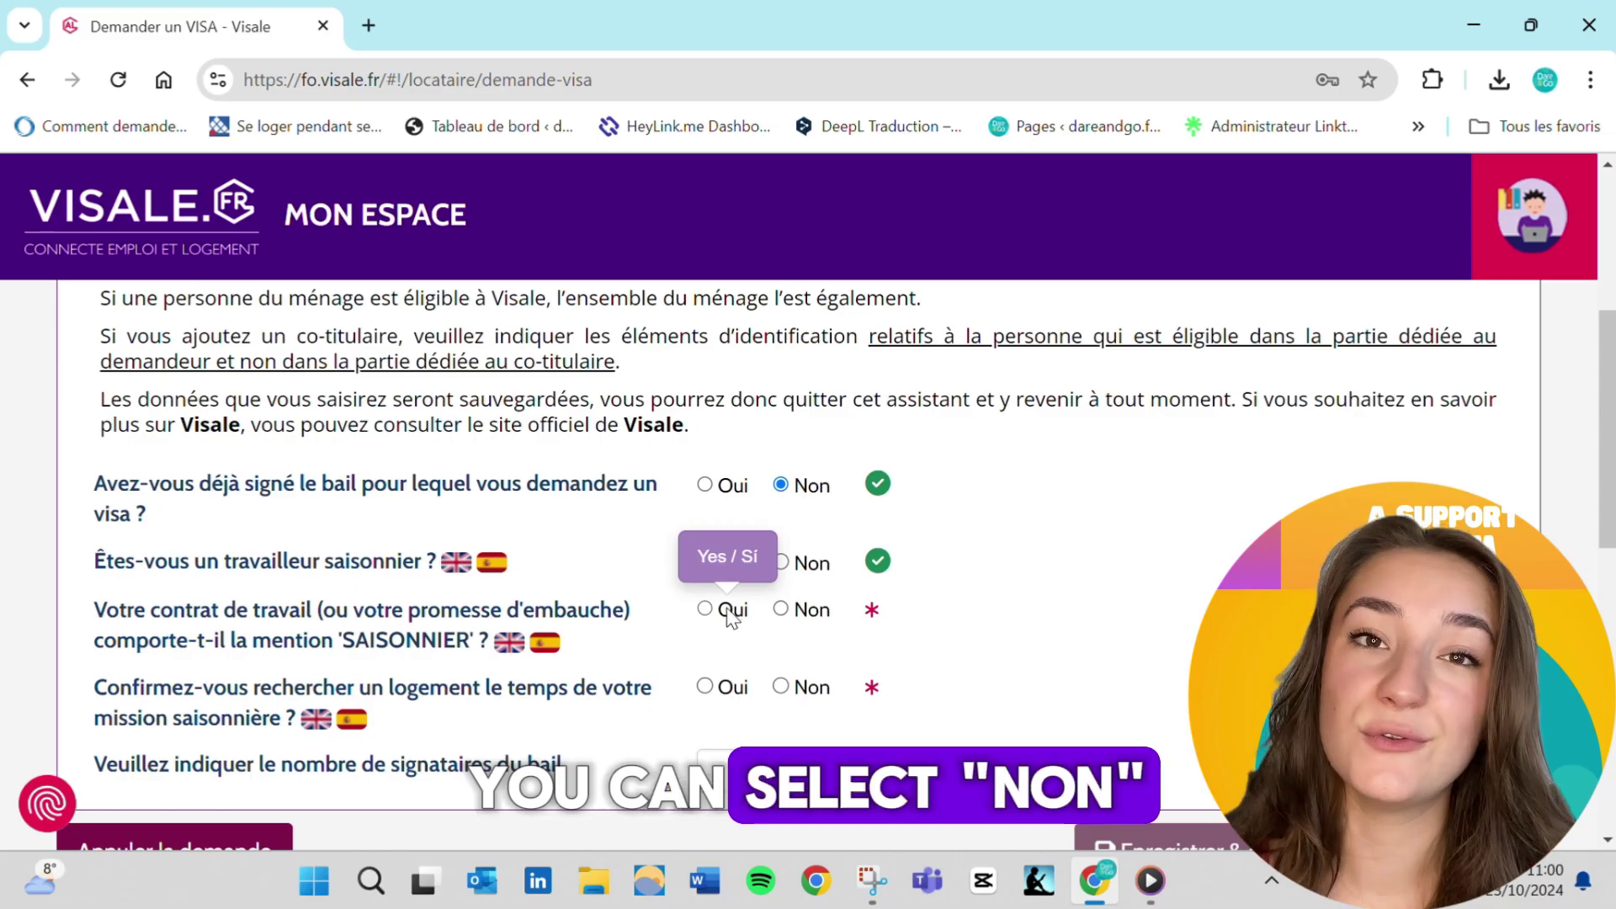
{"action": "left_click", "coordinate": [729, 617]}
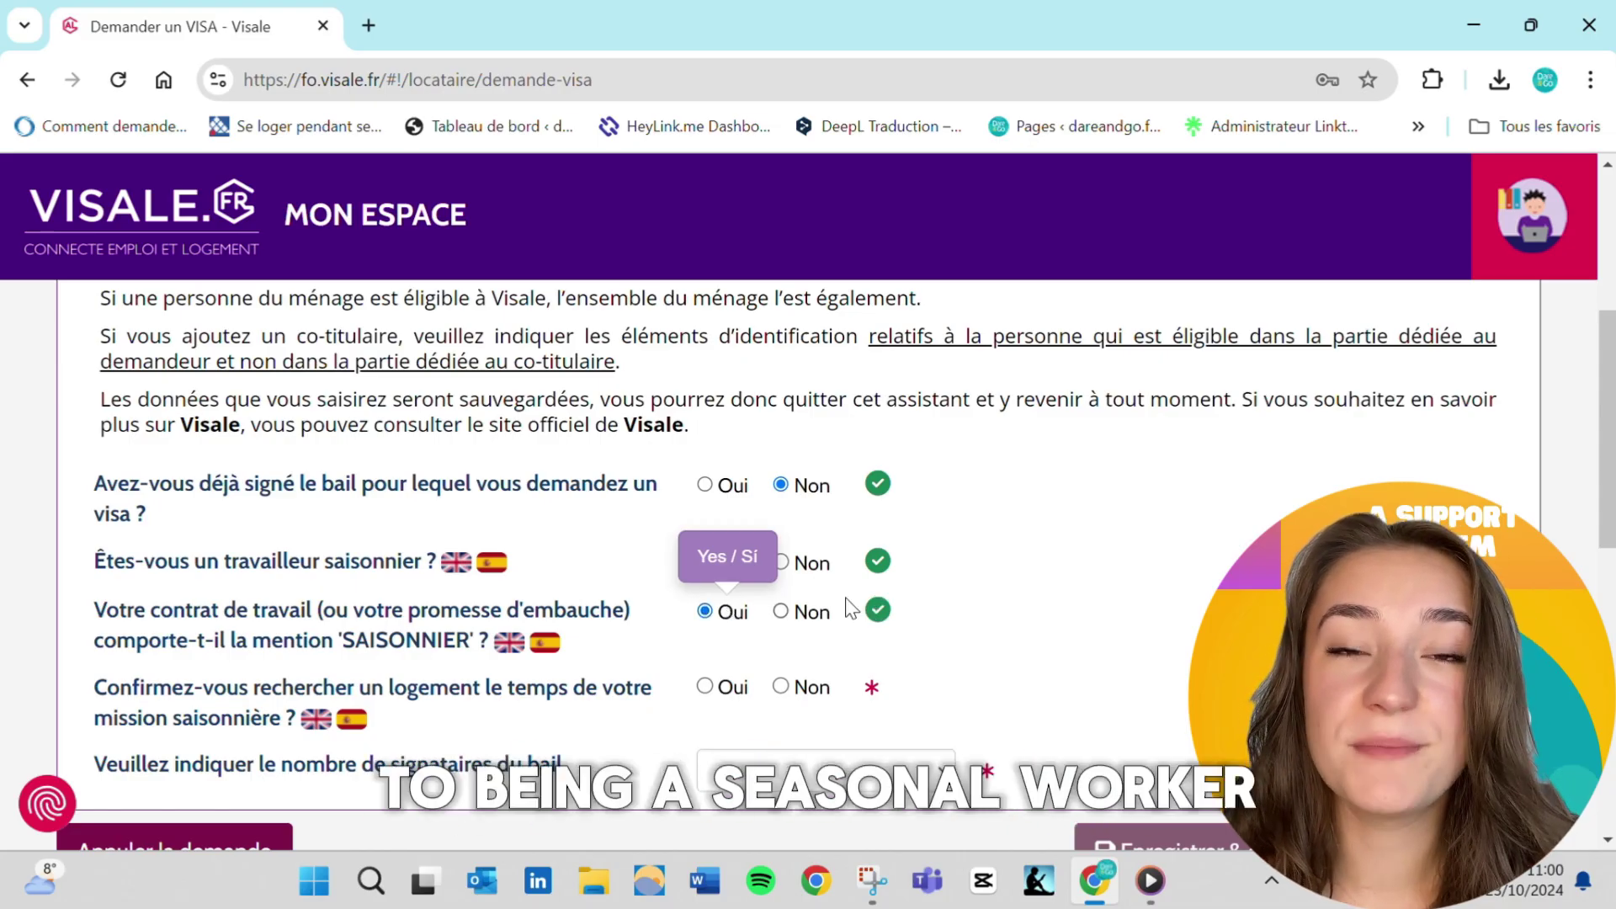
{"action": "scroll", "coordinate": [999, 596], "scroll_direction": "down", "scroll_amount": 1}
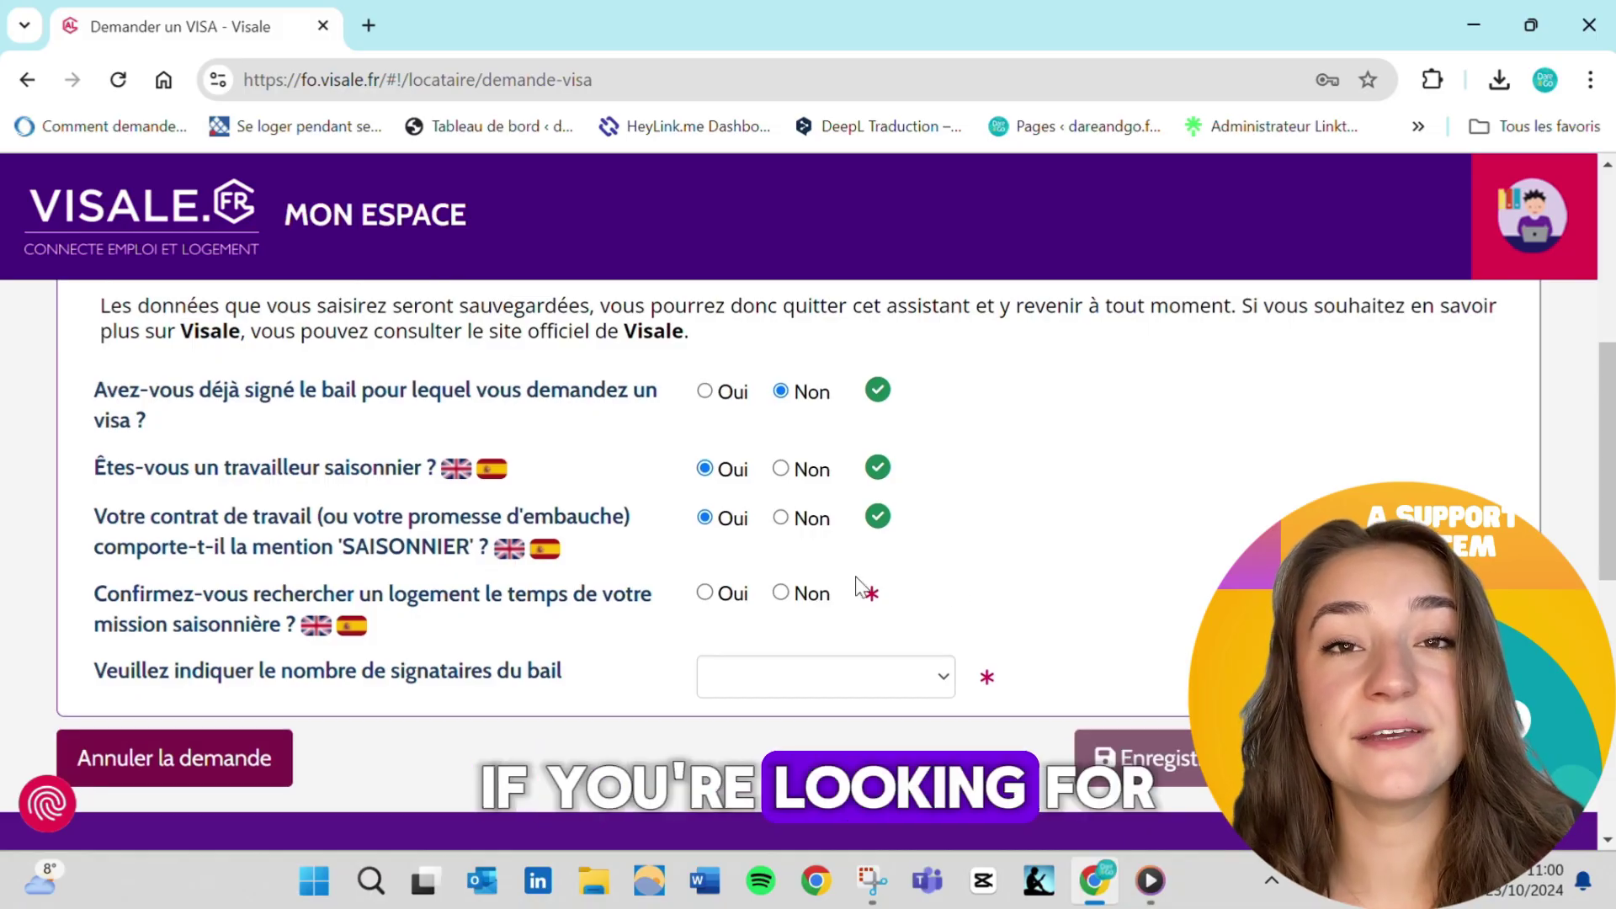
{"action": "mouse_move", "coordinate": [551, 559]}
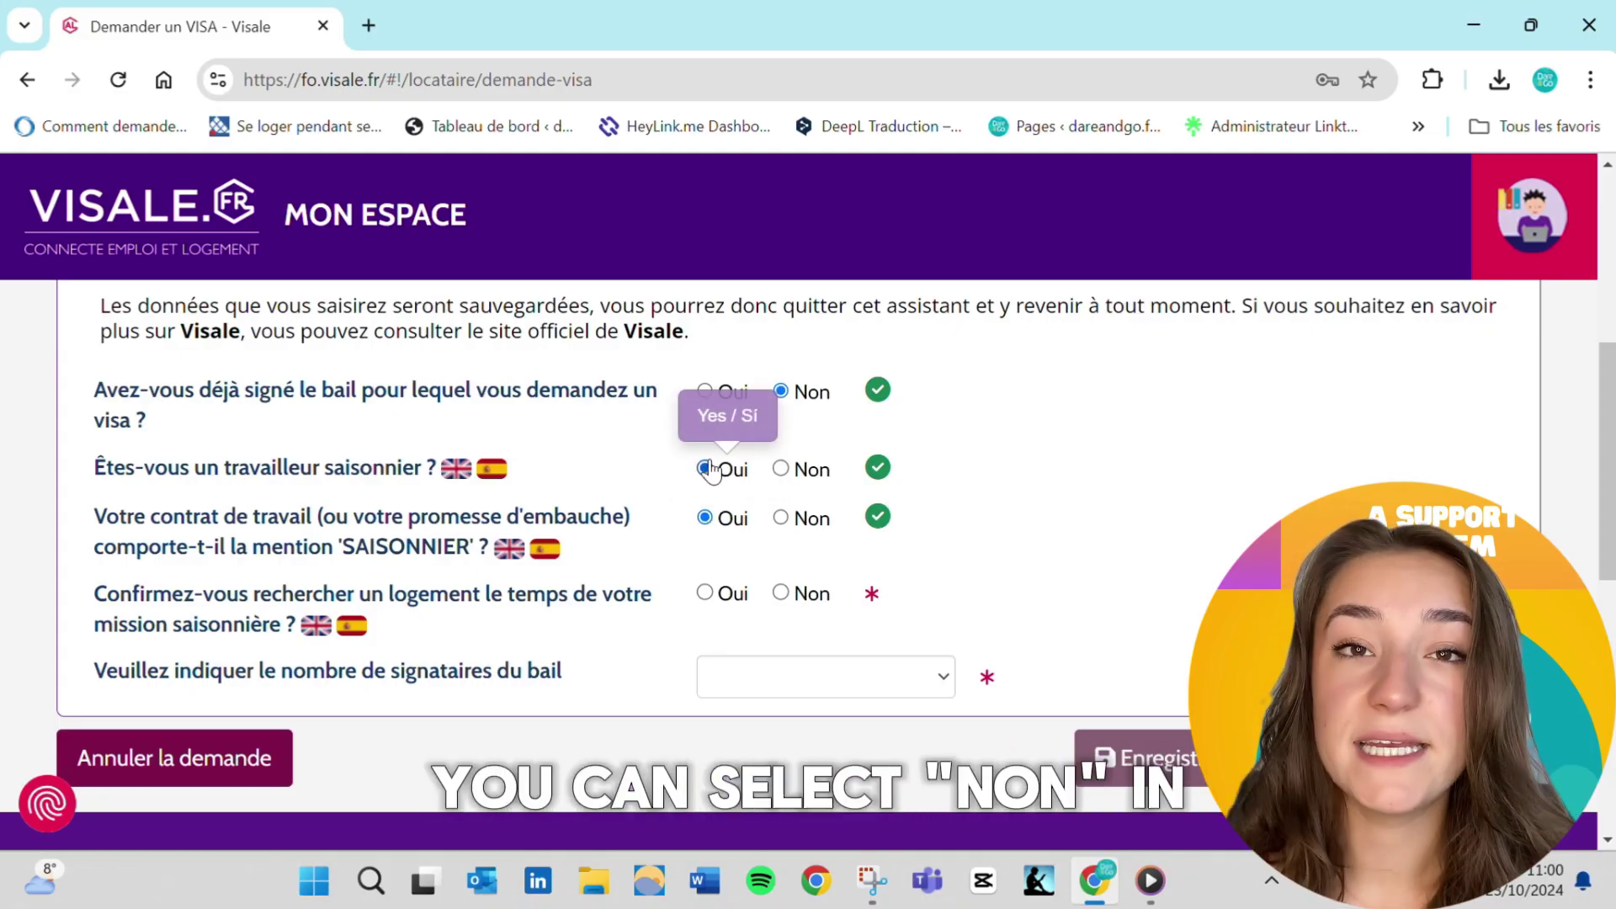
{"action": "left_click", "coordinate": [782, 476]}
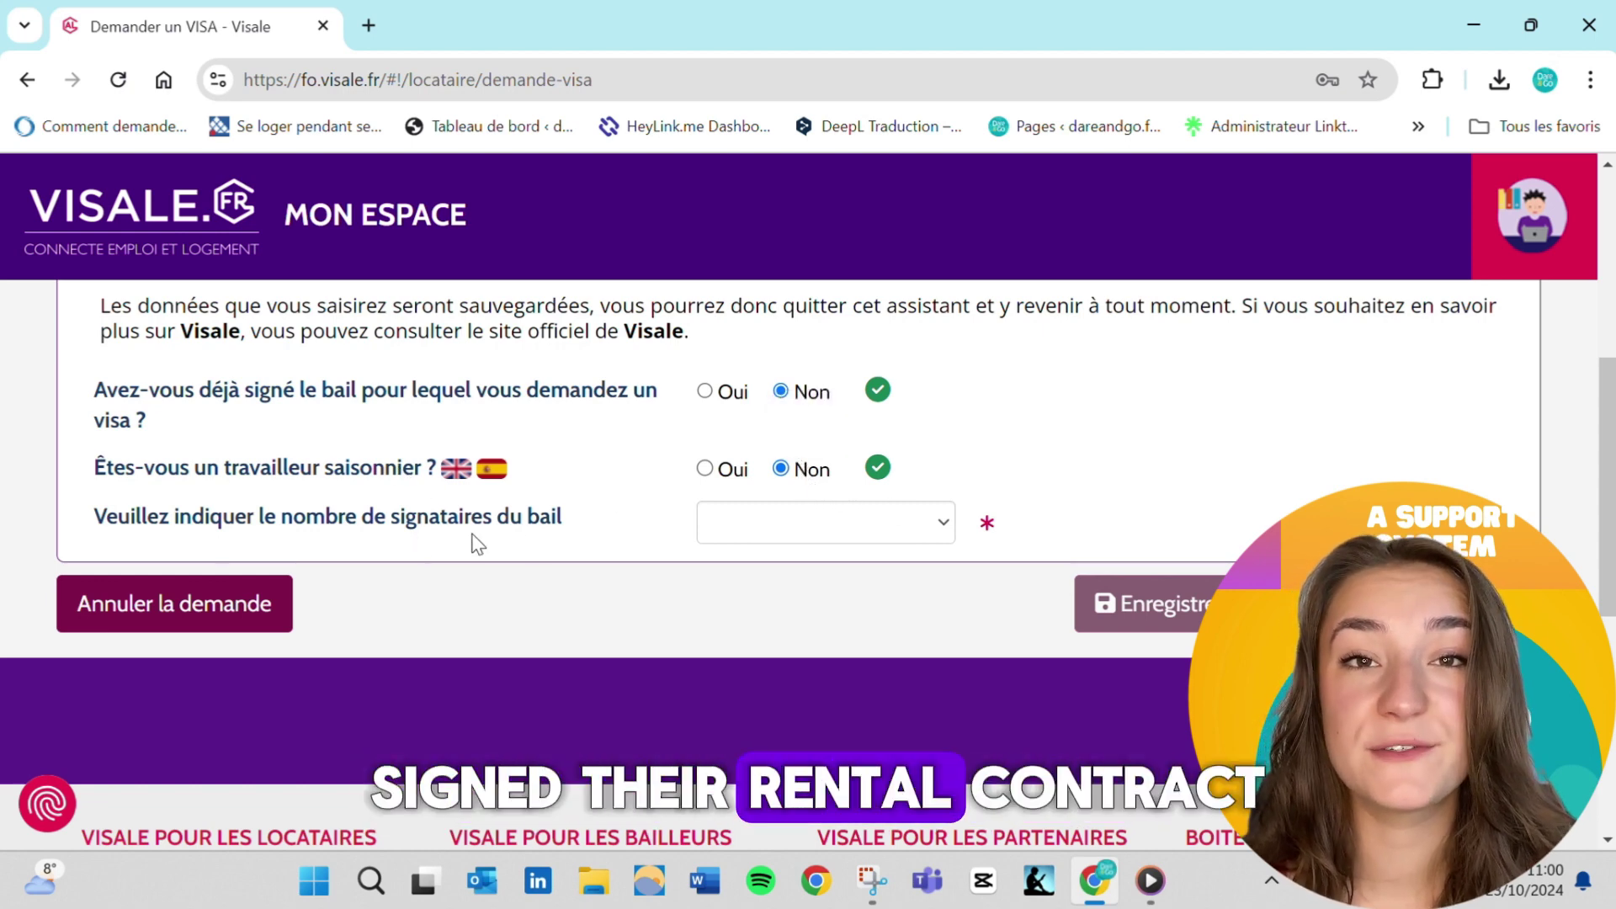
Set the number of lease signatories to 1 signataire instead of 2
{"action": "left_click", "coordinate": [796, 528]}
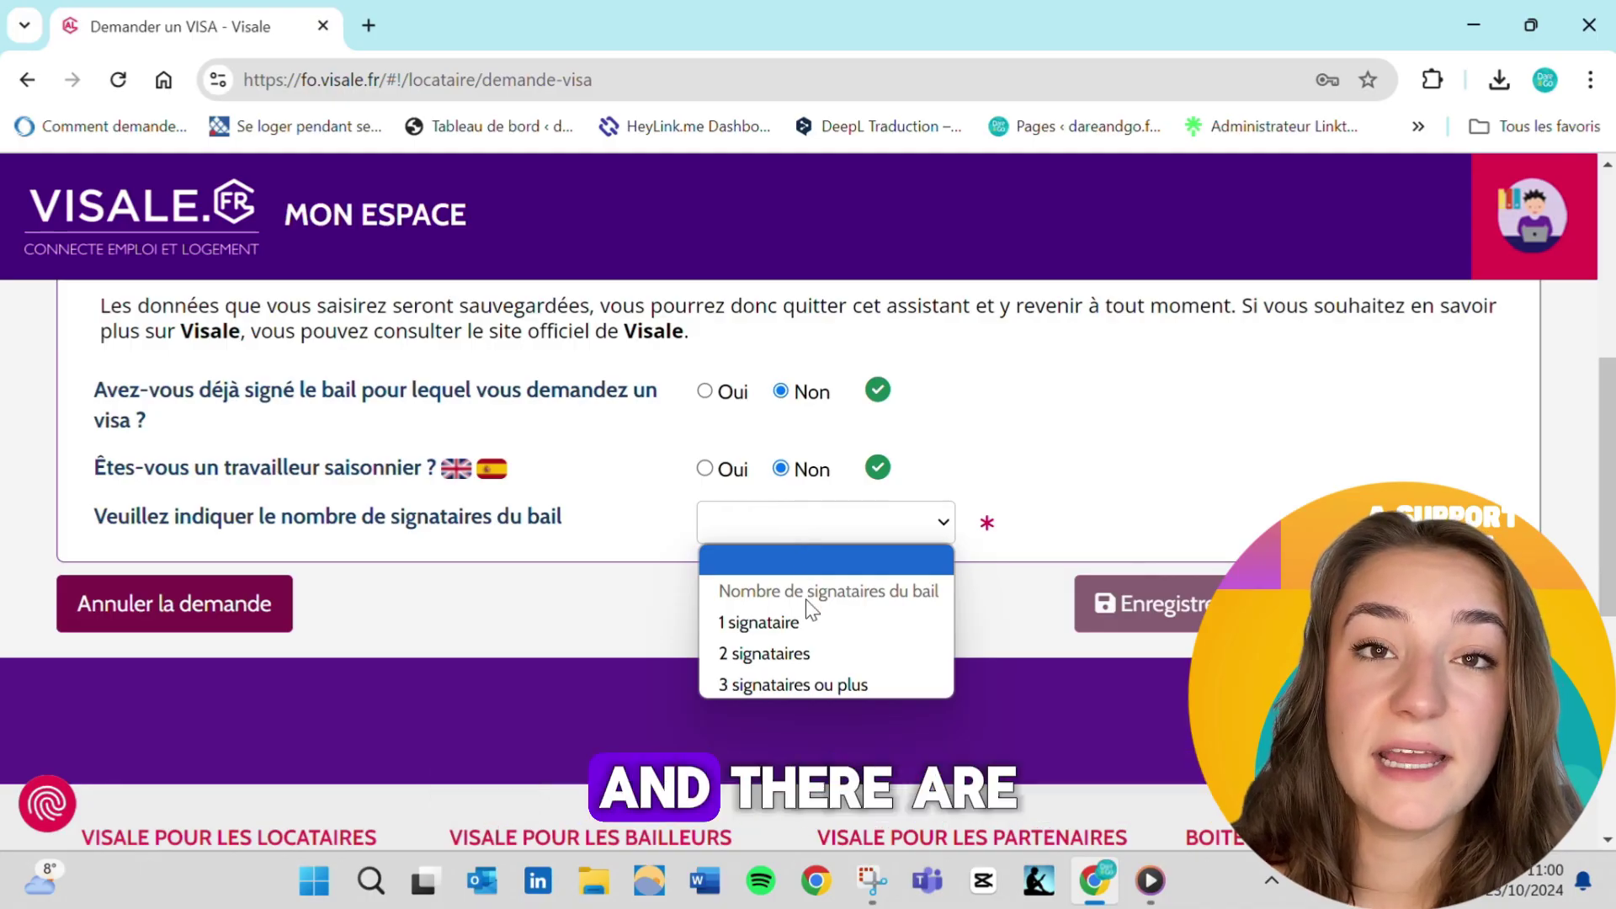
{"action": "left_click", "coordinate": [818, 653]}
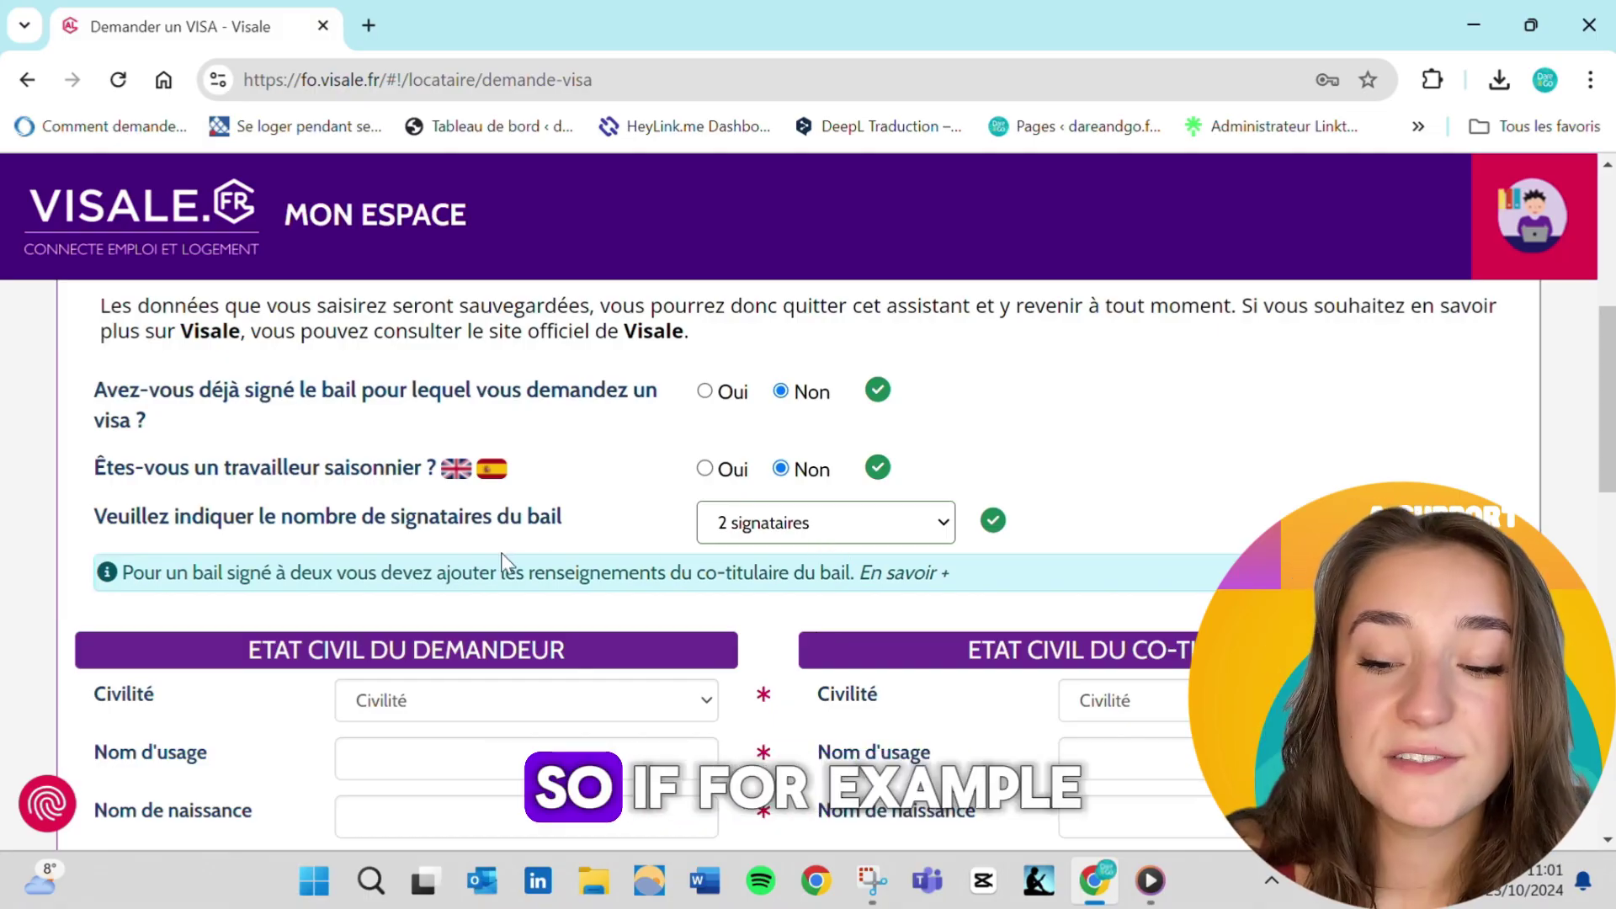
{"action": "scroll", "coordinate": [827, 602], "scroll_direction": "down", "scroll_amount": 2}
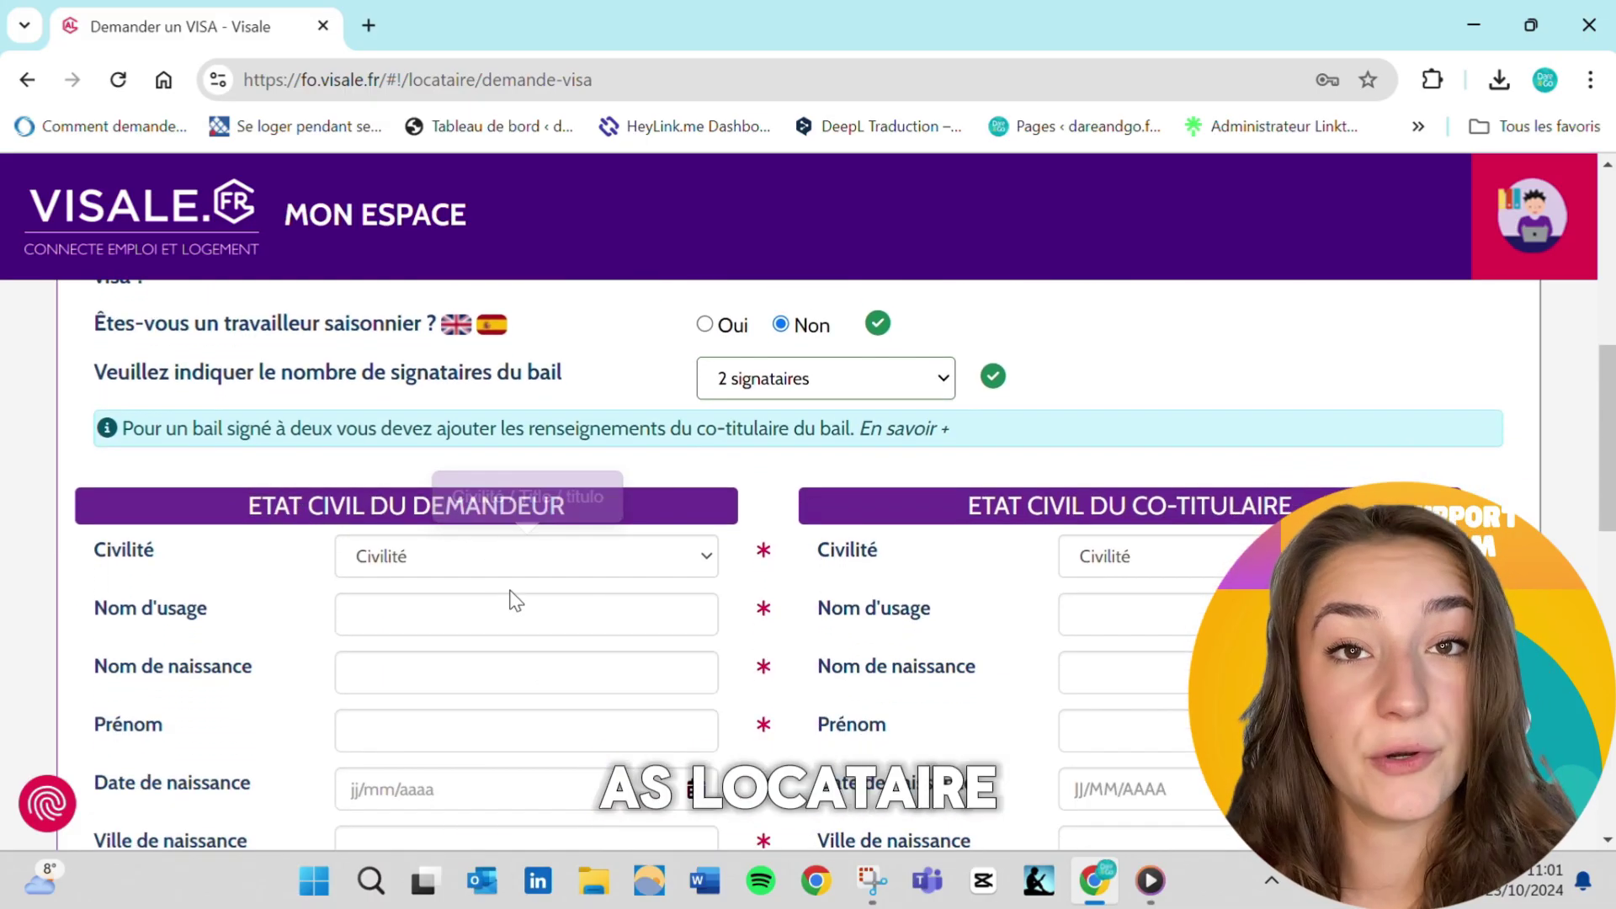
{"action": "scroll", "coordinate": [502, 729], "scroll_direction": "down", "scroll_amount": 1}
{"action": "scroll", "coordinate": [501, 729], "scroll_direction": "down", "scroll_amount": 1}
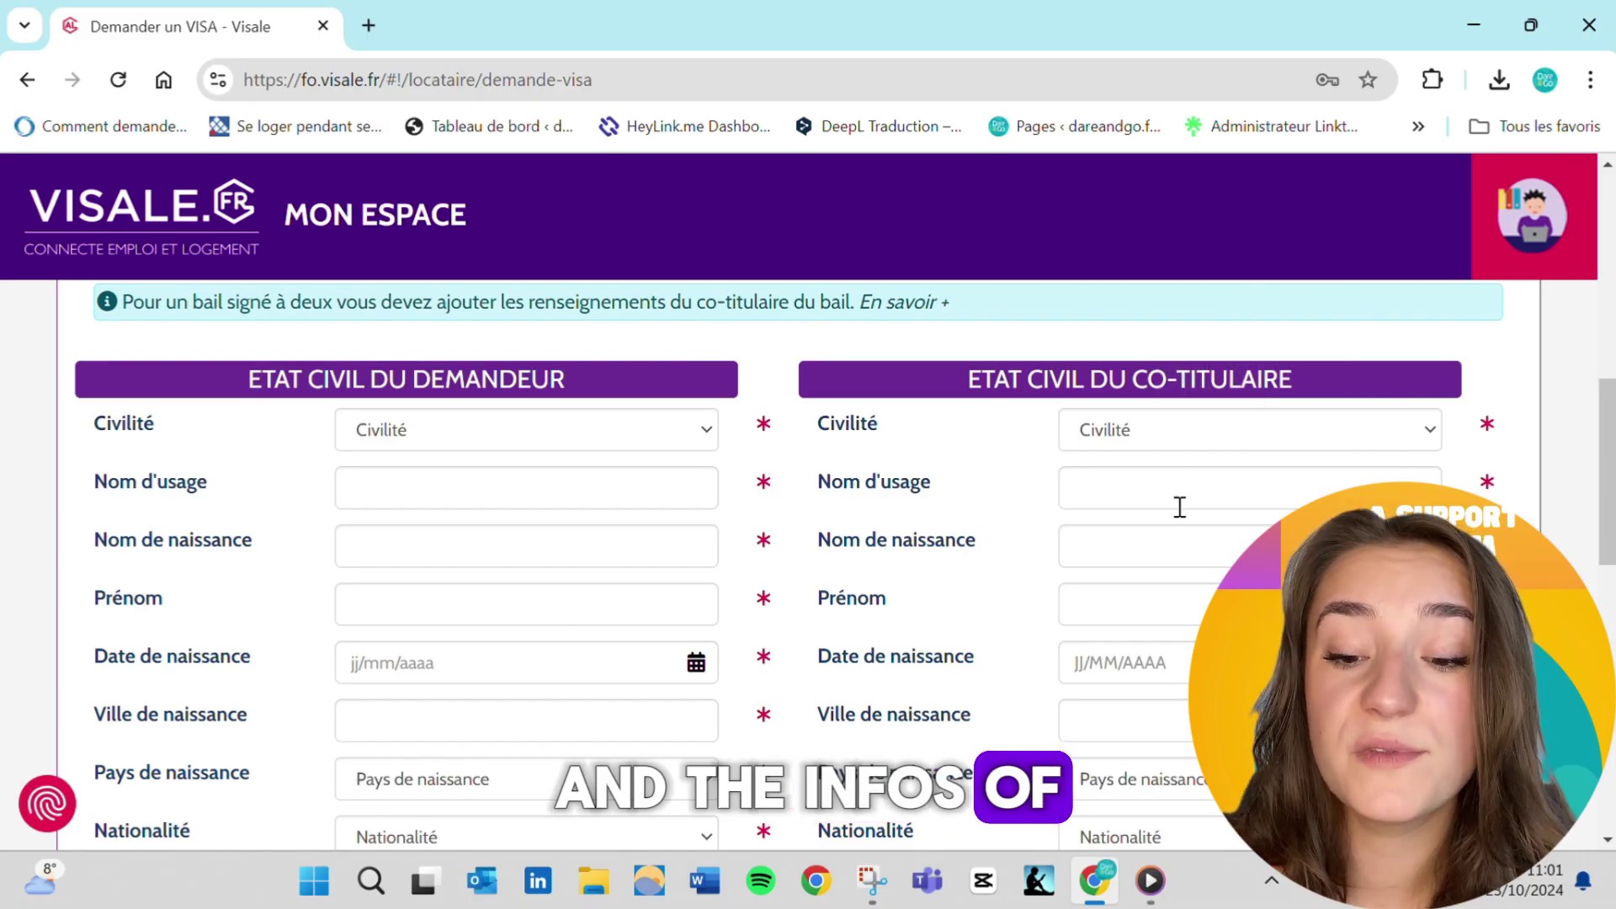
{"action": "scroll", "coordinate": [867, 476], "scroll_direction": "up", "scroll_amount": 3}
{"action": "right_click", "coordinate": [867, 479]}
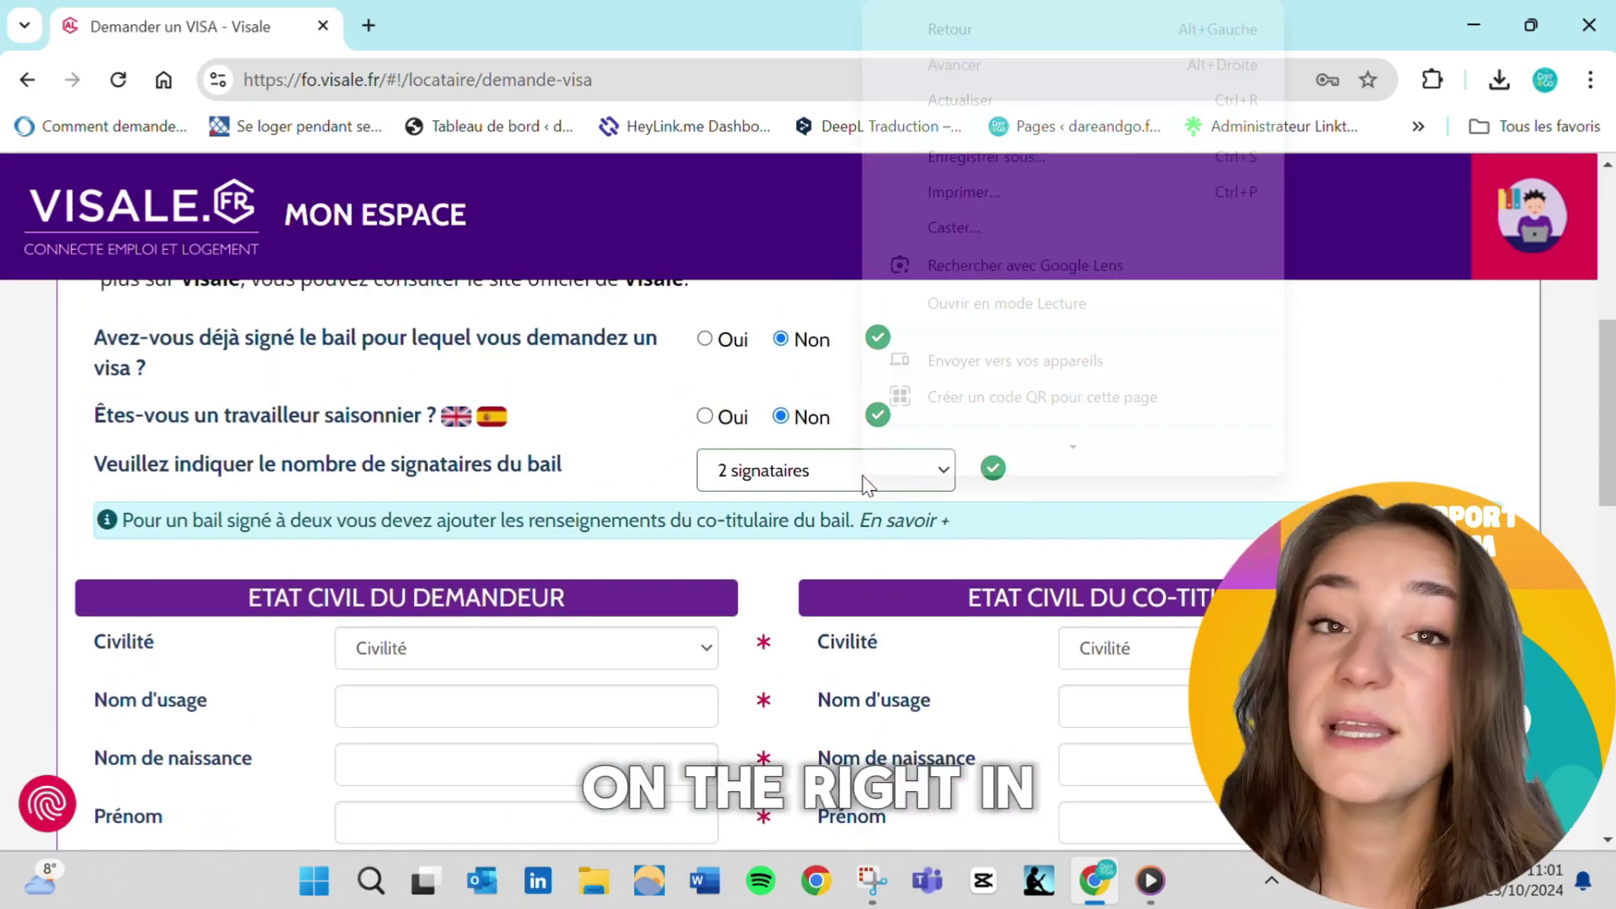
{"action": "left_click", "coordinate": [807, 473]}
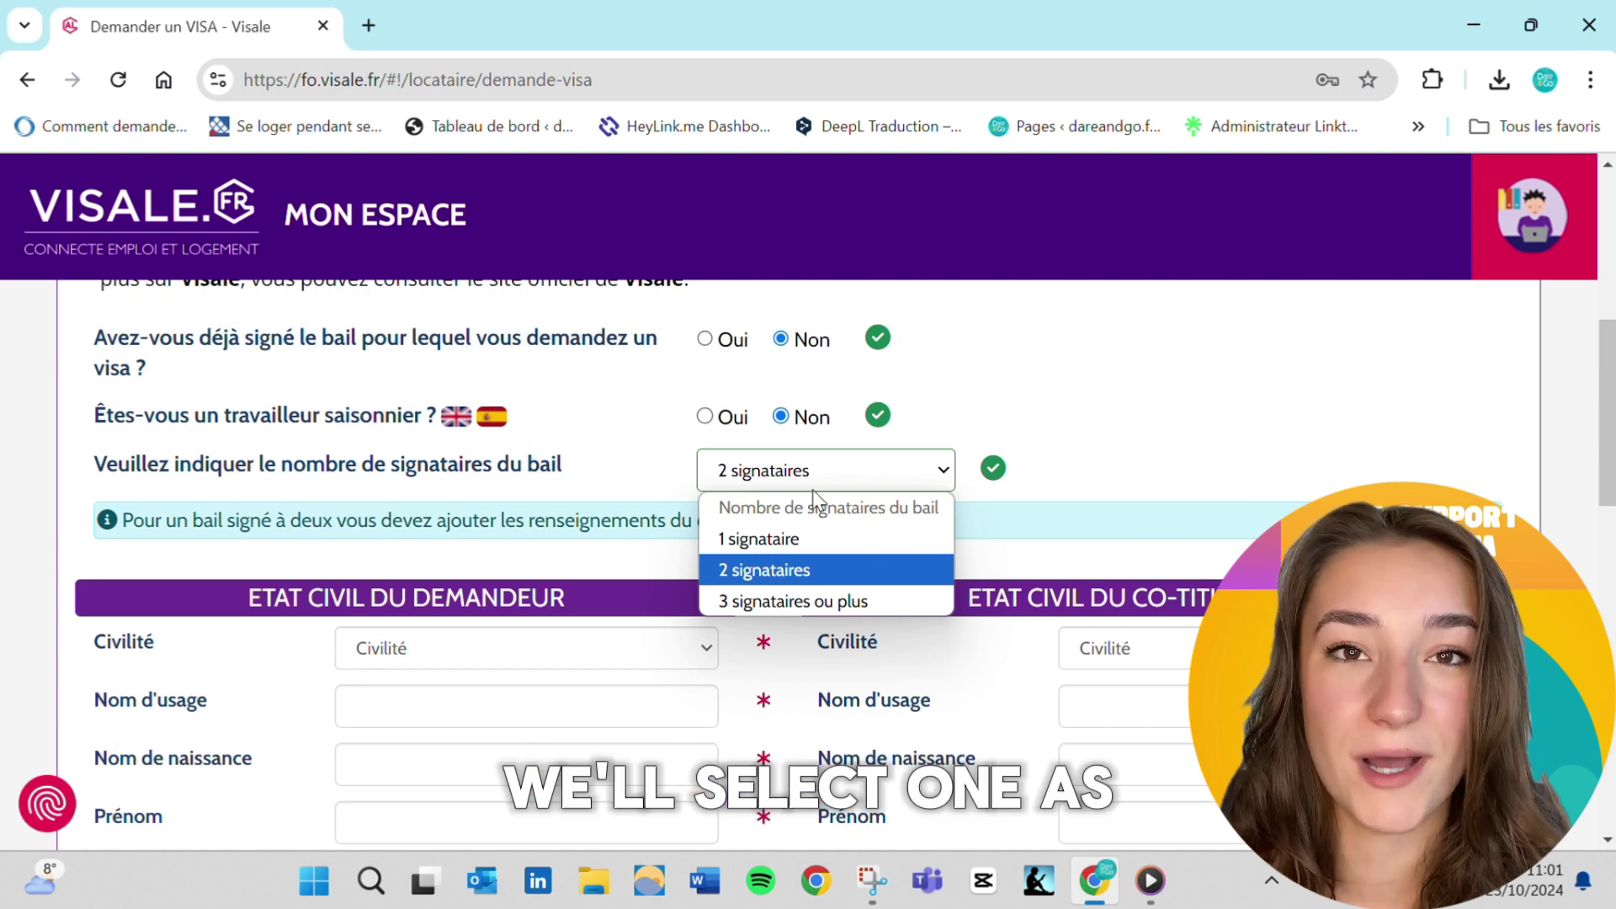
{"action": "left_click", "coordinate": [829, 543]}
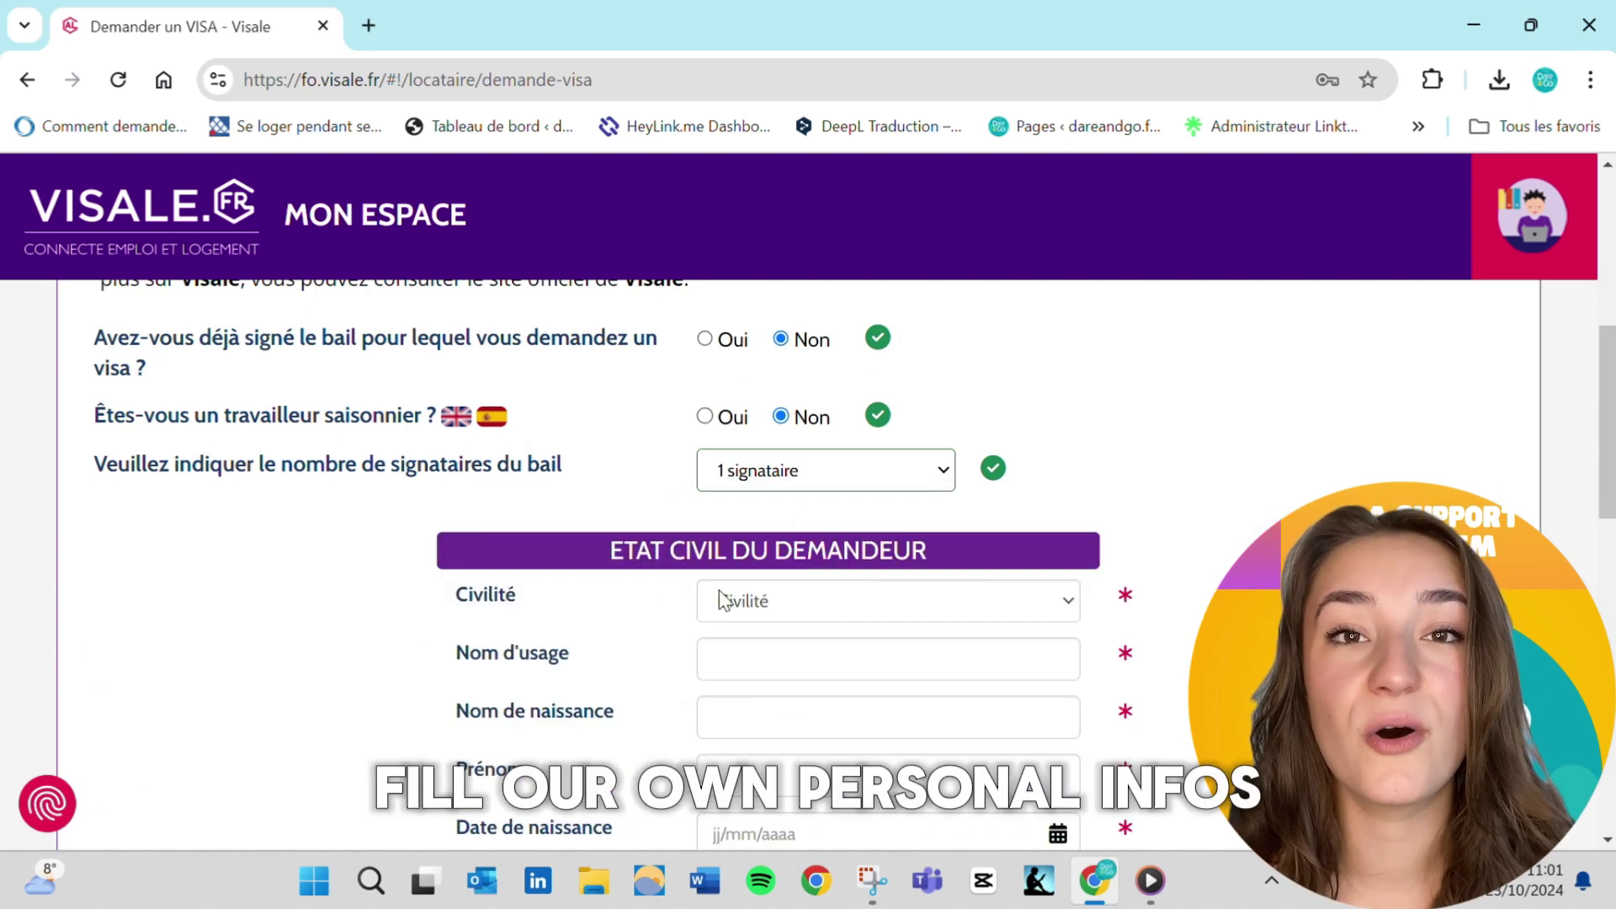
Set the title to Madame and enter the usage name, birth name and first name
{"action": "scroll", "coordinate": [659, 586], "scroll_direction": "down", "scroll_amount": 1}
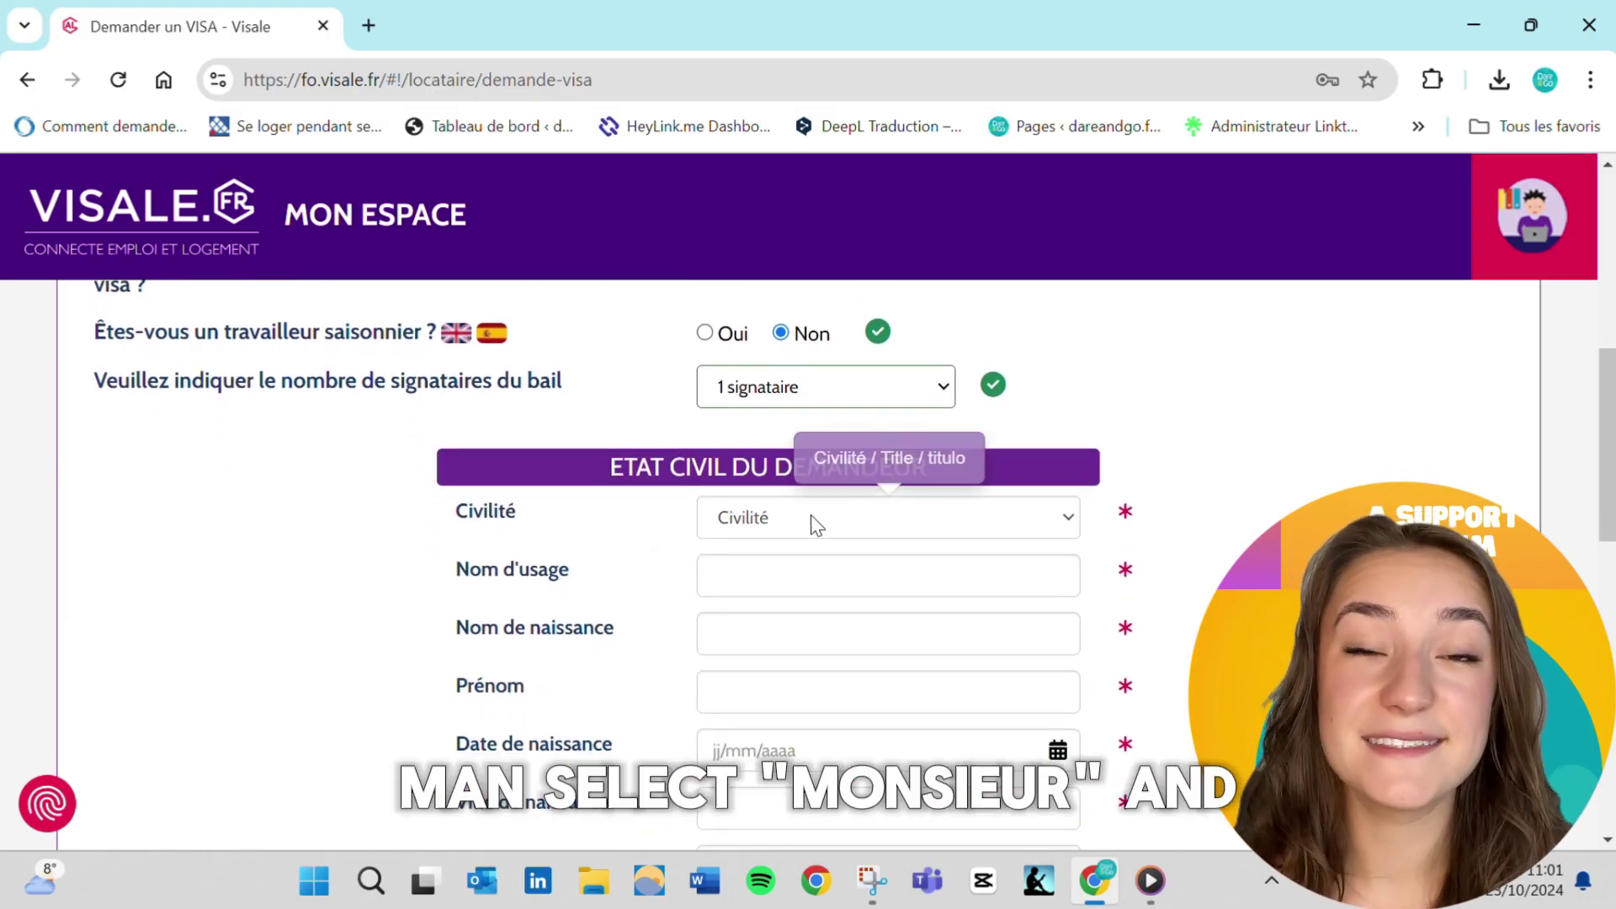
{"action": "left_click", "coordinate": [812, 522]}
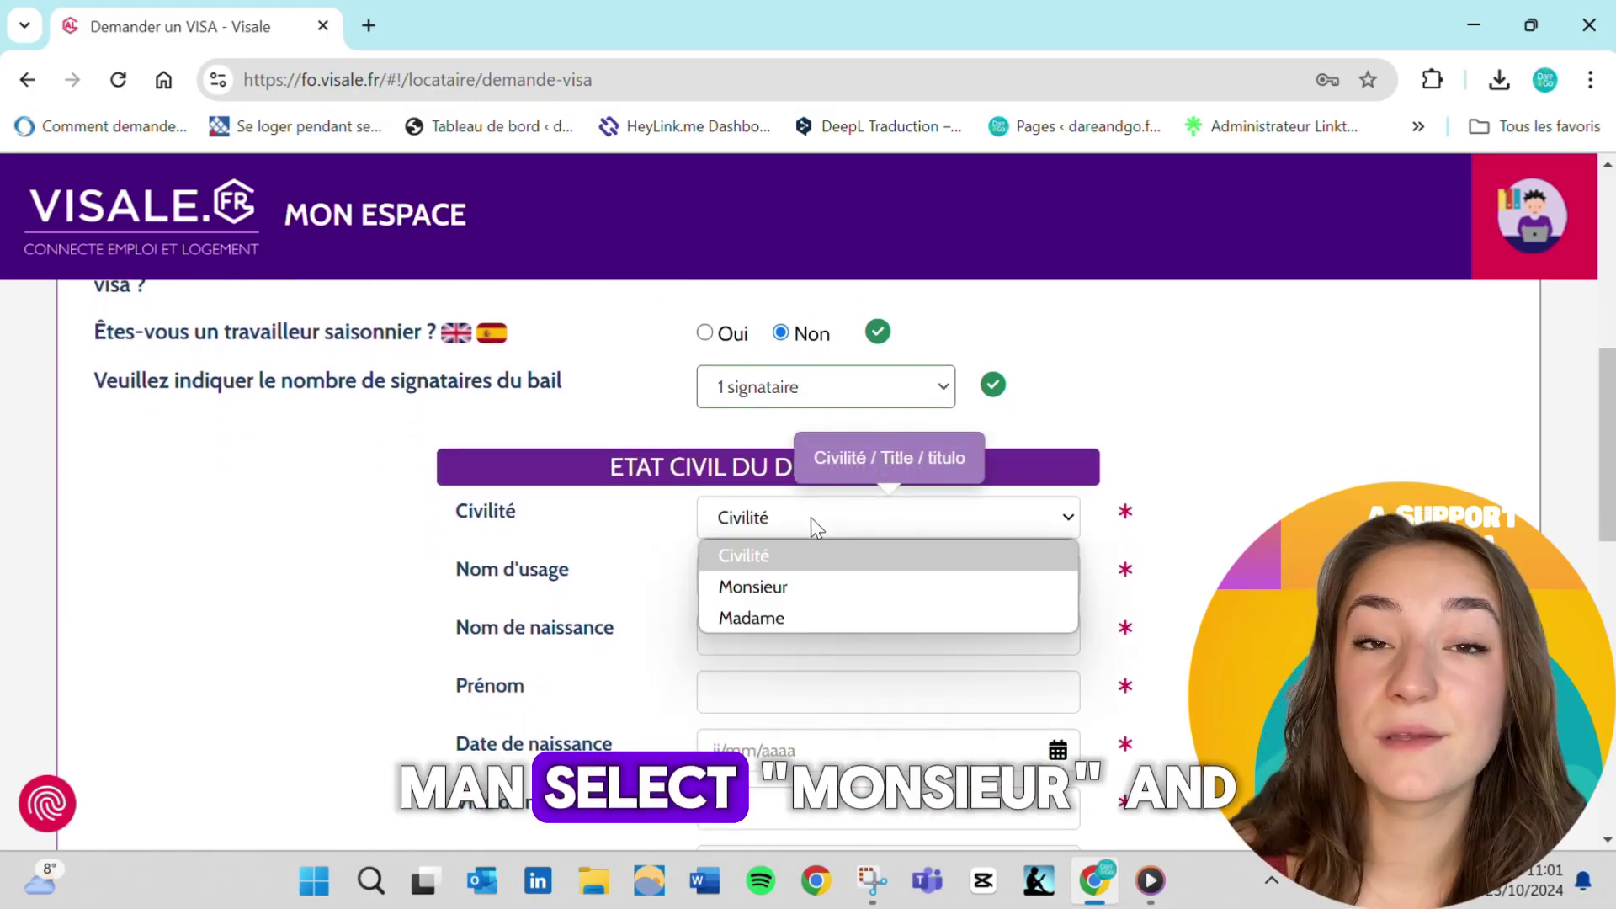
{"action": "left_click", "coordinate": [798, 618]}
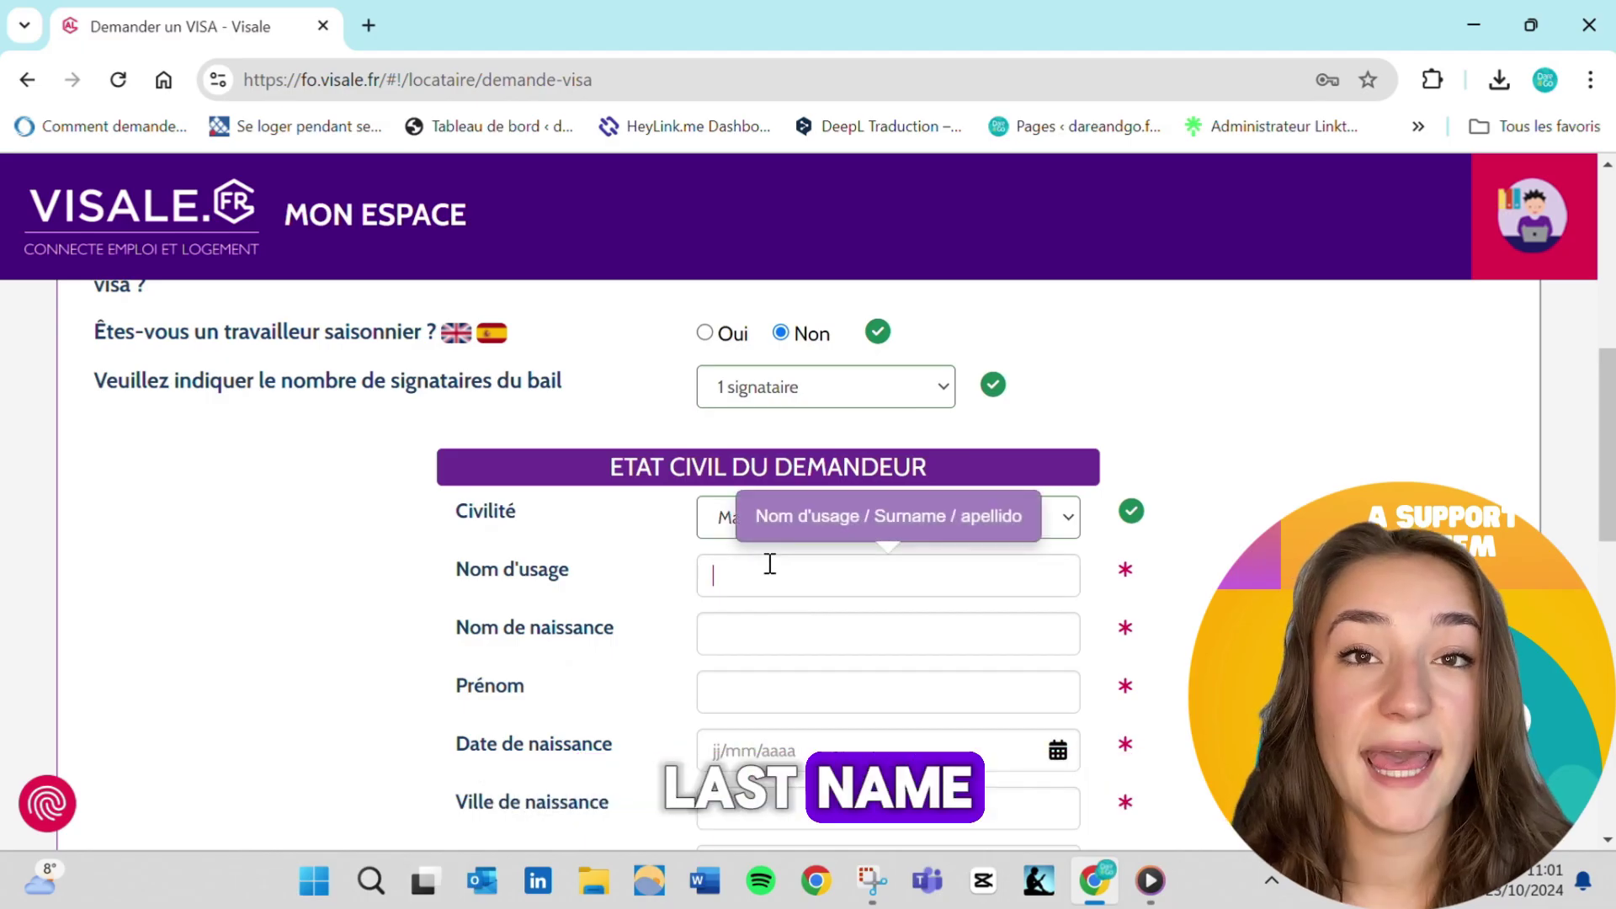
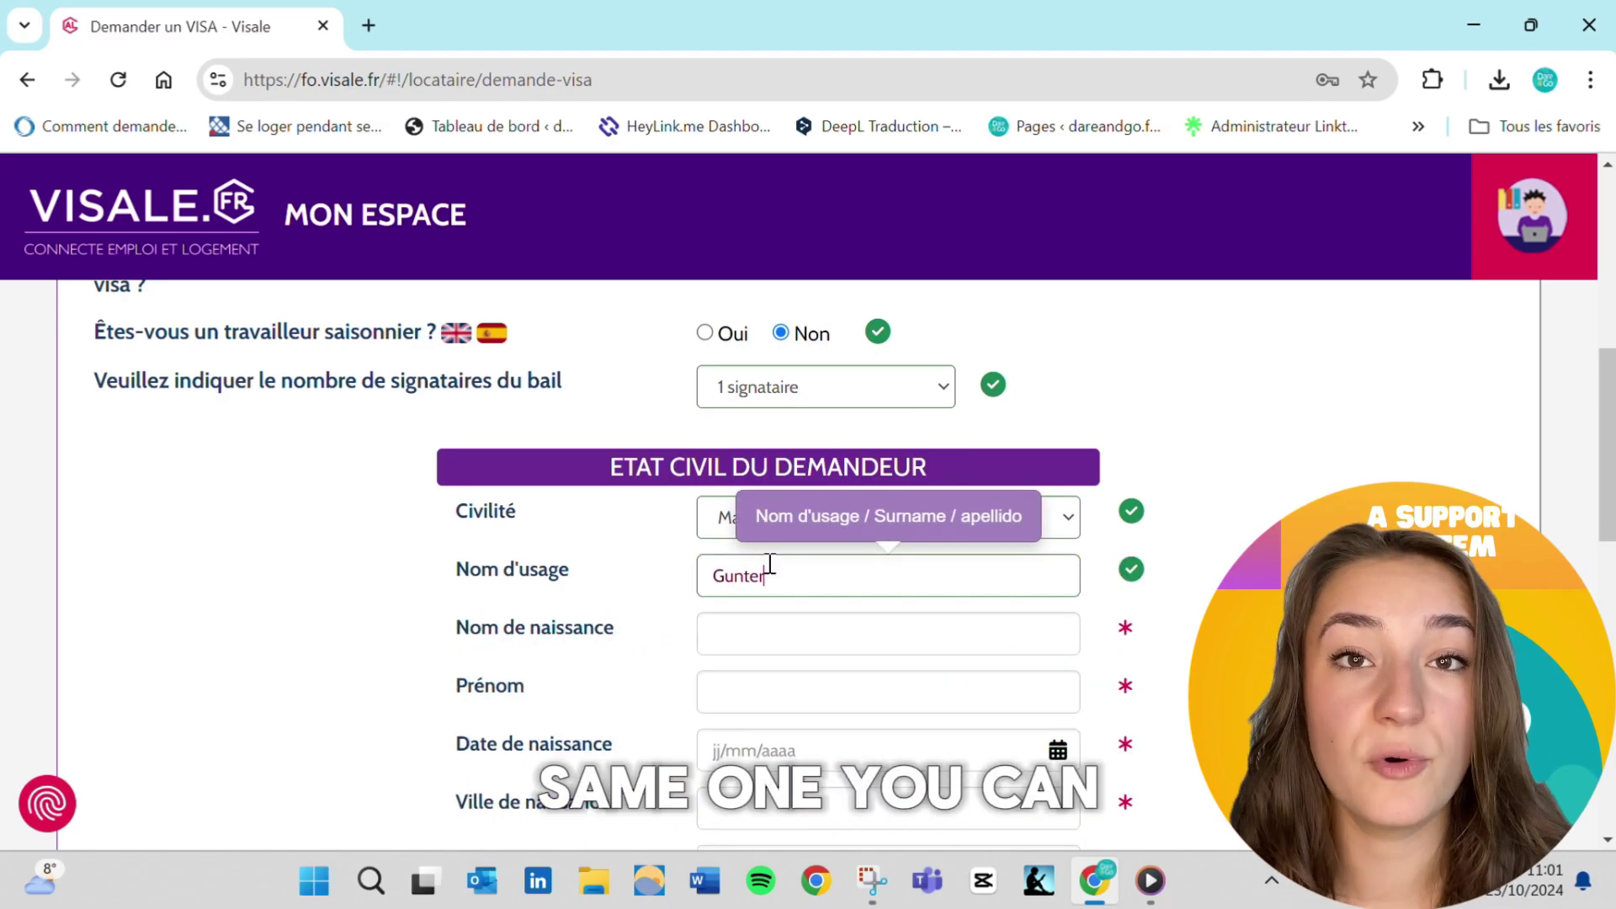
{"action": "left_click", "coordinate": [770, 643]}
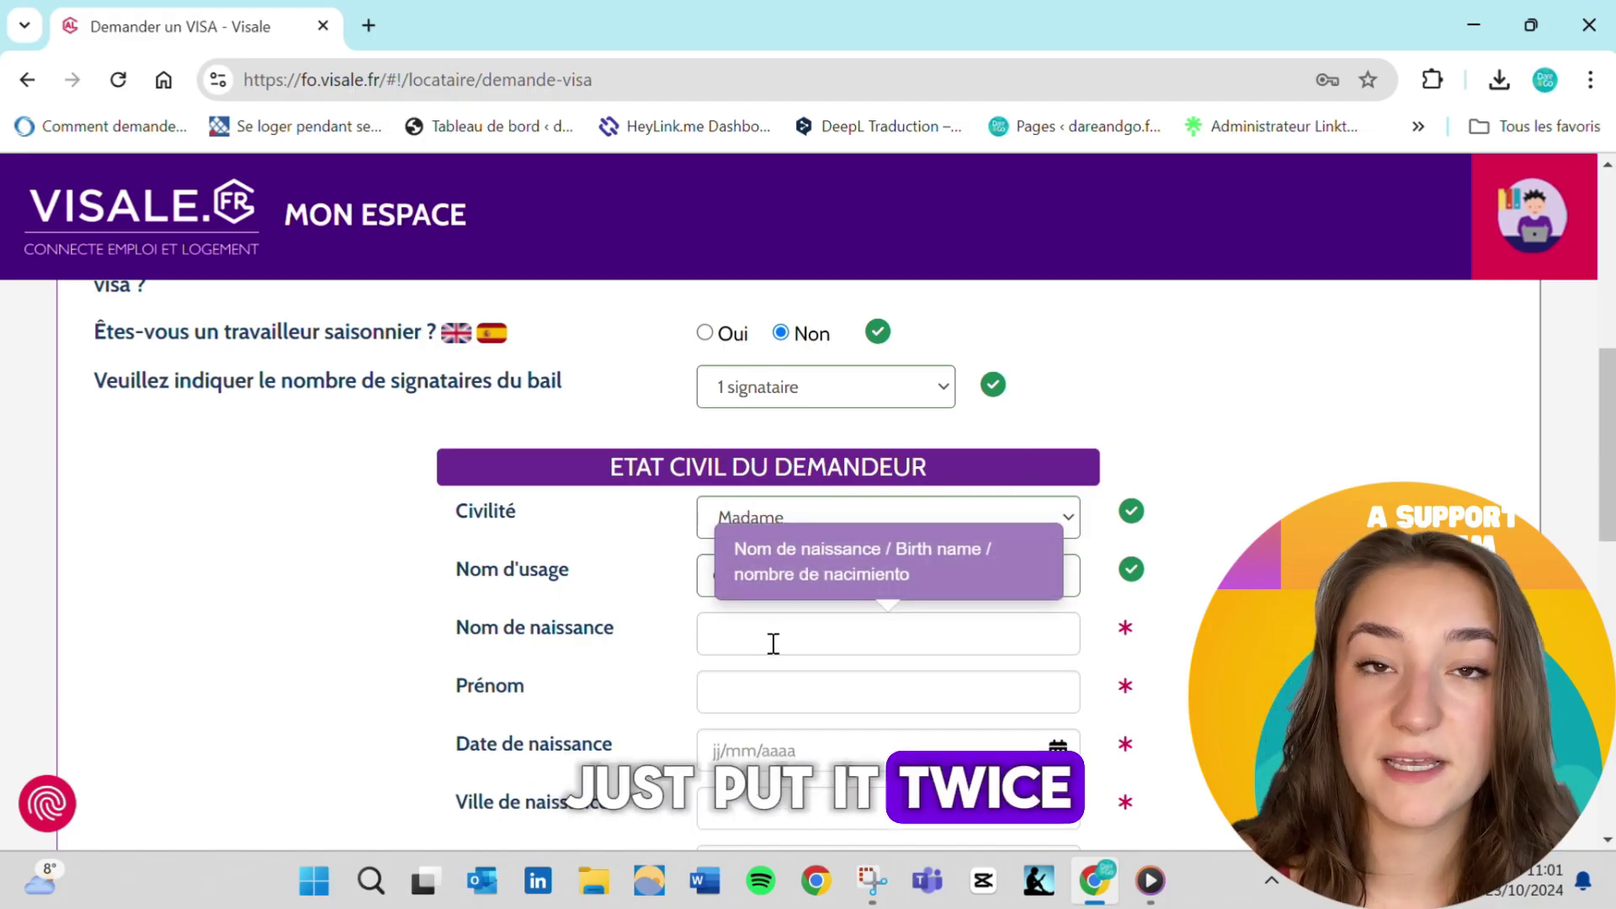
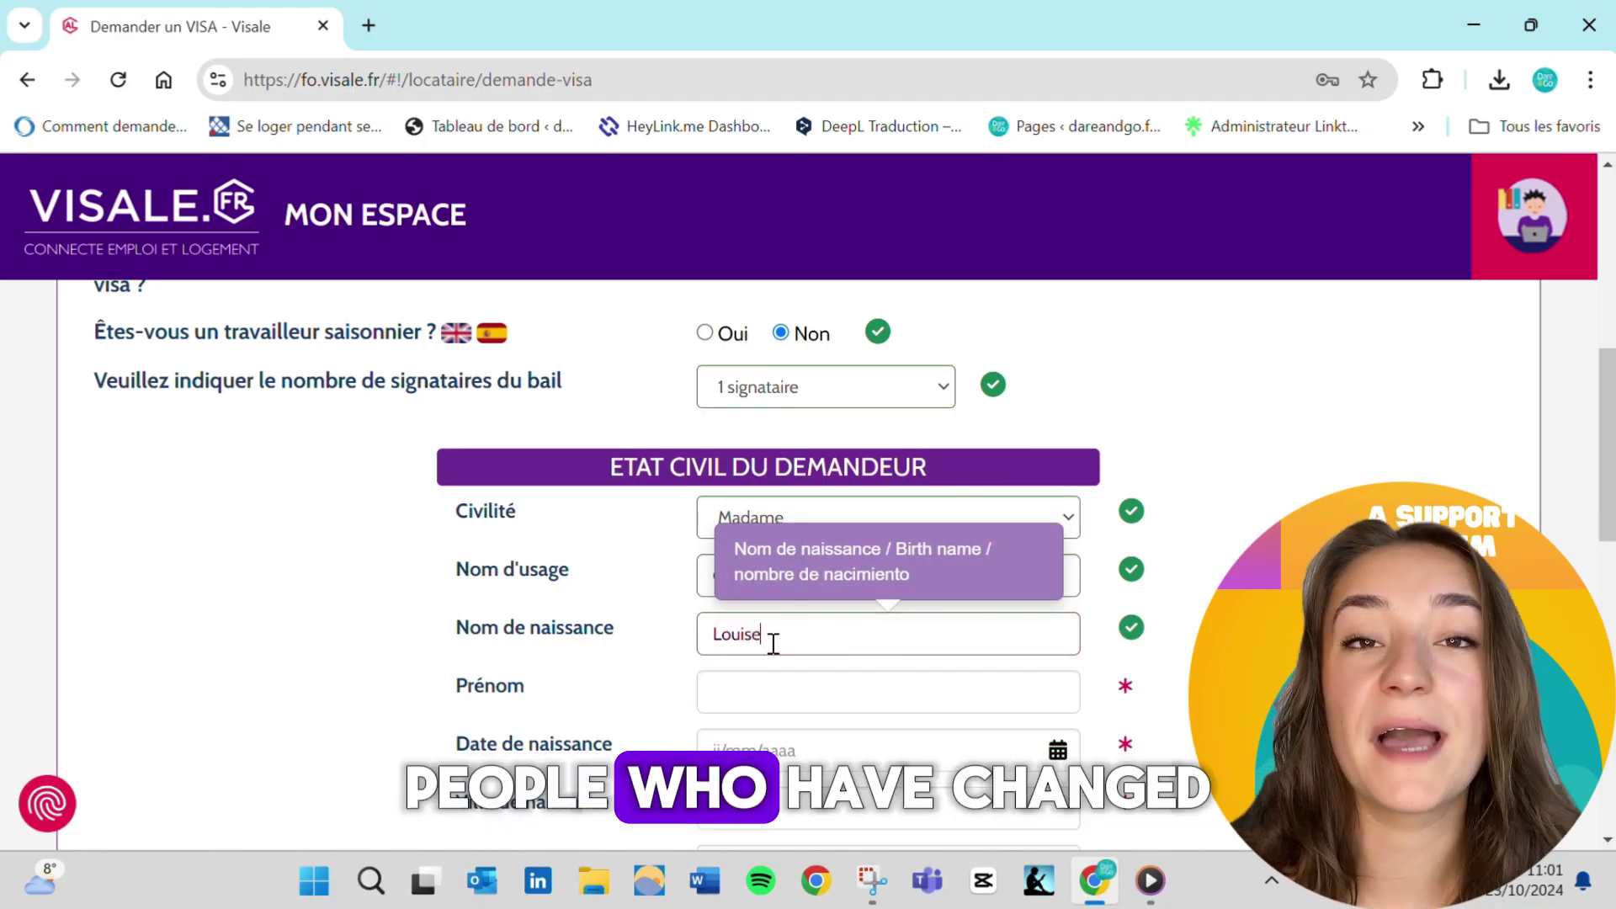
{"action": "left_click_drag", "start_coordinate": [773, 644], "coordinate": [698, 637]}
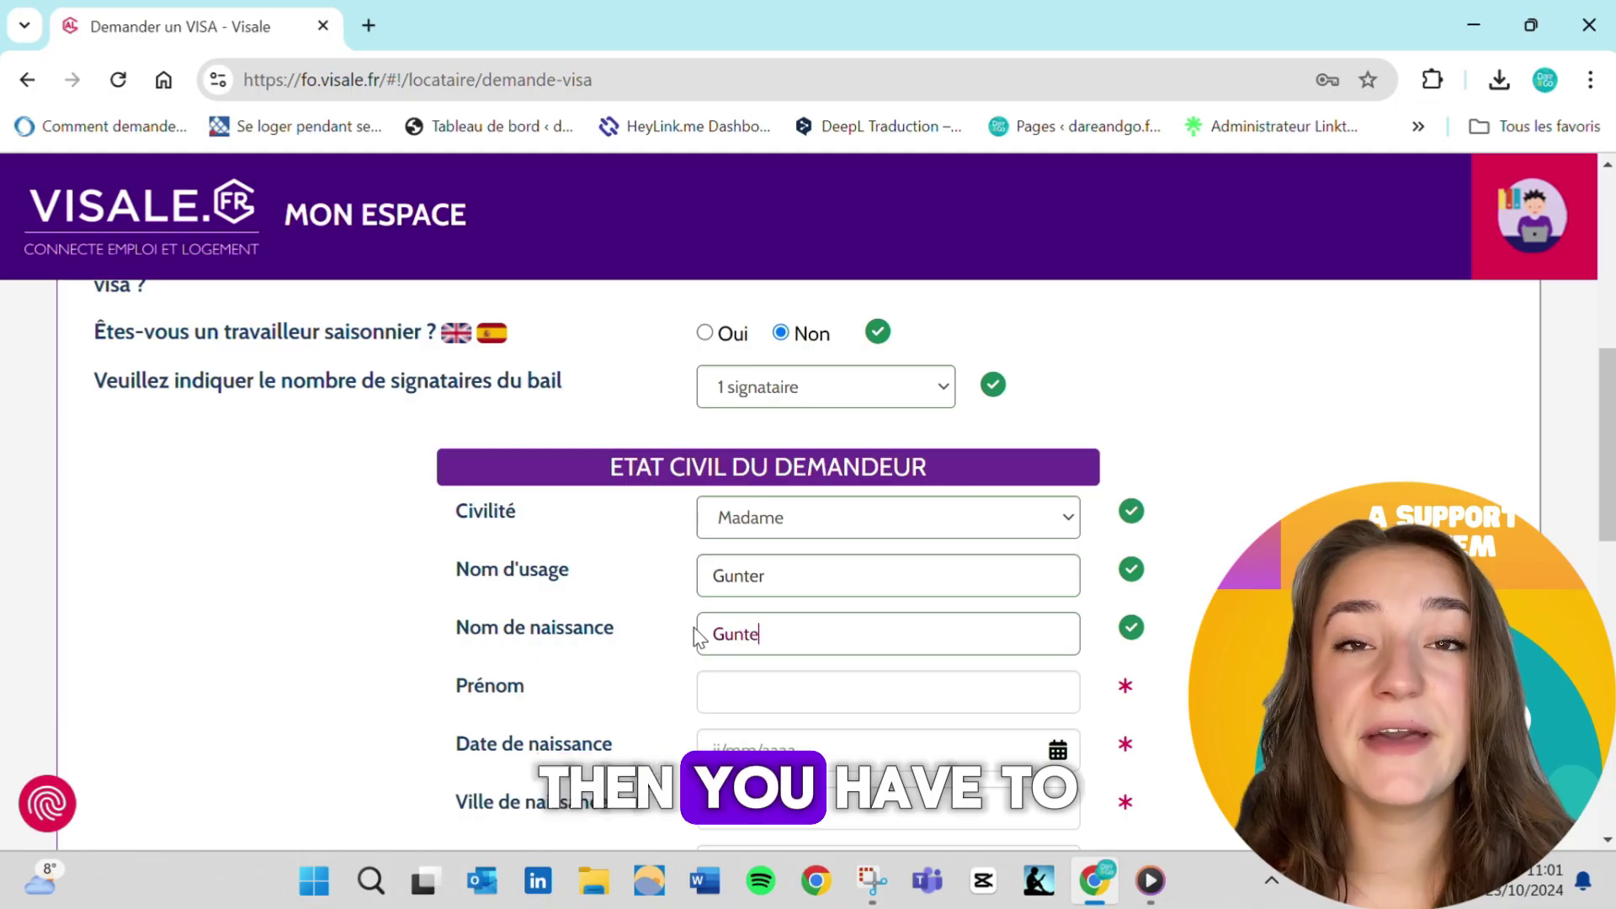
{"action": "left_click", "coordinate": [740, 699]}
{"action": "left_click", "coordinate": [722, 748]}
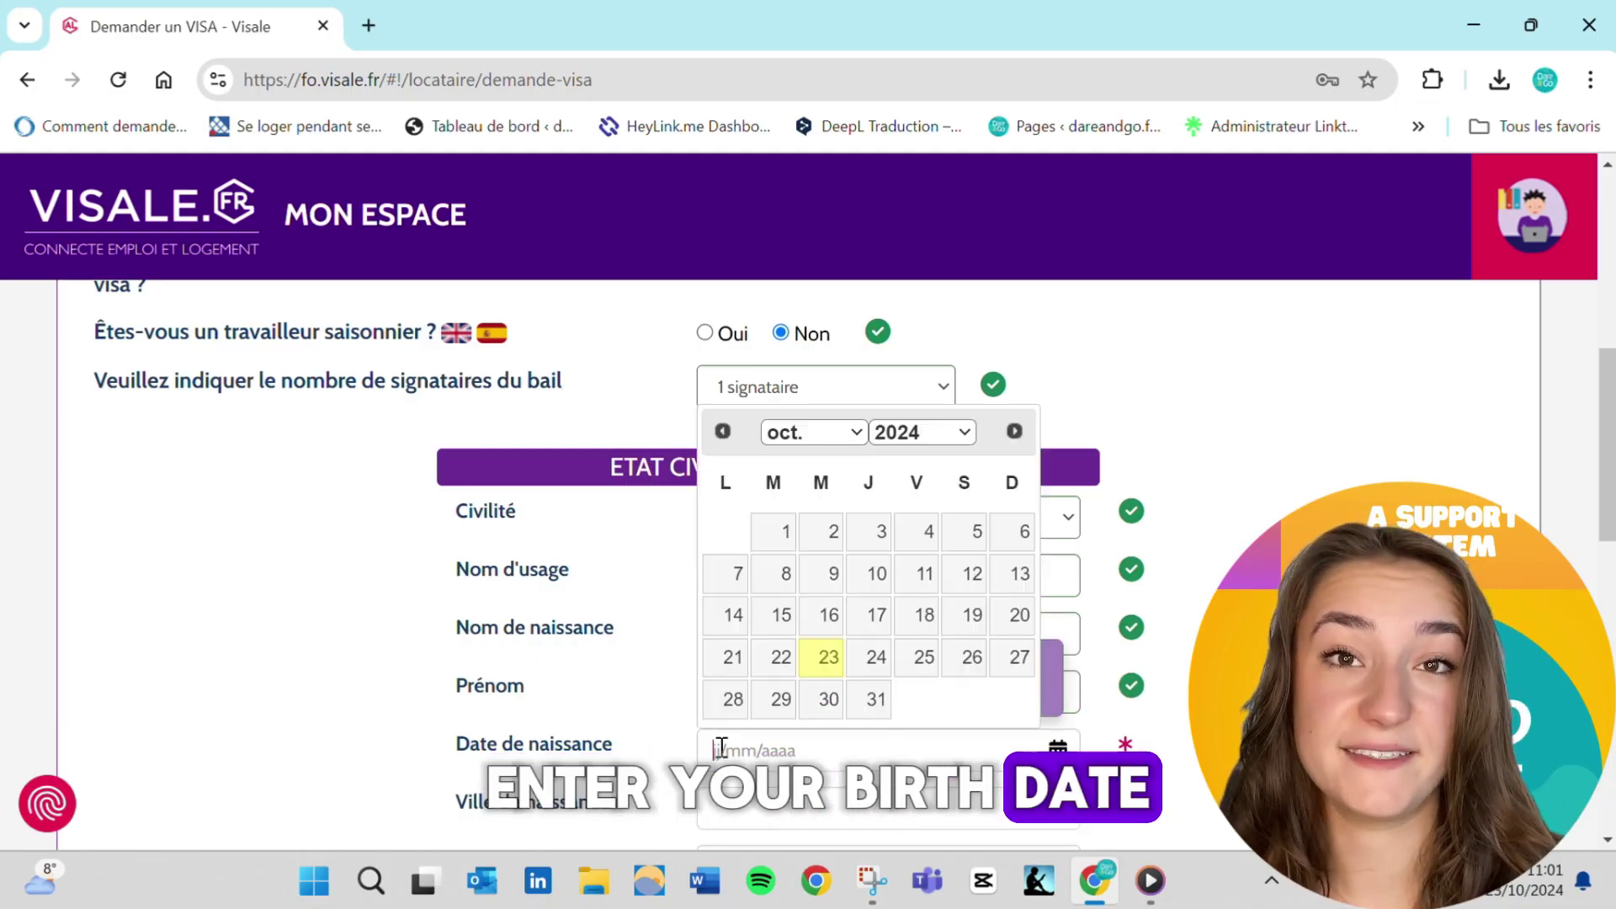
{"action": "left_click", "coordinate": [922, 432]}
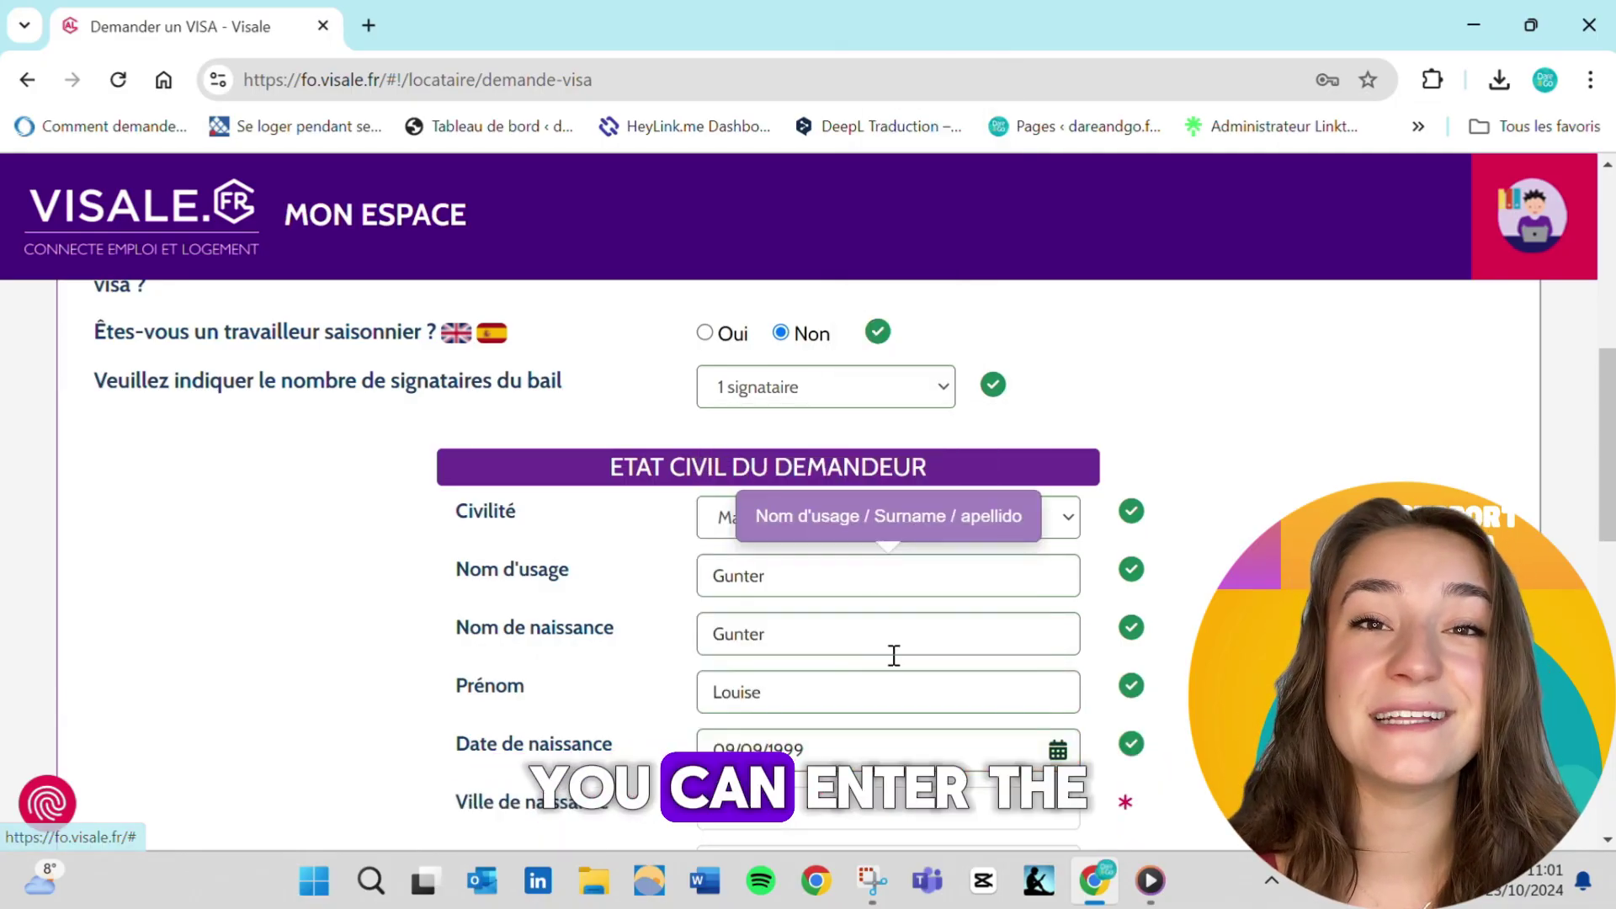
{"action": "left_click", "coordinate": [819, 606]}
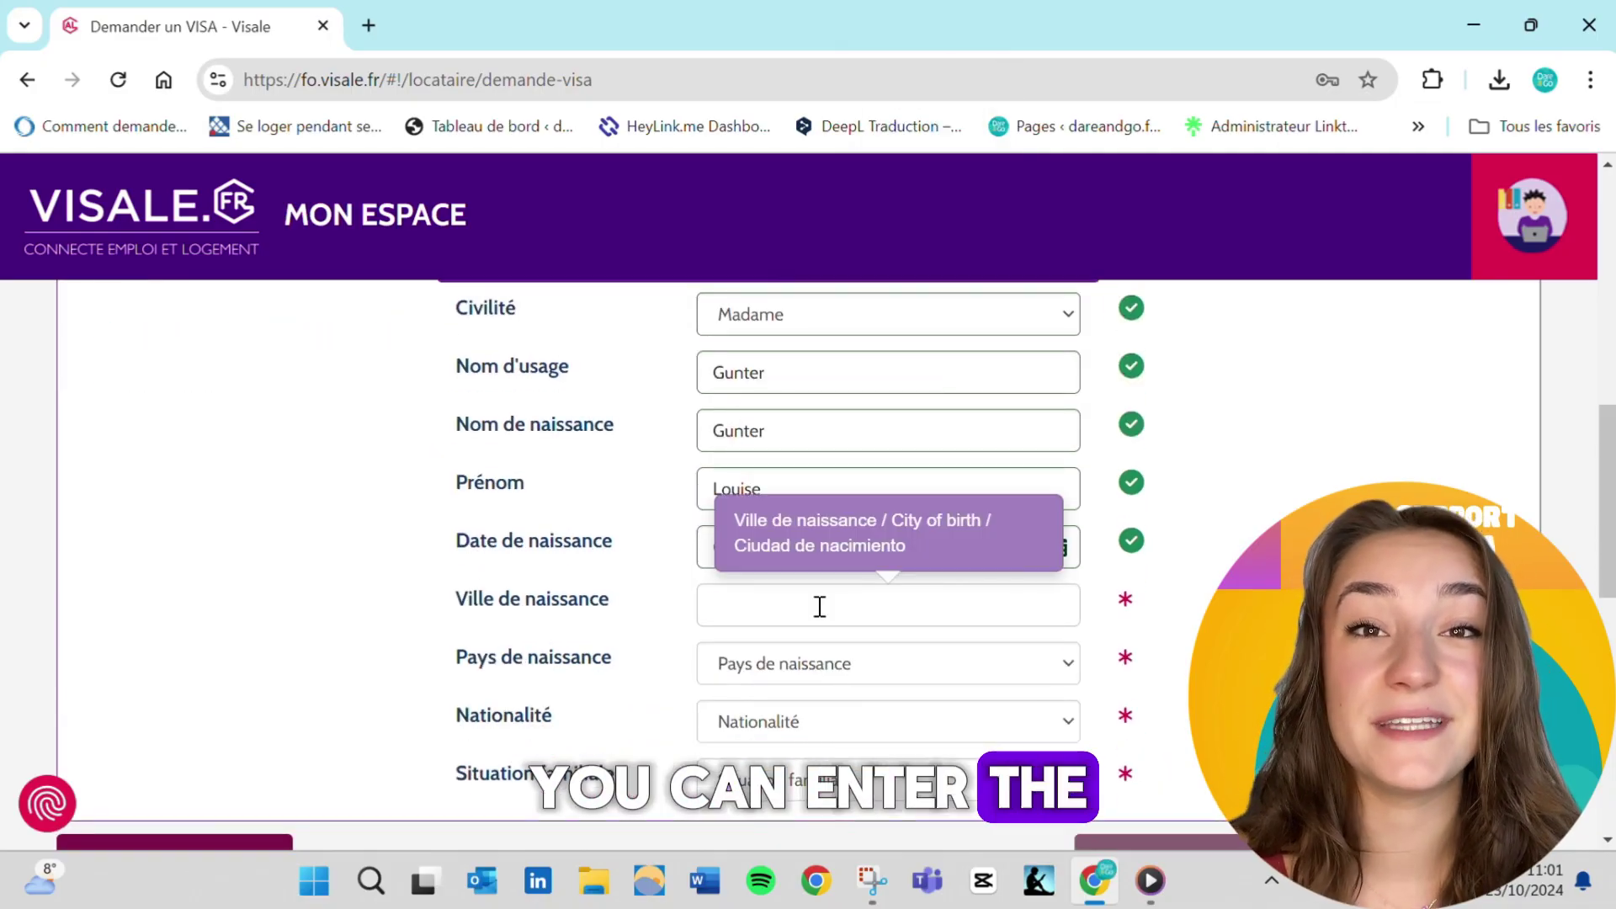
{"action": "type", "text": "Berlin"}
{"action": "left_click", "coordinate": [822, 663]}
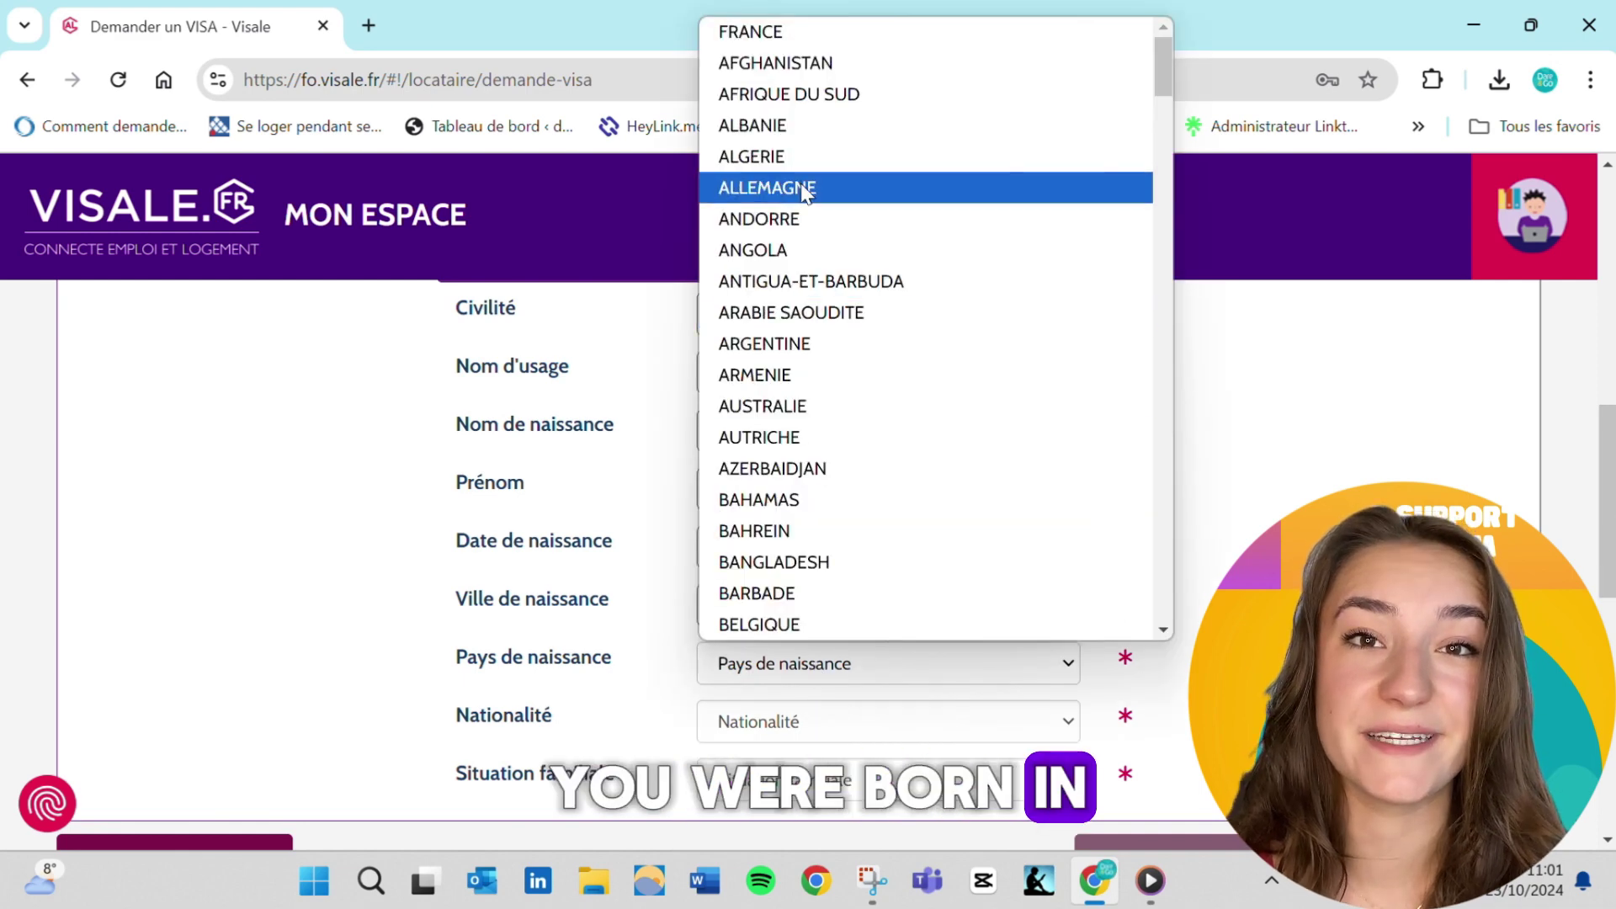
{"action": "left_click", "coordinate": [804, 189]}
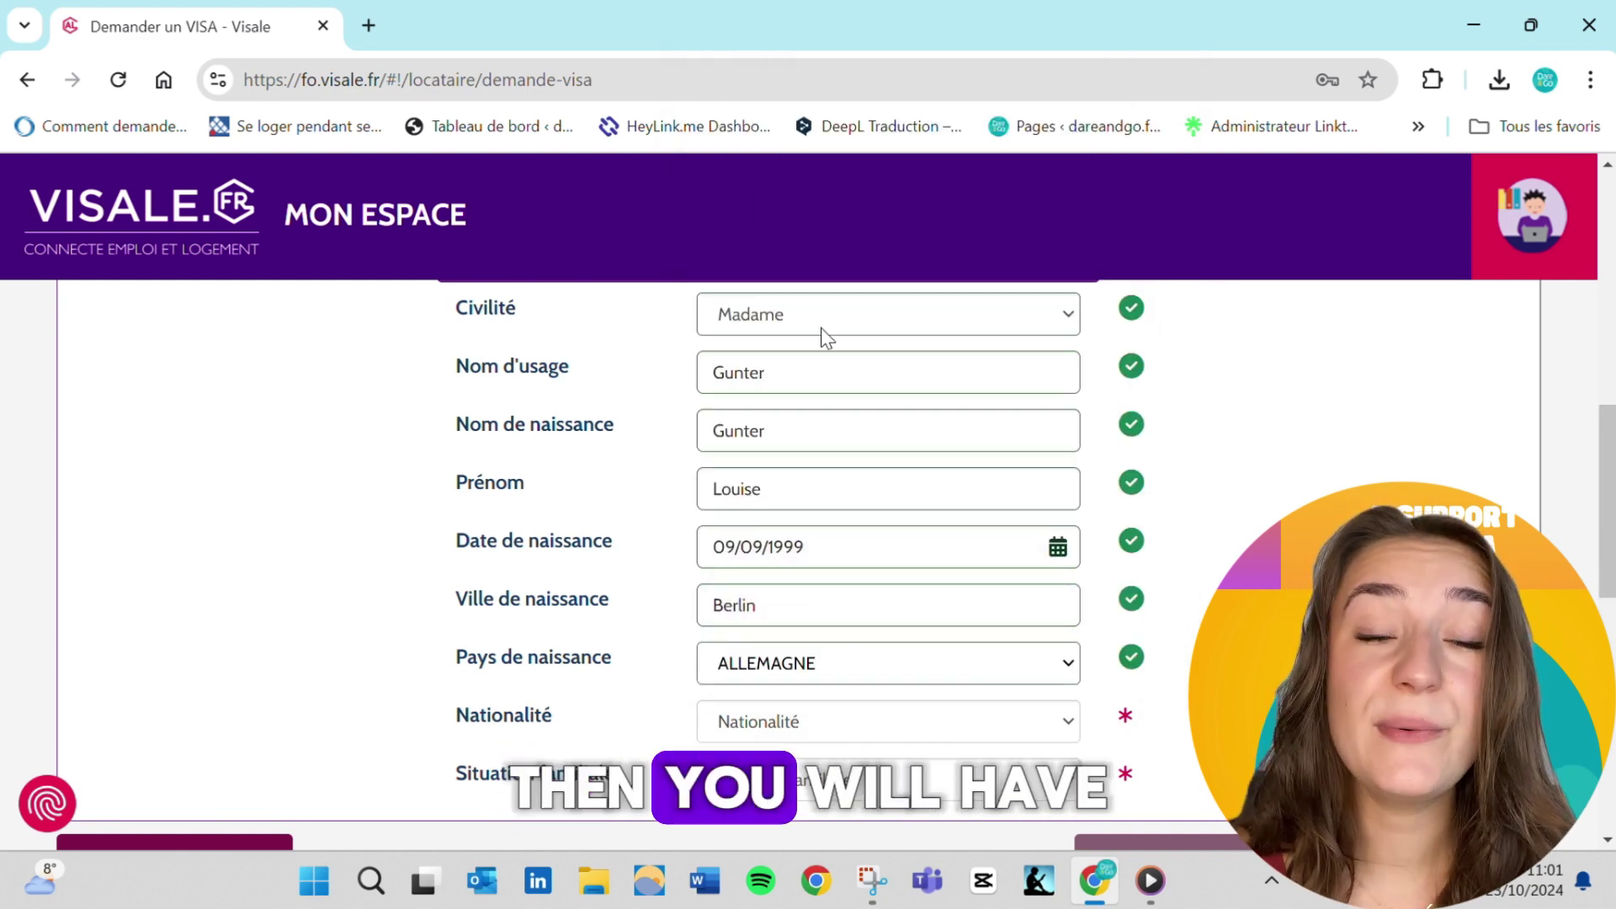
Set nationality to Union européenne and family situation to Célibataire
{"action": "left_click", "coordinate": [758, 738]}
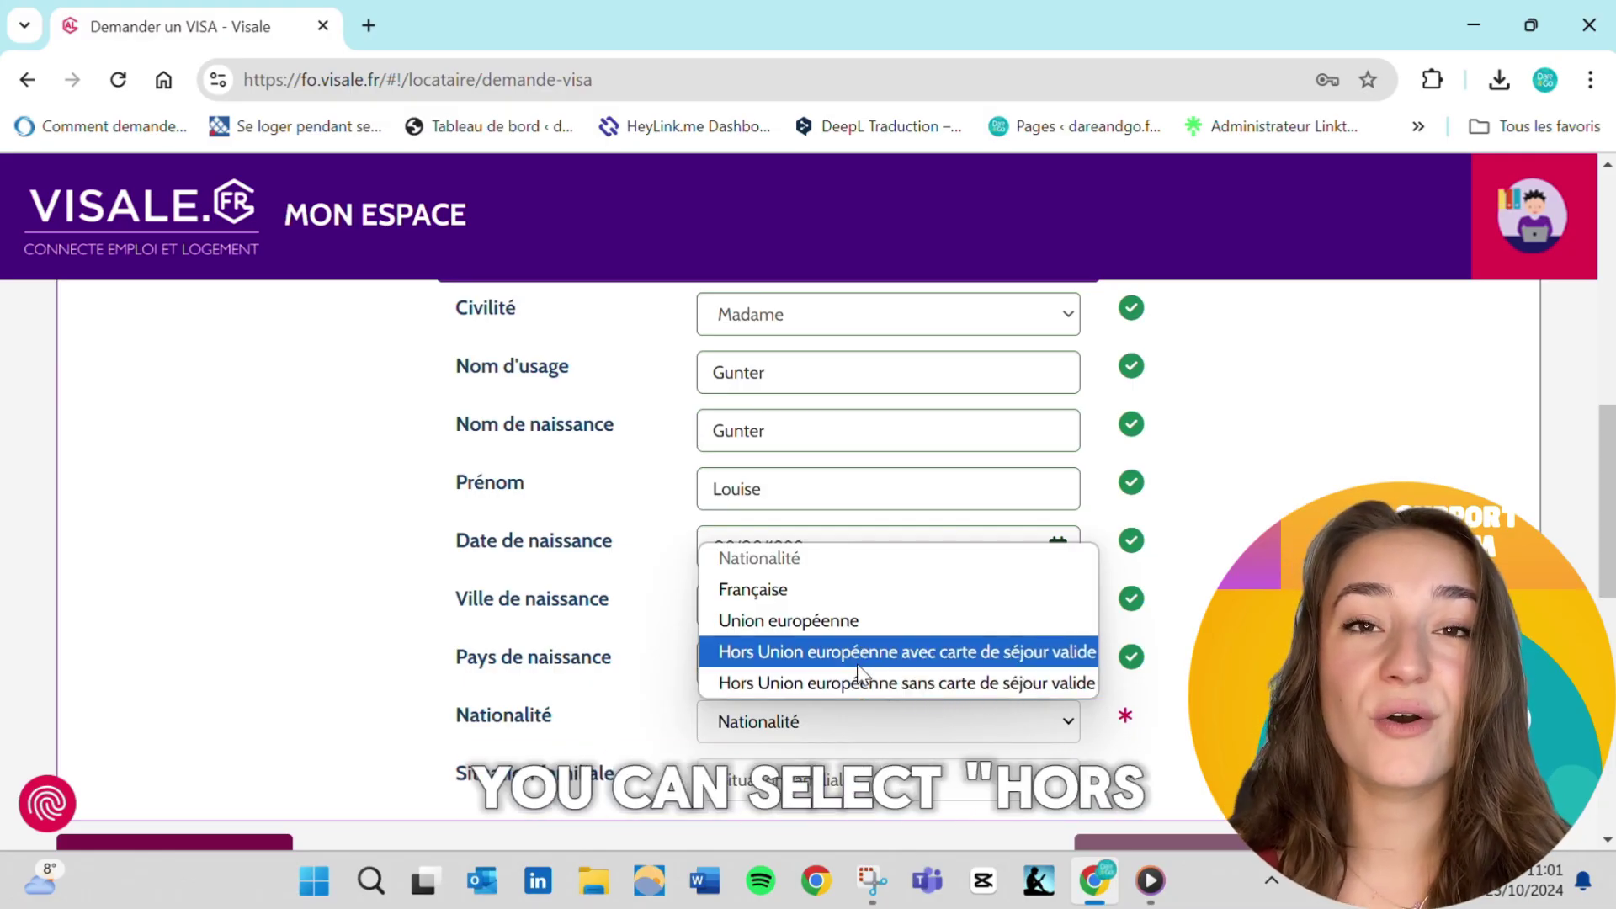
{"action": "left_click", "coordinate": [839, 623]}
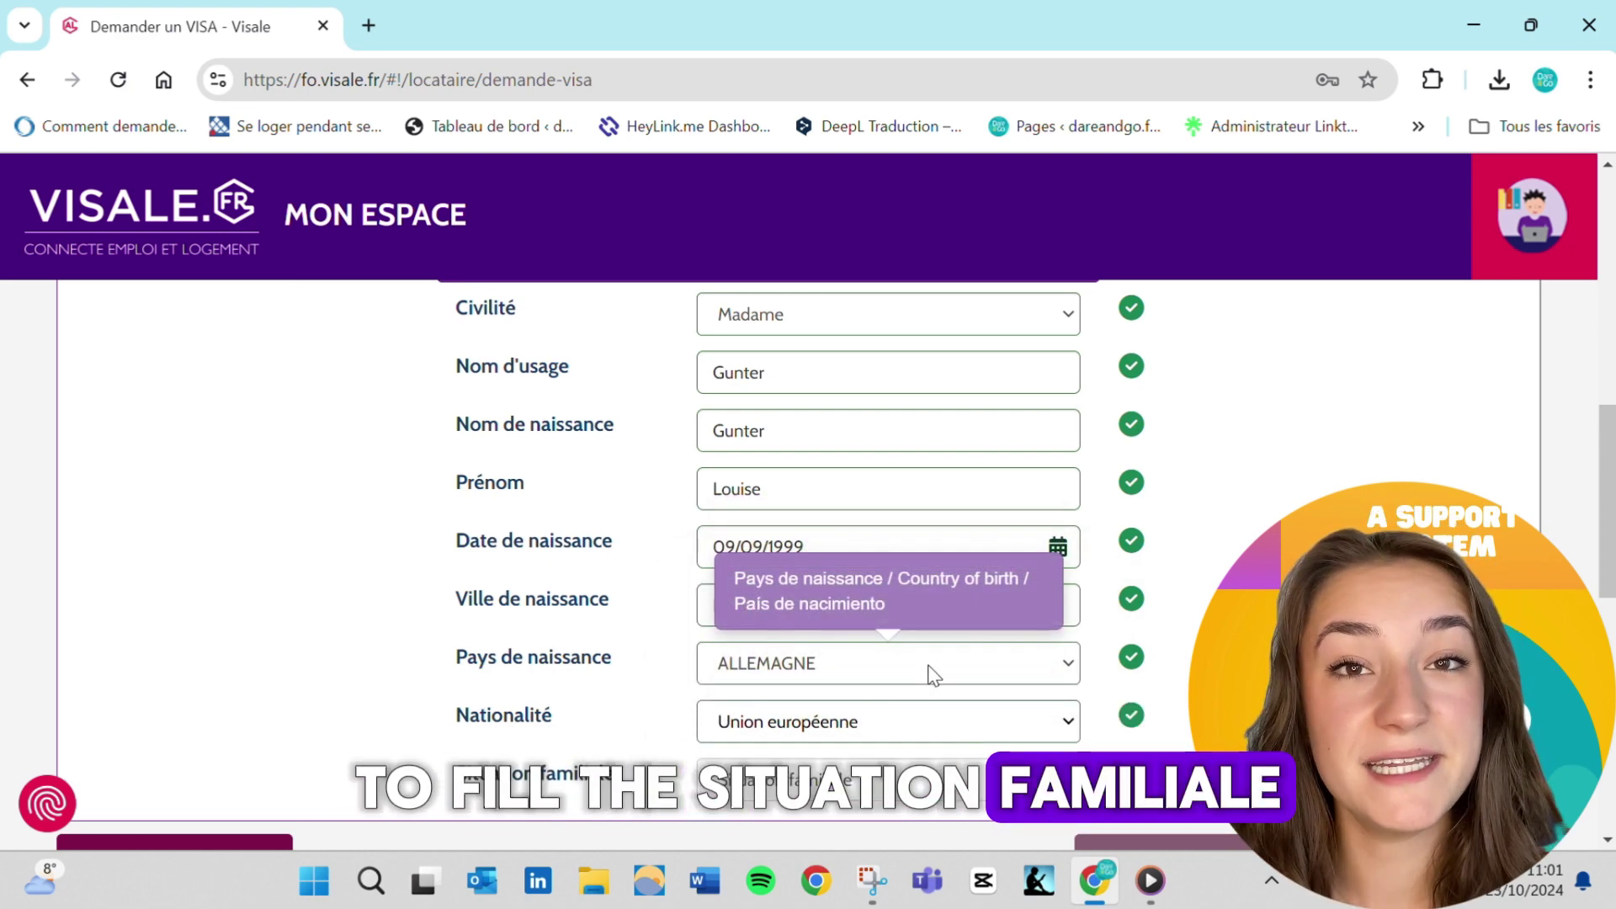
{"action": "scroll", "coordinate": [933, 674], "scroll_direction": "down", "scroll_amount": 2}
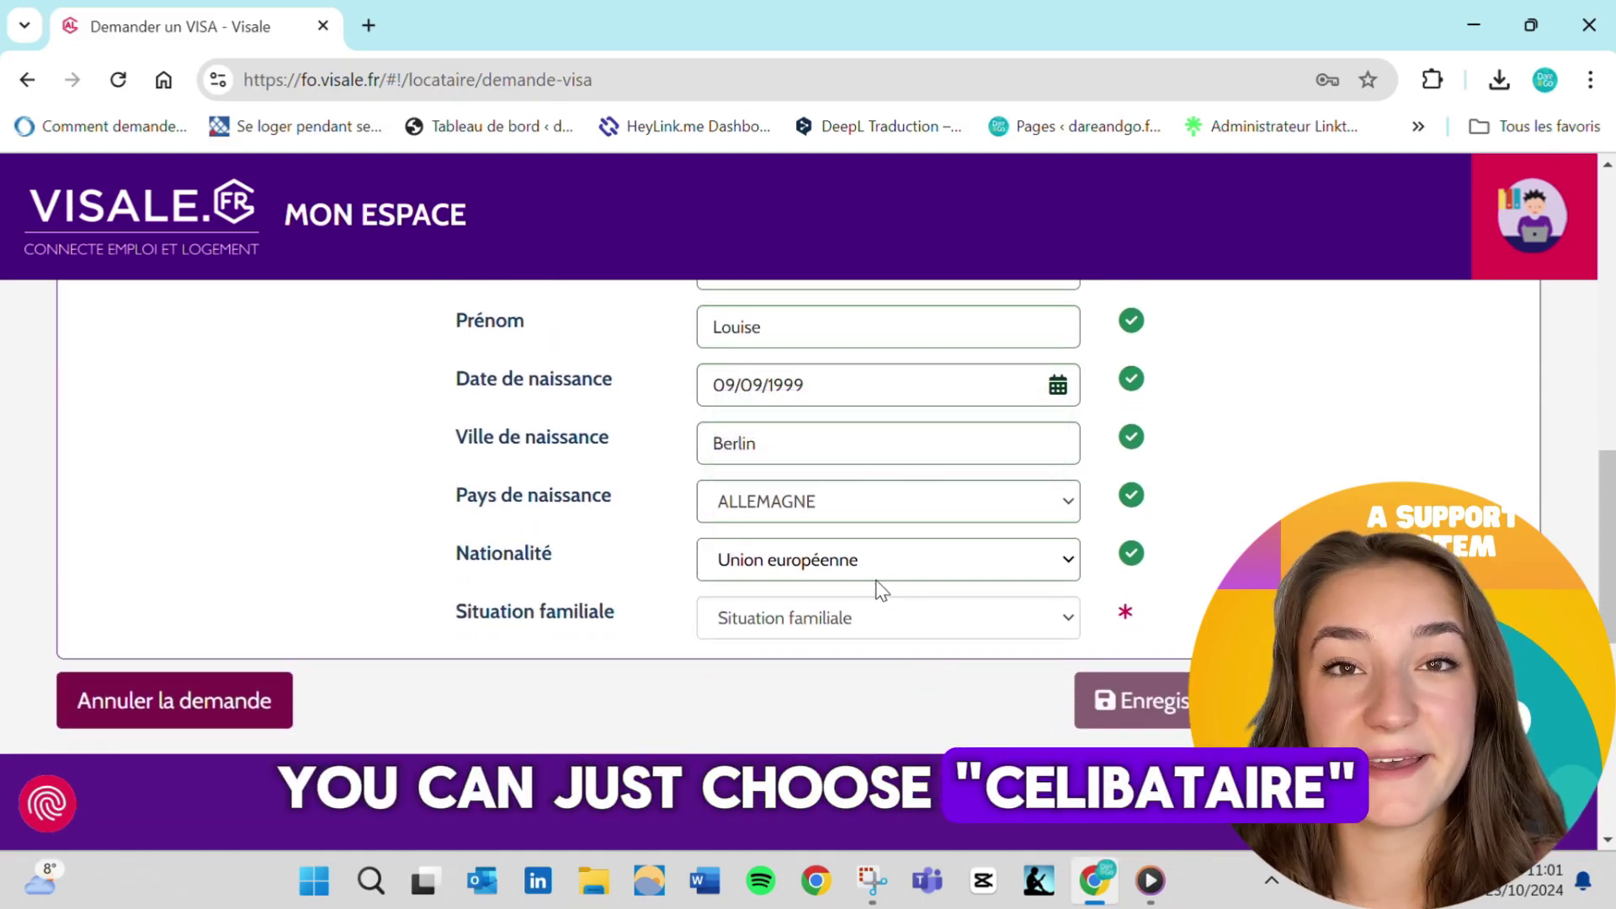
{"action": "left_click", "coordinate": [884, 620]}
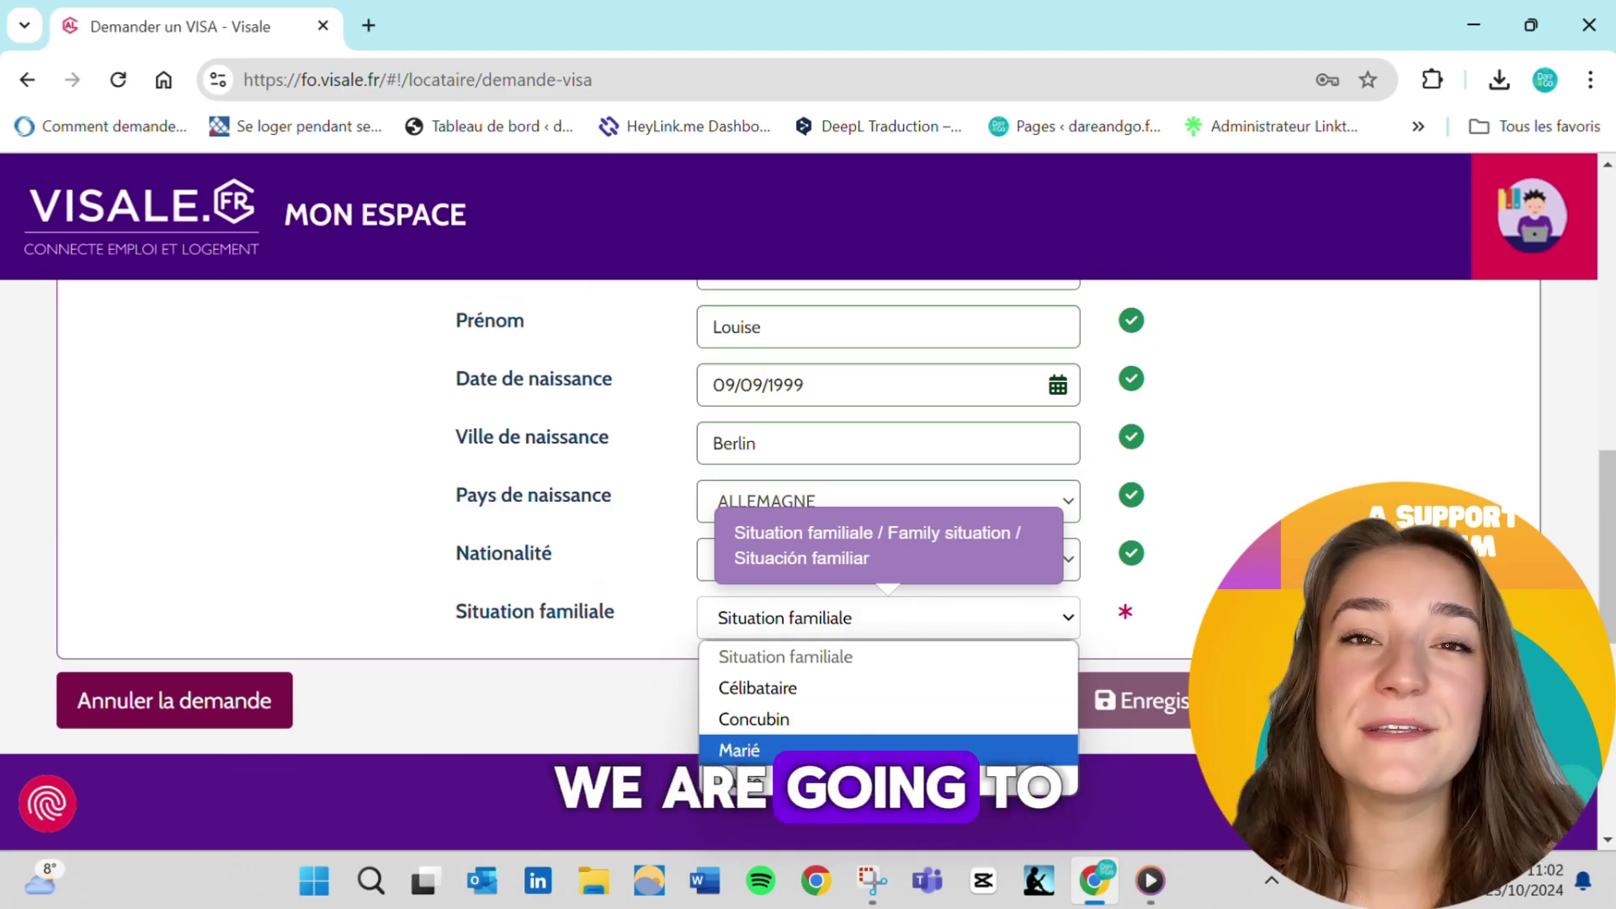
{"action": "left_click", "coordinate": [948, 688]}
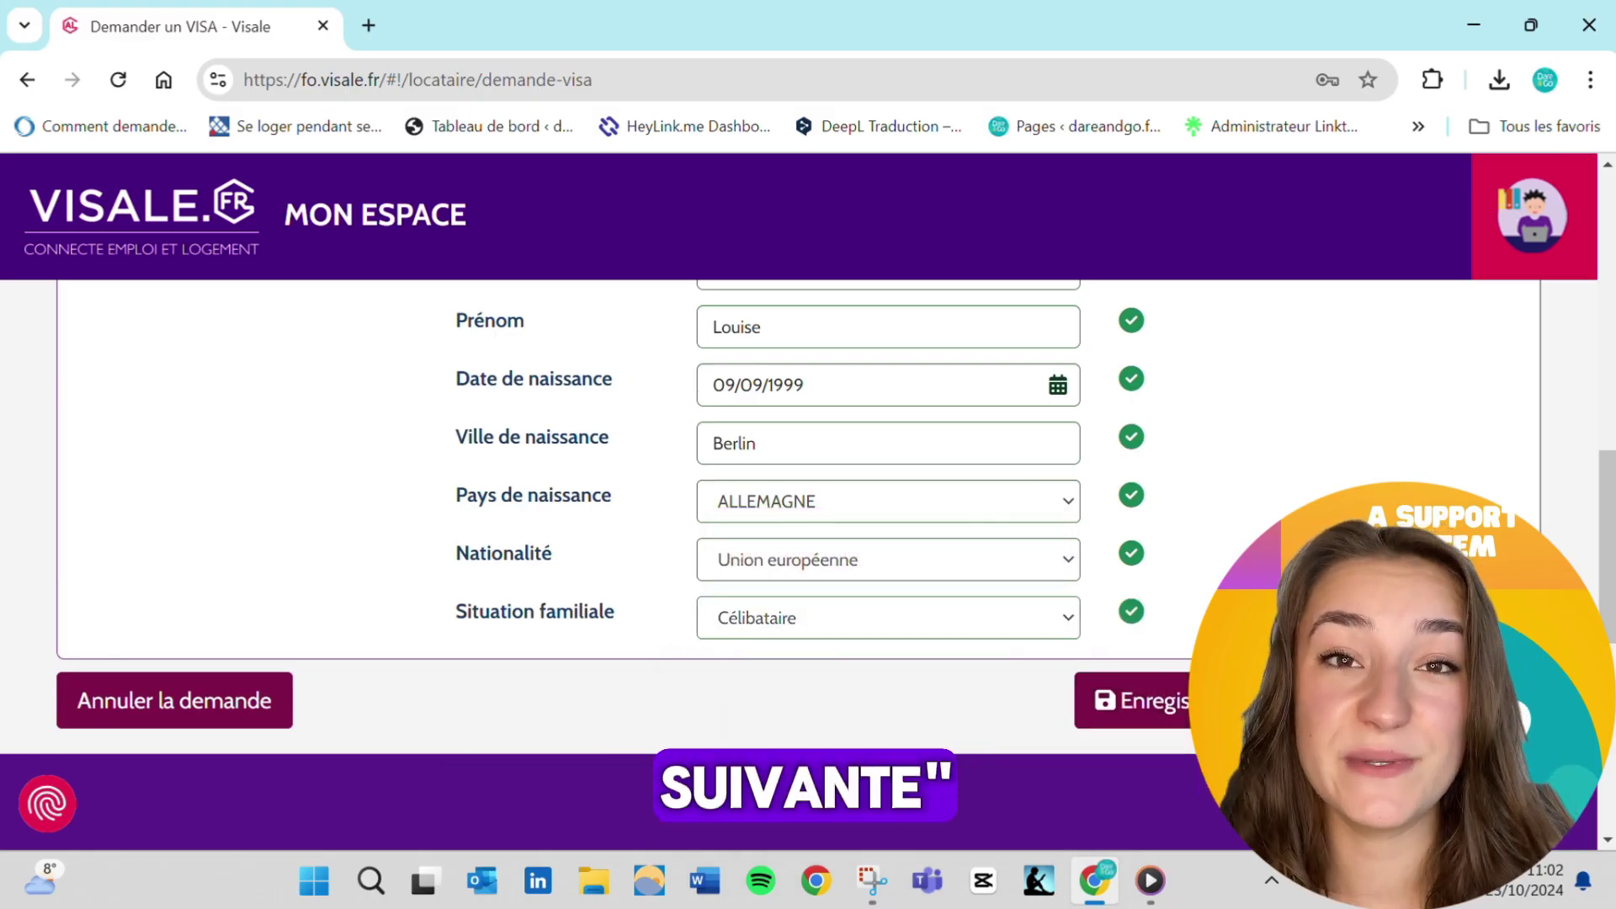
Advance to part 2/3 and set the residence country to FRANCE
{"action": "left_click", "coordinate": [1444, 701]}
{"action": "scroll", "coordinate": [799, 564], "scroll_direction": "down", "scroll_amount": 2}
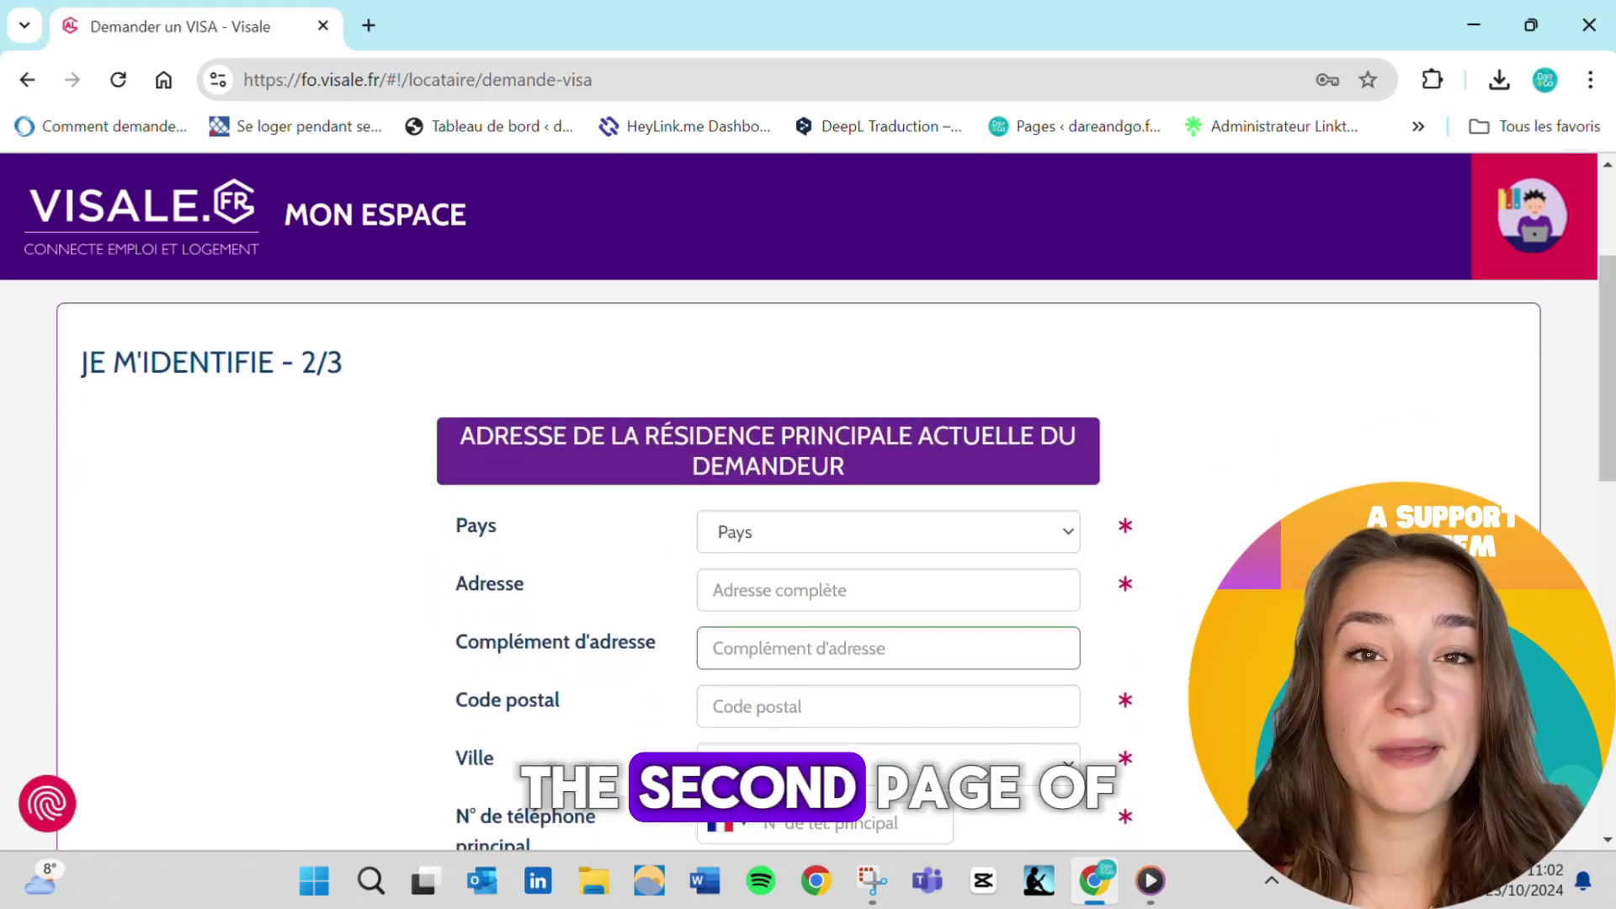
{"action": "left_click", "coordinate": [998, 517]}
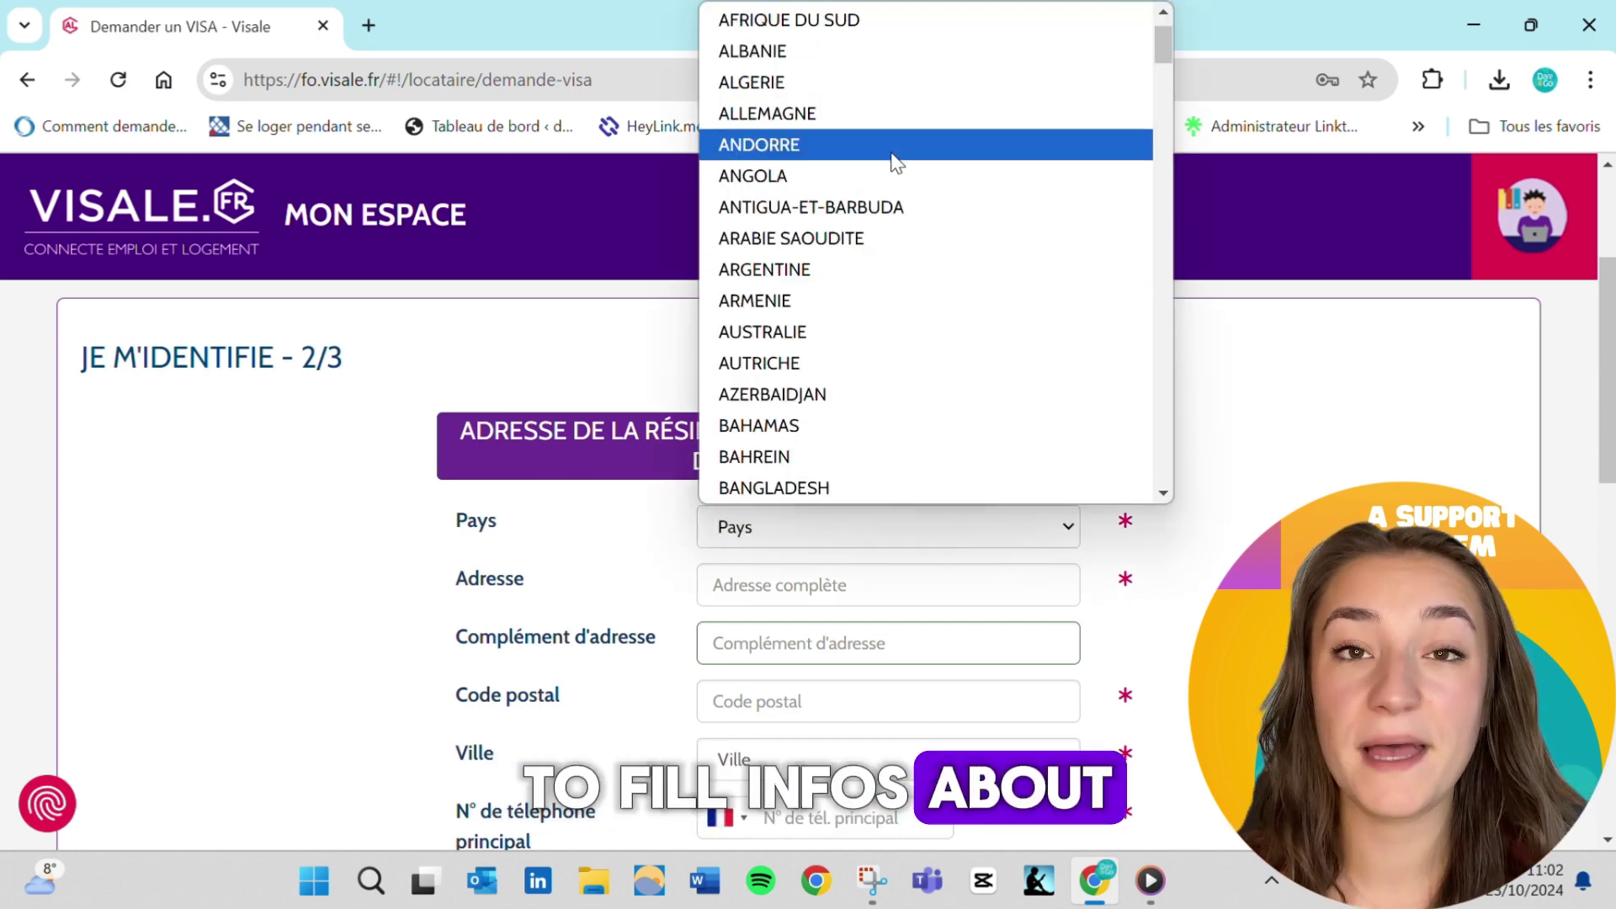
{"action": "scroll", "coordinate": [895, 159], "scroll_direction": "down", "scroll_amount": 2}
{"action": "scroll", "coordinate": [896, 320], "scroll_direction": "down", "scroll_amount": 5}
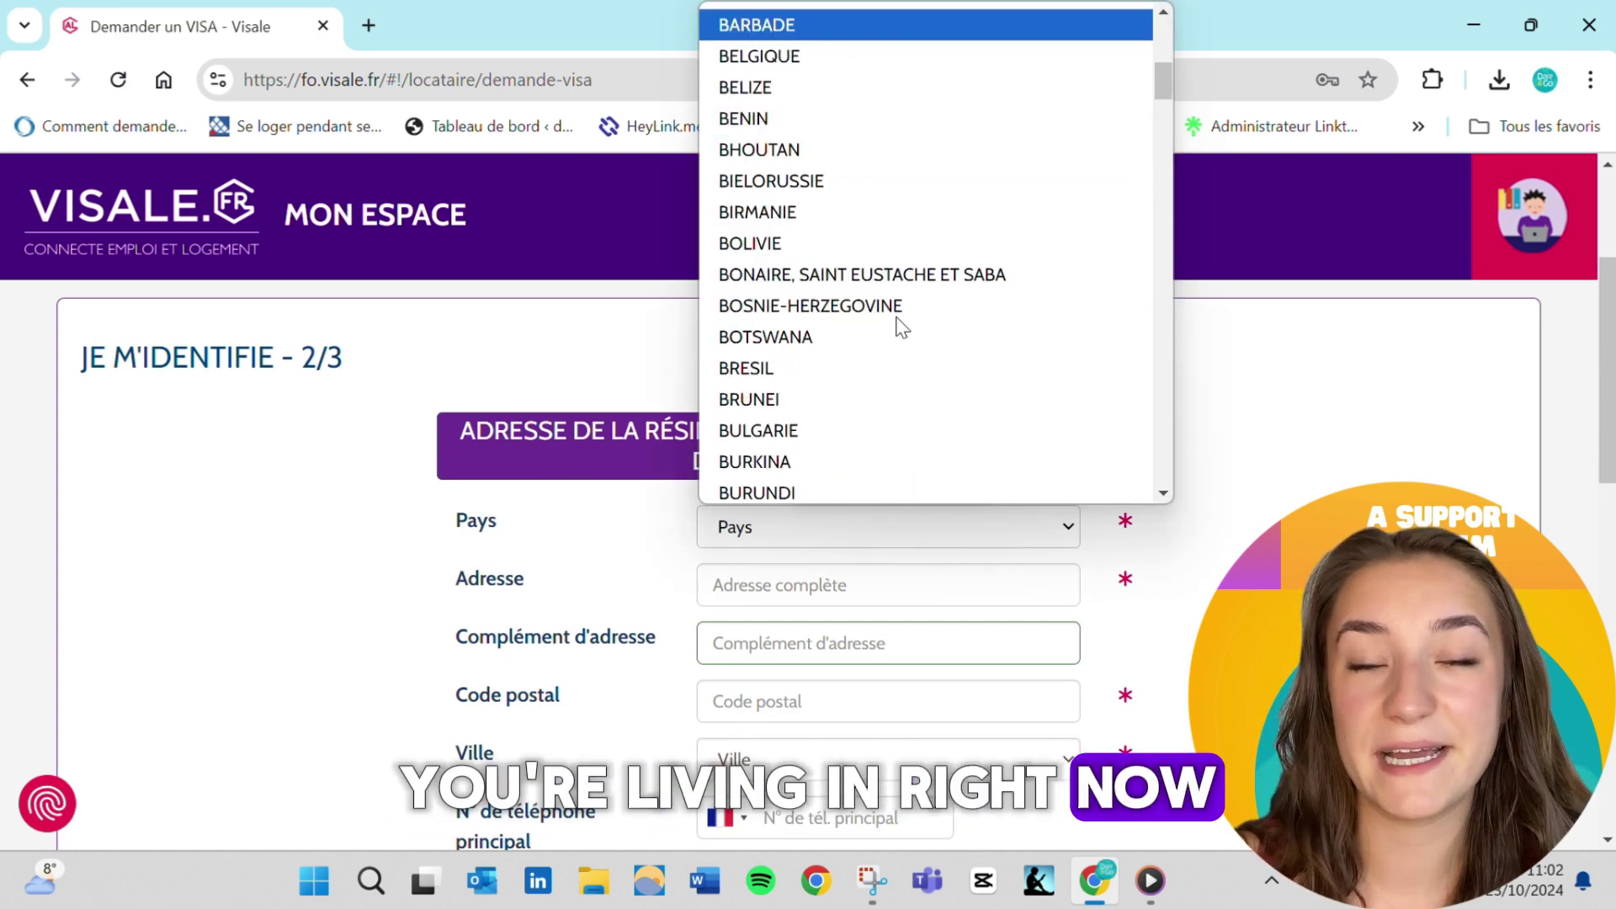
{"action": "scroll", "coordinate": [901, 324], "scroll_direction": "down", "scroll_amount": 2}
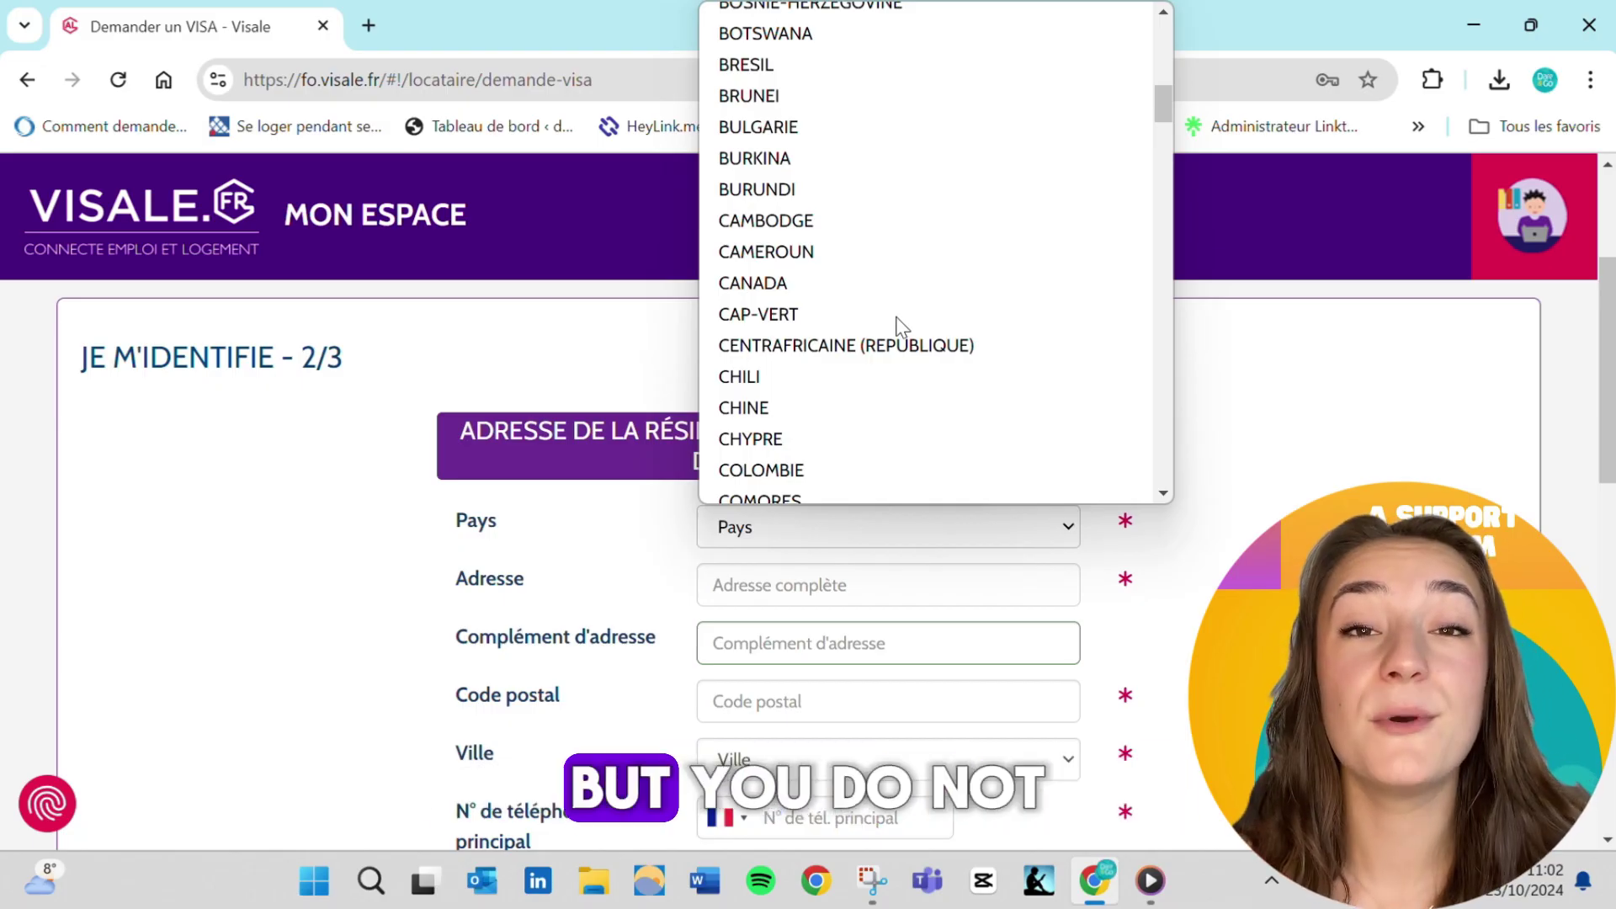
{"action": "scroll", "coordinate": [903, 326], "scroll_direction": "down", "scroll_amount": 5}
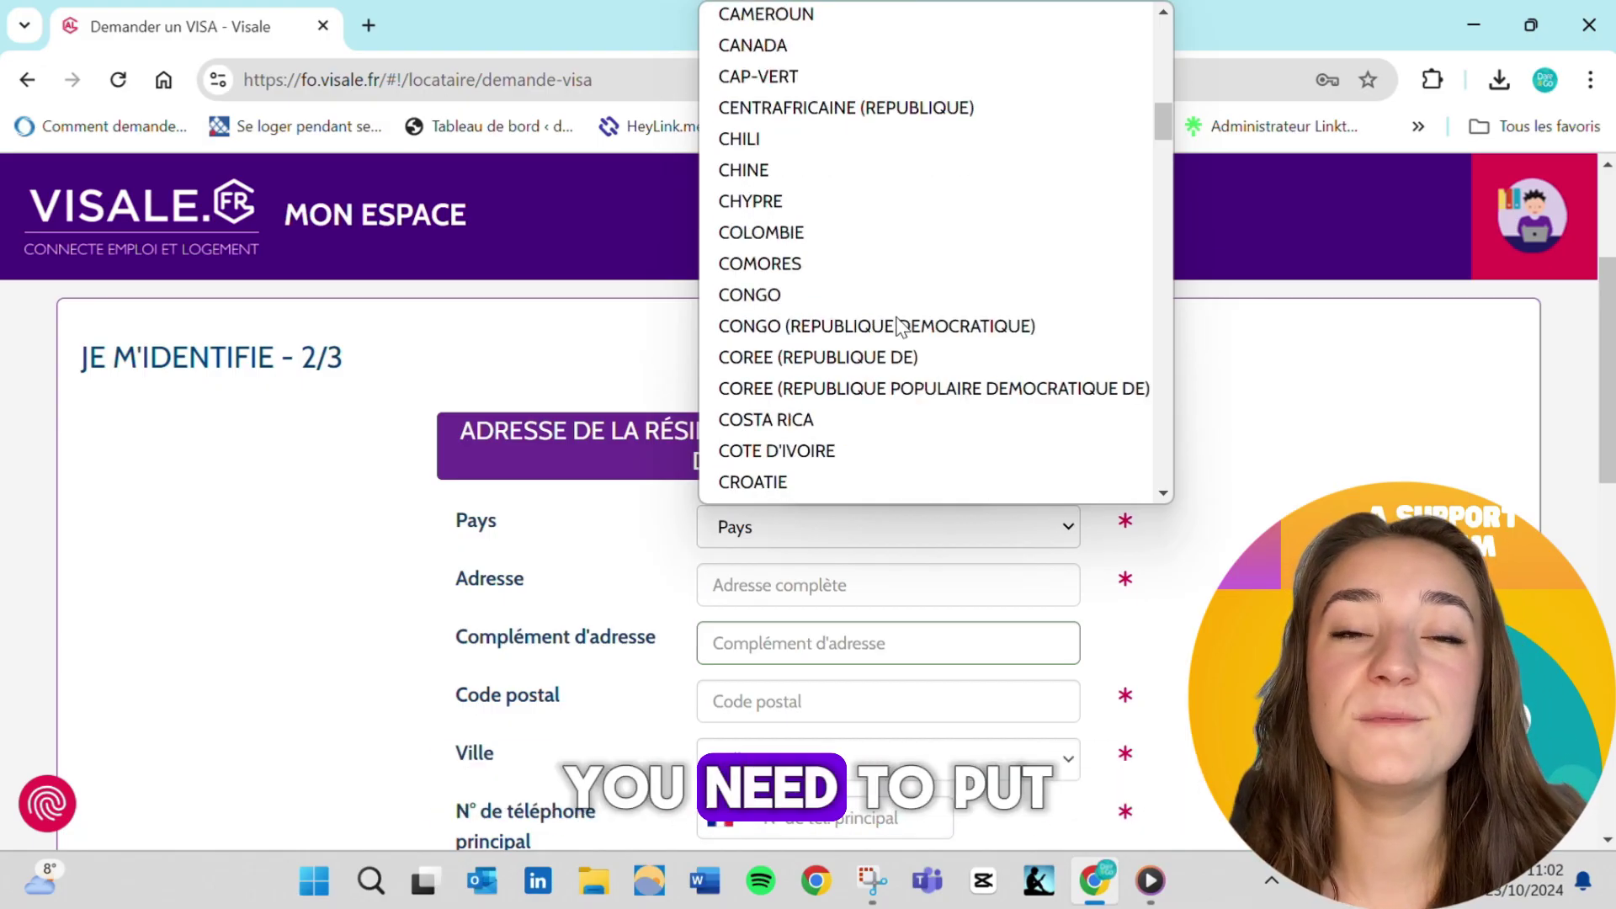
{"action": "scroll", "coordinate": [902, 327], "scroll_direction": "down", "scroll_amount": 4}
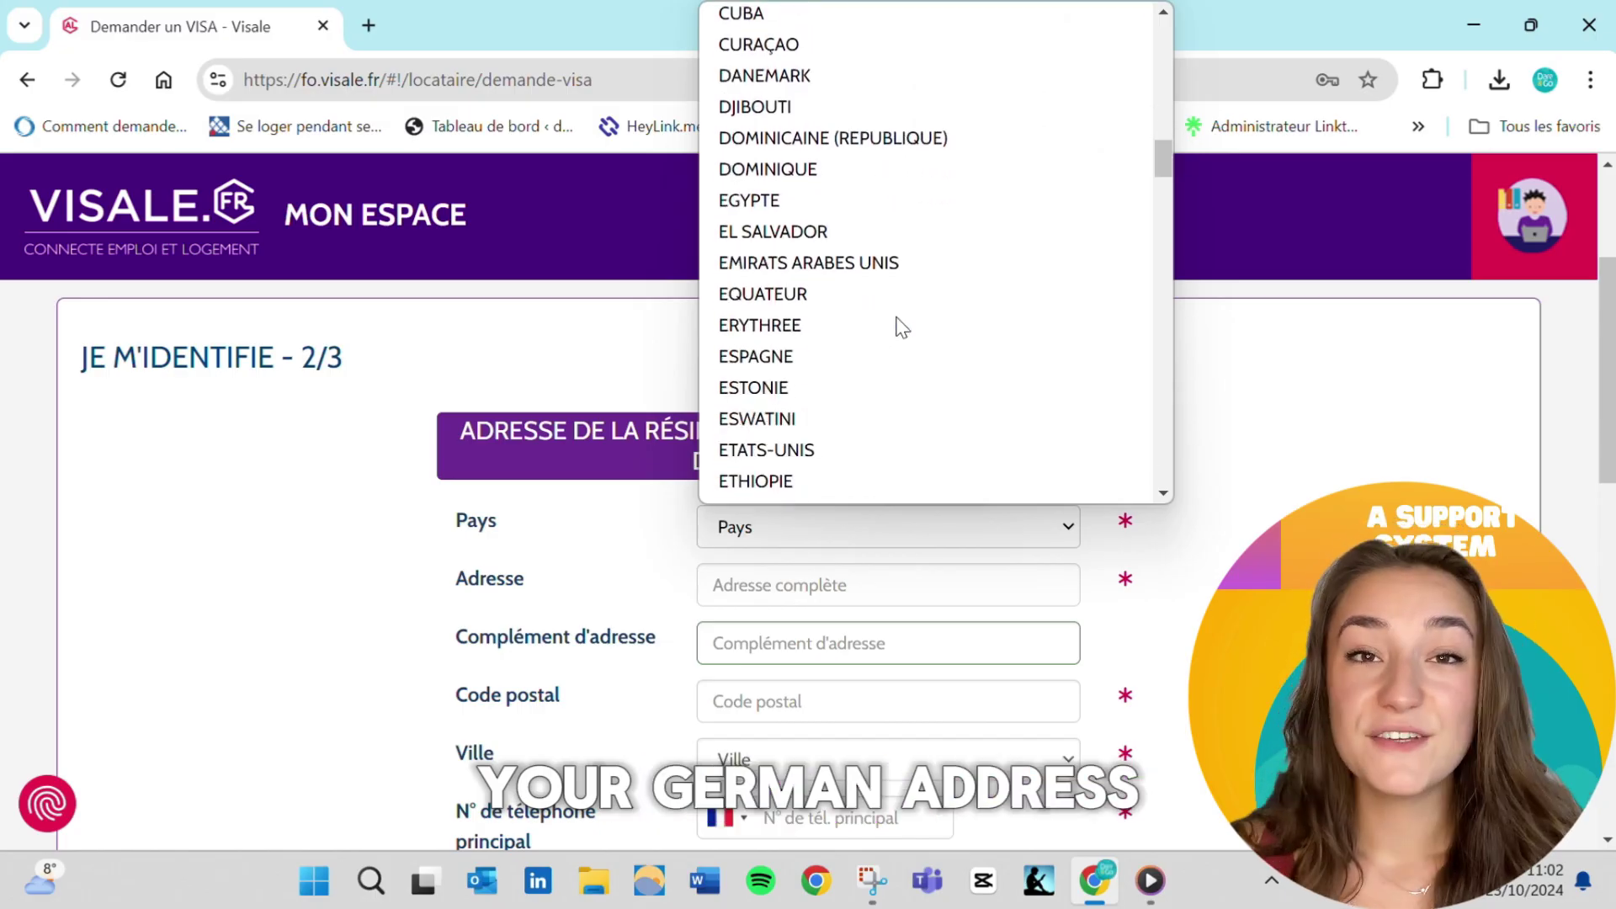
{"action": "scroll", "coordinate": [899, 326], "scroll_direction": "down", "scroll_amount": 2}
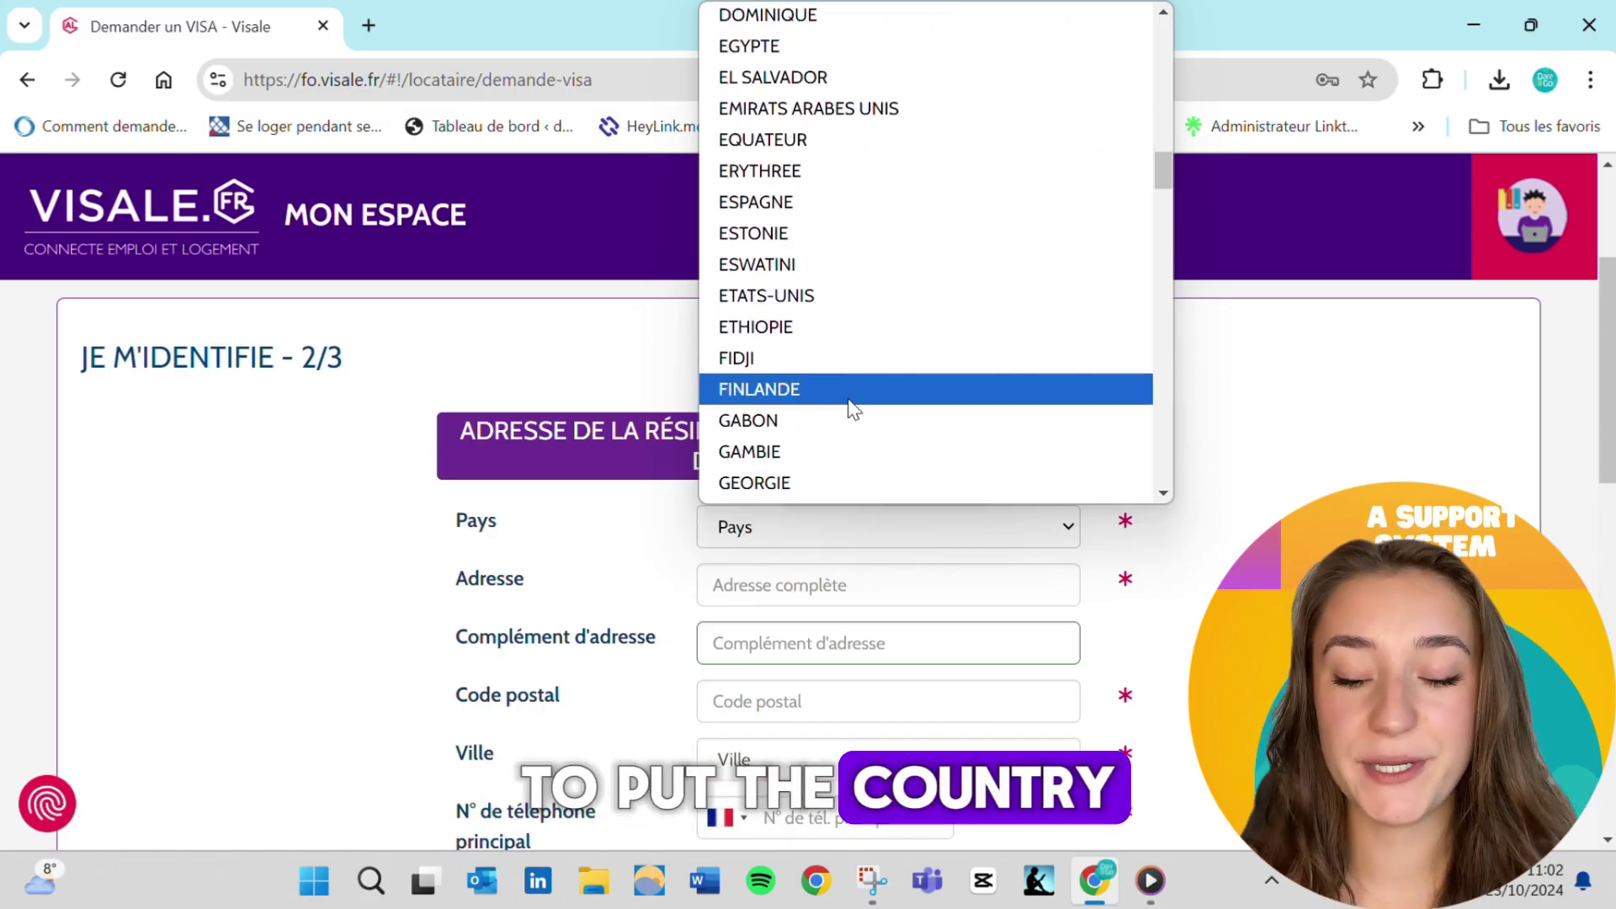
{"action": "scroll", "coordinate": [845, 410], "scroll_direction": "down", "scroll_amount": 1}
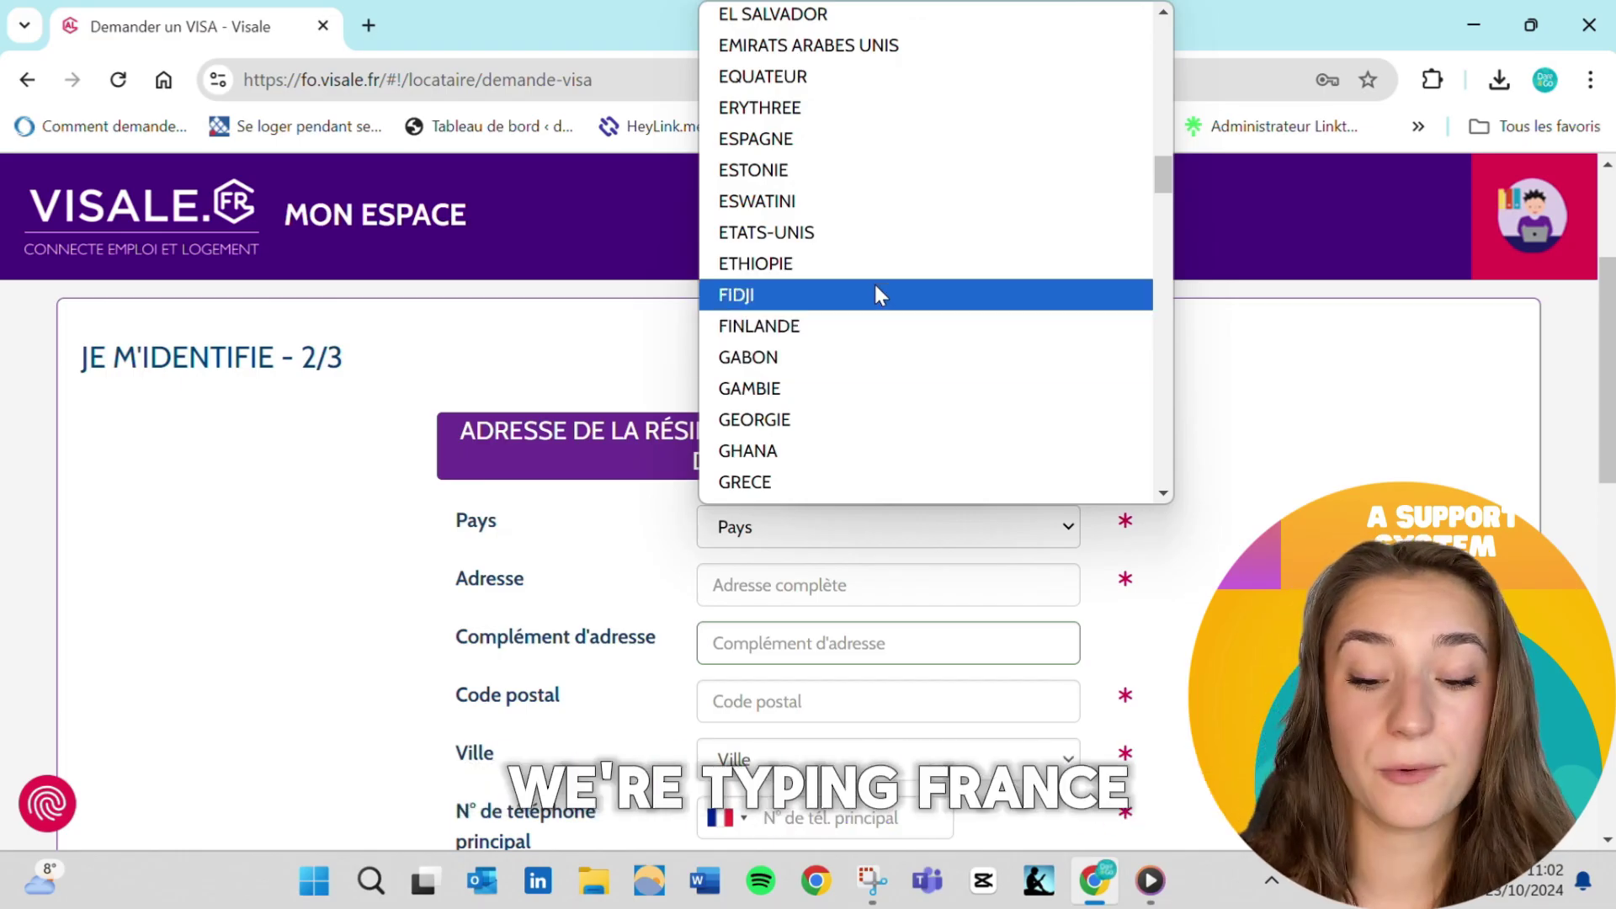
{"action": "scroll", "coordinate": [876, 290], "scroll_direction": "up", "scroll_amount": 20}
{"action": "scroll", "coordinate": [879, 295], "scroll_direction": "up", "scroll_amount": 2}
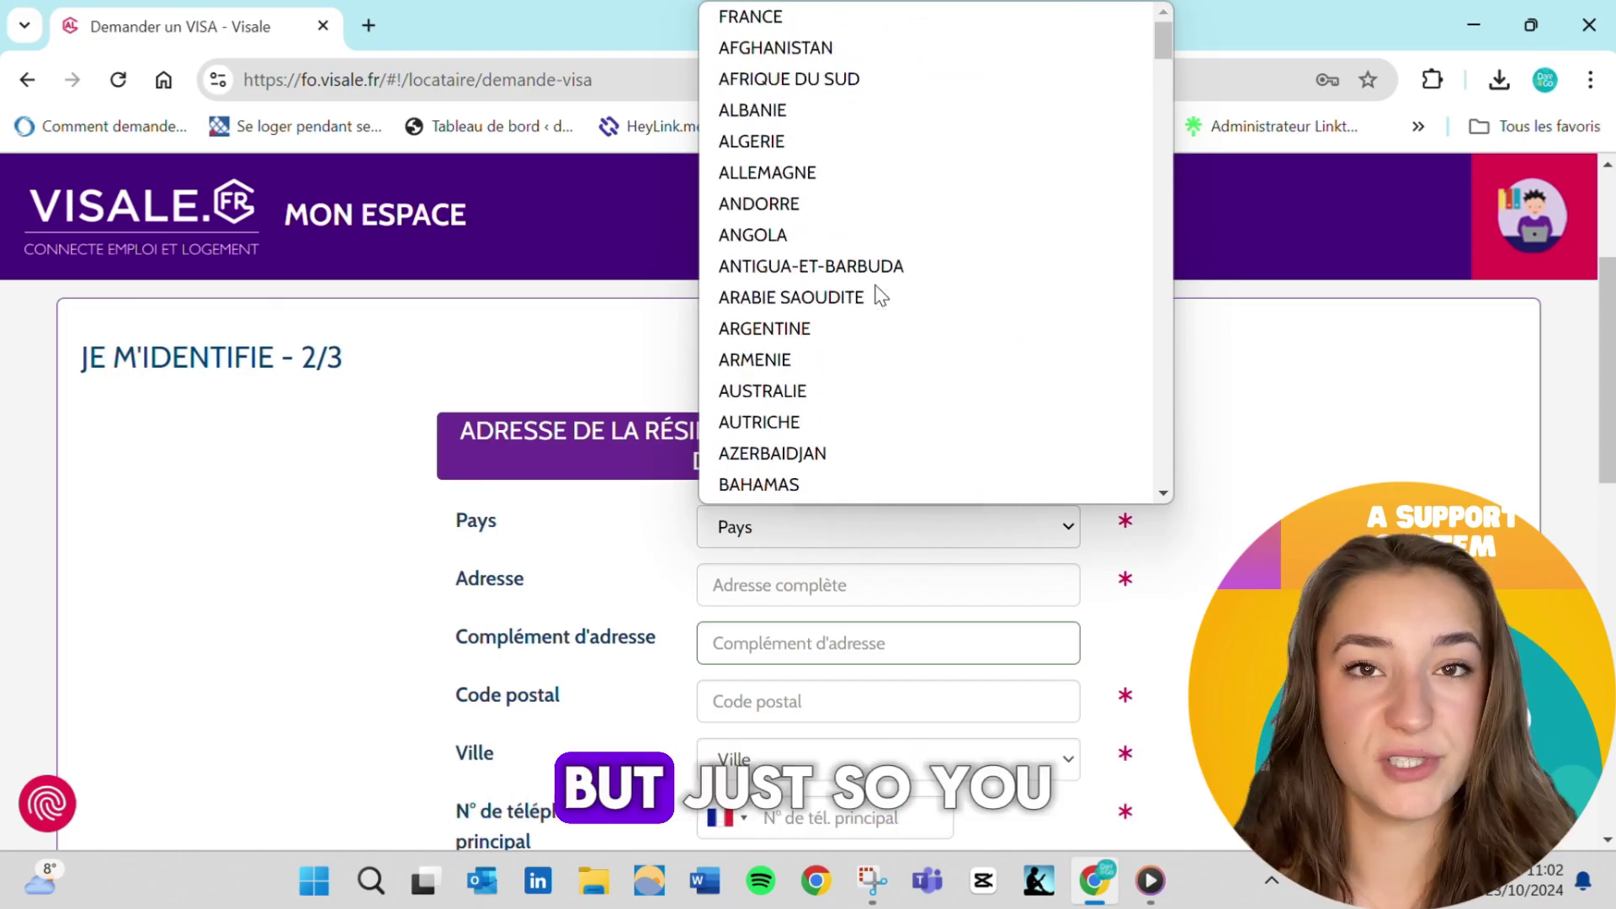
{"action": "left_click", "coordinate": [1025, 17]}
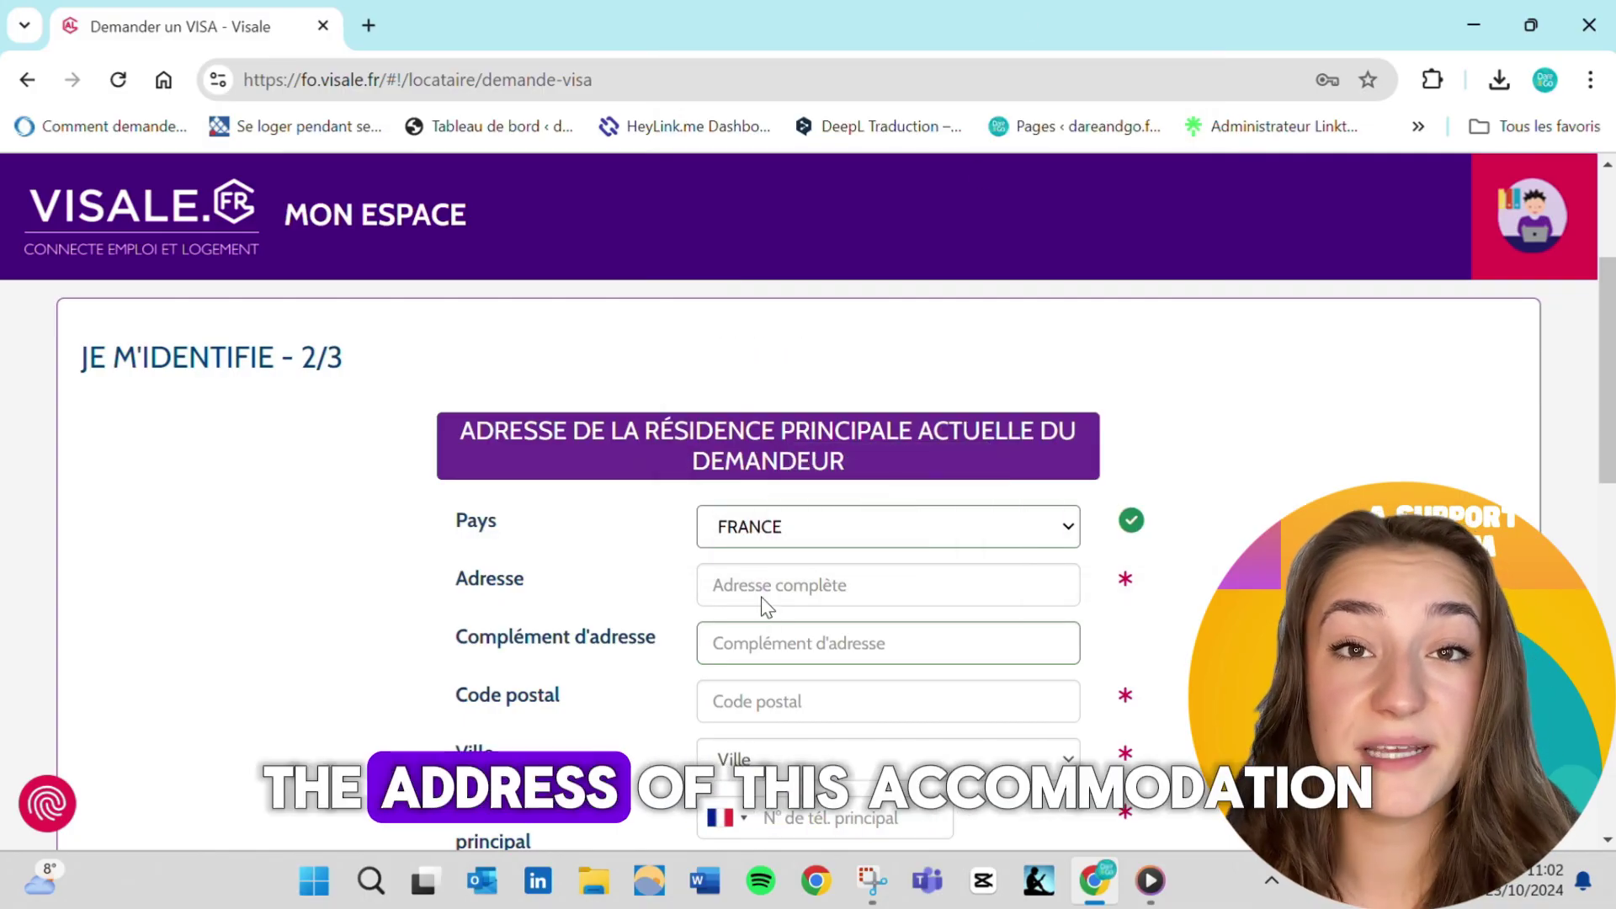
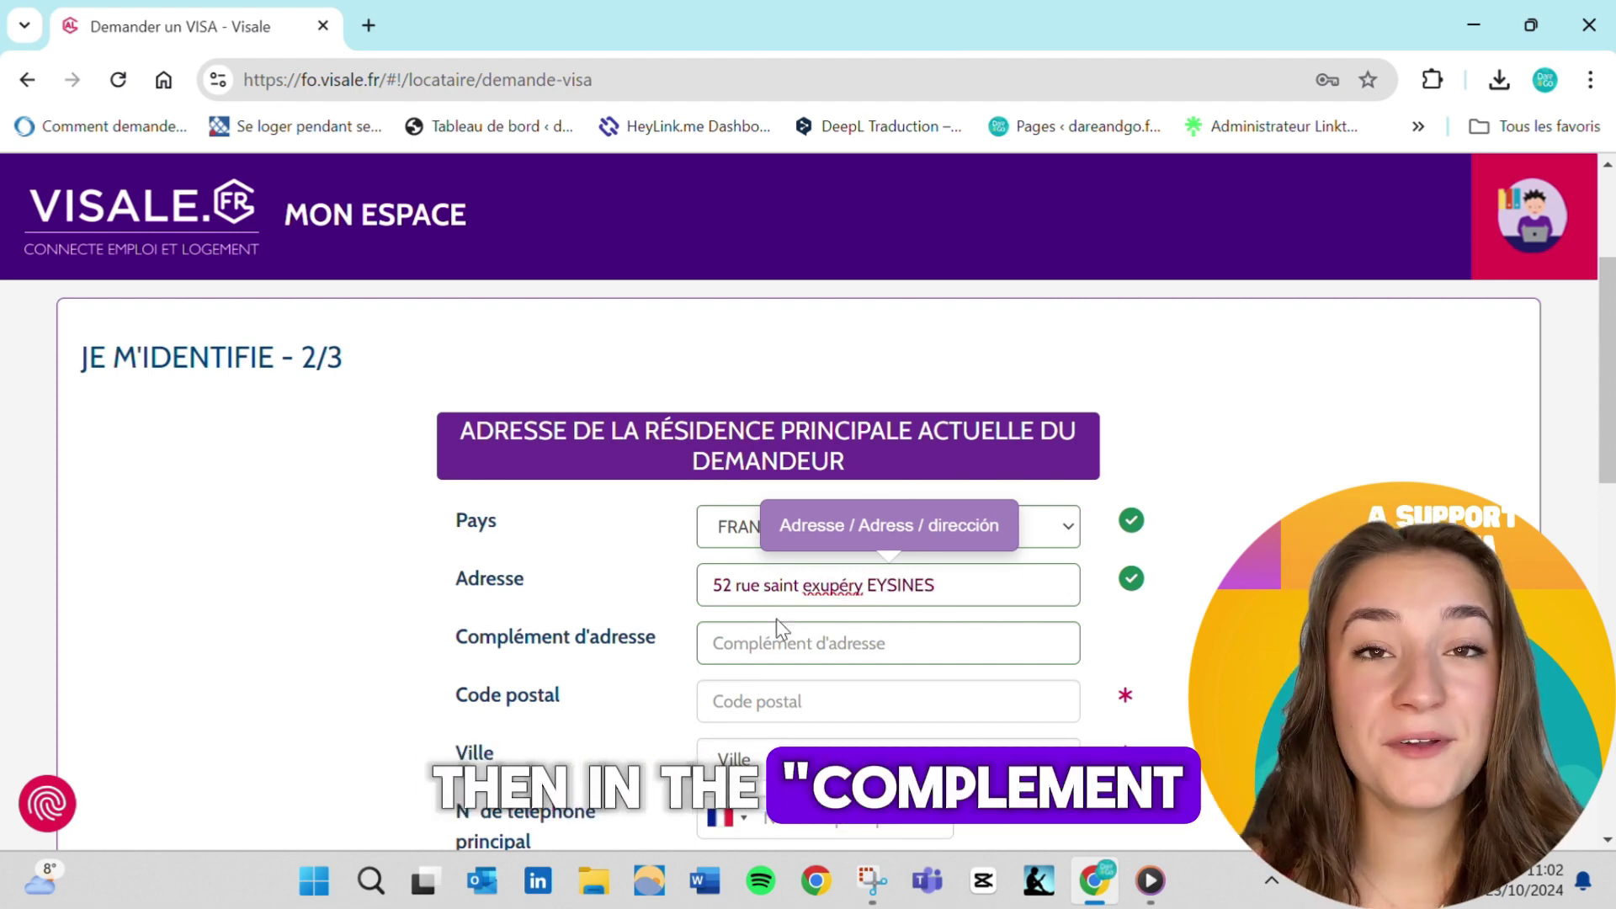
Enter the street address, postal code and main phone number, then check the contact e-mail
{"action": "left_click", "coordinate": [794, 652]}
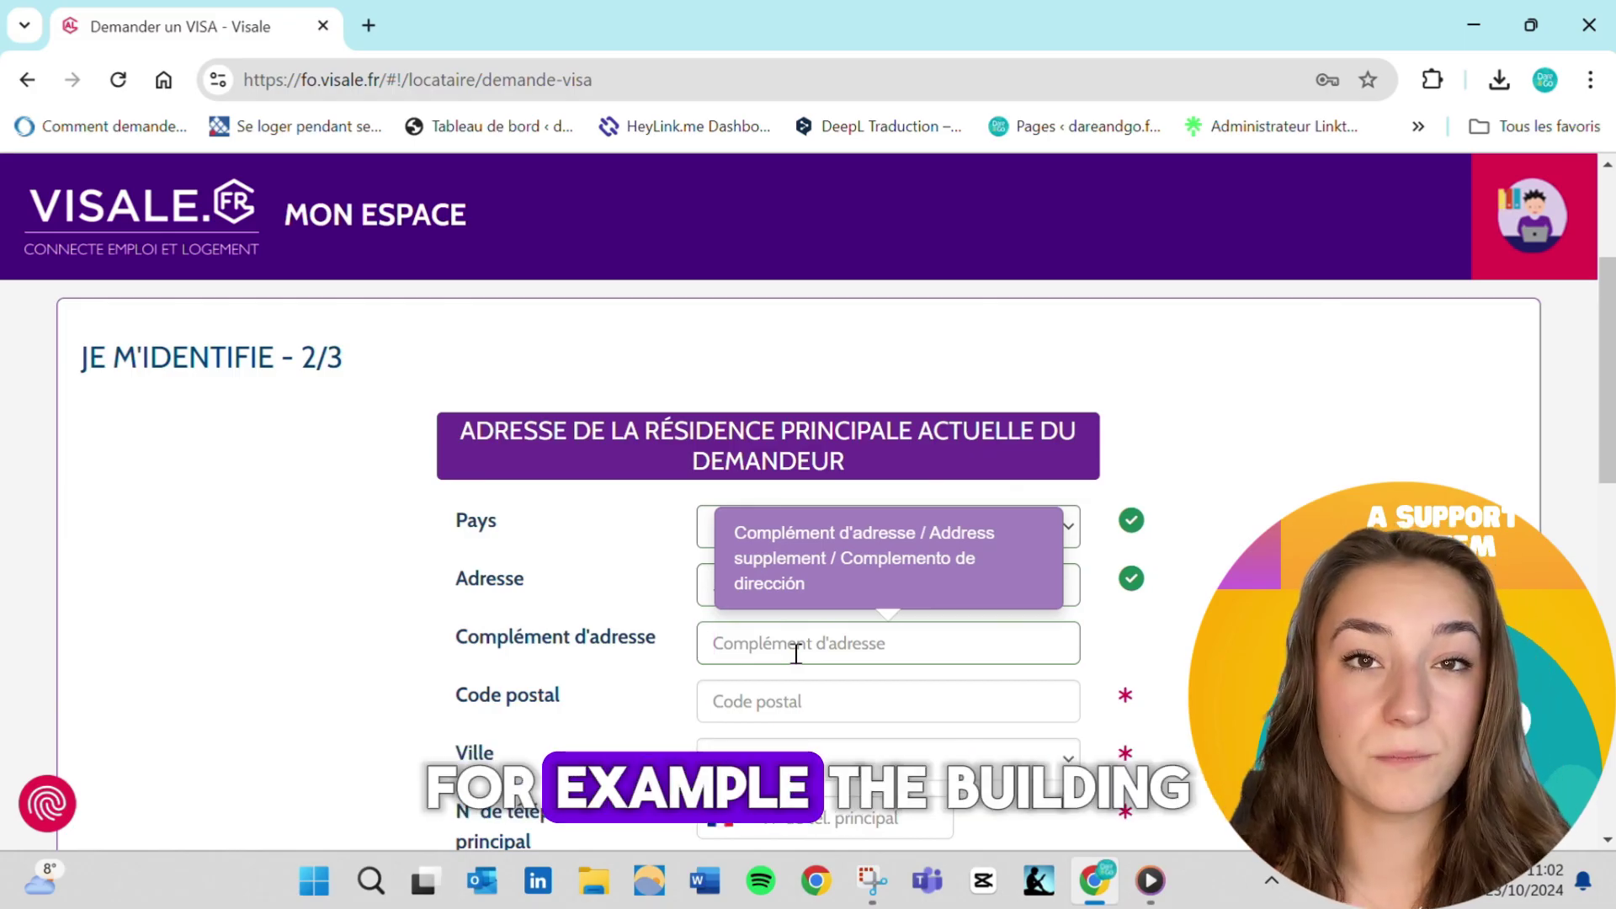
{"action": "scroll", "coordinate": [795, 654], "scroll_direction": "down", "scroll_amount": 1}
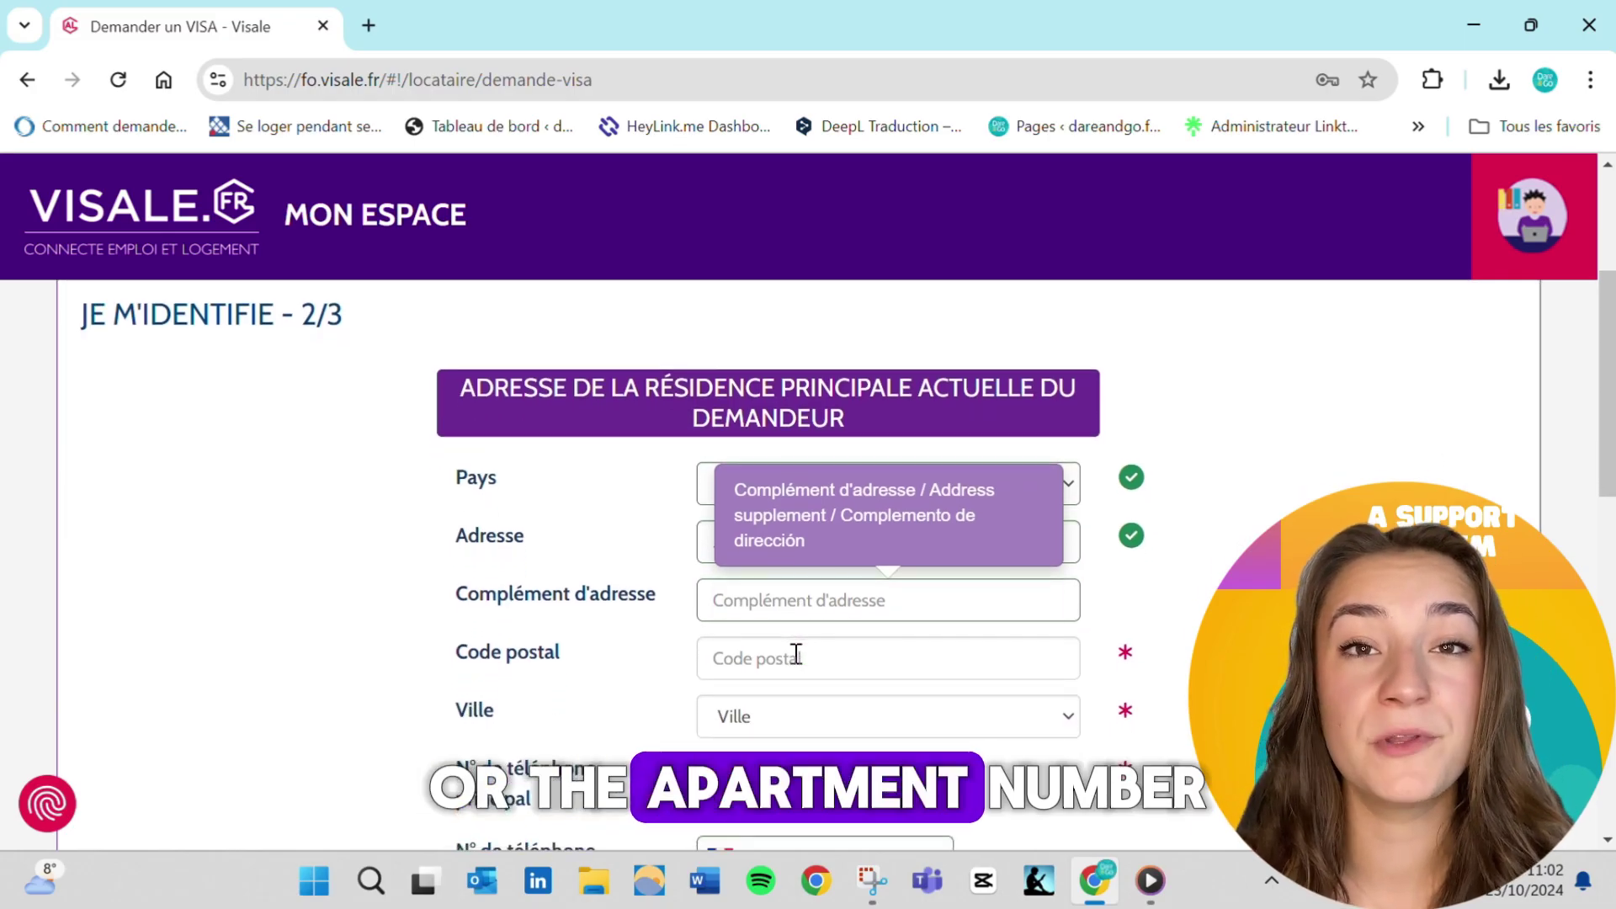
{"action": "left_click", "coordinate": [791, 654]}
{"action": "type", "text": "33"}
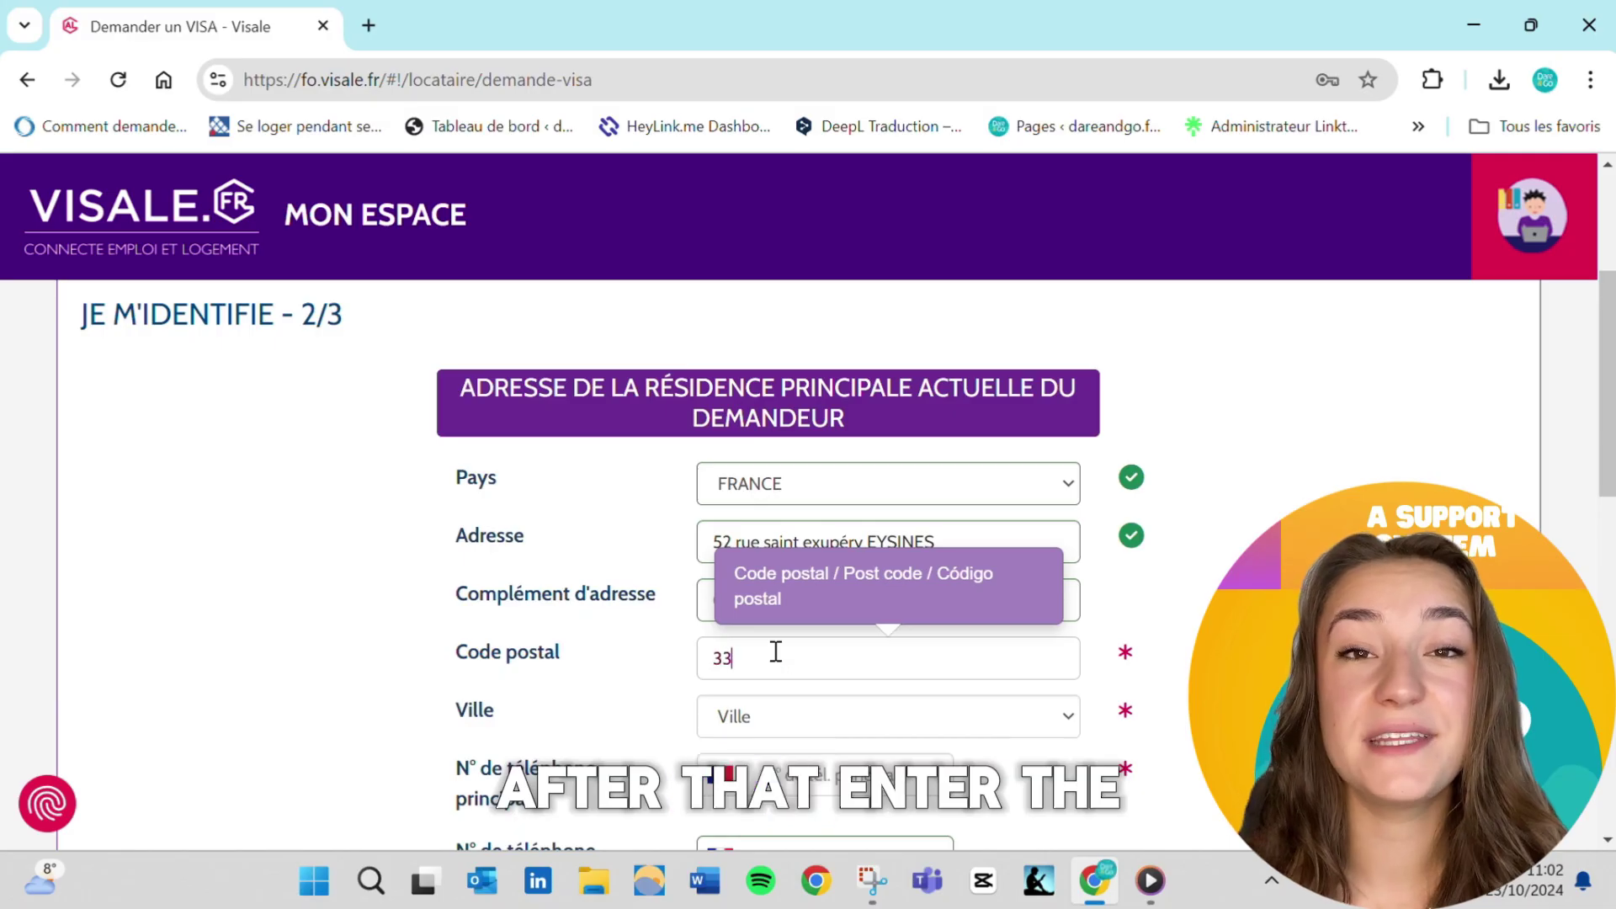
{"action": "type", "text": "320"}
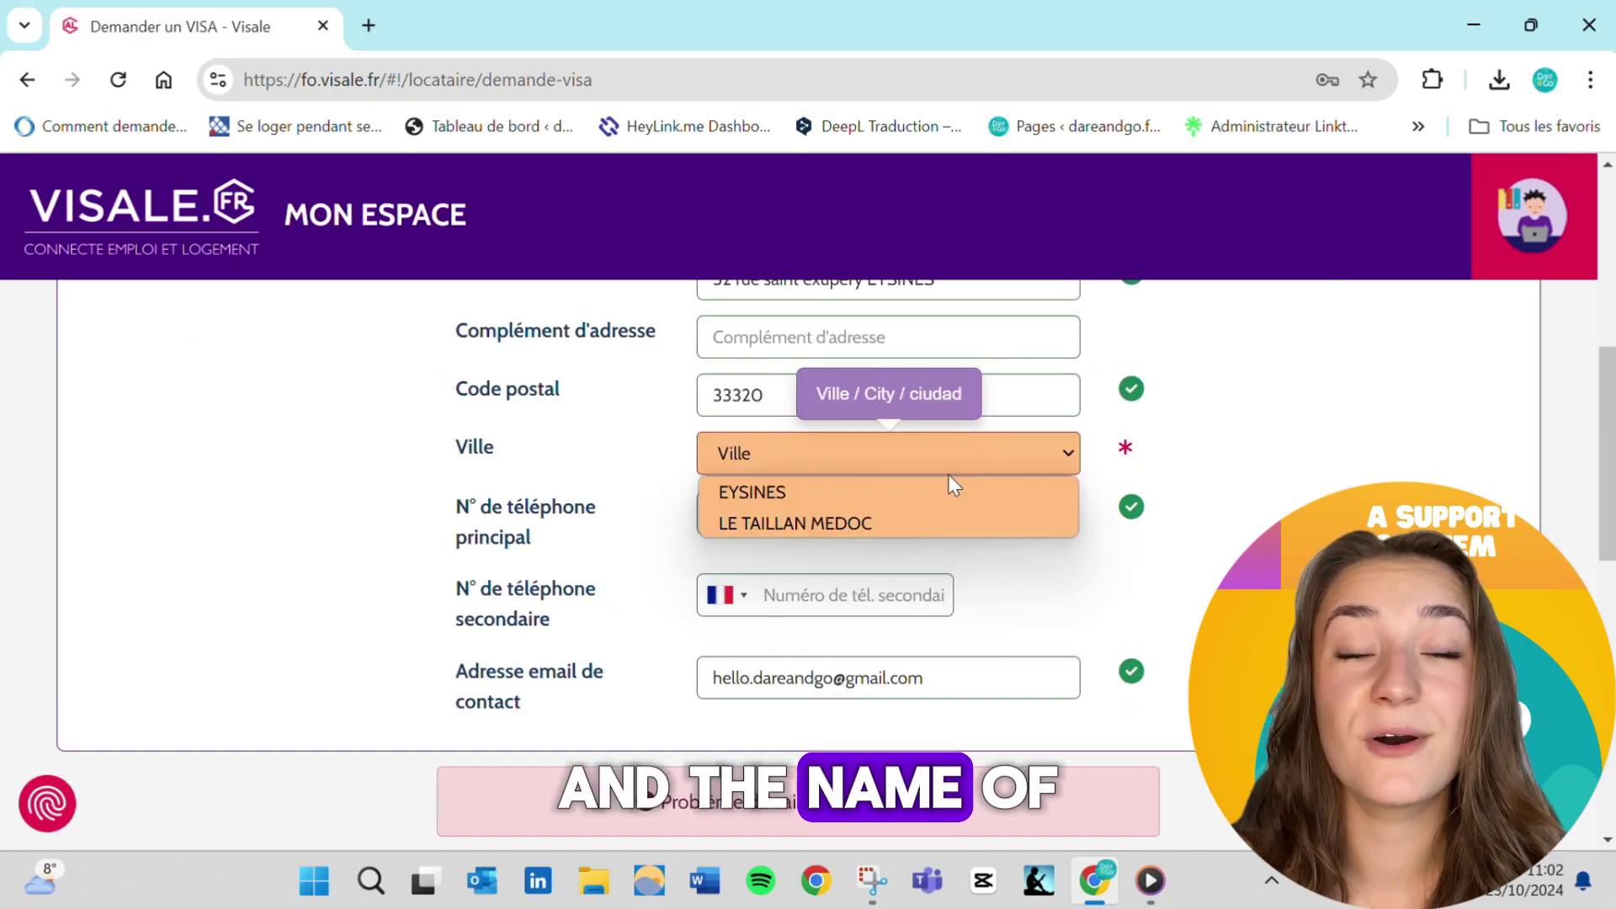
{"action": "left_click", "coordinate": [919, 492]}
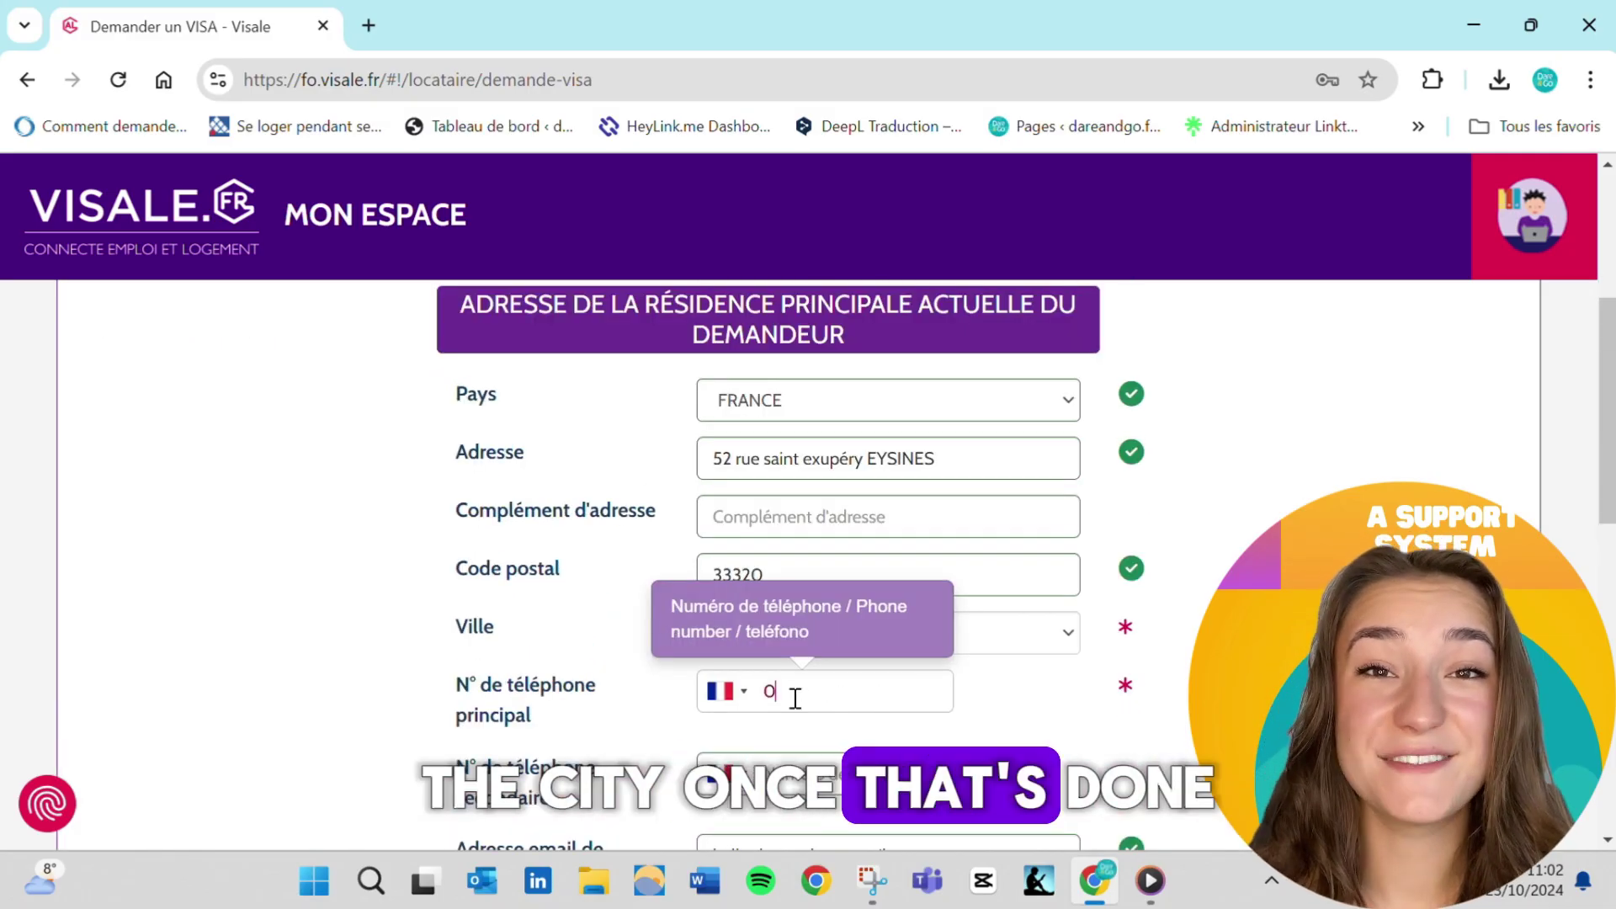
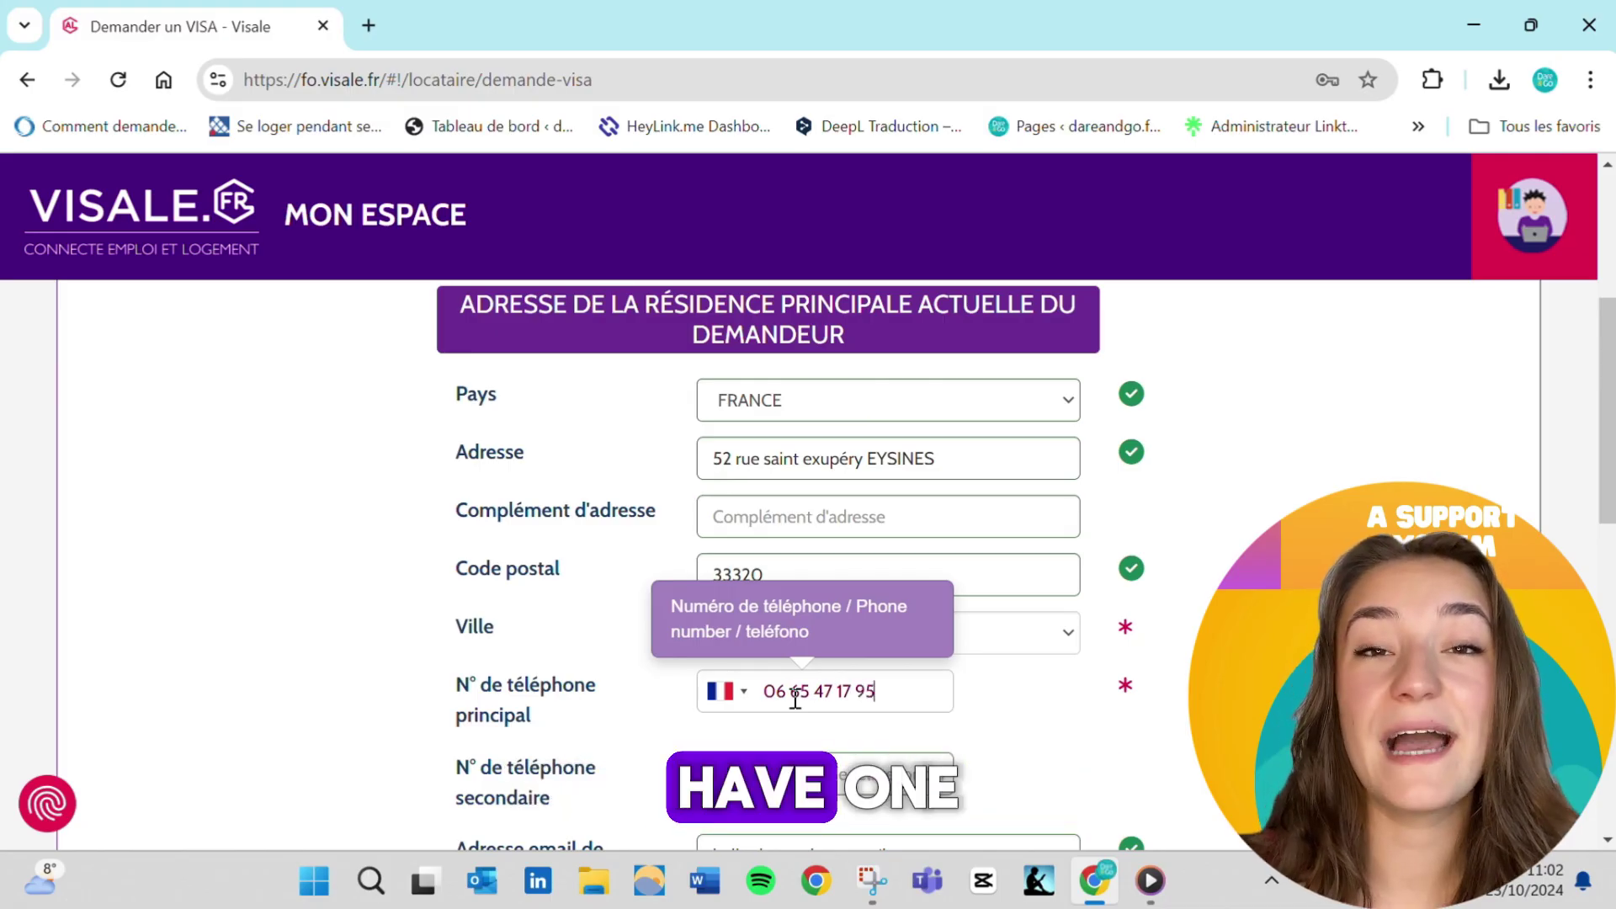
{"action": "scroll", "coordinate": [795, 698], "scroll_direction": "down", "scroll_amount": 1}
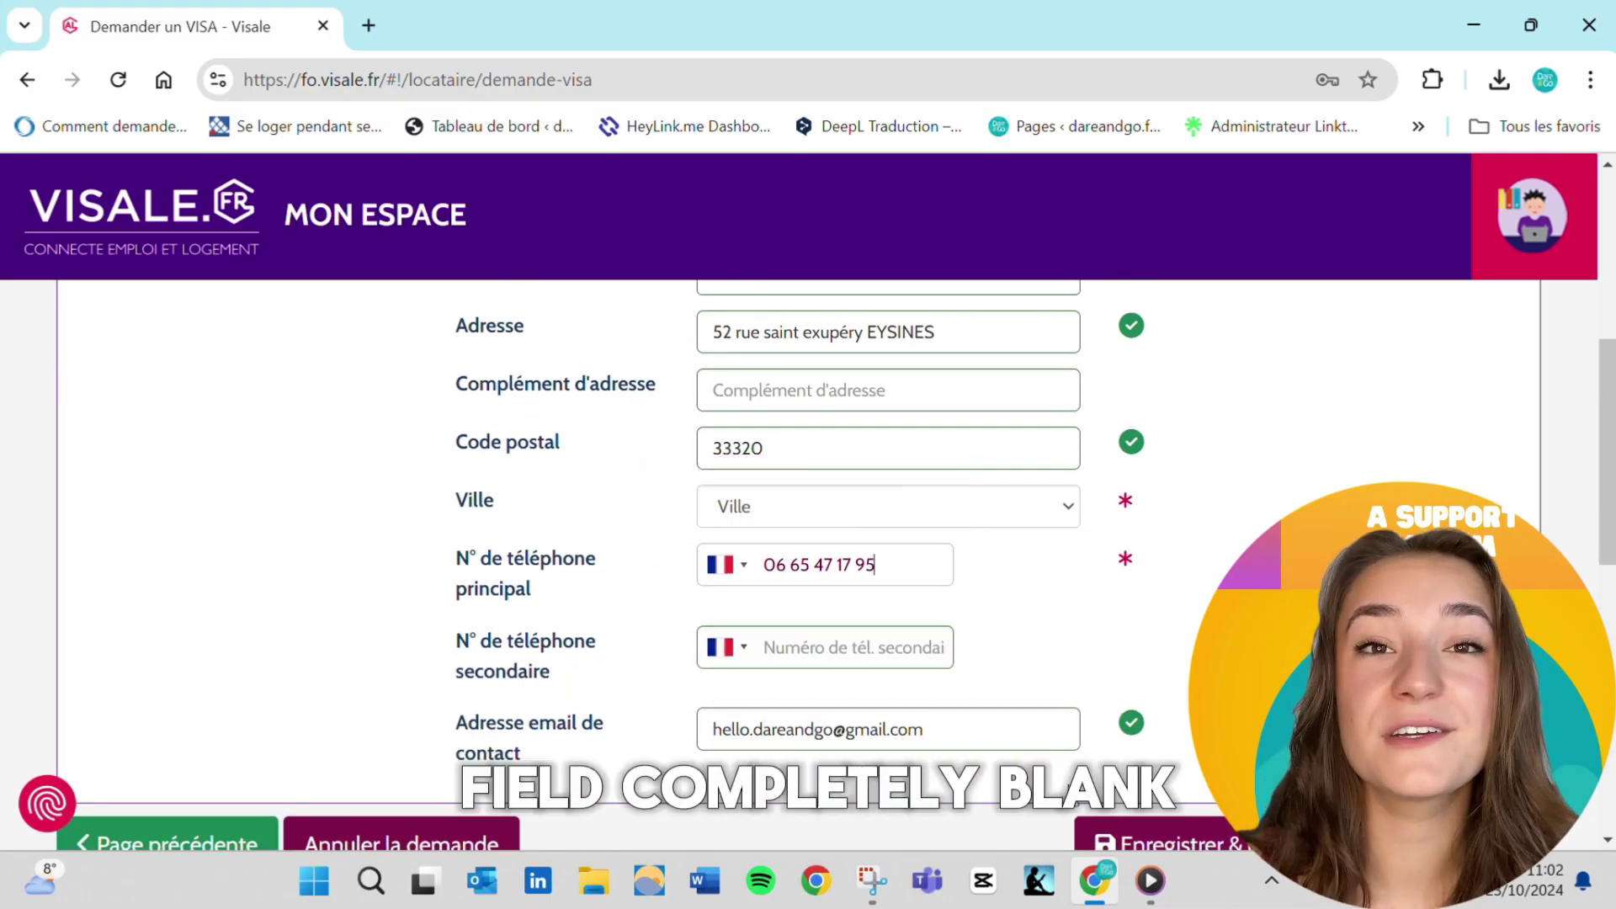
{"action": "scroll", "coordinate": [966, 693], "scroll_direction": "down", "scroll_amount": 1}
{"action": "left_click", "coordinate": [961, 678]}
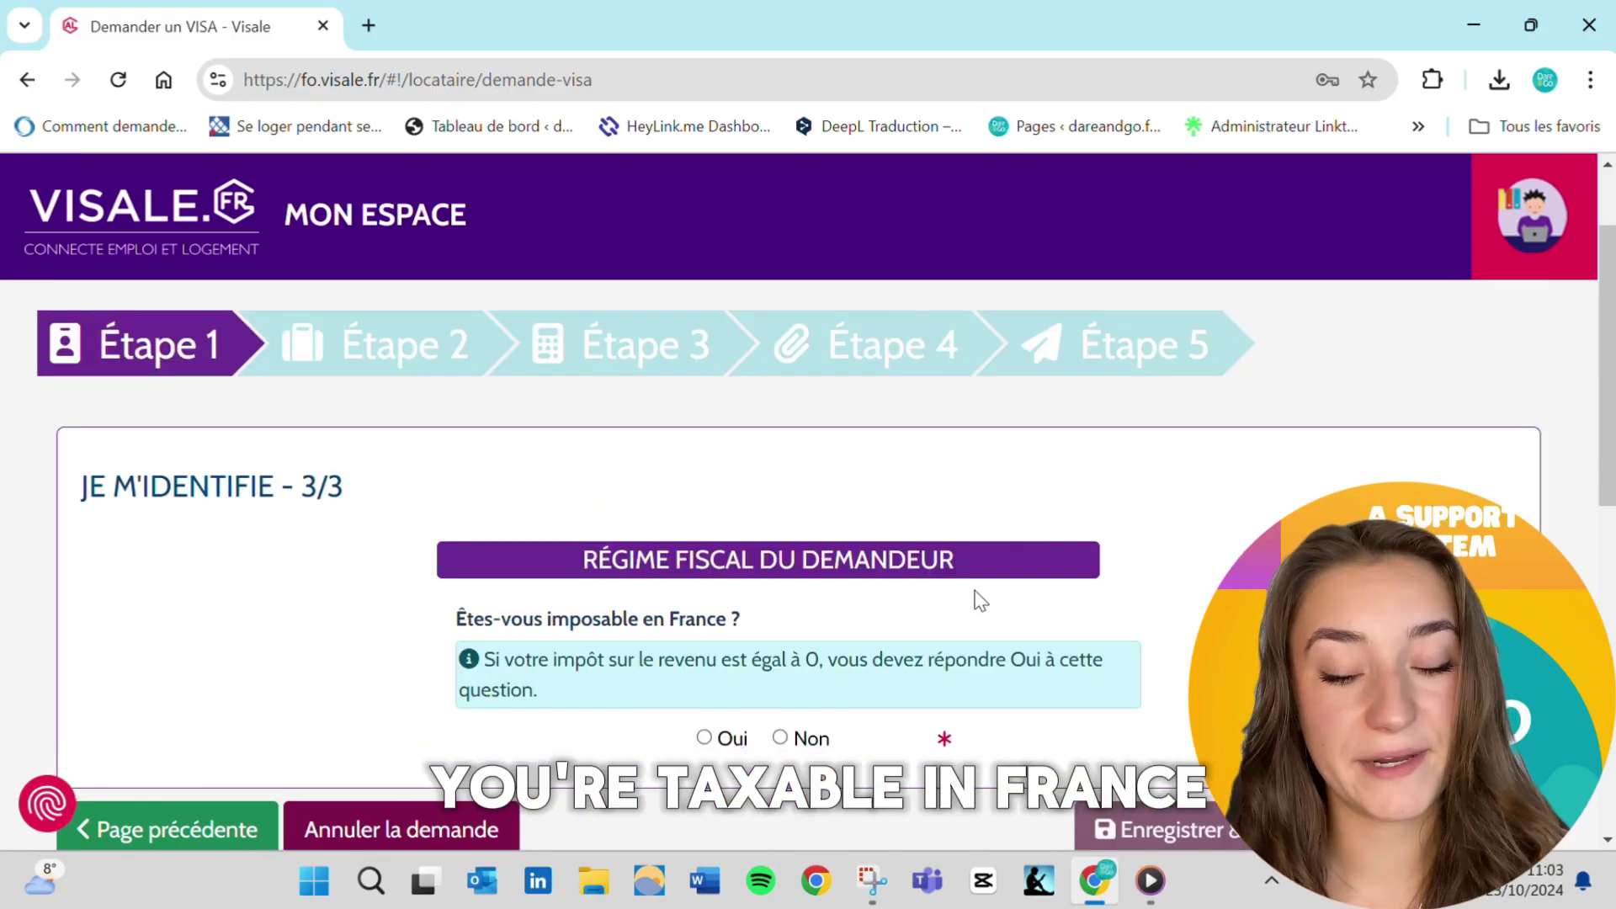
Declare being taxable in France with a reference tax income of 31391
{"action": "scroll", "coordinate": [980, 601], "scroll_direction": "down", "scroll_amount": 1}
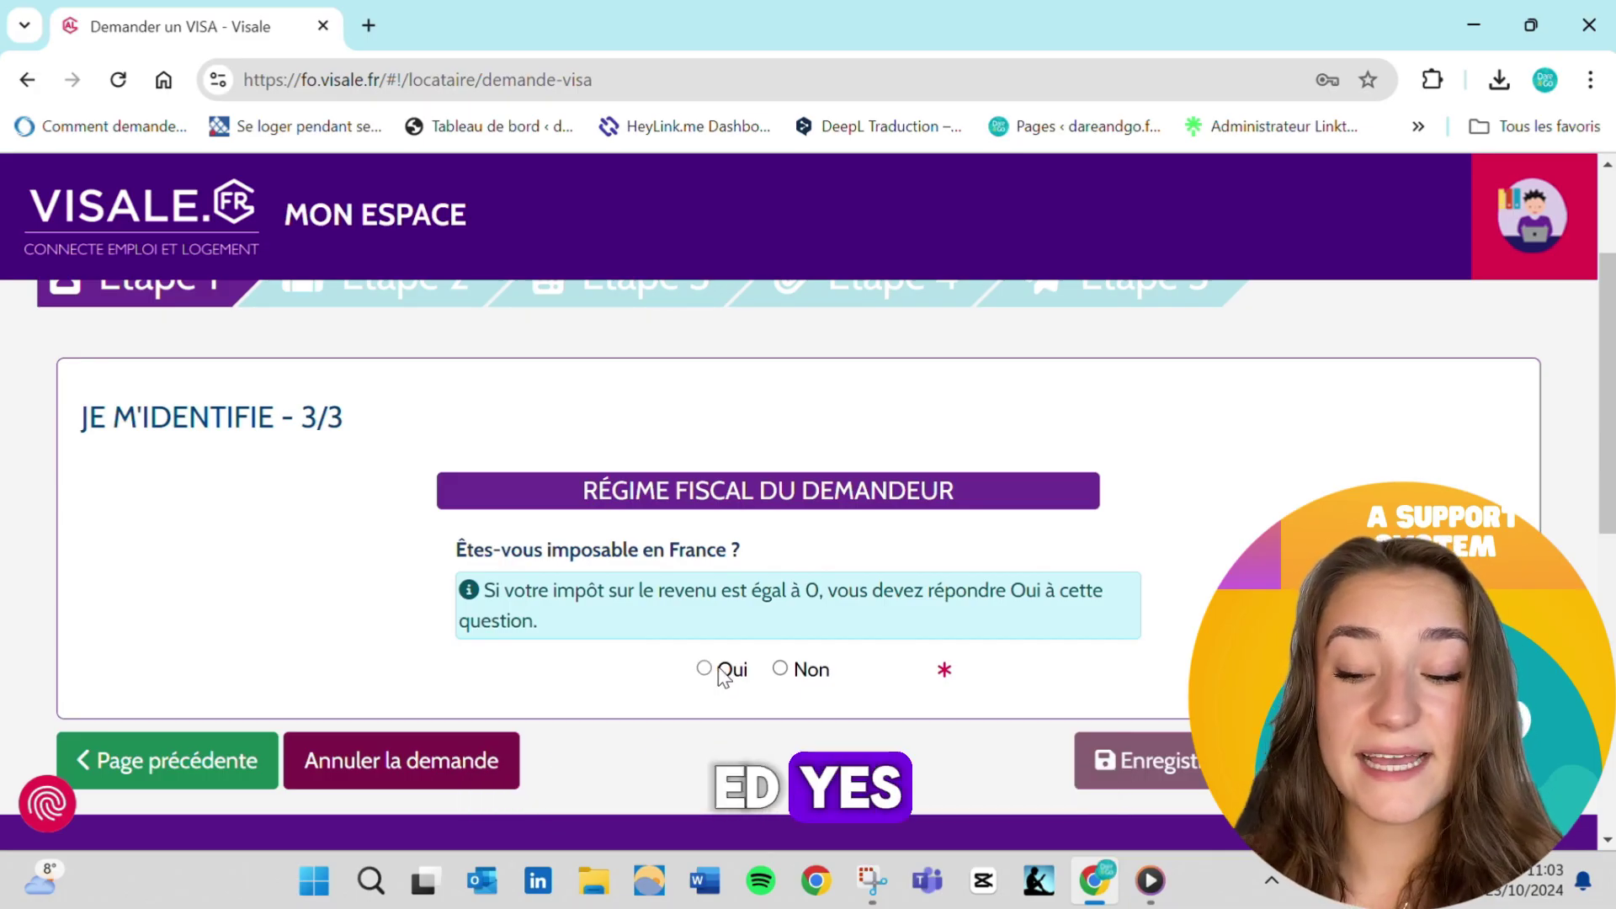
{"action": "left_click", "coordinate": [722, 673]}
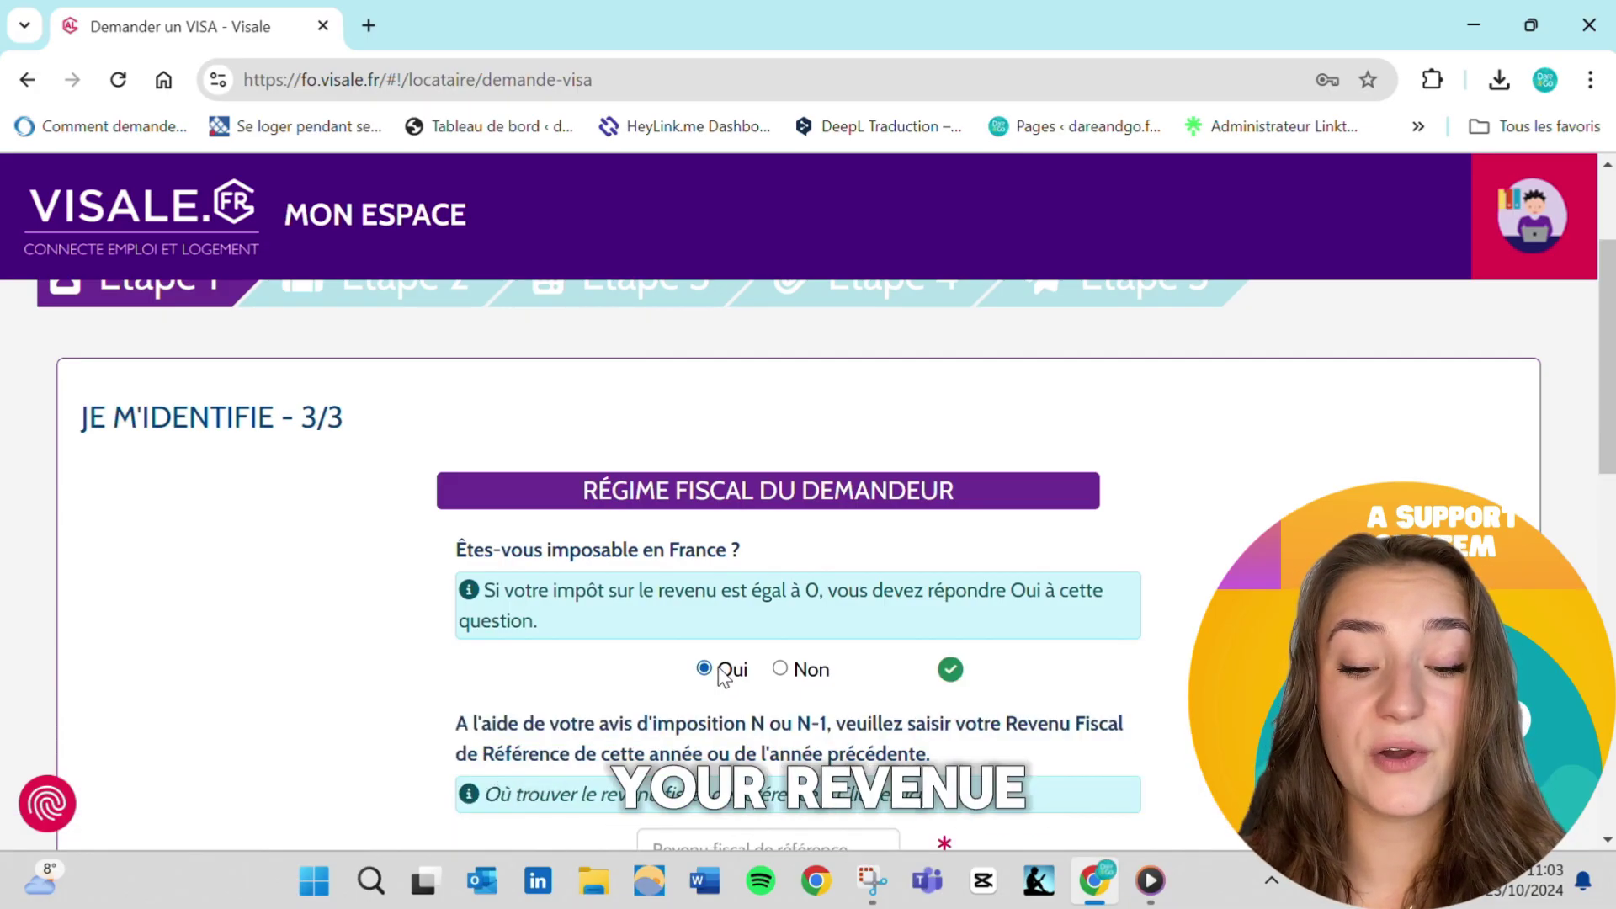
{"action": "scroll", "coordinate": [722, 673], "scroll_direction": "down", "scroll_amount": 3}
{"action": "left_click", "coordinate": [543, 564]}
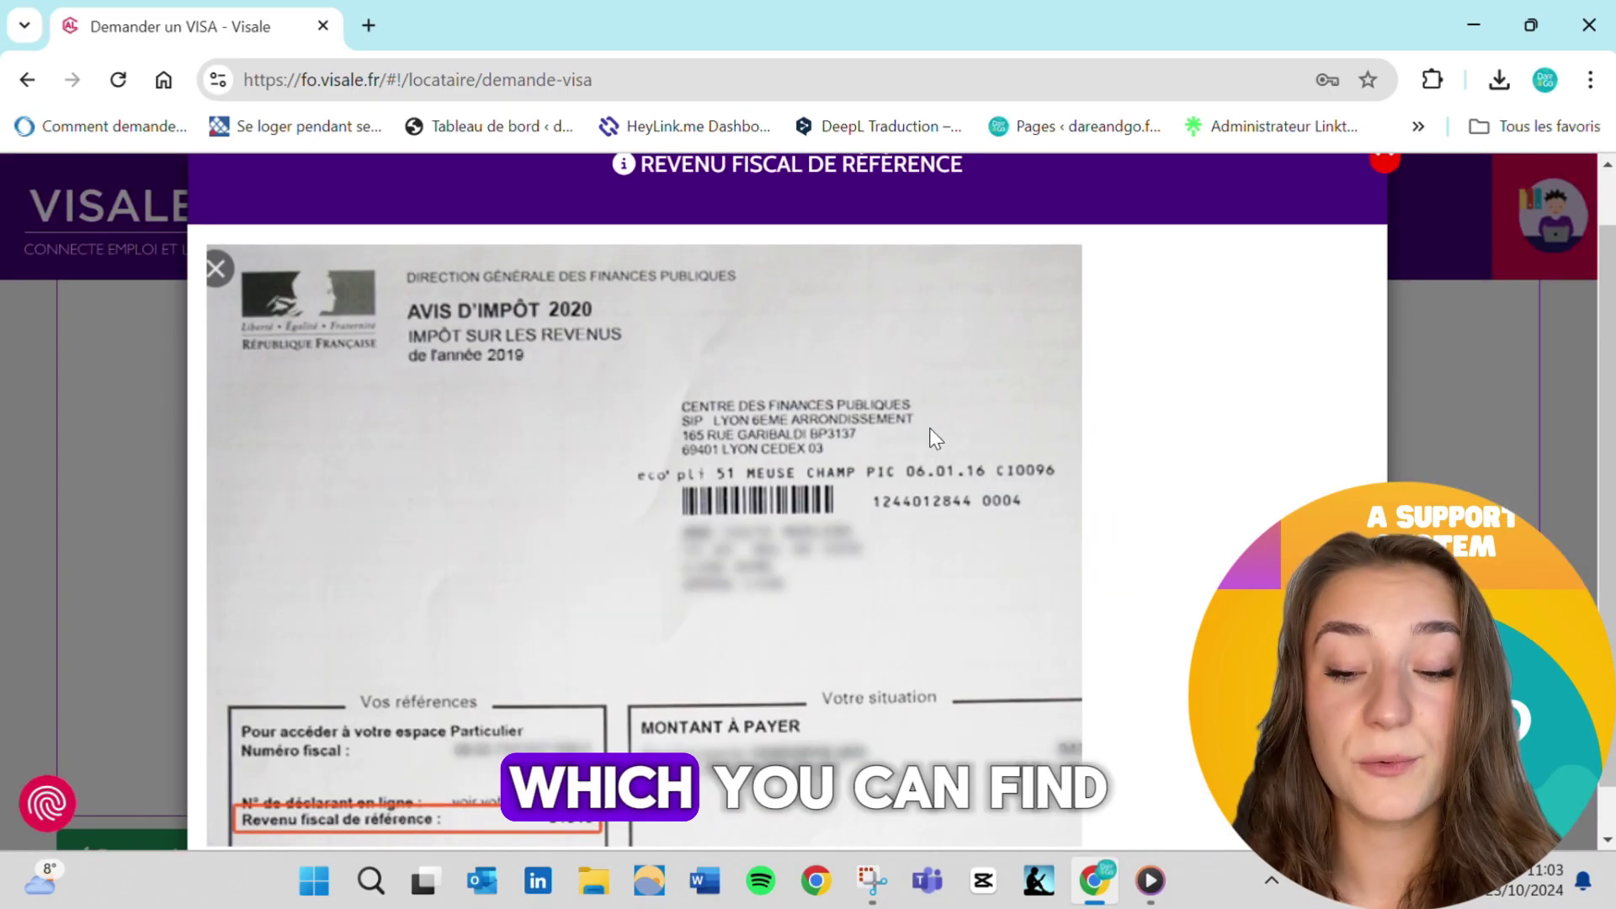
{"action": "left_click", "coordinate": [1385, 160]}
{"action": "left_click", "coordinate": [735, 633]}
{"action": "type", "text": "31391"}
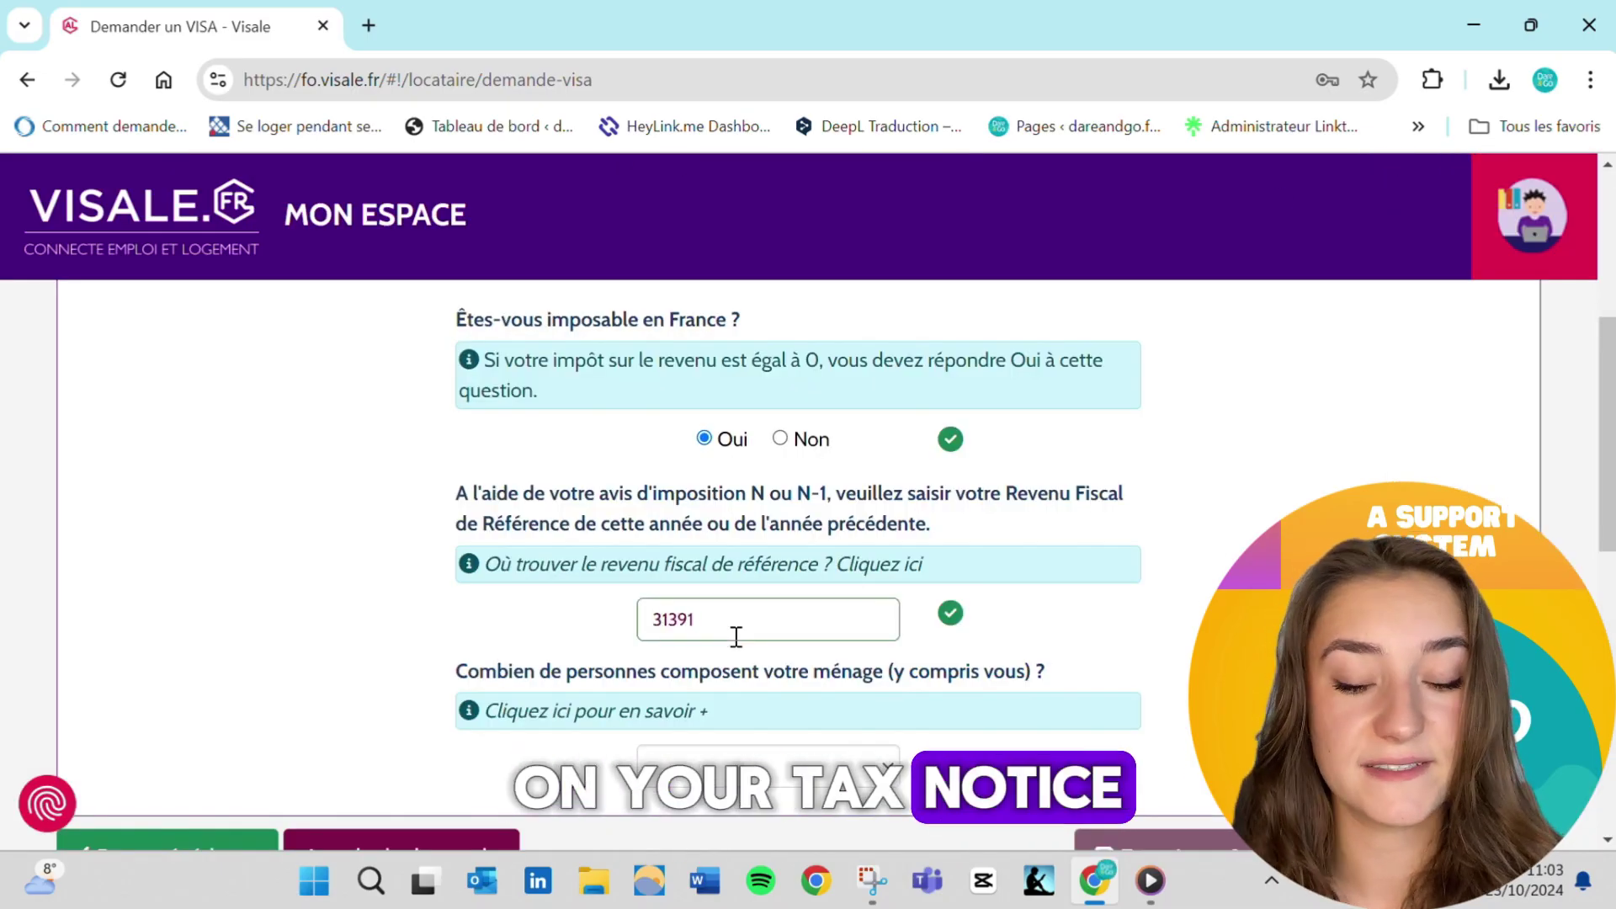
Set household size to 1 and disabled members to 0, then go to Étape 2
{"action": "scroll", "coordinate": [755, 714], "scroll_direction": "down", "scroll_amount": 1}
{"action": "left_click", "coordinate": [752, 707]}
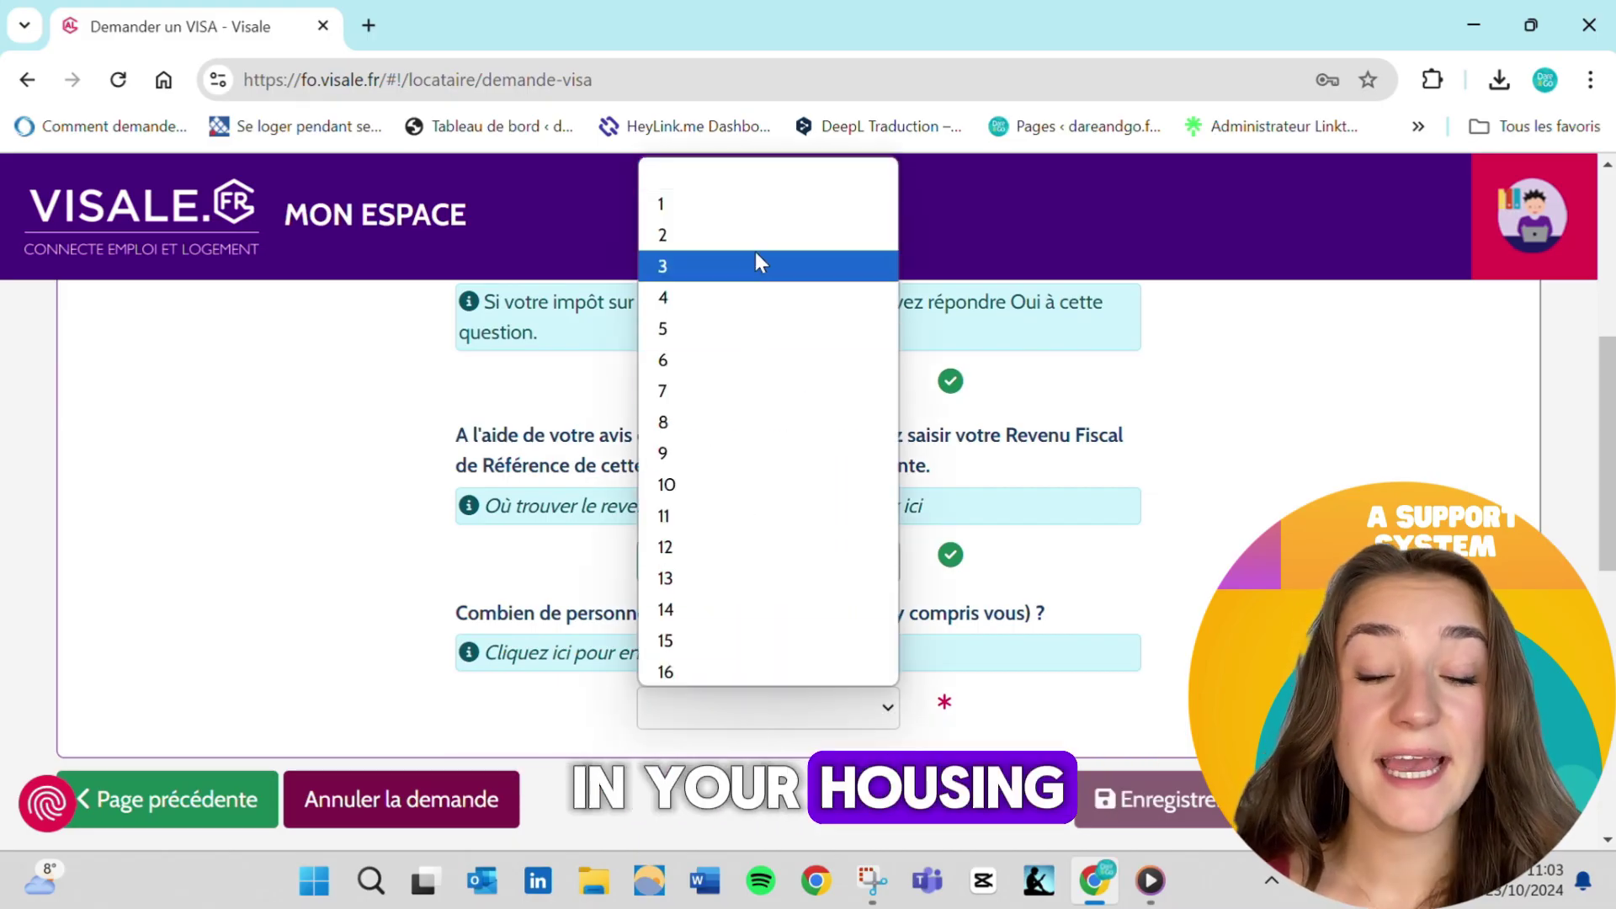
{"action": "left_click", "coordinate": [752, 209]}
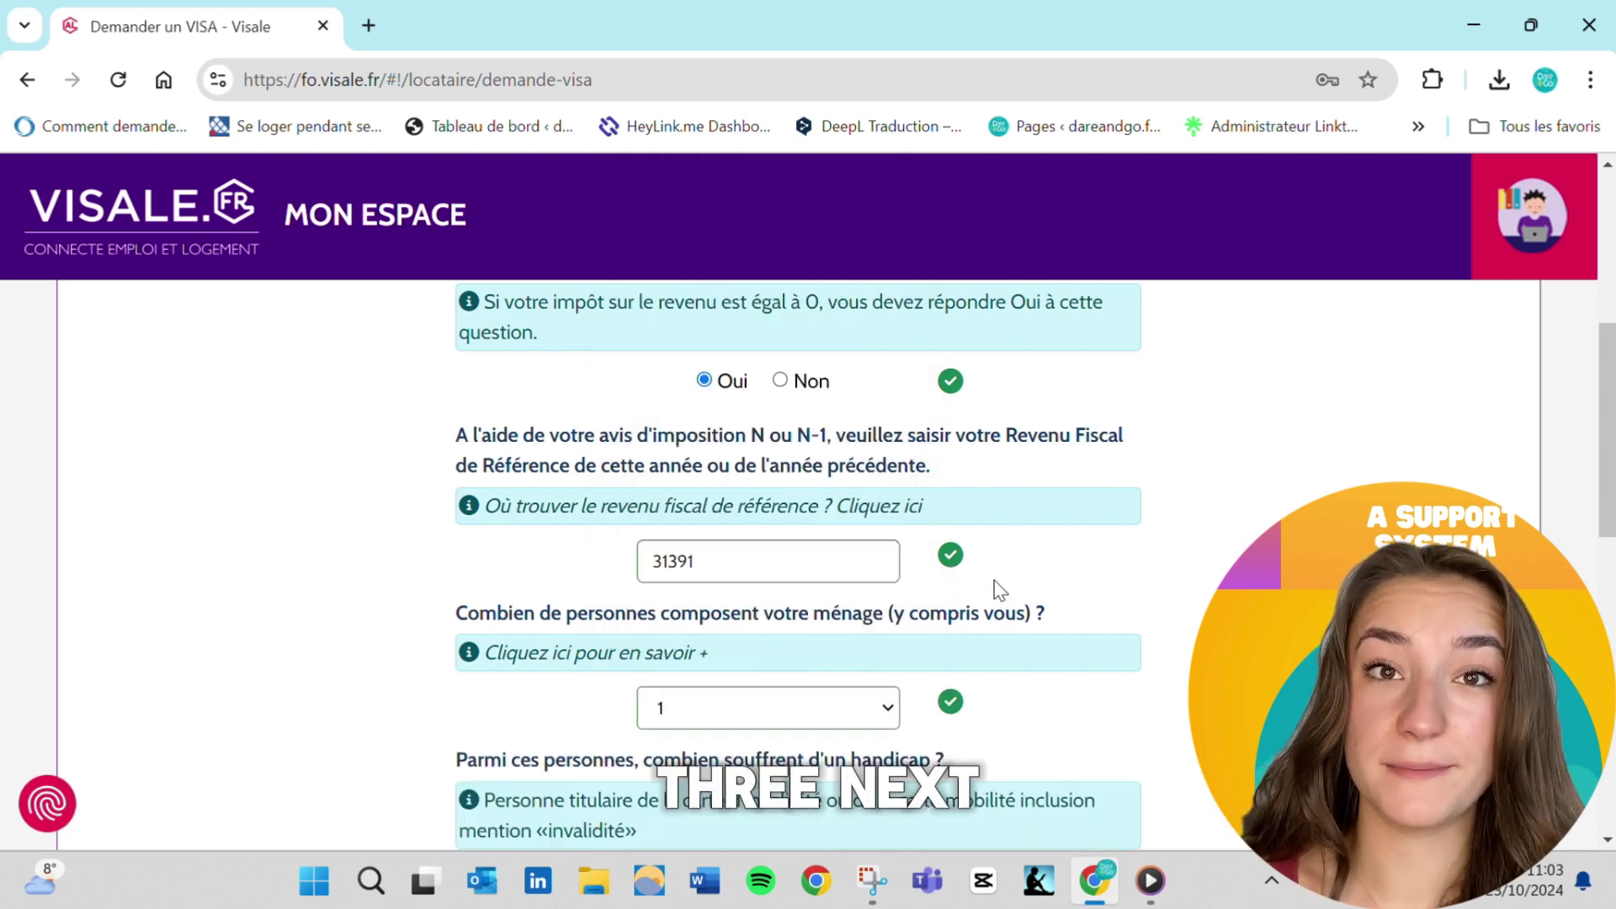
{"action": "scroll", "coordinate": [995, 588], "scroll_direction": "down", "scroll_amount": 3}
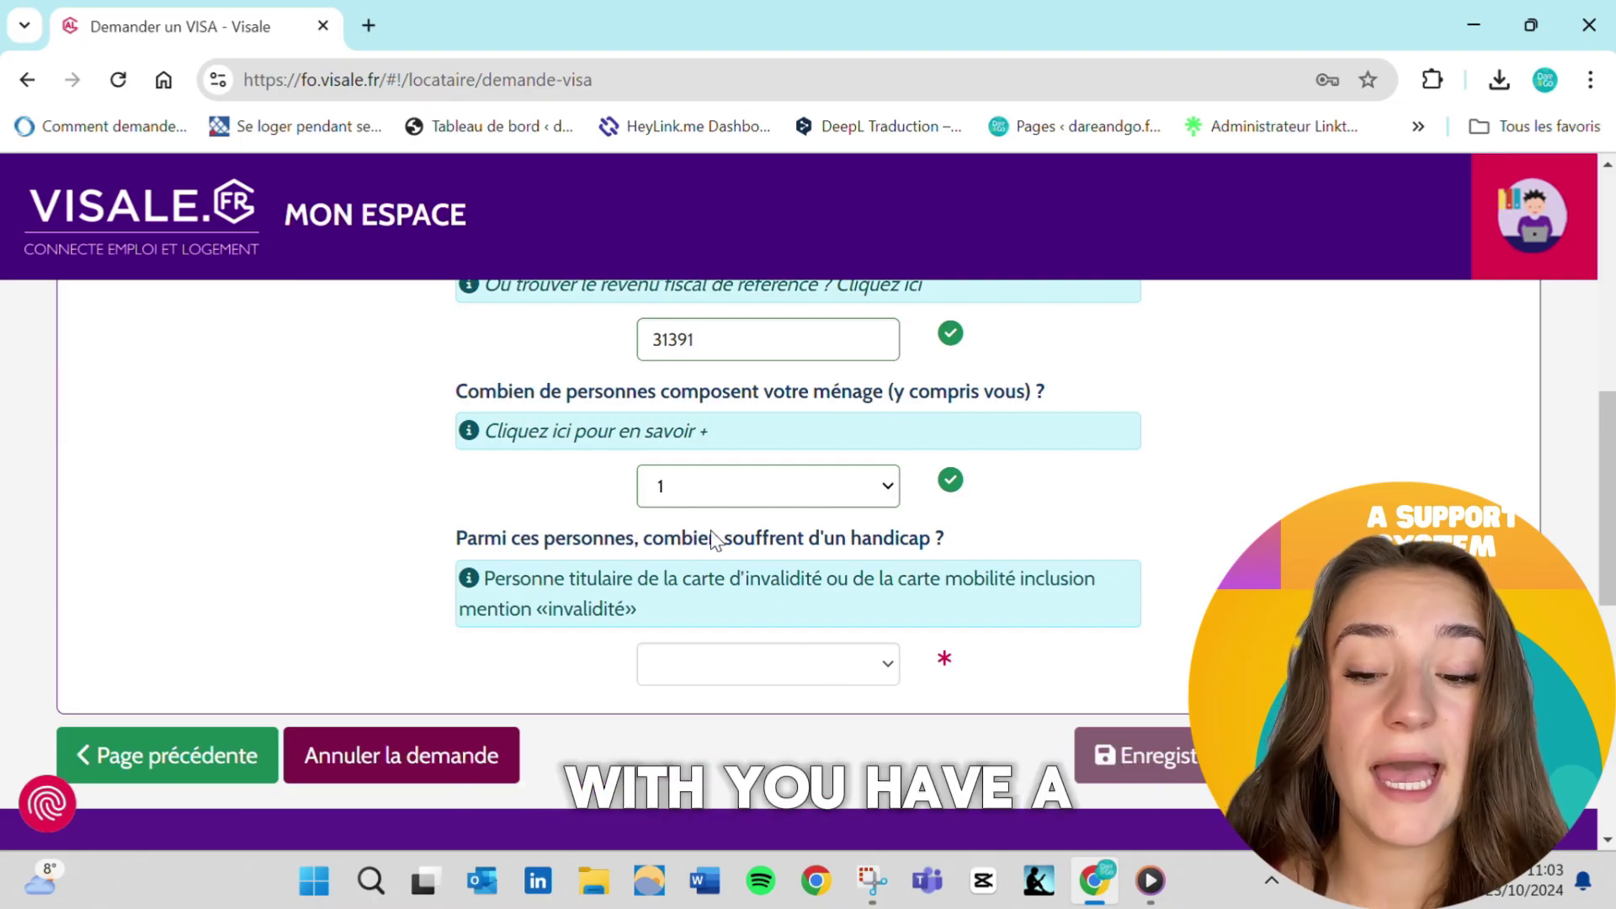
{"action": "left_click", "coordinate": [875, 657]}
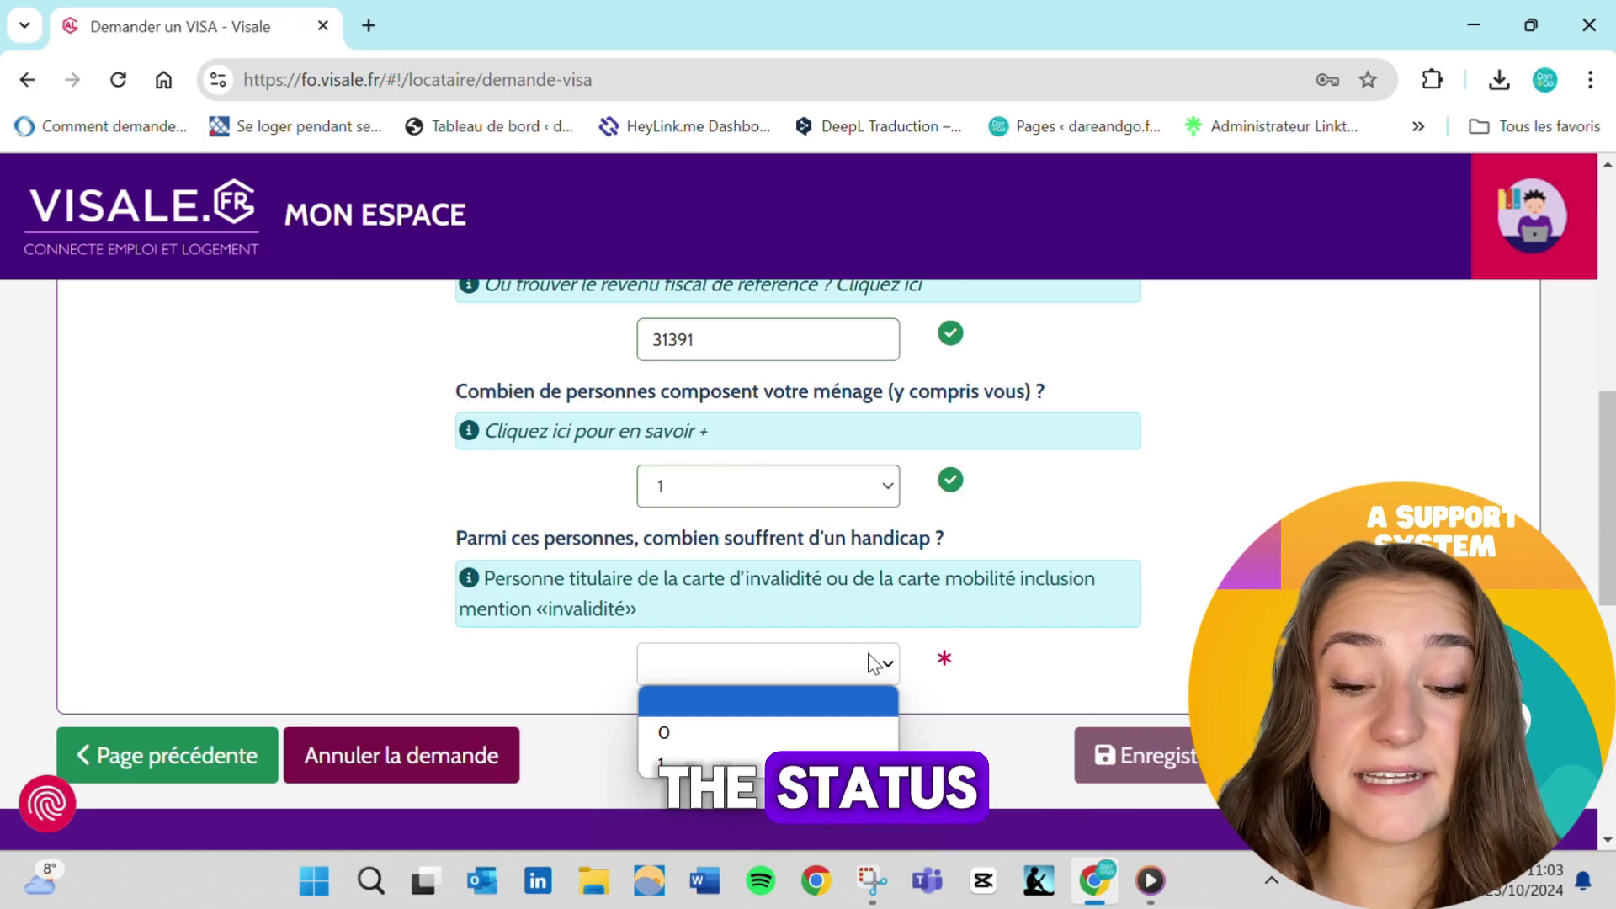
{"action": "left_click", "coordinate": [780, 729]}
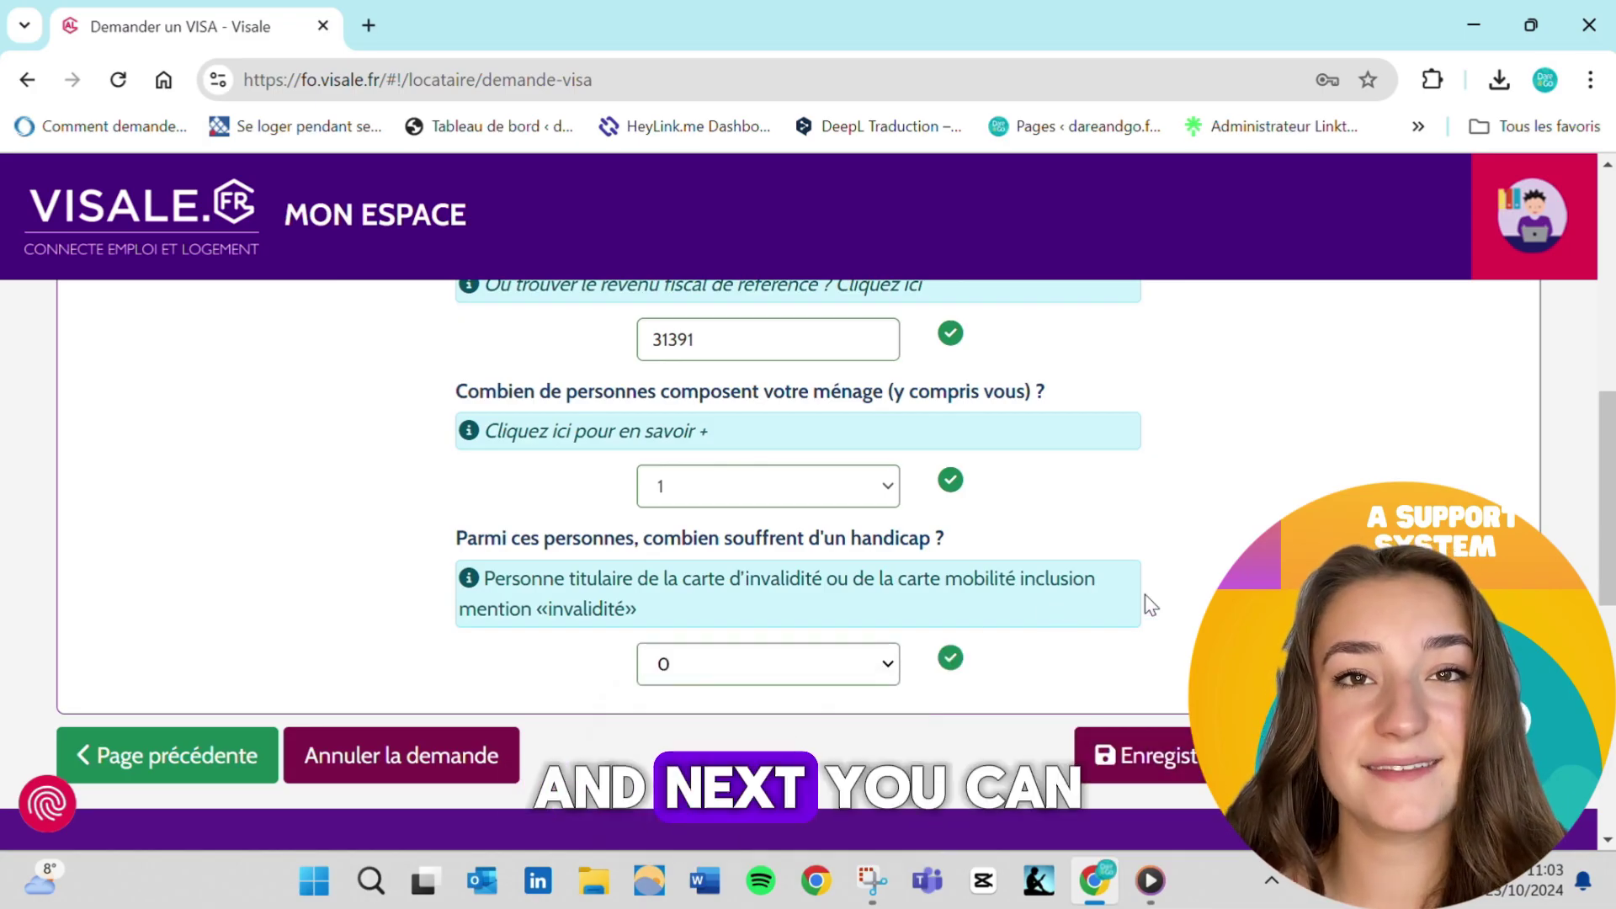
{"action": "left_click", "coordinate": [1444, 755]}
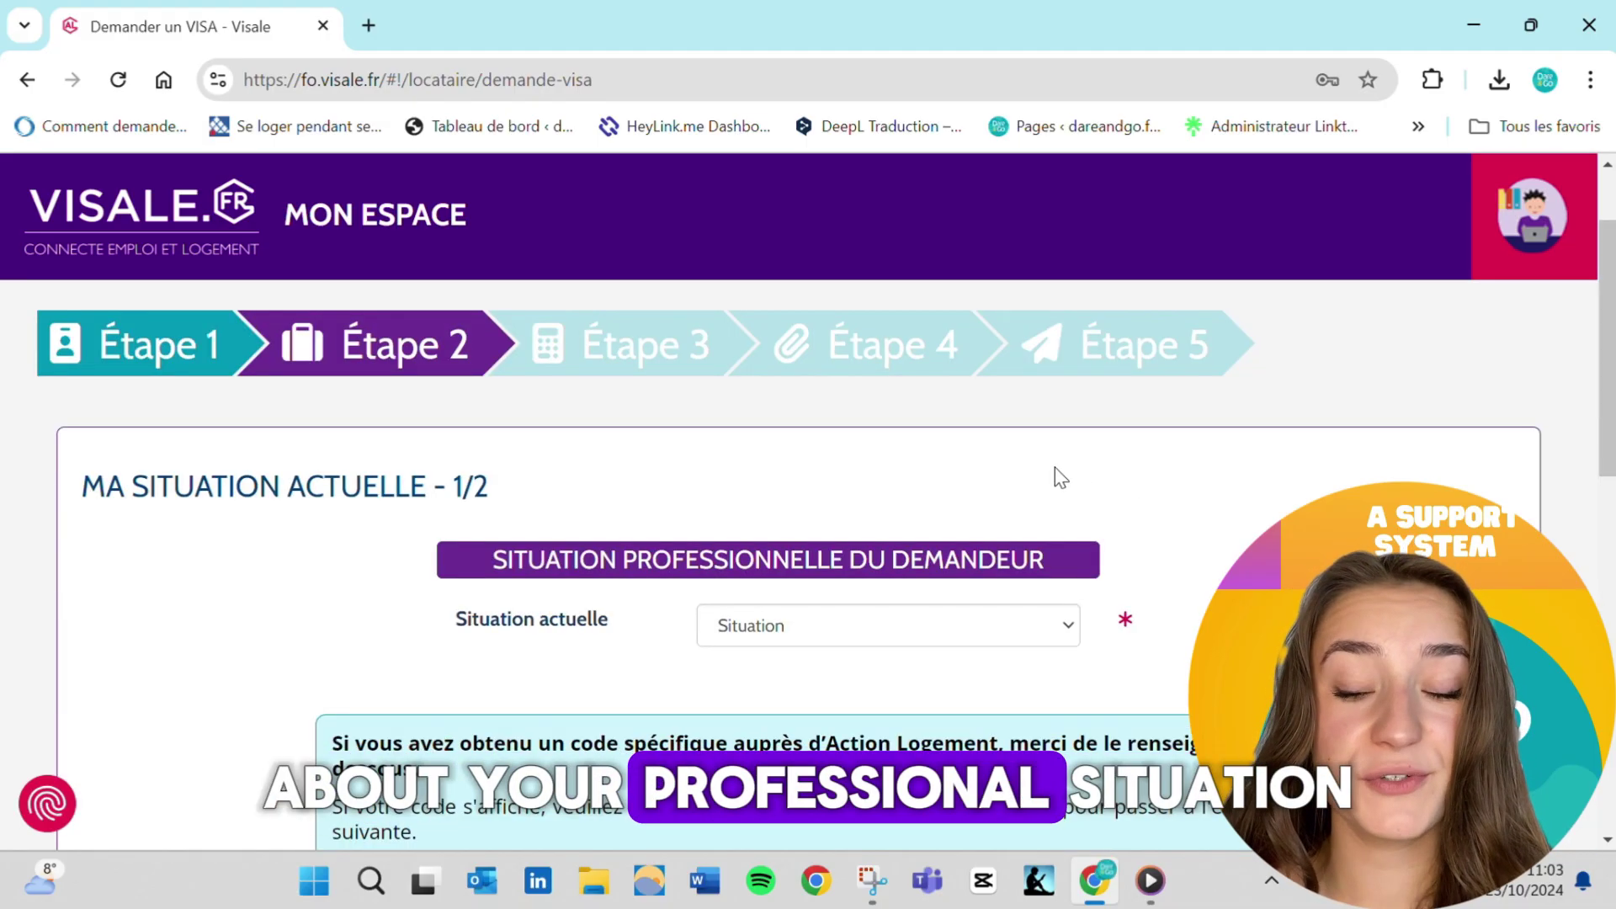
Open the 'Situation actuelle' dropdown to show the possible professional situations
{"action": "scroll", "coordinate": [1059, 477], "scroll_direction": "down", "scroll_amount": 1}
{"action": "scroll", "coordinate": [1060, 477], "scroll_direction": "down", "scroll_amount": 2}
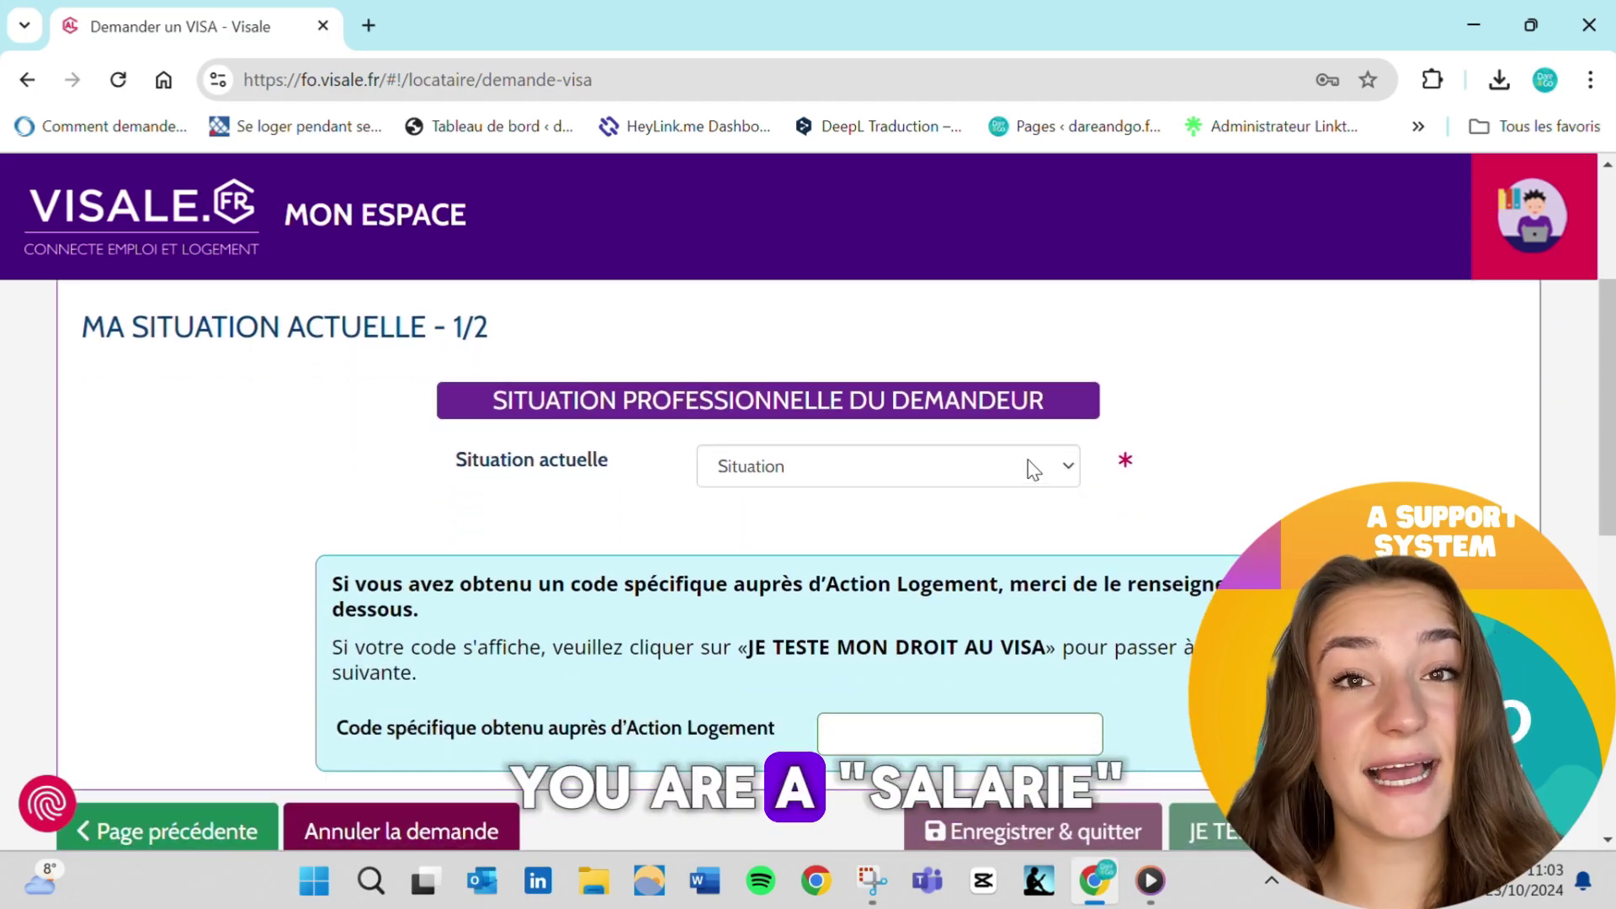
{"action": "left_click", "coordinate": [1034, 469]}
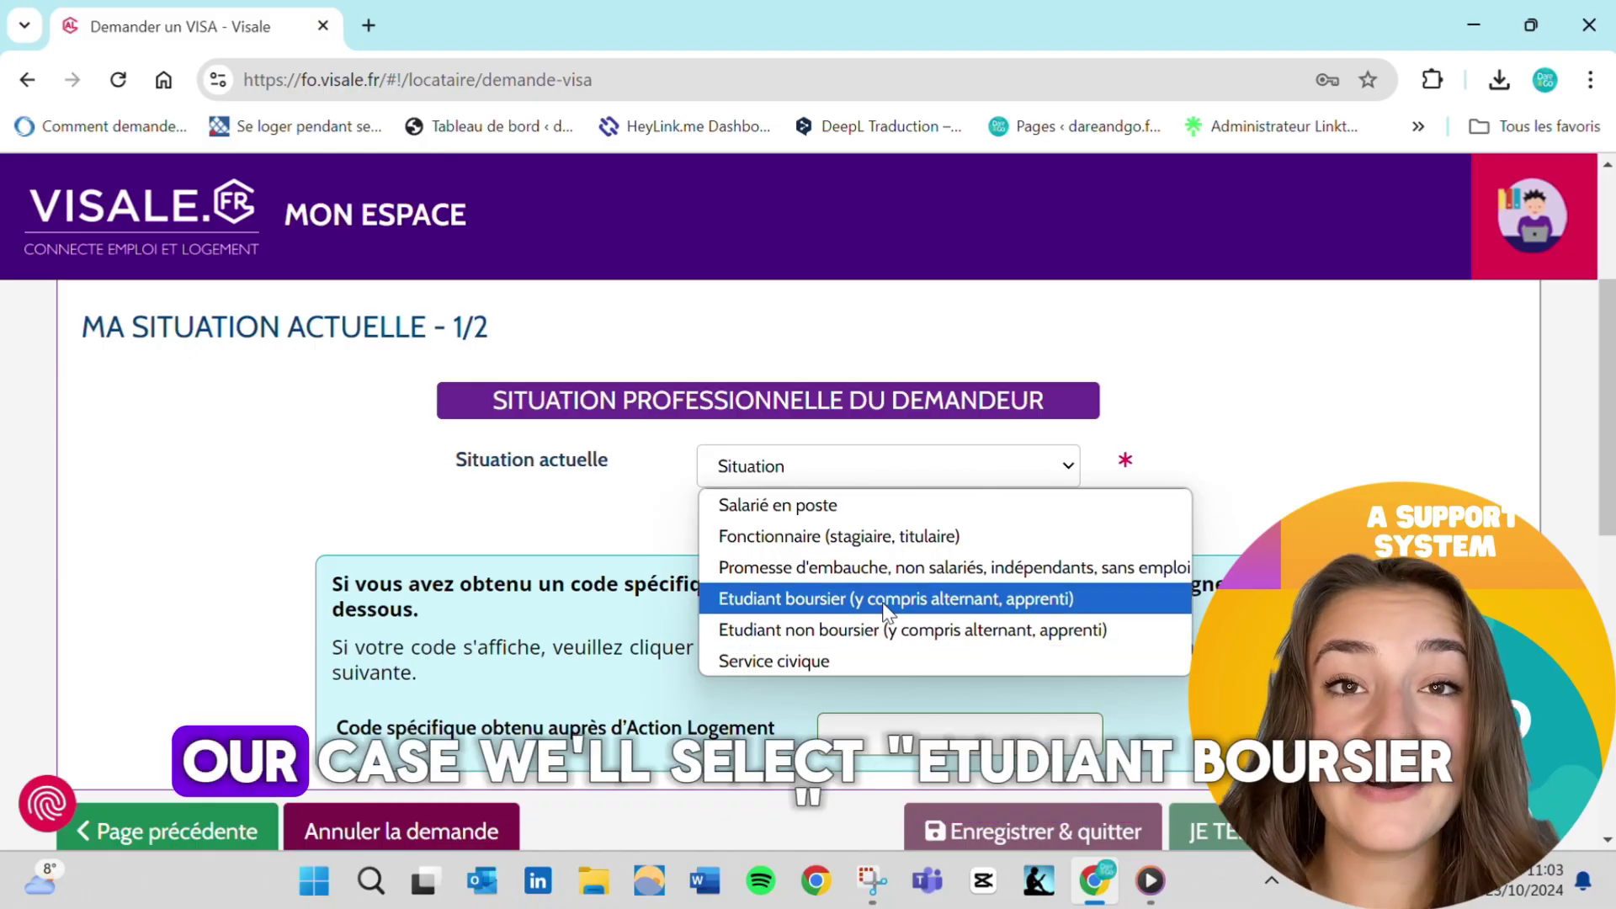
Declare 'Etudiant boursier', work-study Oui and full-time paid work, then test visa eligibility
{"action": "left_click", "coordinate": [884, 604]}
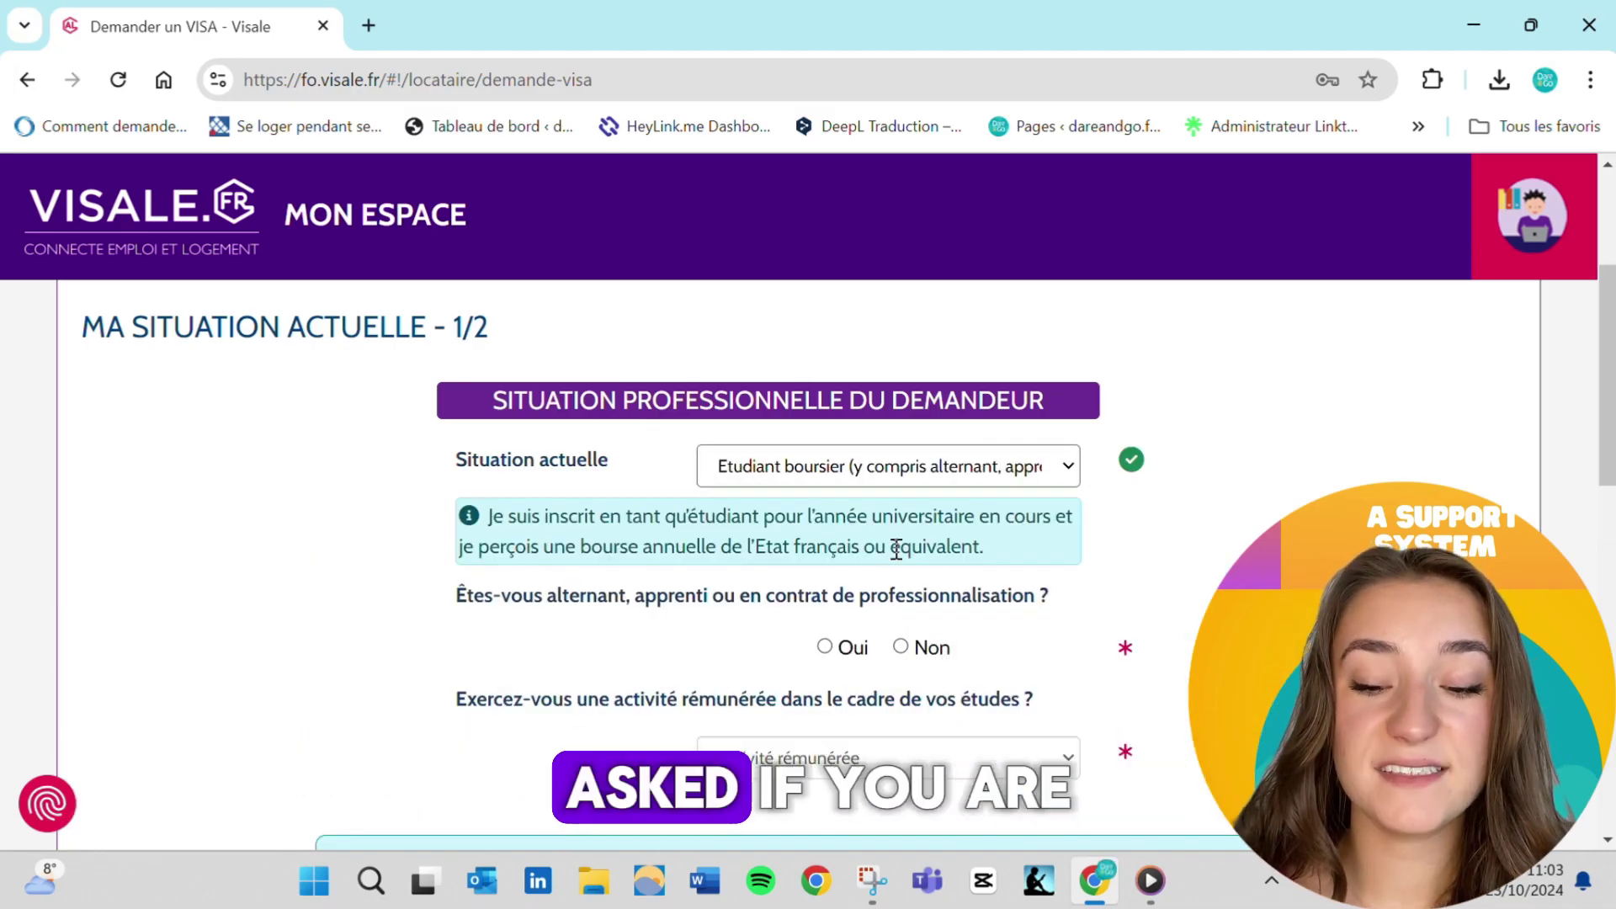
{"action": "scroll", "coordinate": [897, 546], "scroll_direction": "down", "scroll_amount": 1}
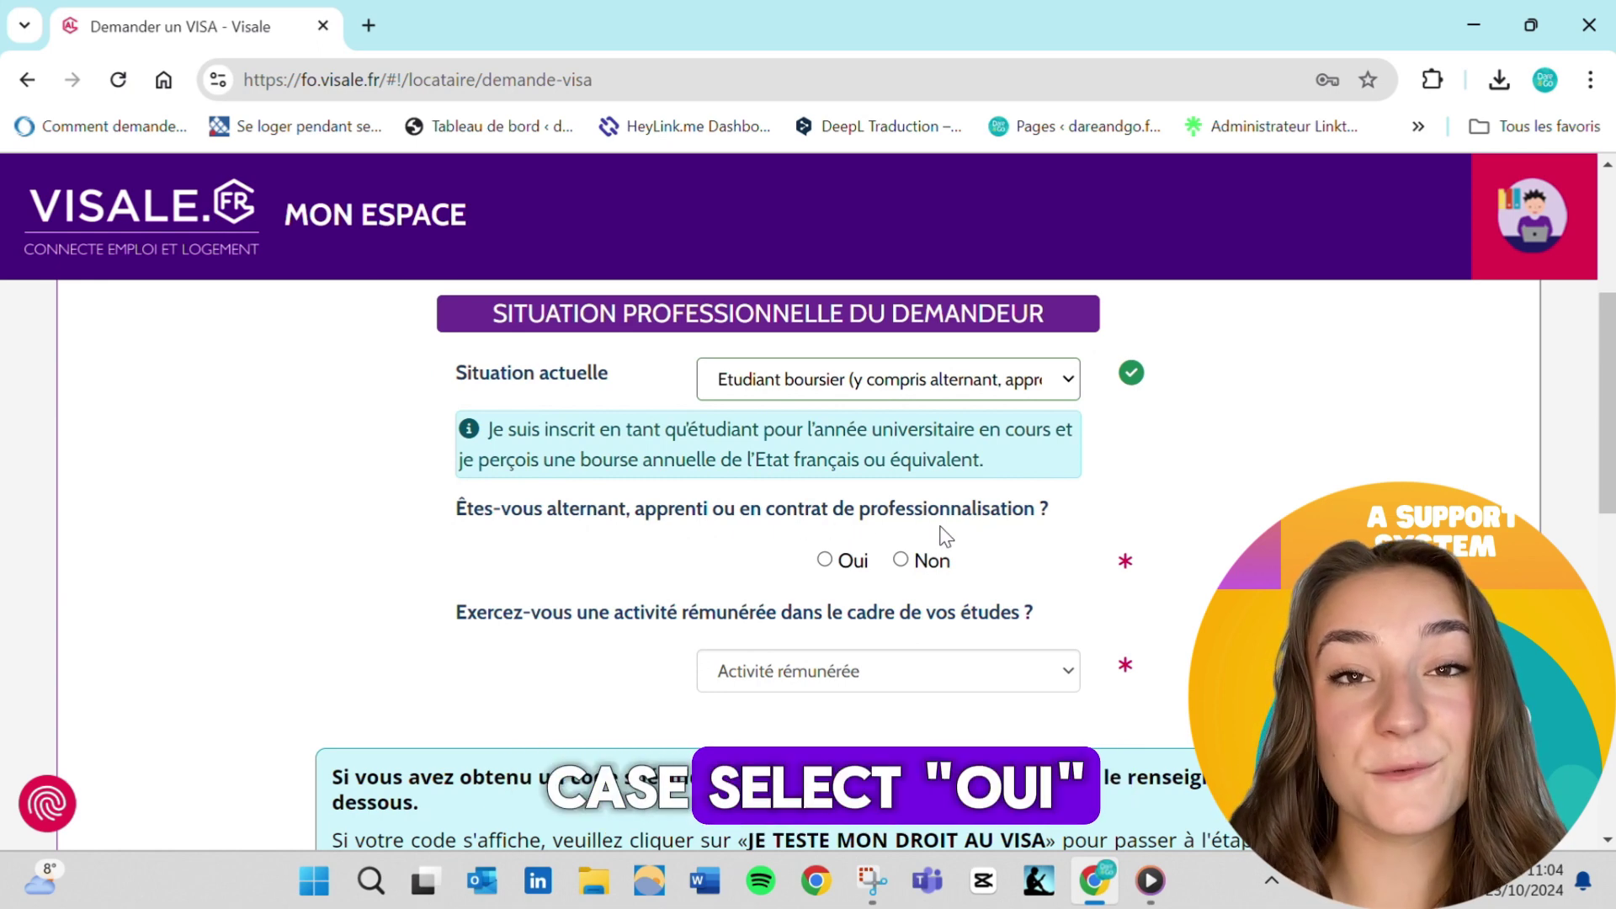
{"action": "left_click", "coordinate": [852, 565]}
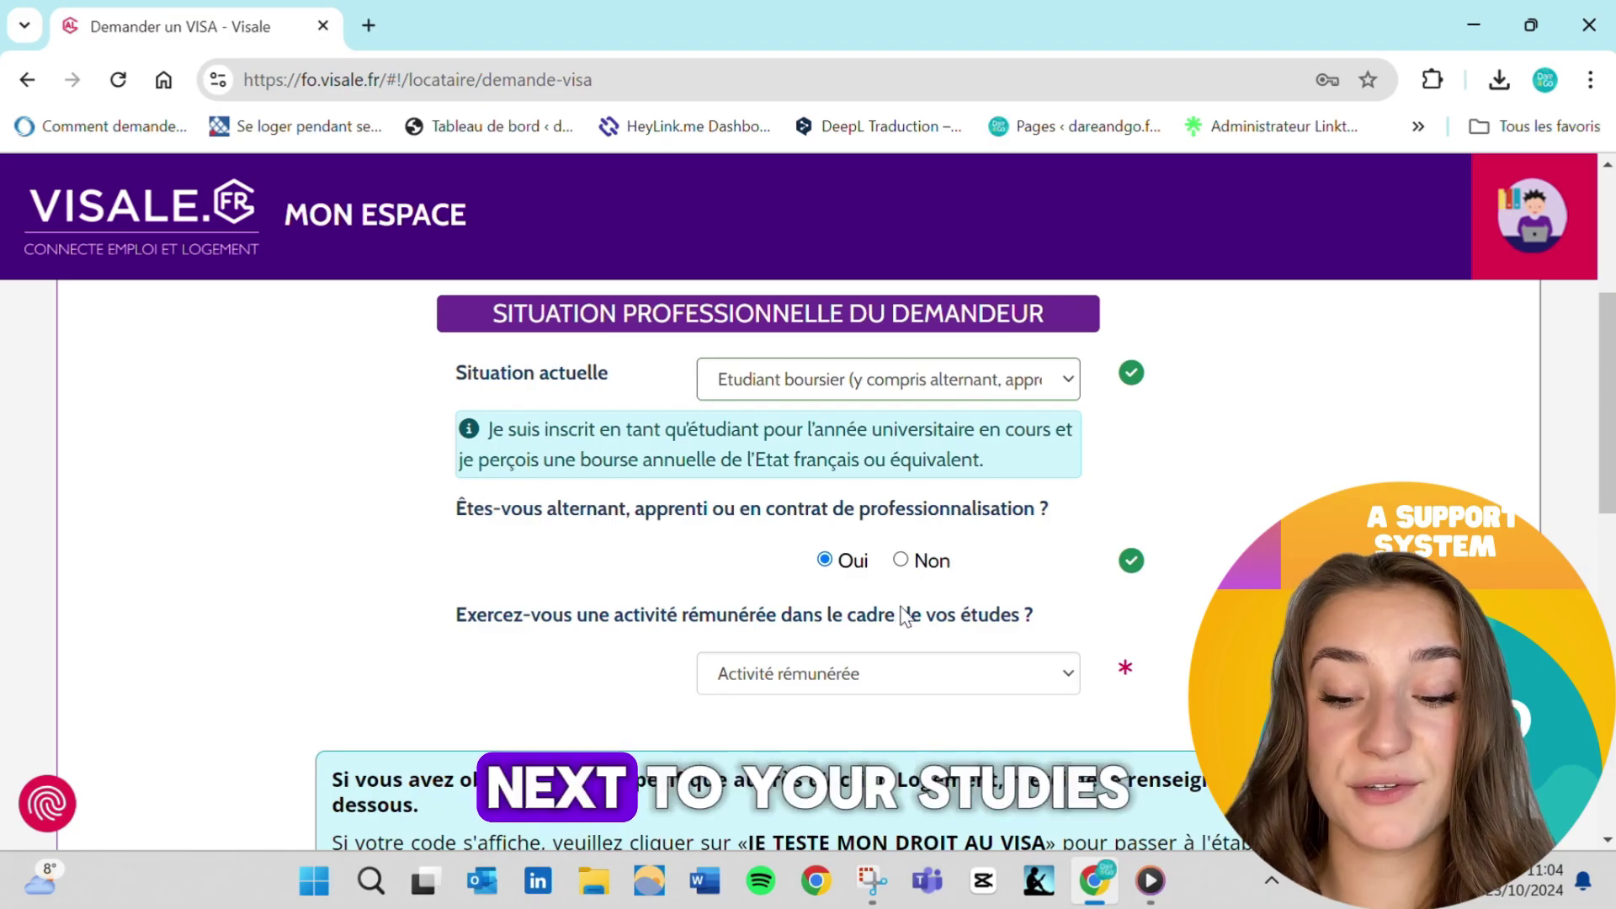
{"action": "scroll", "coordinate": [900, 615], "scroll_direction": "down", "scroll_amount": 1}
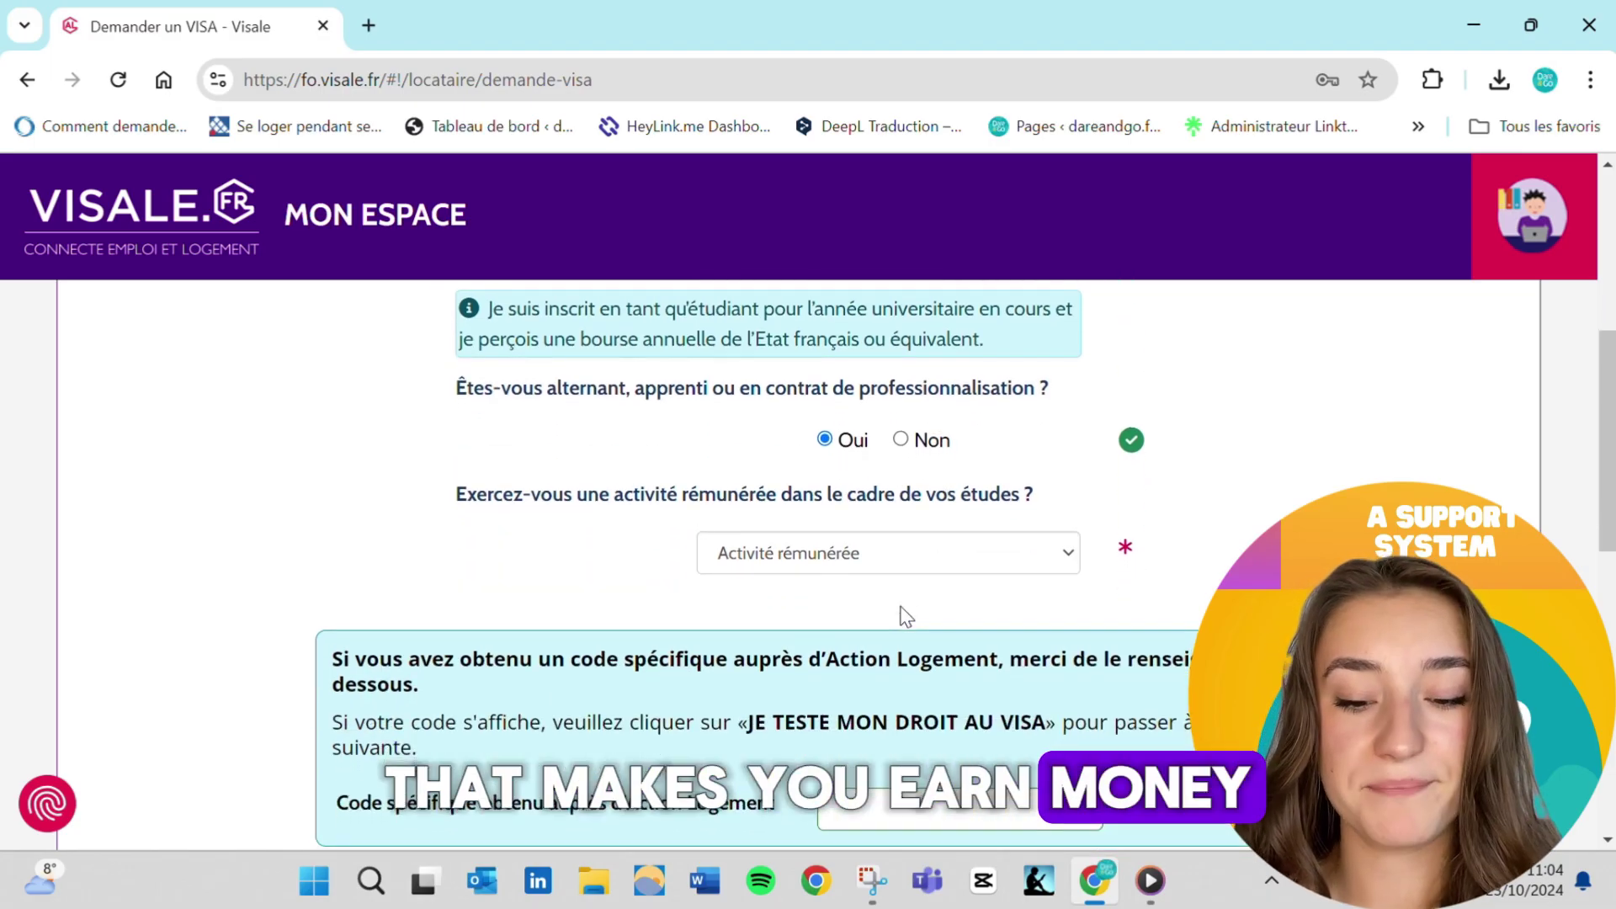
{"action": "left_click", "coordinate": [892, 564]}
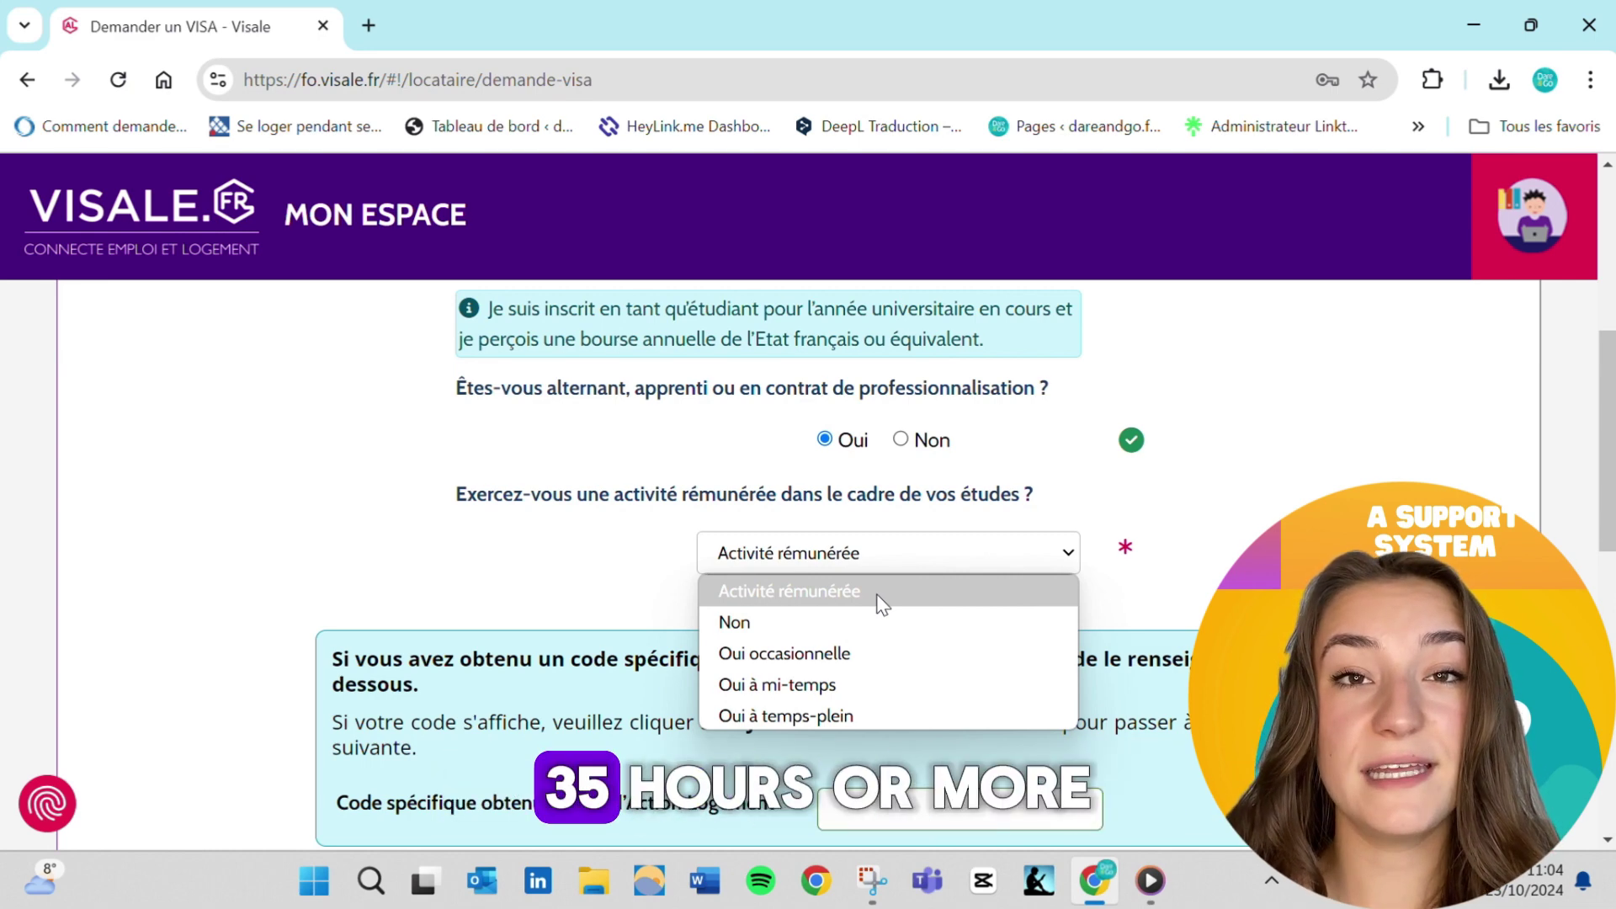
{"action": "left_click", "coordinate": [798, 715]}
{"action": "scroll", "coordinate": [834, 656], "scroll_direction": "down", "scroll_amount": 2}
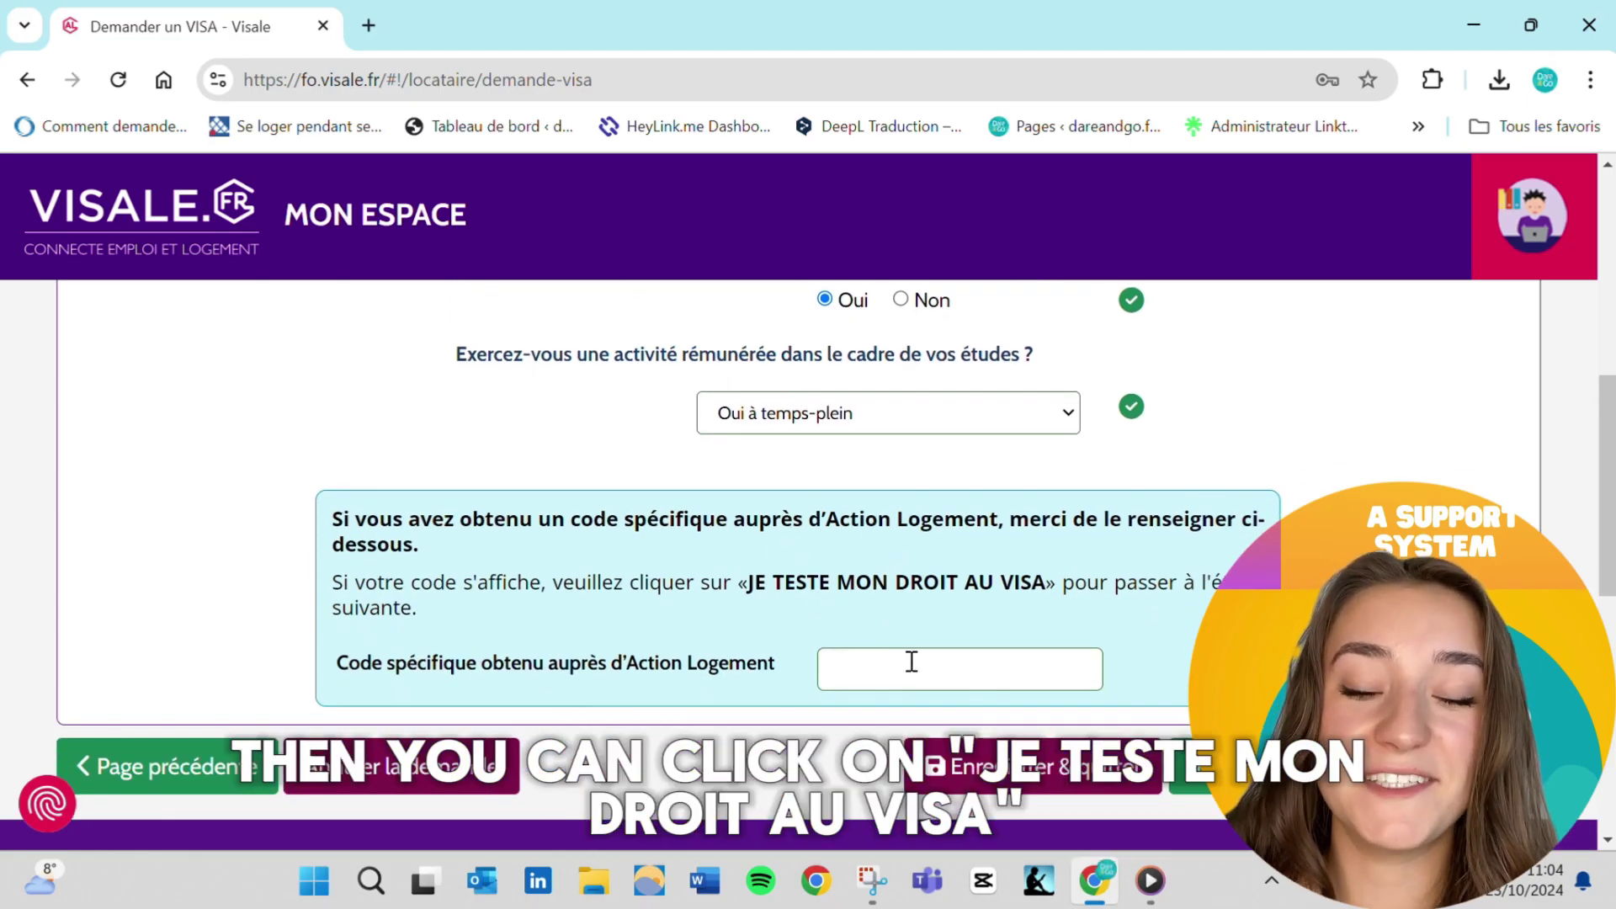
{"action": "left_click", "coordinate": [1338, 766]}
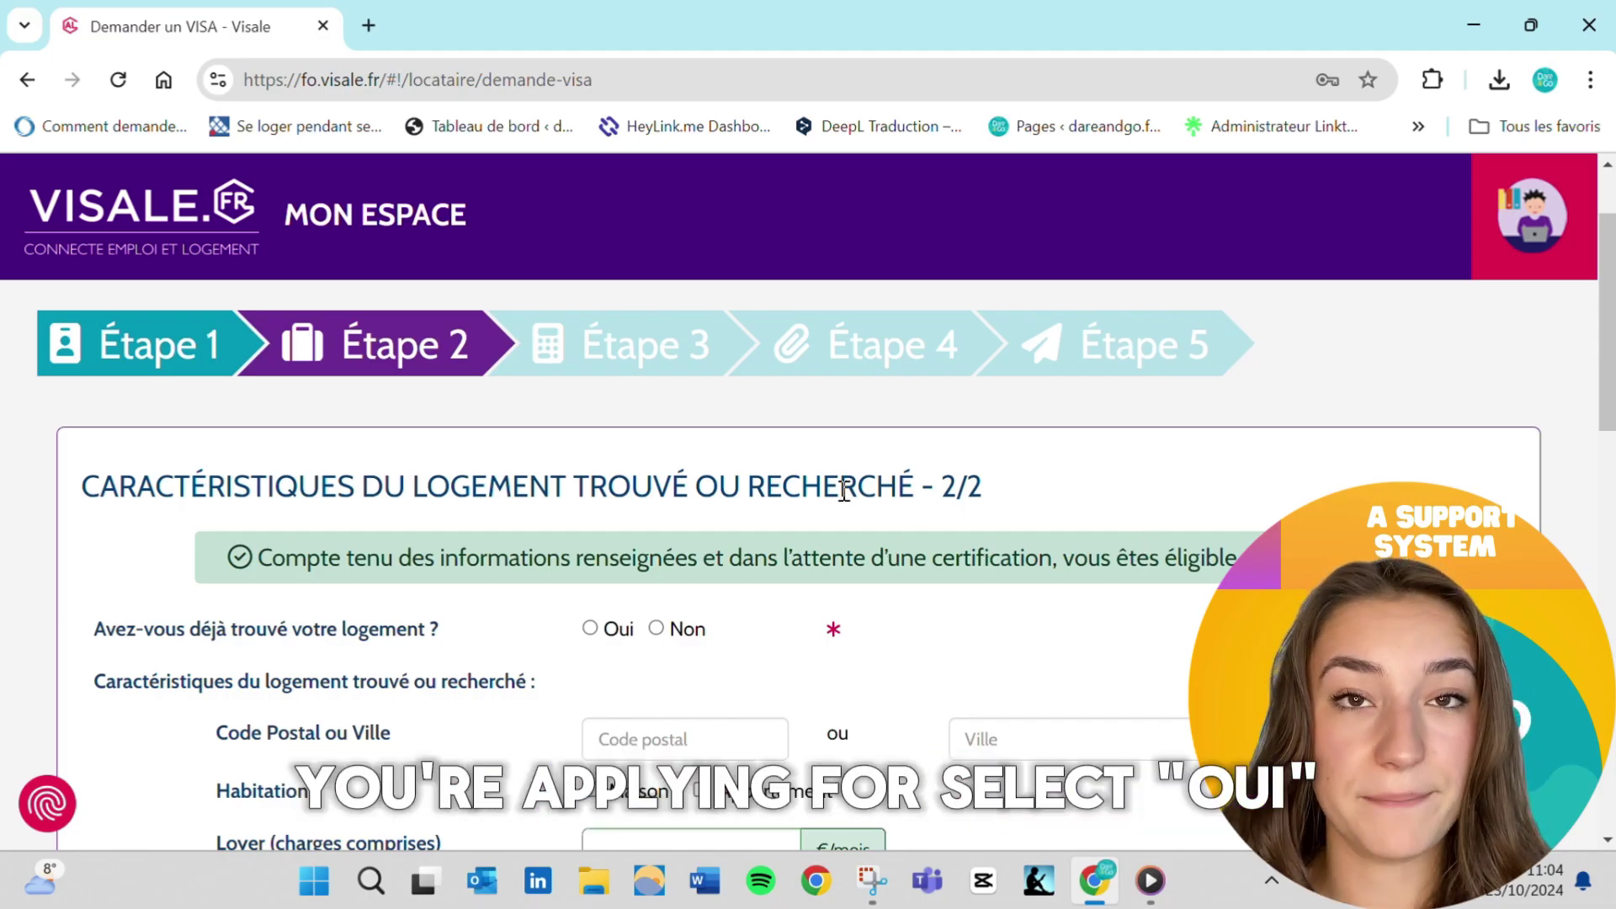
Mark housing as found, lease signing 01/12/2024, in 33300 Bordeaux, type Appartement
{"action": "scroll", "coordinate": [845, 491], "scroll_direction": "down", "scroll_amount": 1}
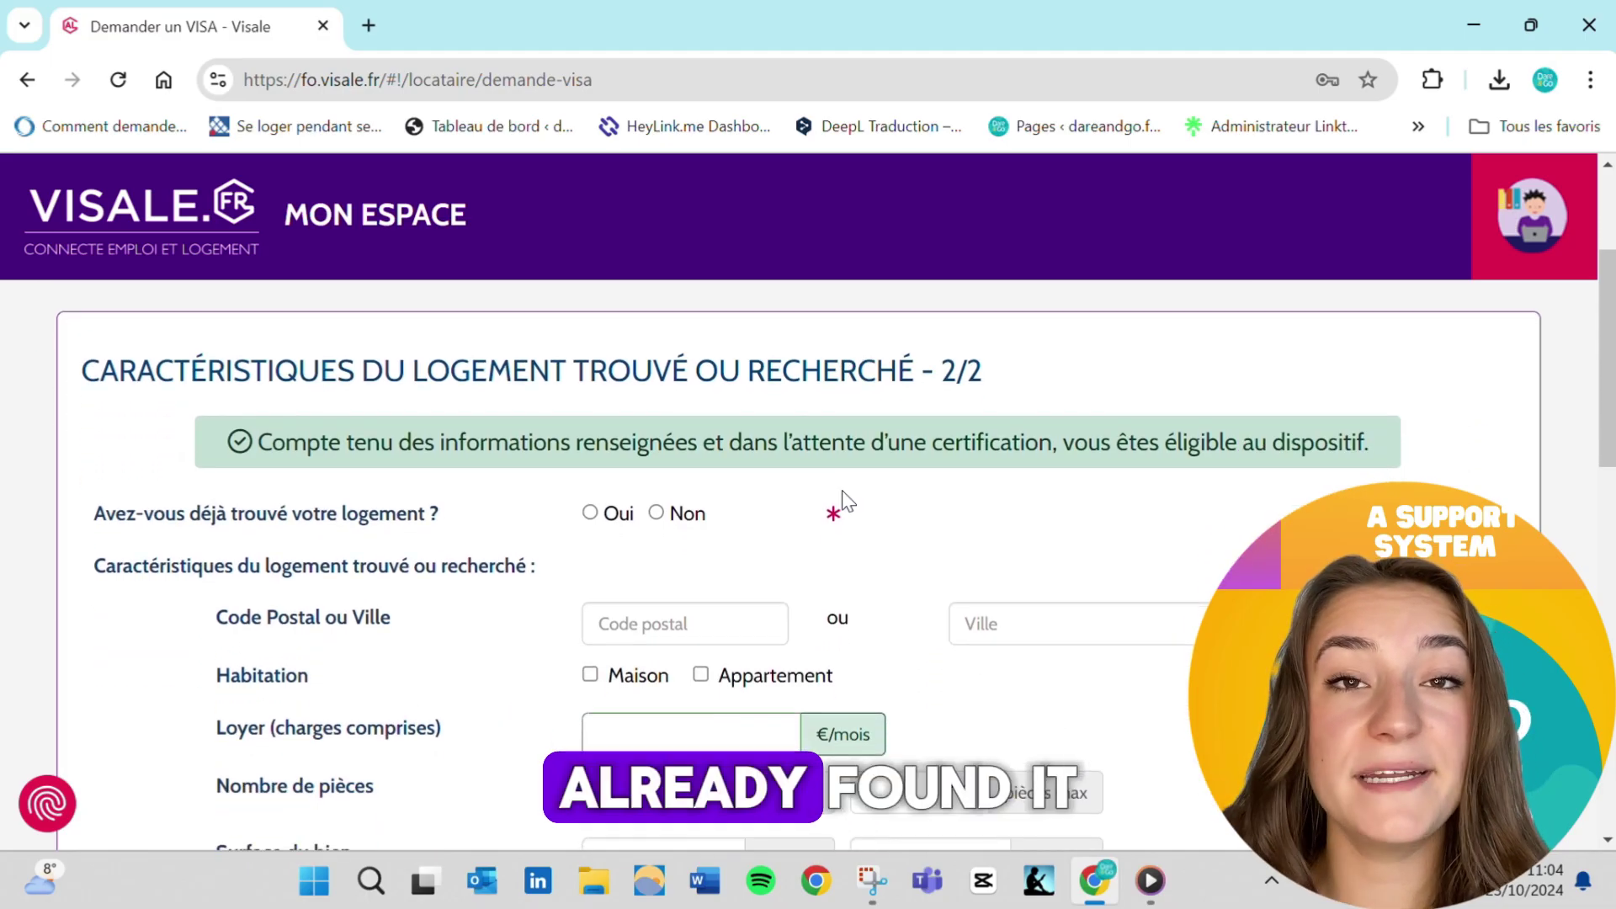
{"action": "left_click", "coordinate": [656, 513]}
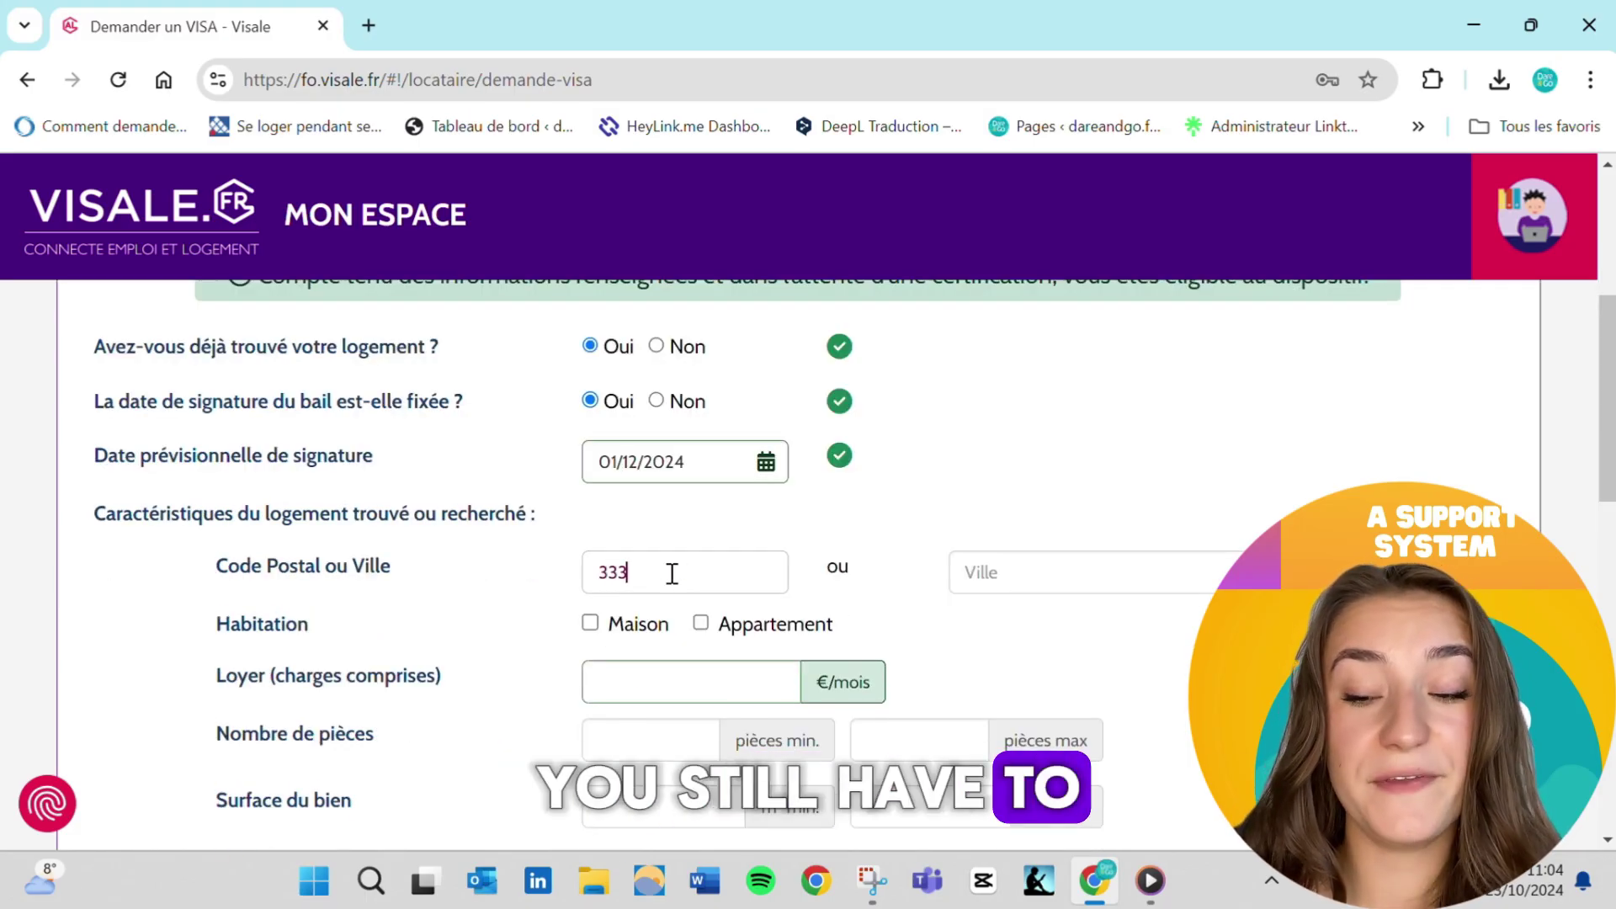
{"action": "type", "text": "00"}
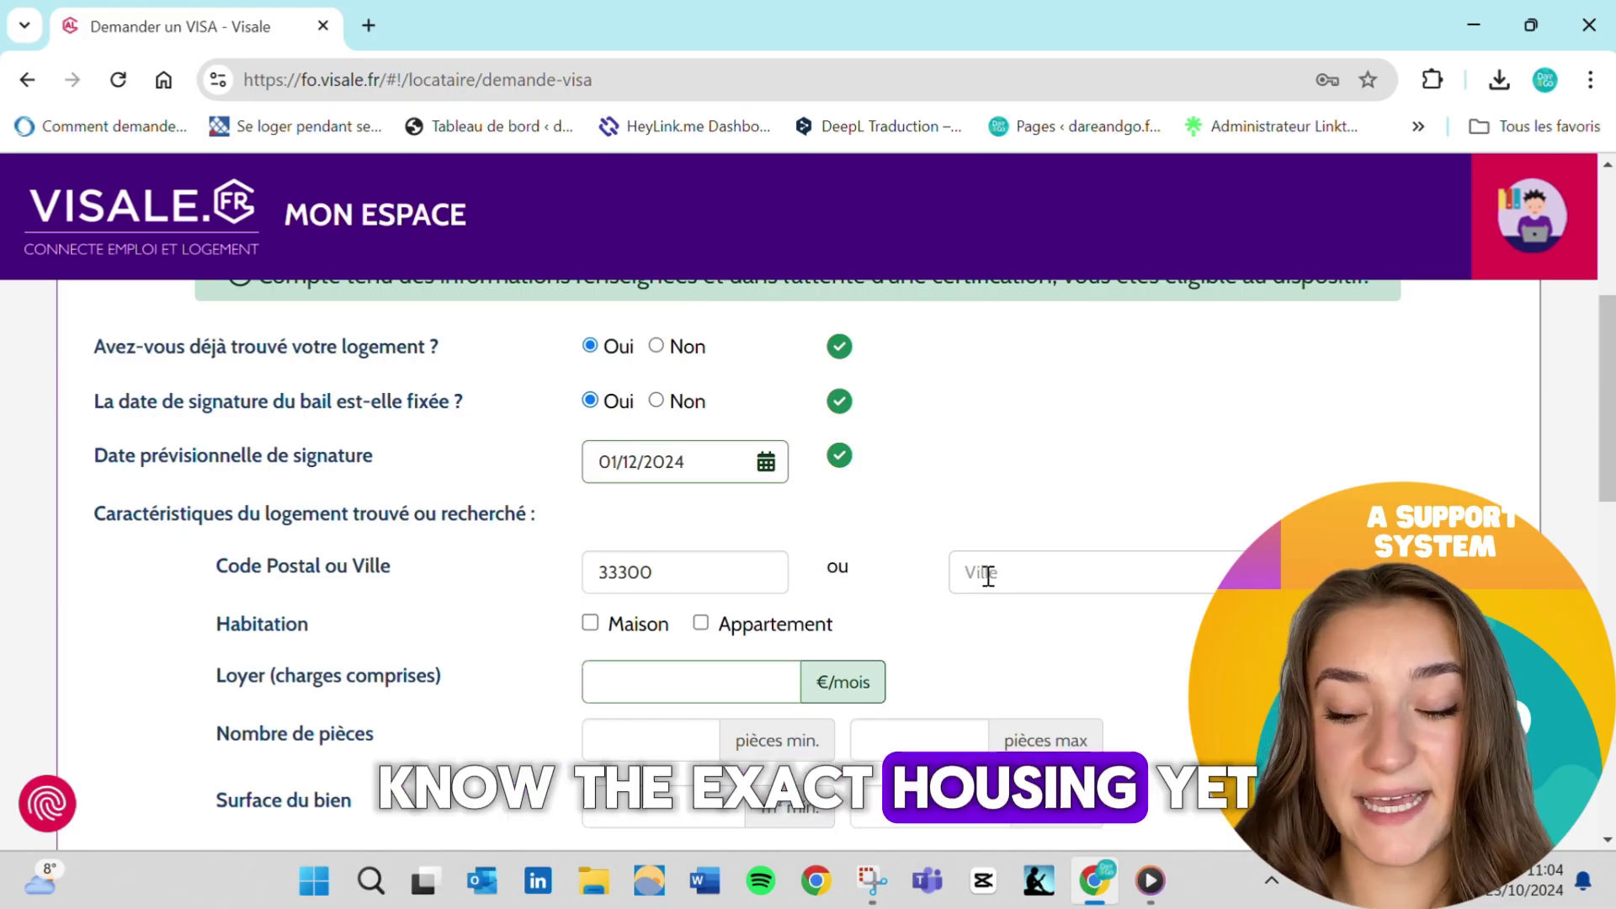
{"action": "type", "text": "B"}
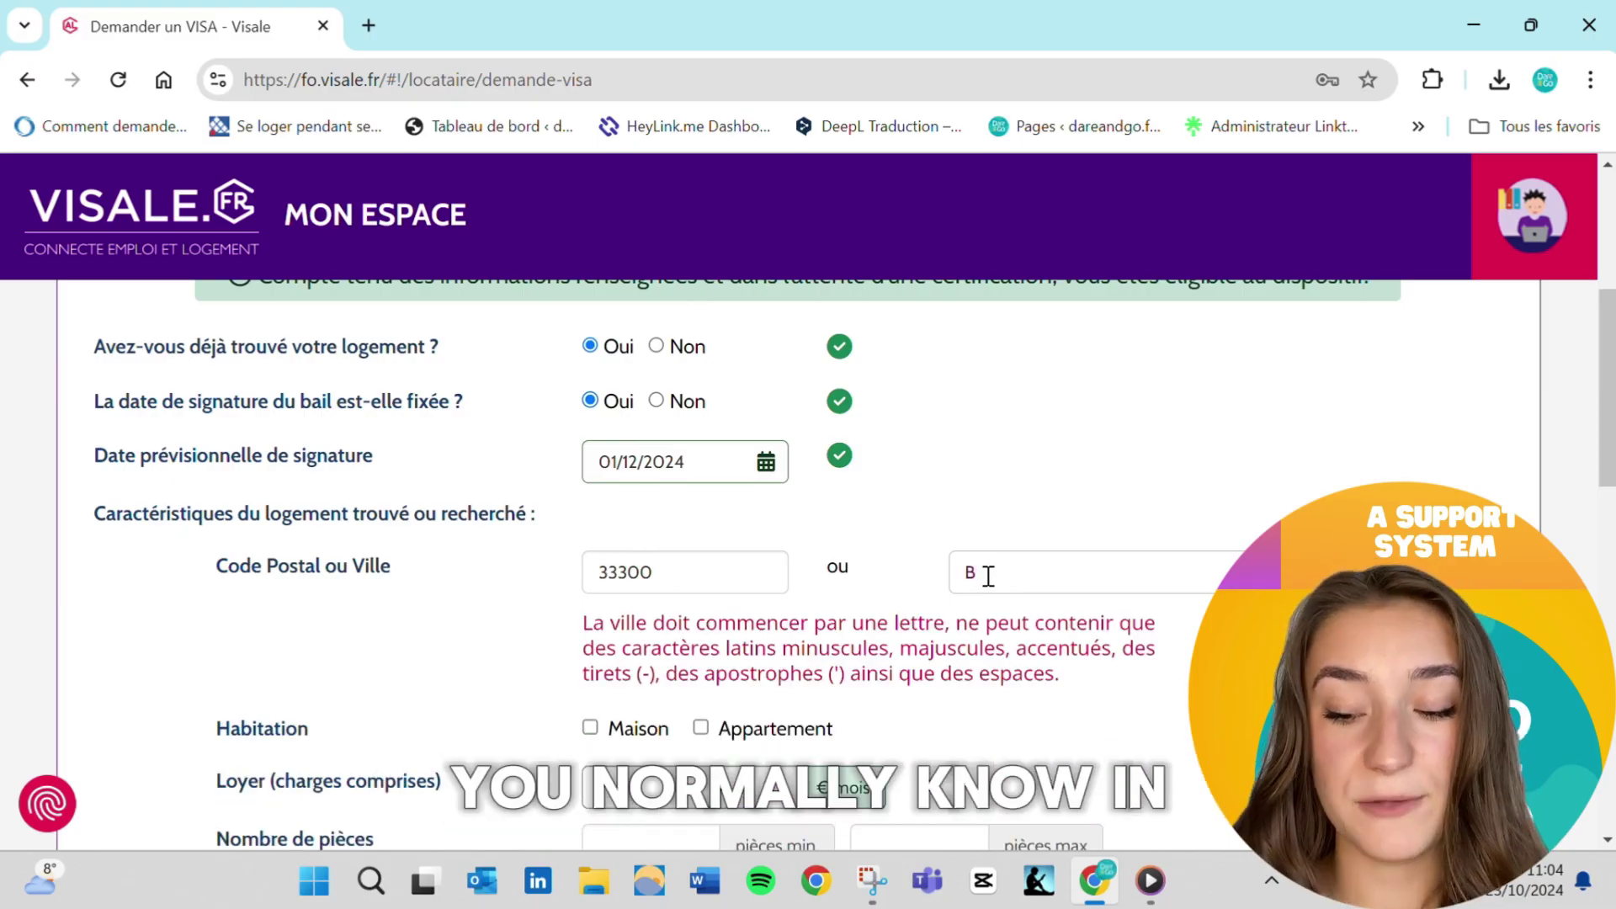
{"action": "type", "text": "ord"}
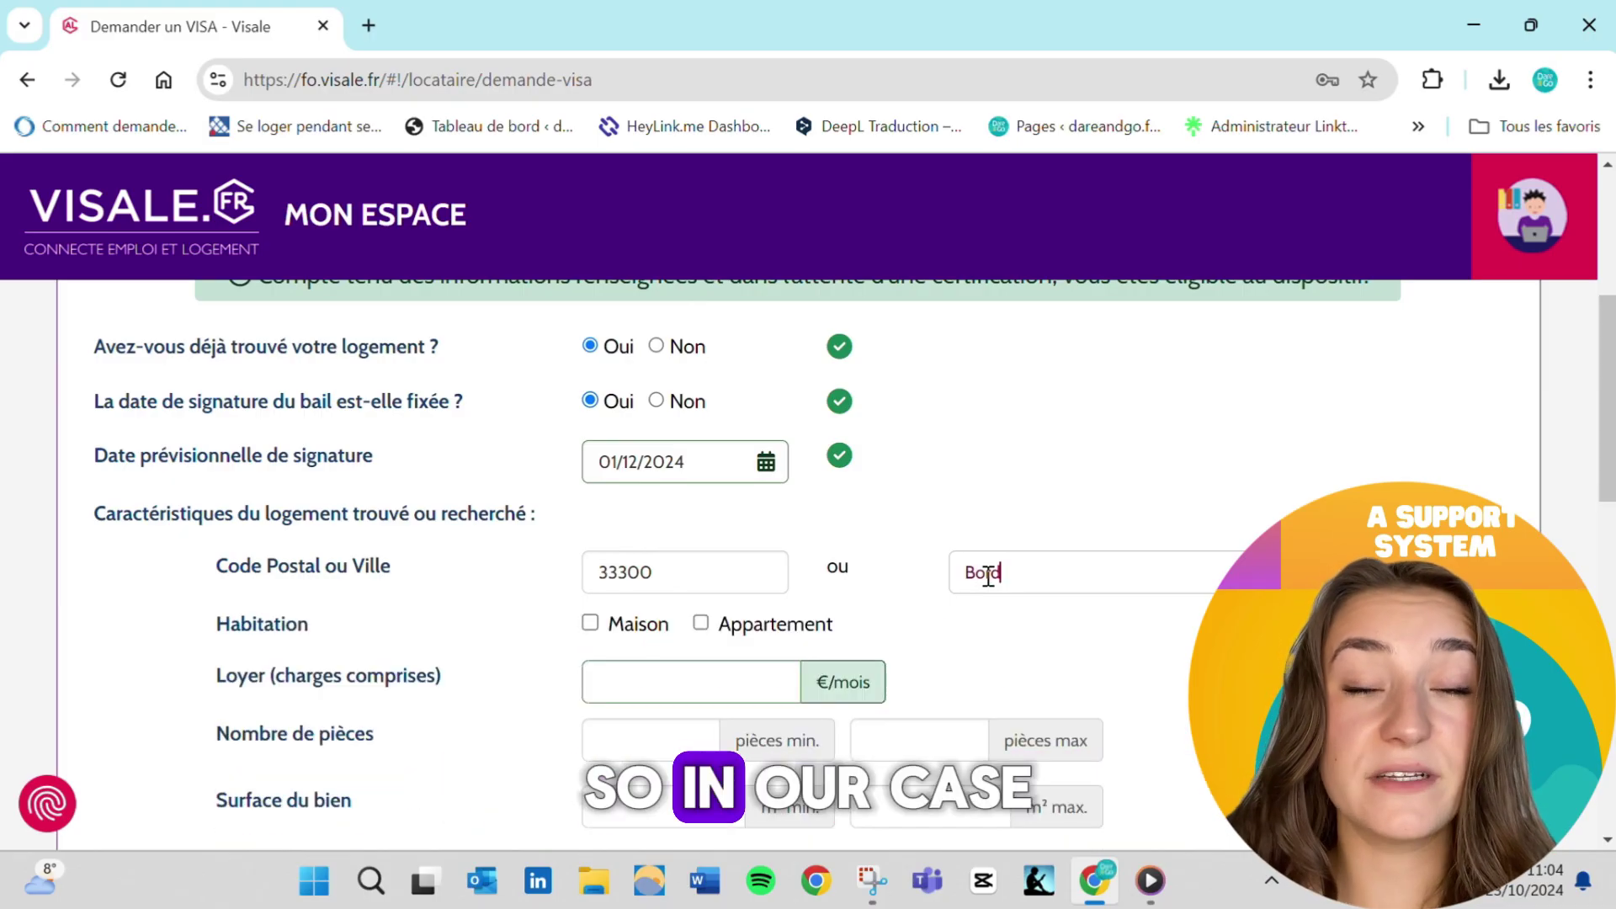
{"action": "type", "text": "eau"}
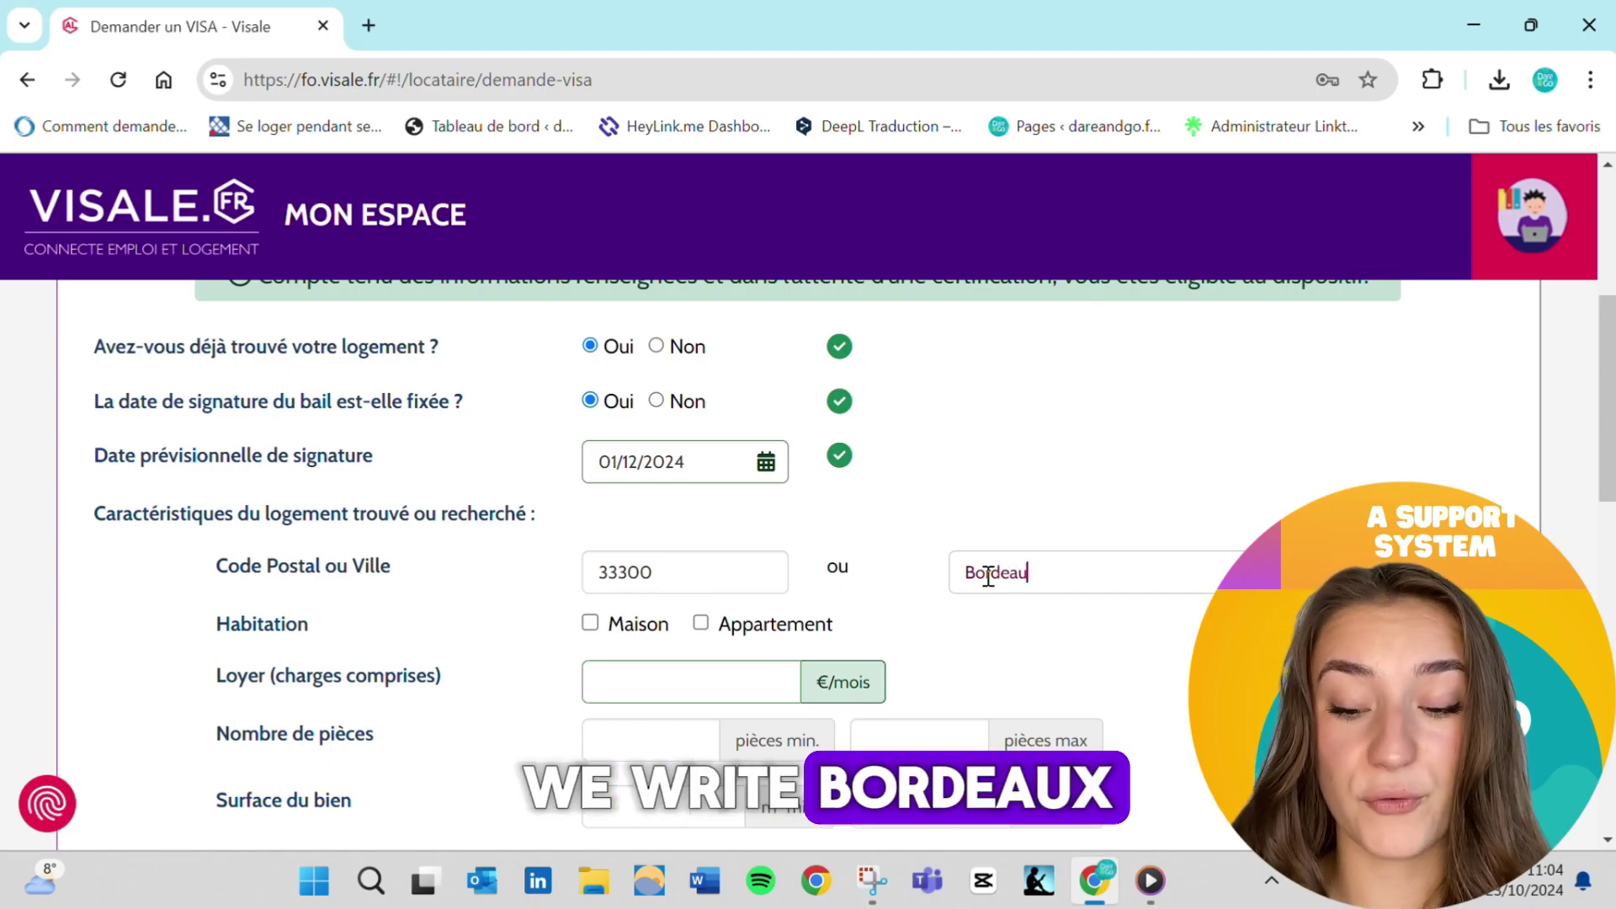
{"action": "type", "text": "x"}
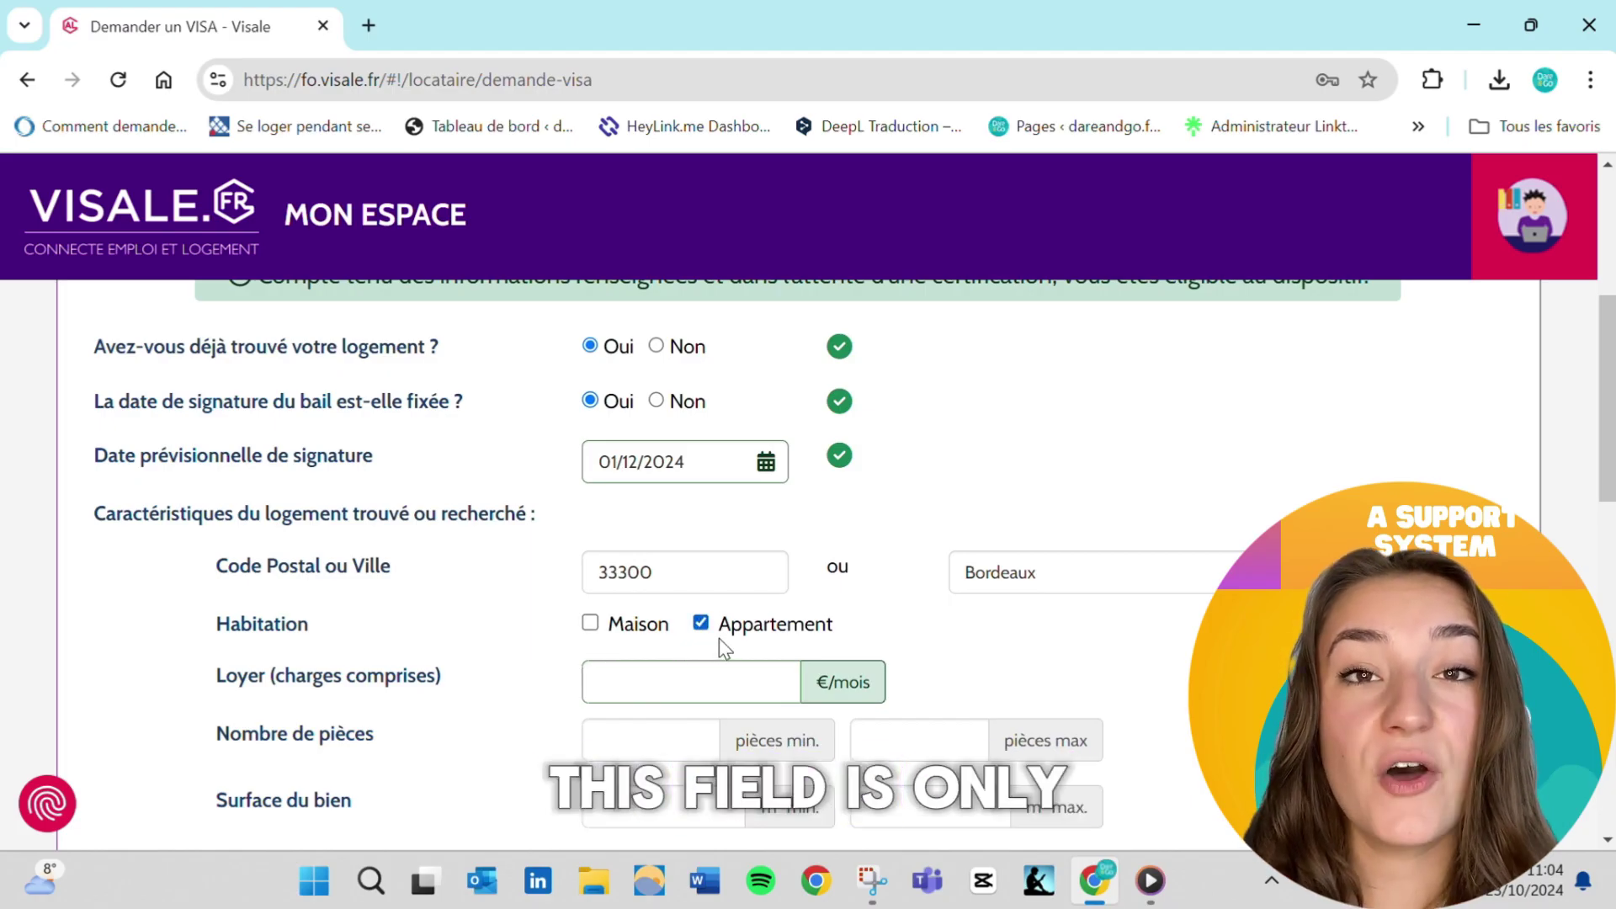
Enter 650 €/month rent, 2 rooms and 50 m², and mark the rental 'Non meublée'
{"action": "scroll", "coordinate": [718, 638], "scroll_direction": "down", "scroll_amount": 2}
{"action": "left_click", "coordinate": [660, 537]}
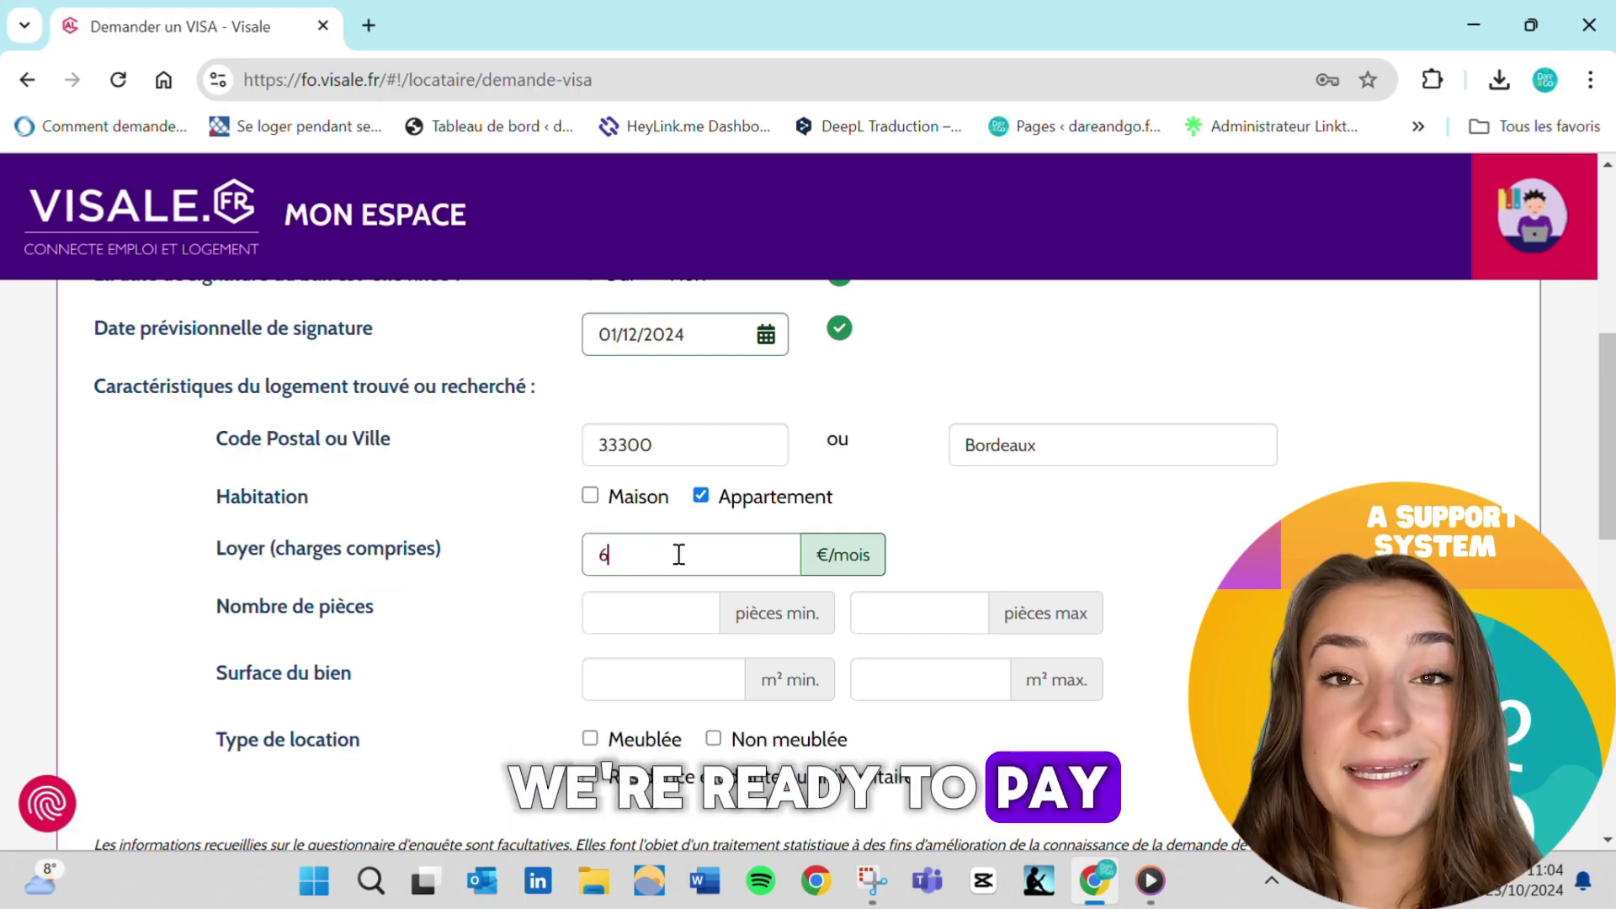
{"action": "type", "text": "50"}
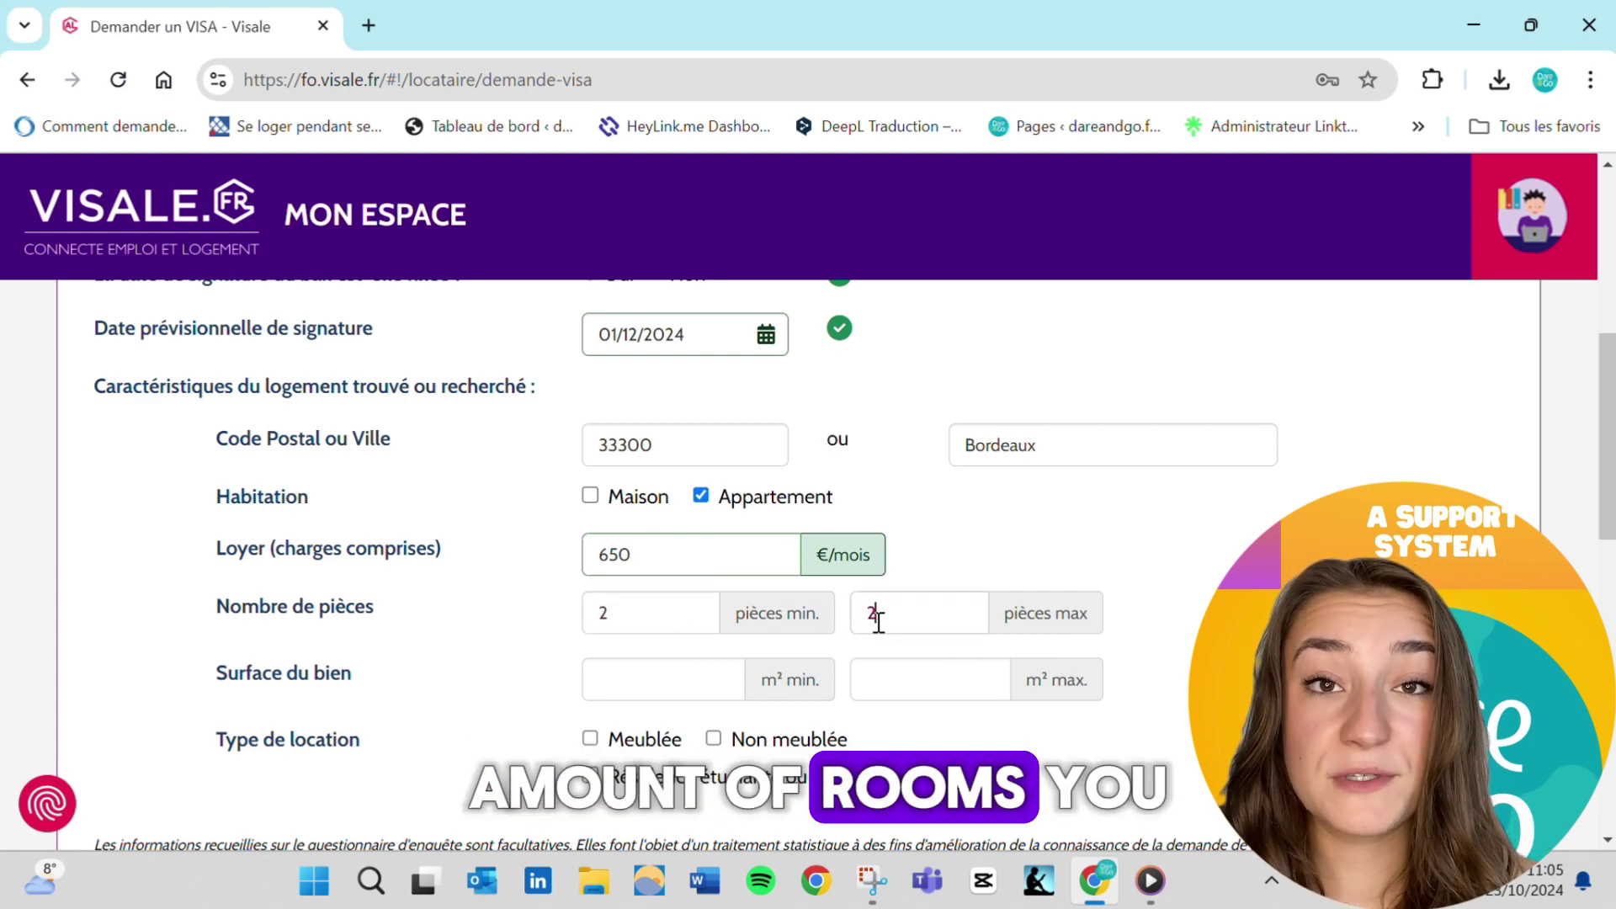
{"action": "scroll", "coordinate": [703, 678], "scroll_direction": "down", "scroll_amount": 1}
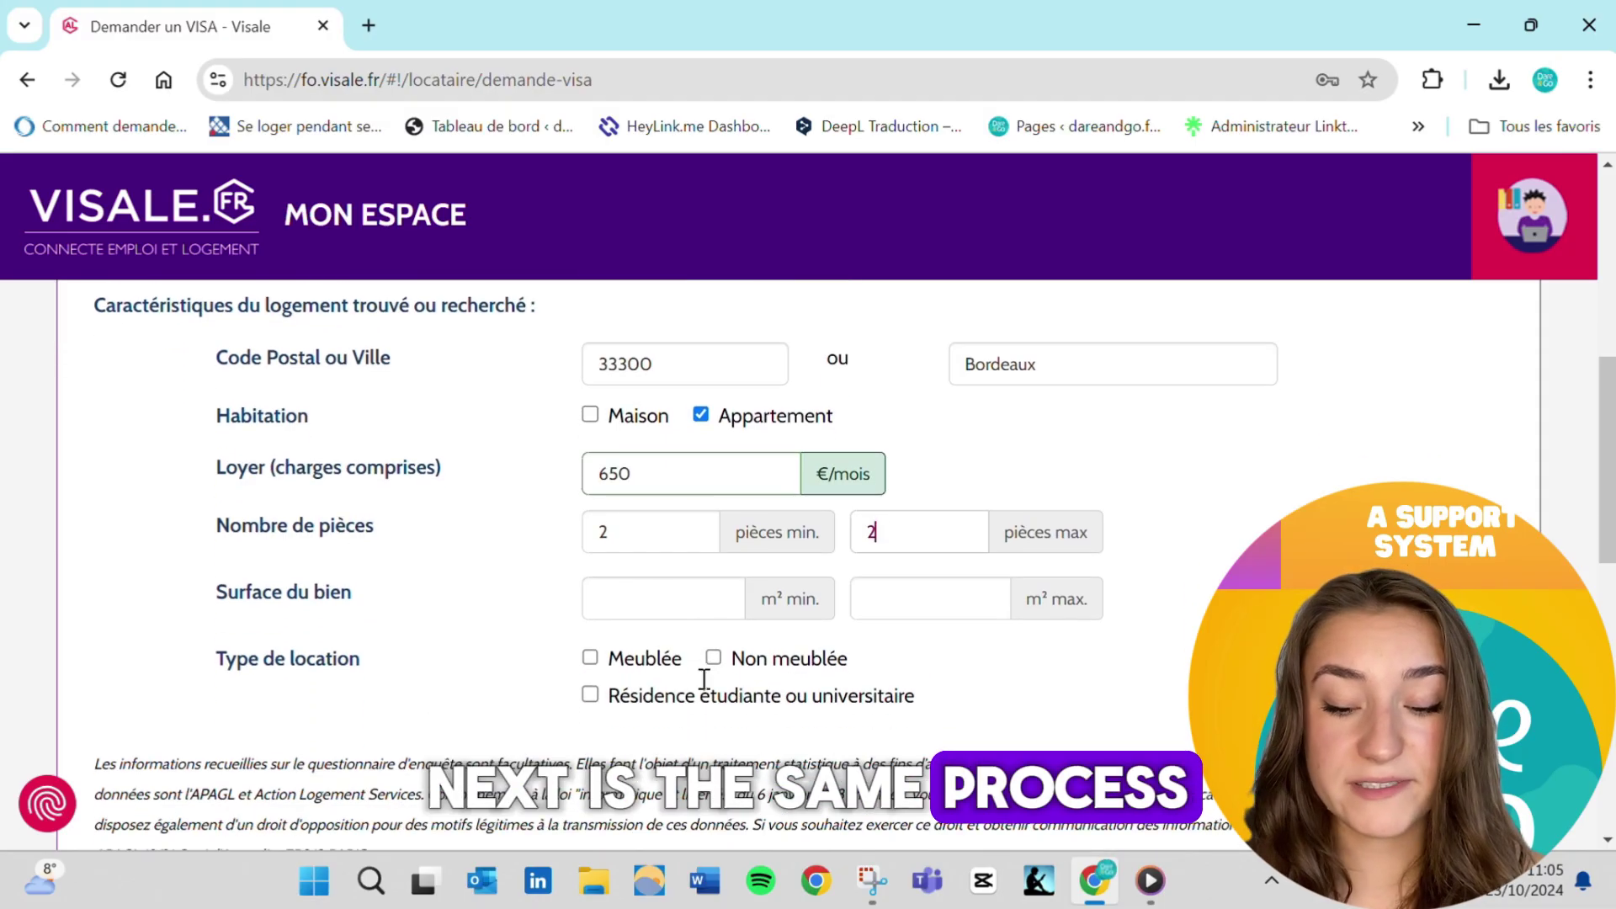
{"action": "type", "text": "50"}
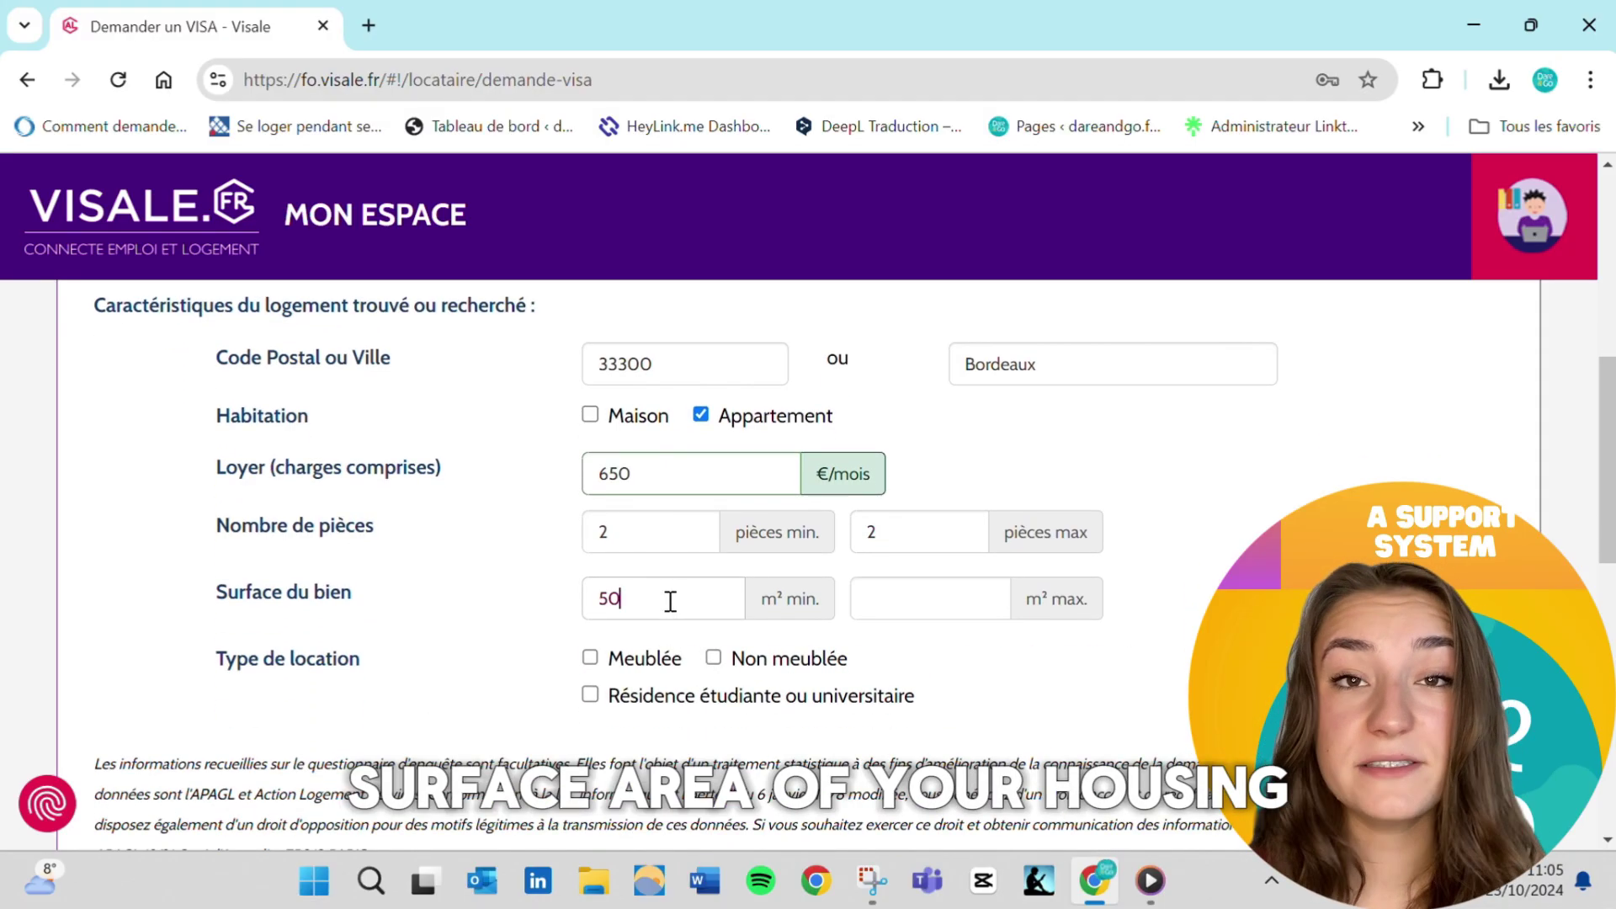
{"action": "left_click", "coordinate": [954, 589]}
{"action": "type", "text": "50"}
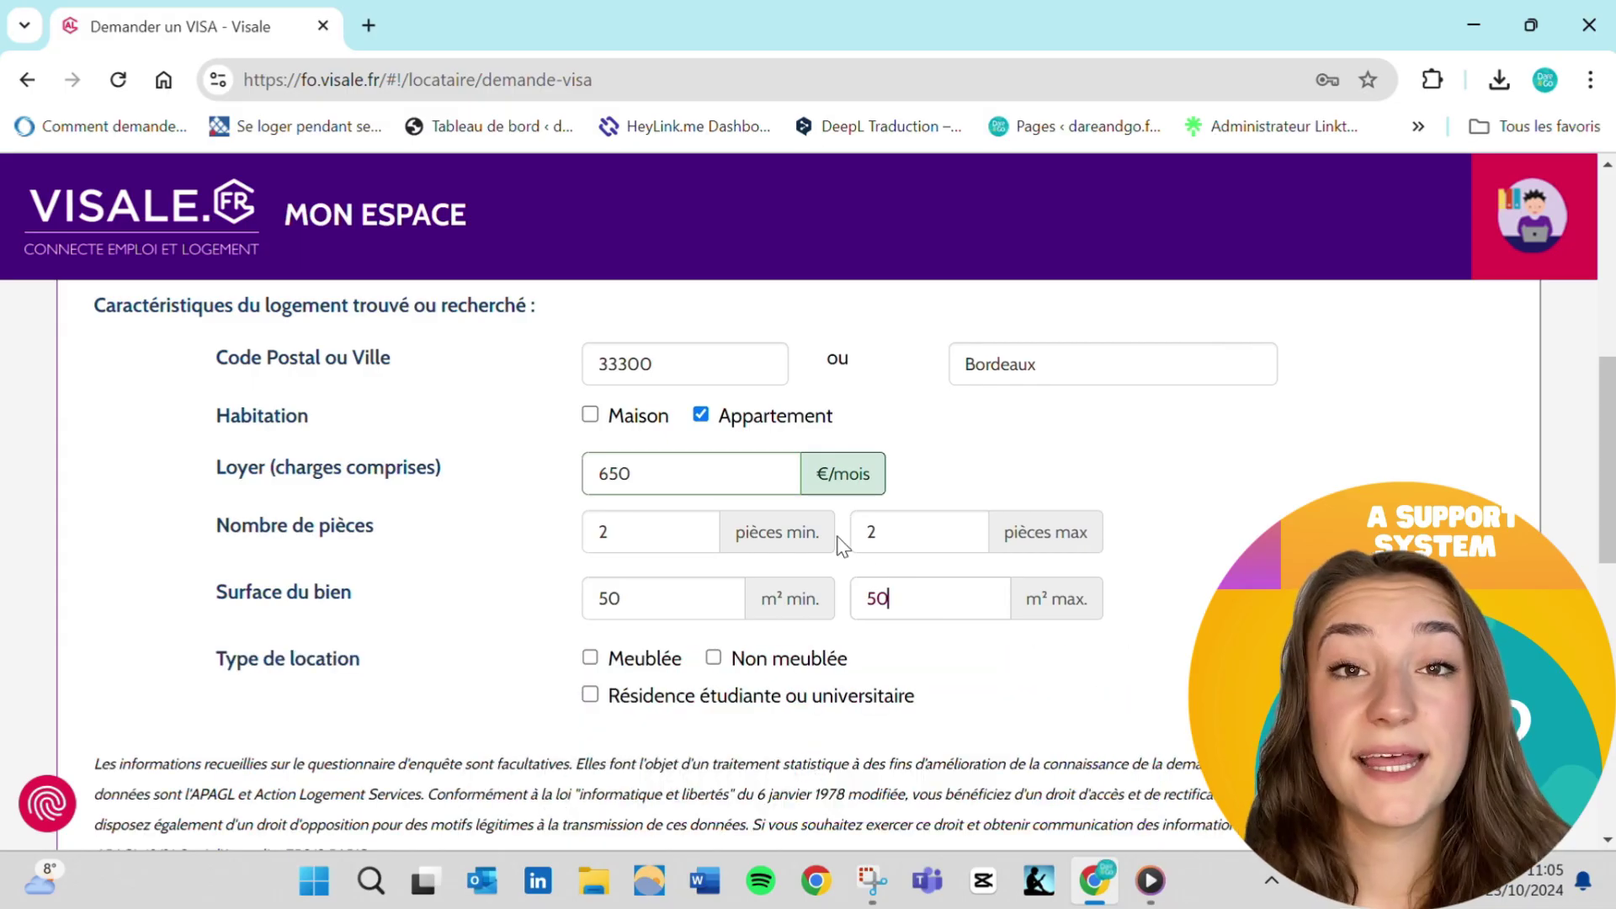
{"action": "scroll", "coordinate": [842, 545], "scroll_direction": "down", "scroll_amount": 1}
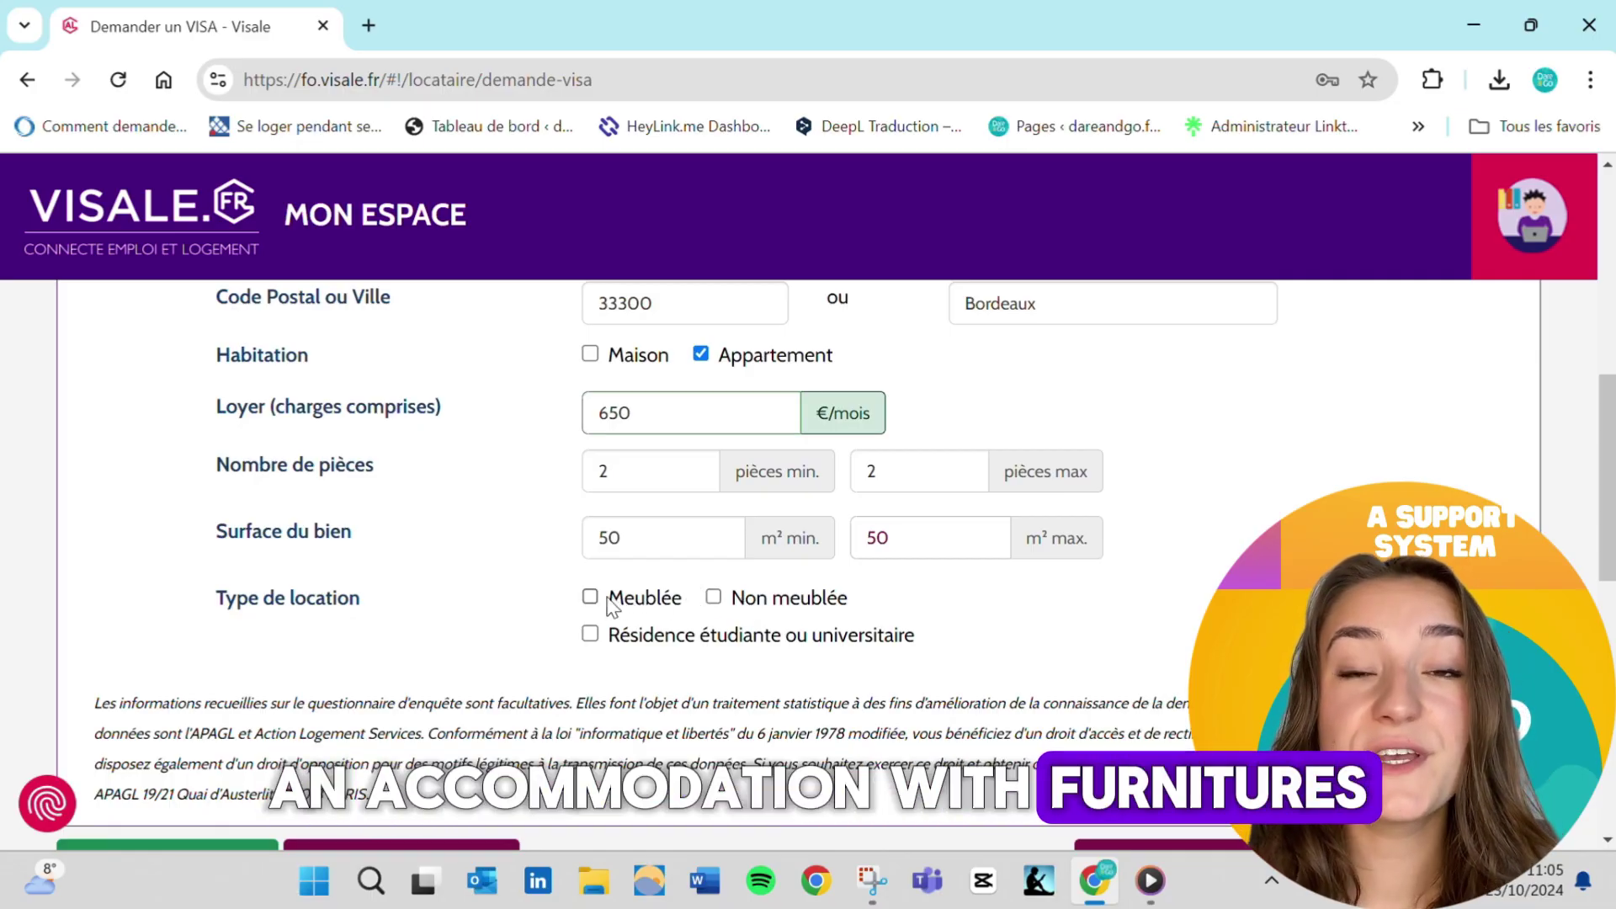
{"action": "left_click", "coordinate": [716, 598]}
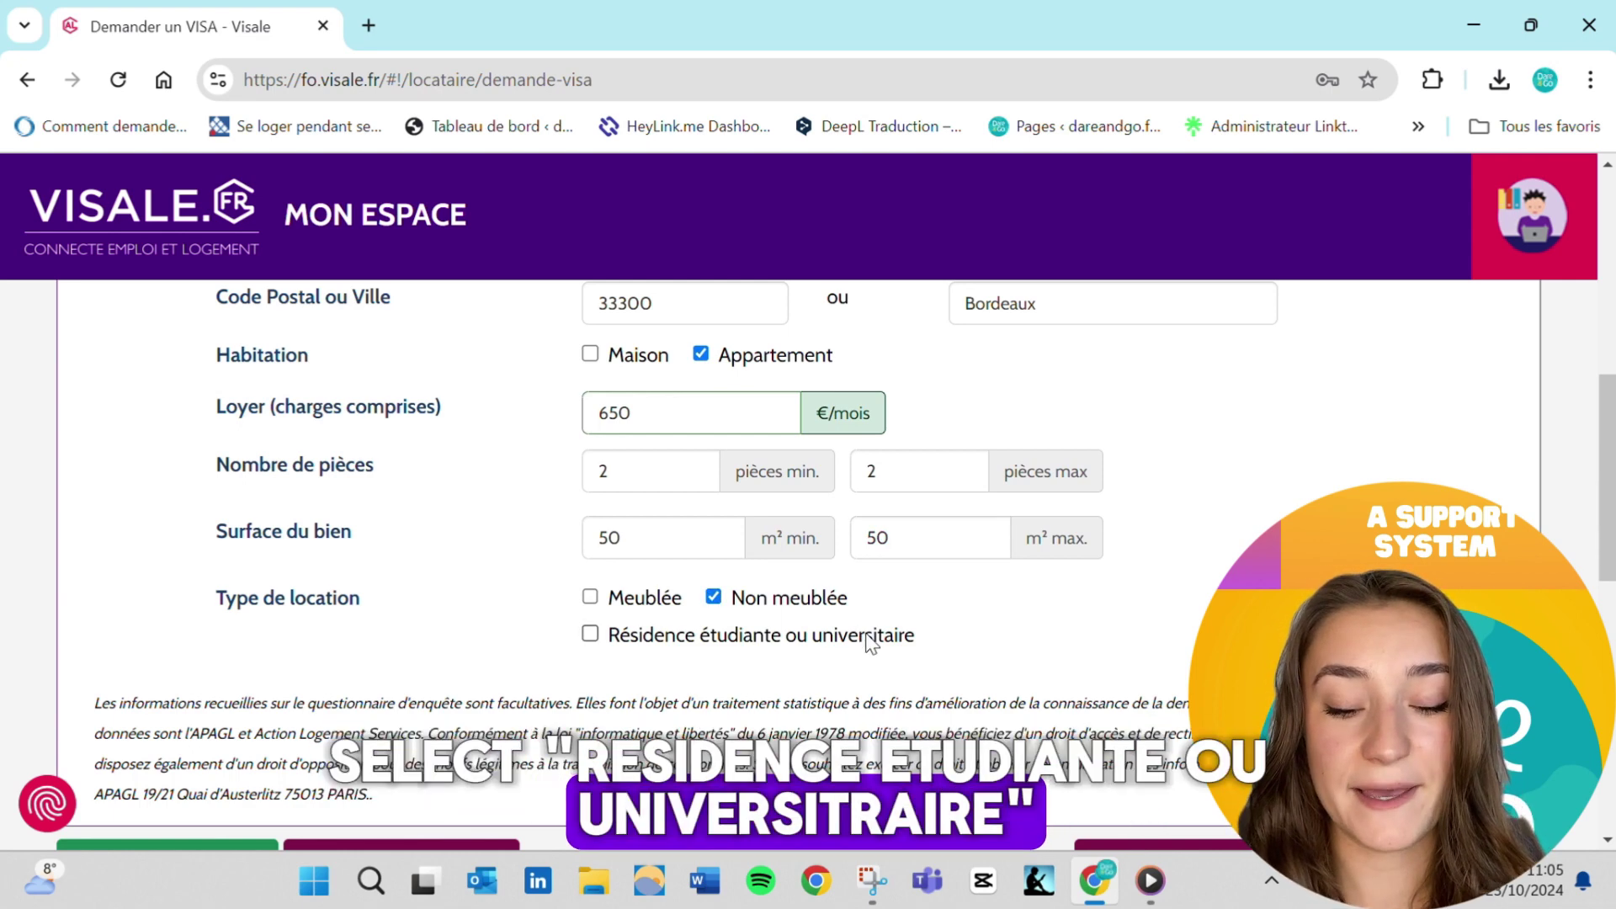
{"action": "scroll", "coordinate": [871, 644], "scroll_direction": "down", "scroll_amount": 3}
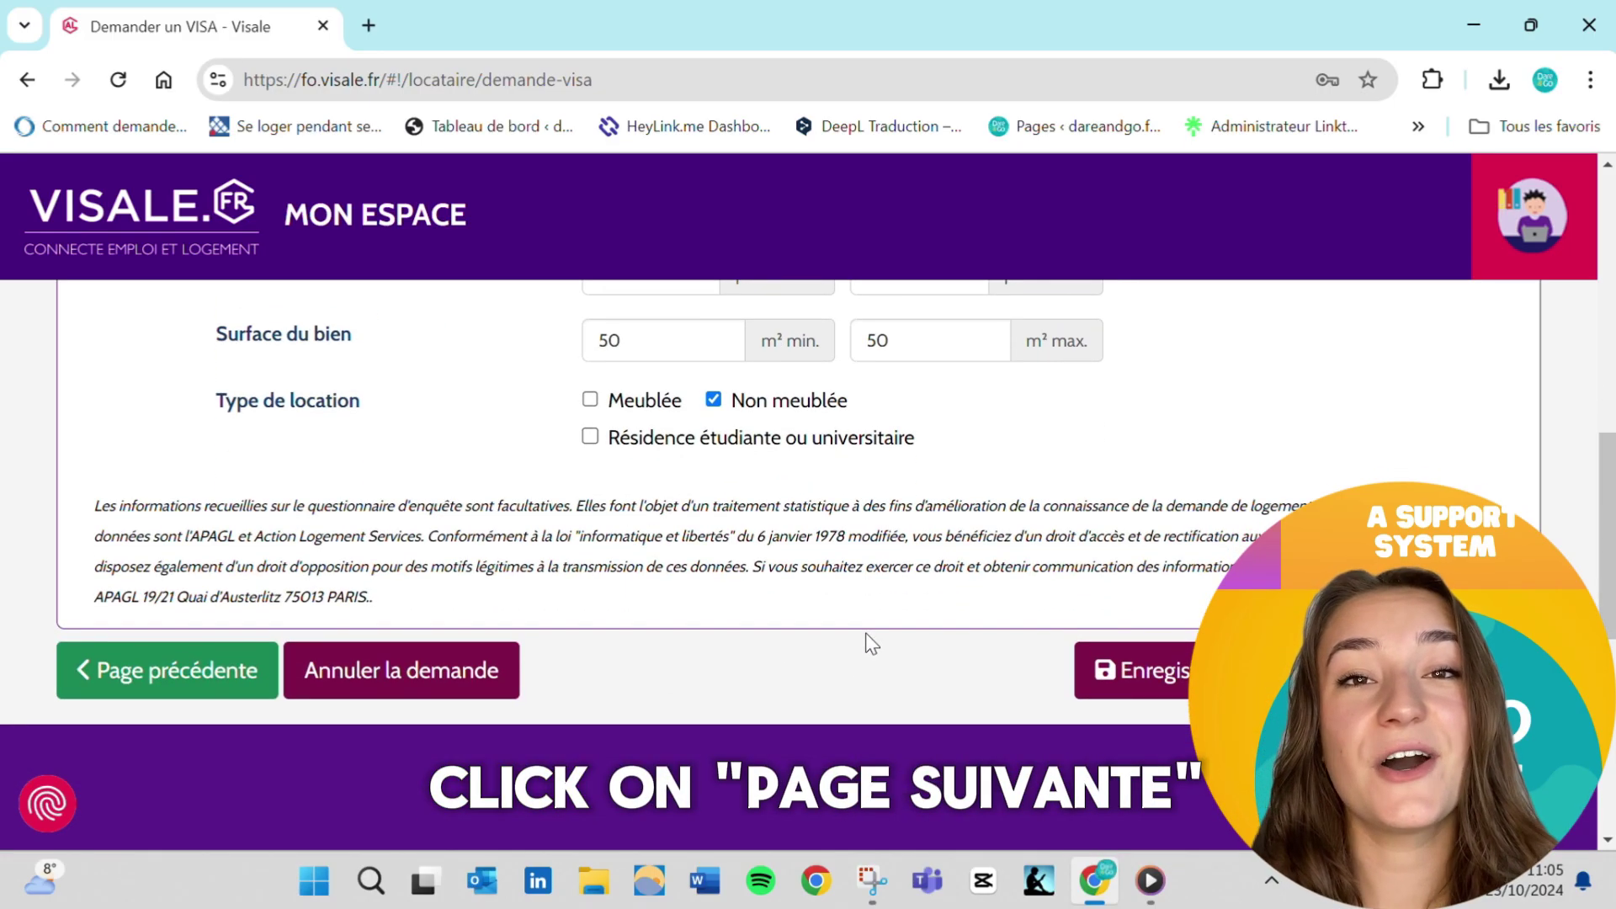
Advance to Étape 3 and answer Non to monthly net resources exceeding the threshold
{"action": "left_click", "coordinate": [1437, 671]}
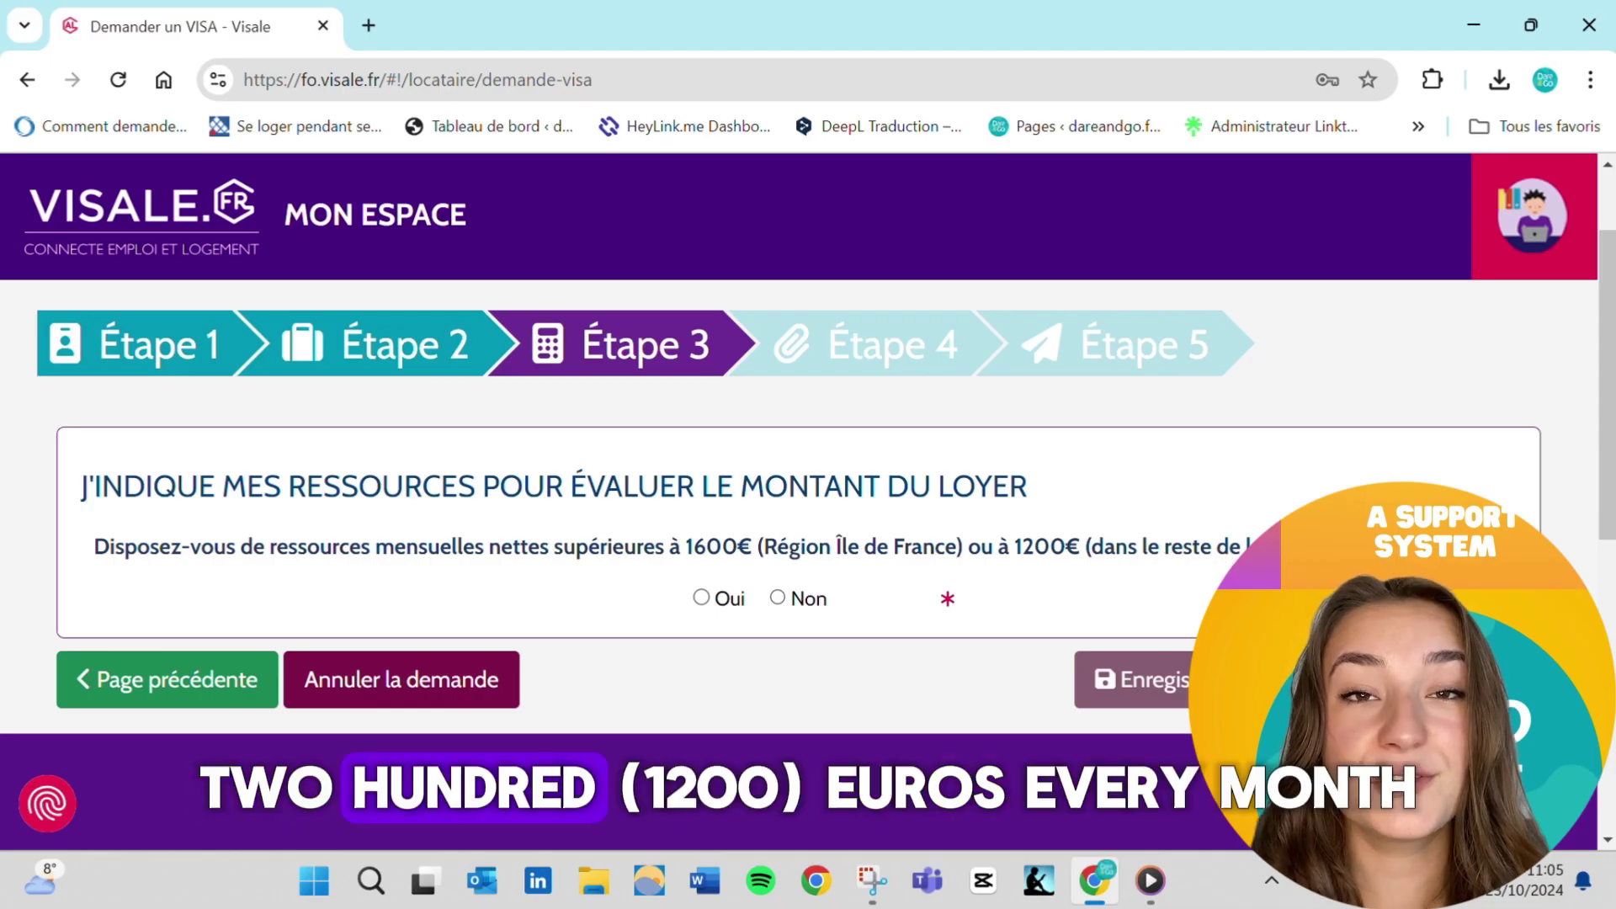
{"action": "left_click", "coordinate": [778, 599]}
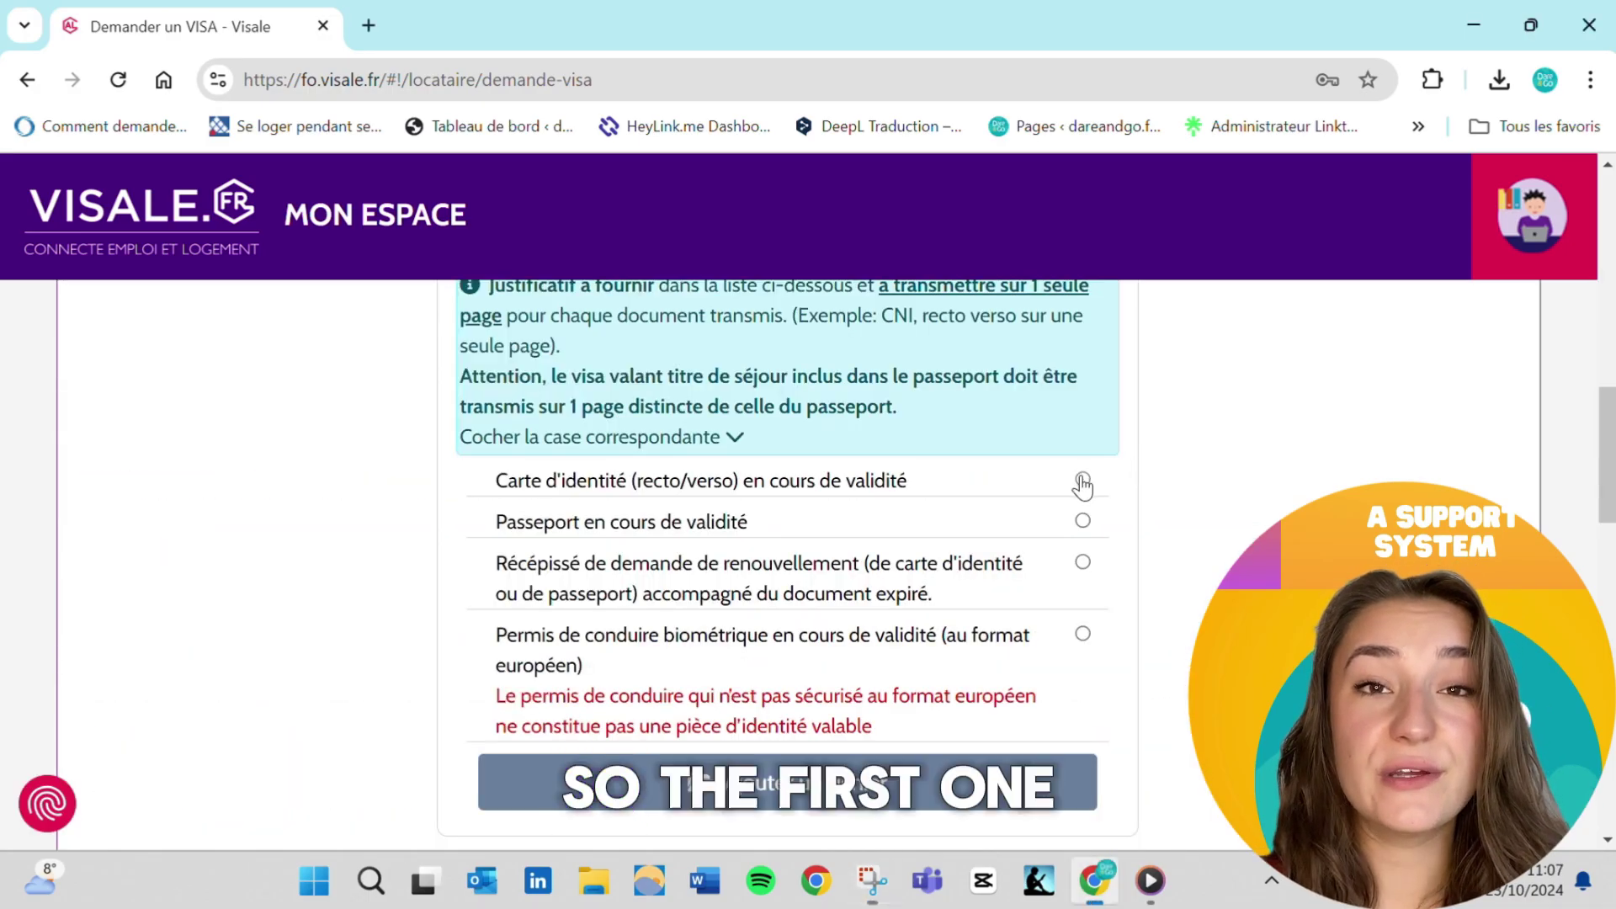
Choose the identity card as the document, valid until 01/10/2026
{"action": "left_click", "coordinate": [1083, 480]}
{"action": "scroll", "coordinate": [967, 660], "scroll_direction": "down", "scroll_amount": 1}
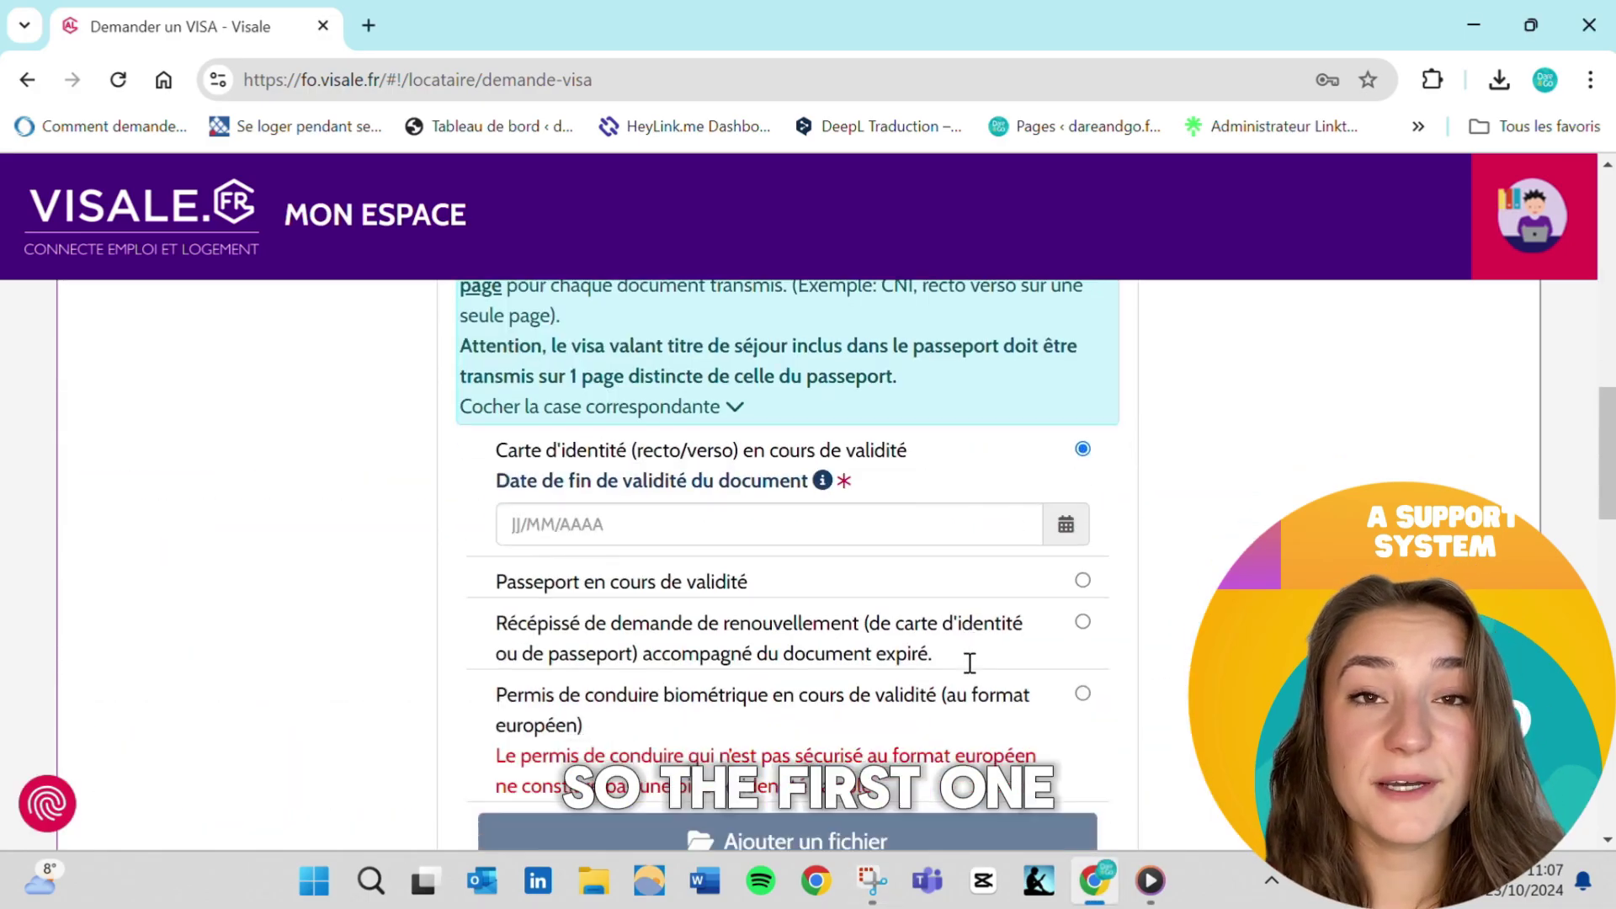
{"action": "left_click", "coordinate": [749, 488]}
{"action": "left_click", "coordinate": [762, 542]}
{"action": "left_click", "coordinate": [711, 422]}
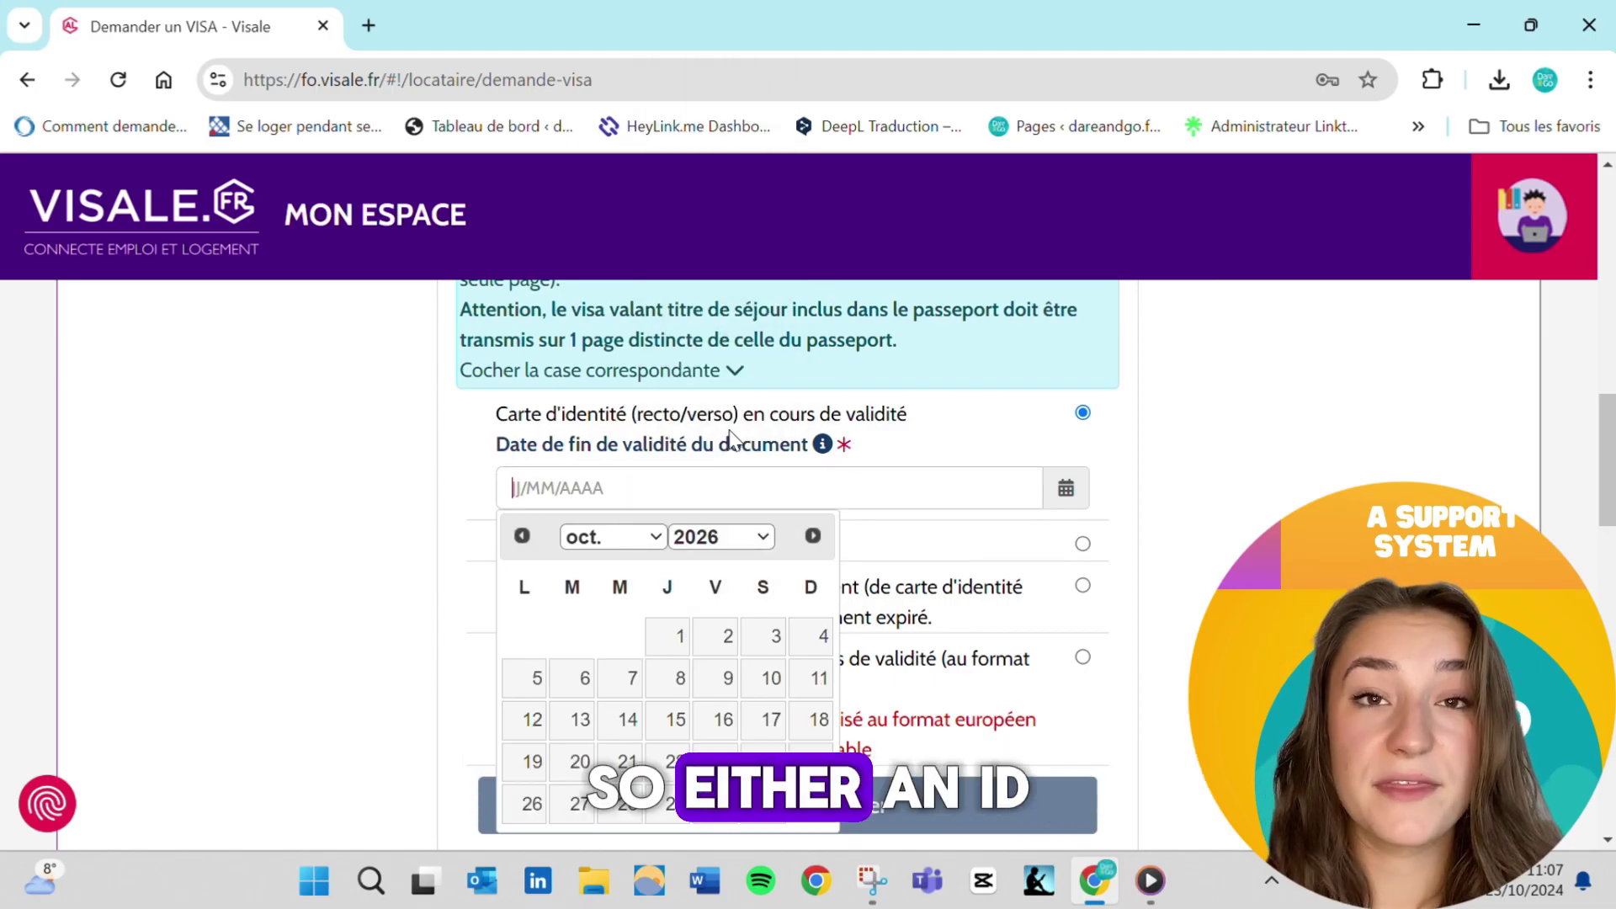
{"action": "left_click", "coordinate": [680, 642]}
{"action": "scroll", "coordinate": [888, 589], "scroll_direction": "down", "scroll_amount": 5}
{"action": "left_click", "coordinate": [873, 578]}
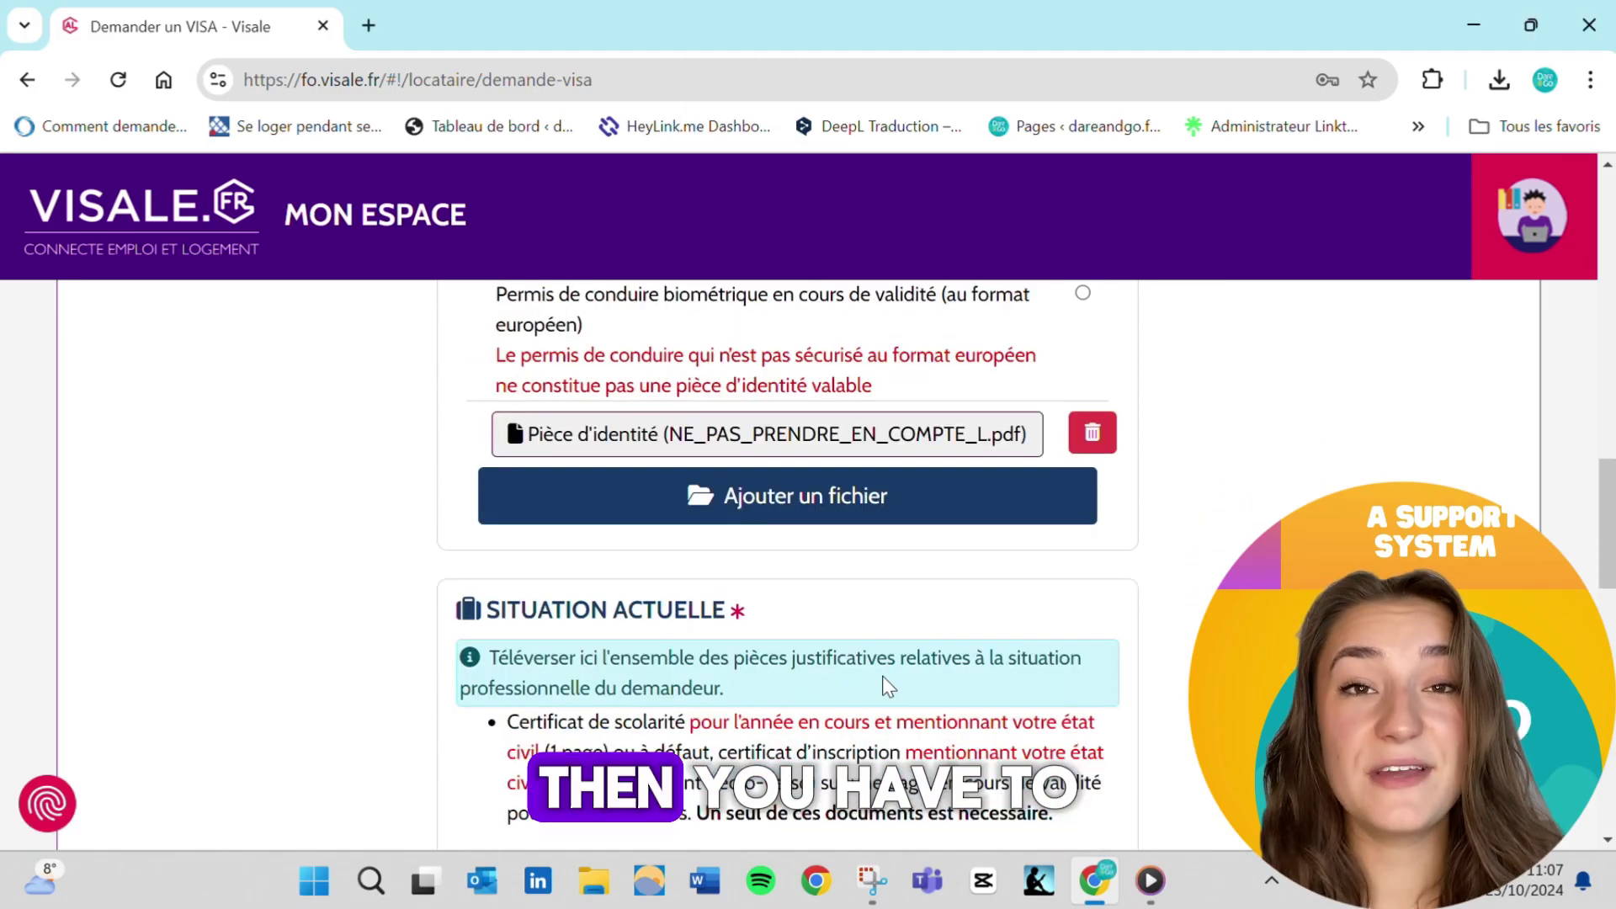
Attach the current-situation document and the tax notice (Avis d'imposition)
{"action": "scroll", "coordinate": [884, 683], "scroll_direction": "down", "scroll_amount": 1}
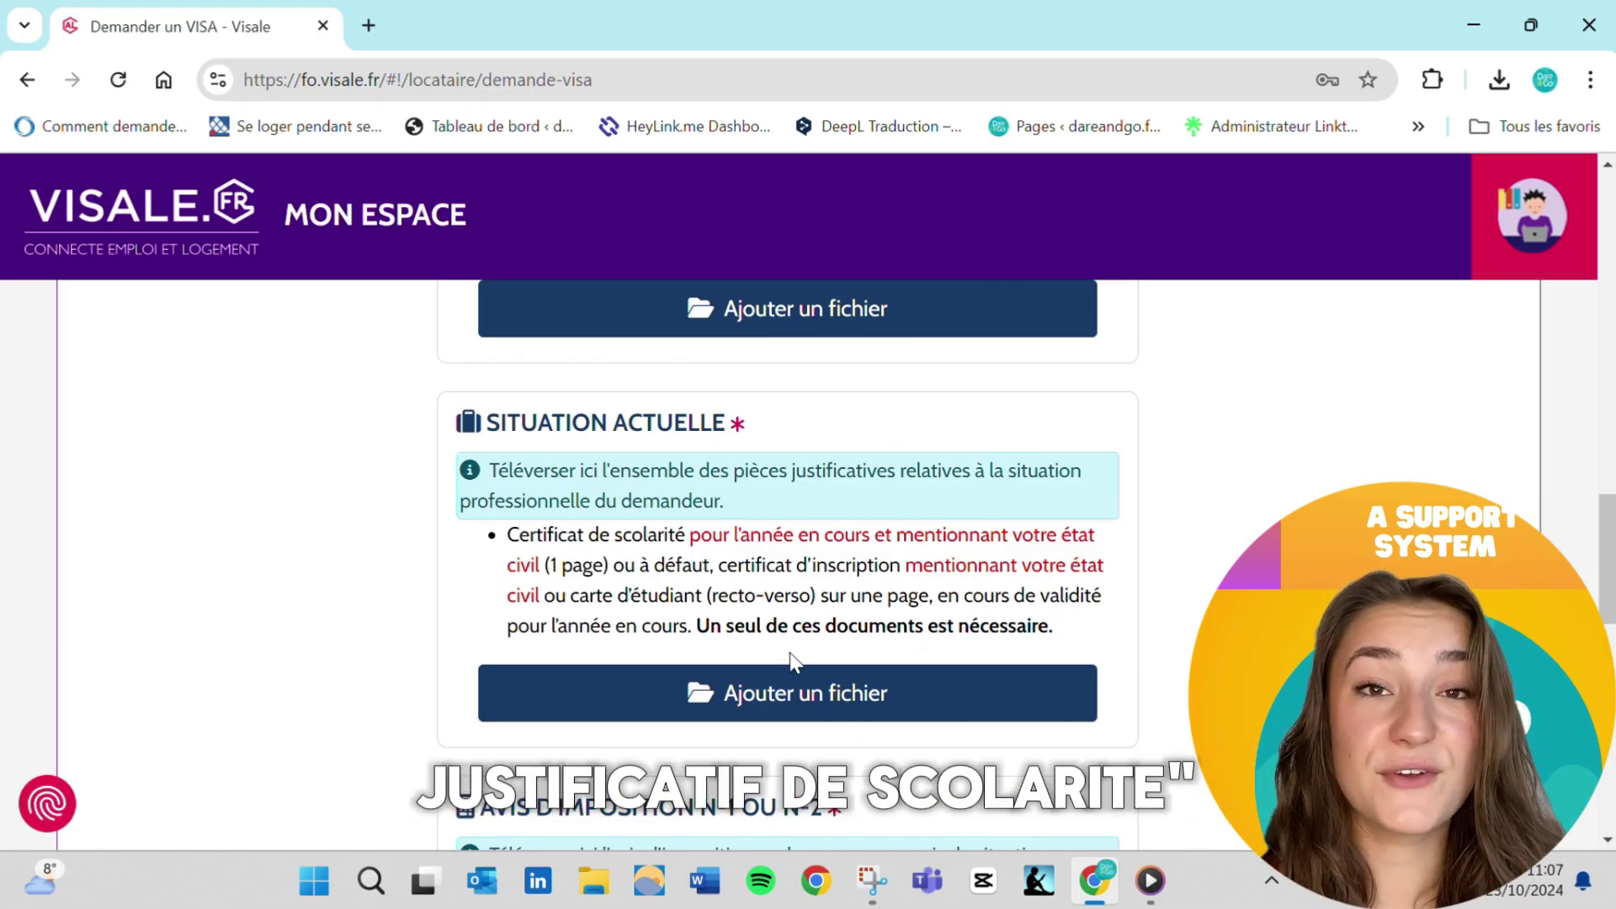
{"action": "left_click", "coordinate": [859, 705]}
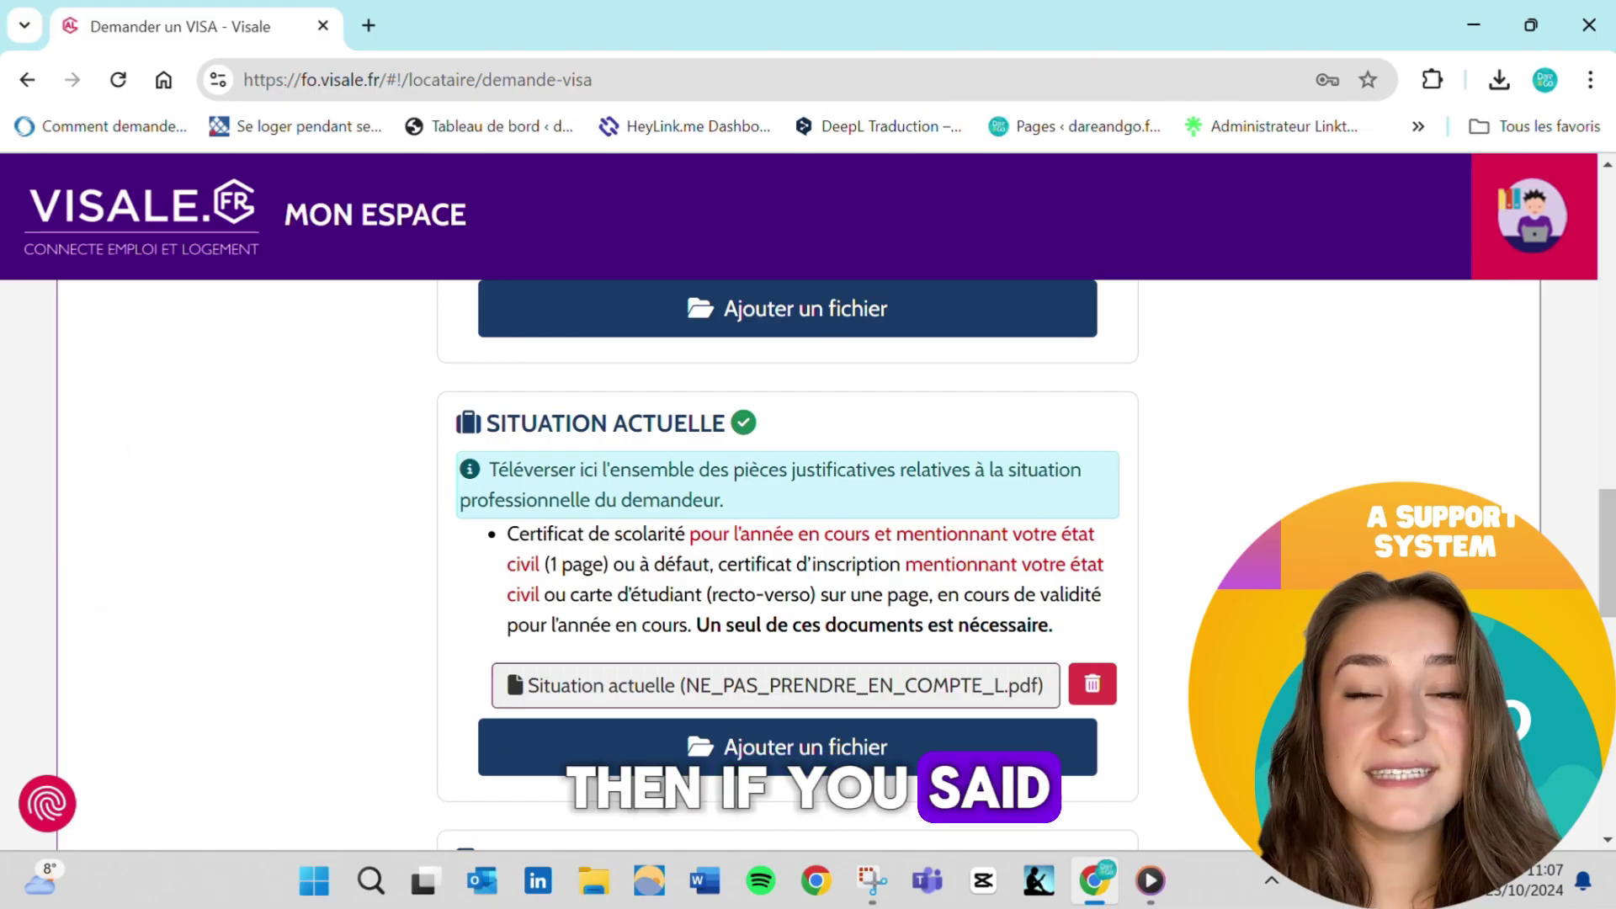
{"action": "scroll", "coordinate": [902, 627], "scroll_direction": "down", "scroll_amount": 3}
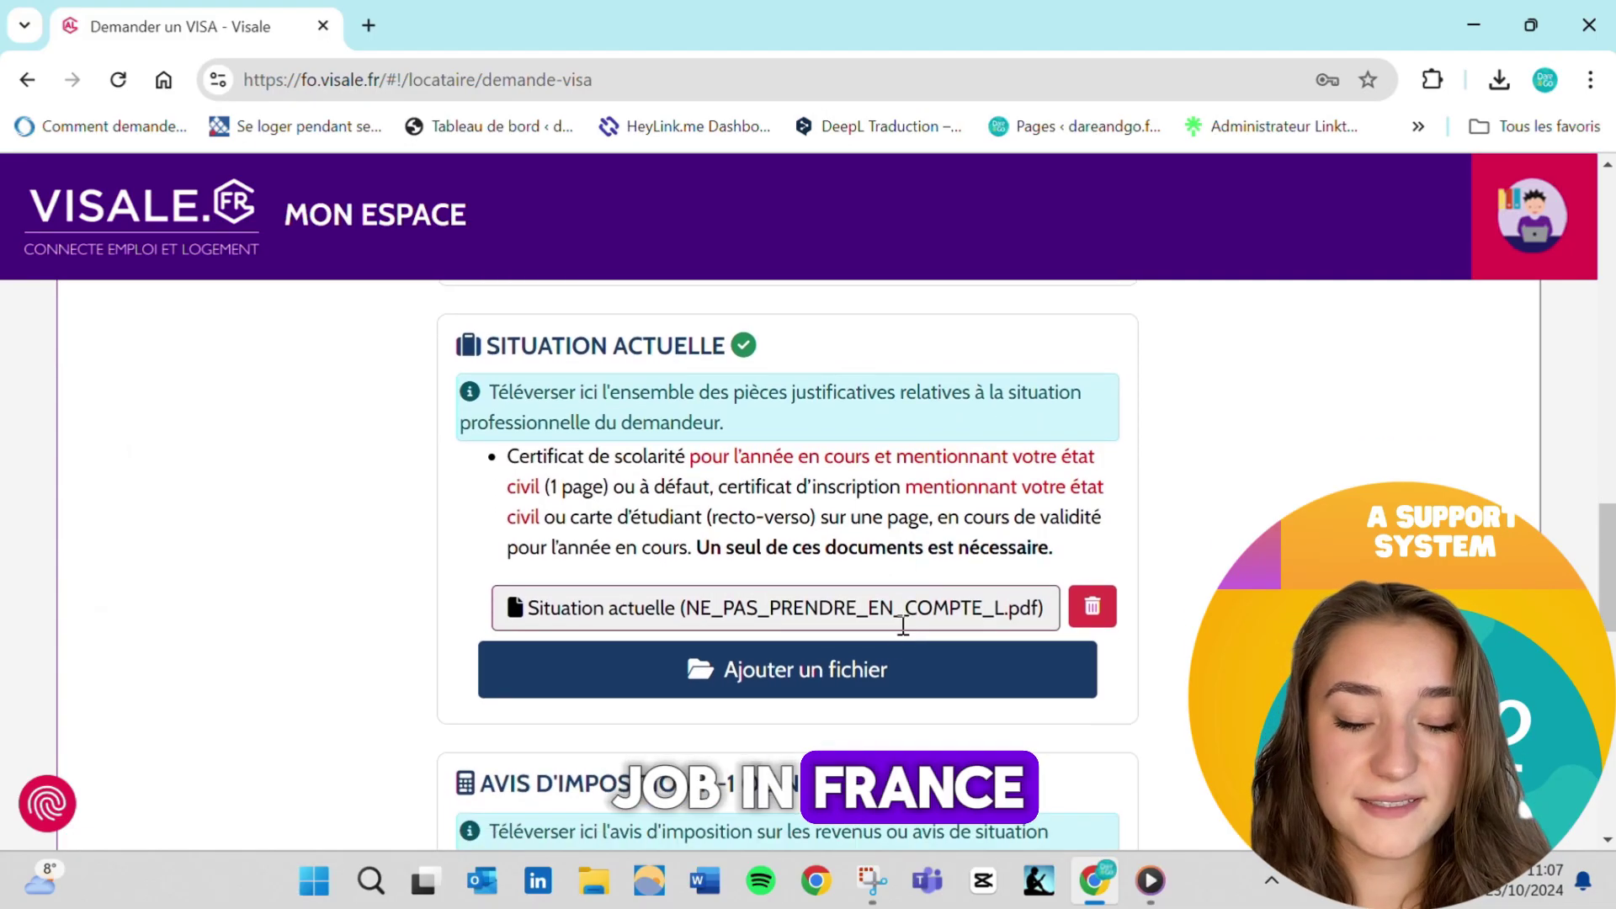
{"action": "scroll", "coordinate": [1002, 508], "scroll_direction": "down", "scroll_amount": 3}
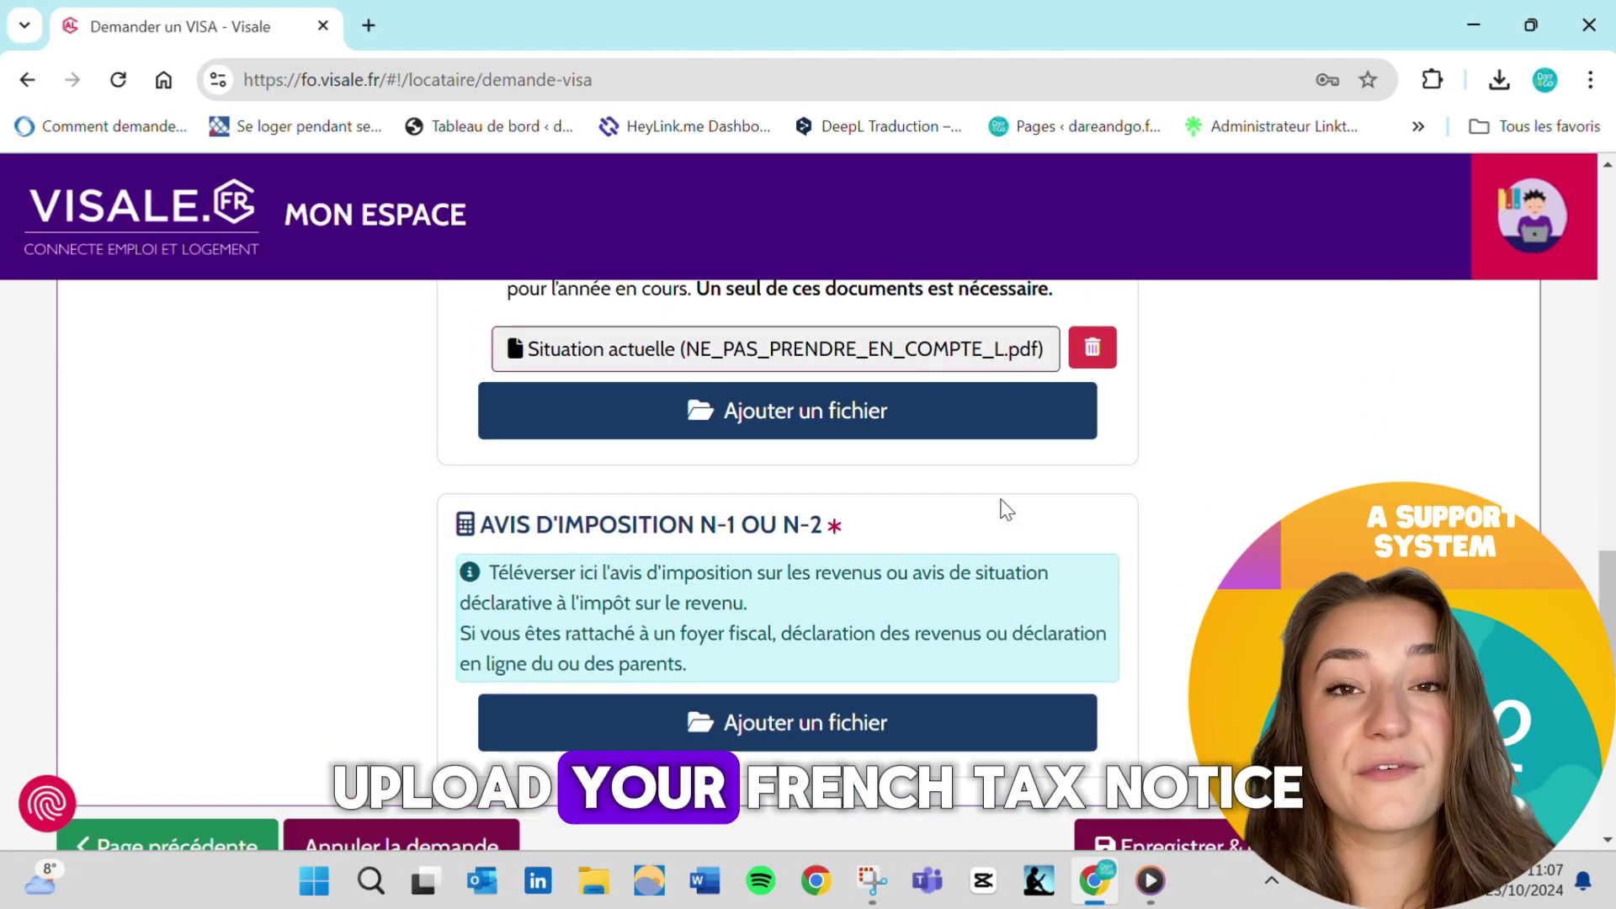
{"action": "scroll", "coordinate": [1001, 501], "scroll_direction": "down", "scroll_amount": 1}
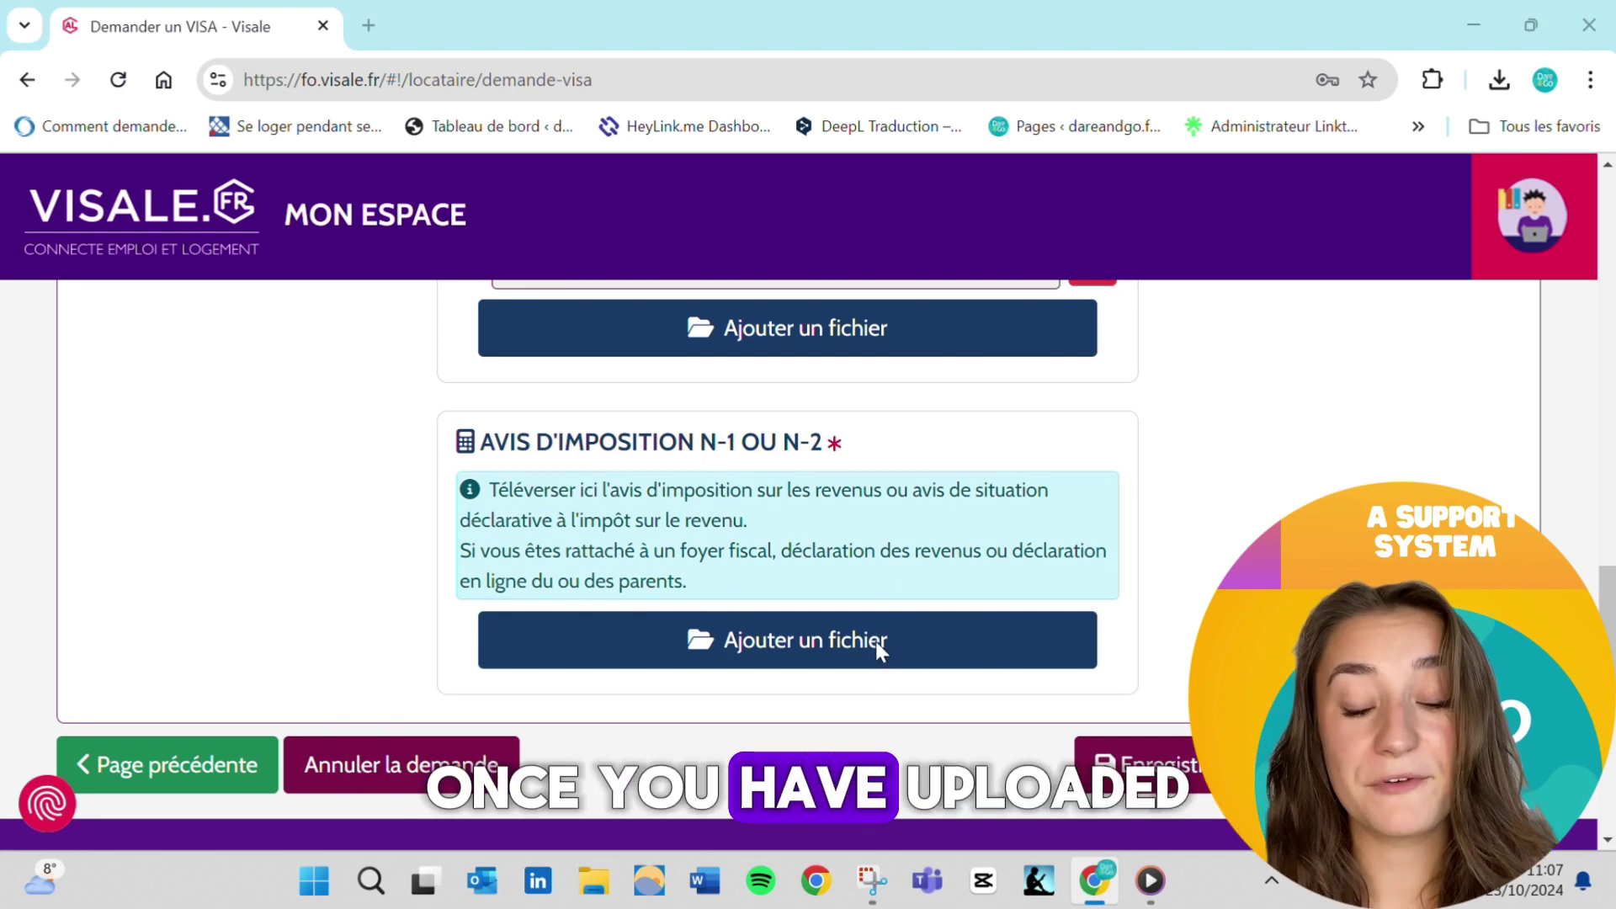
{"action": "left_click", "coordinate": [876, 643]}
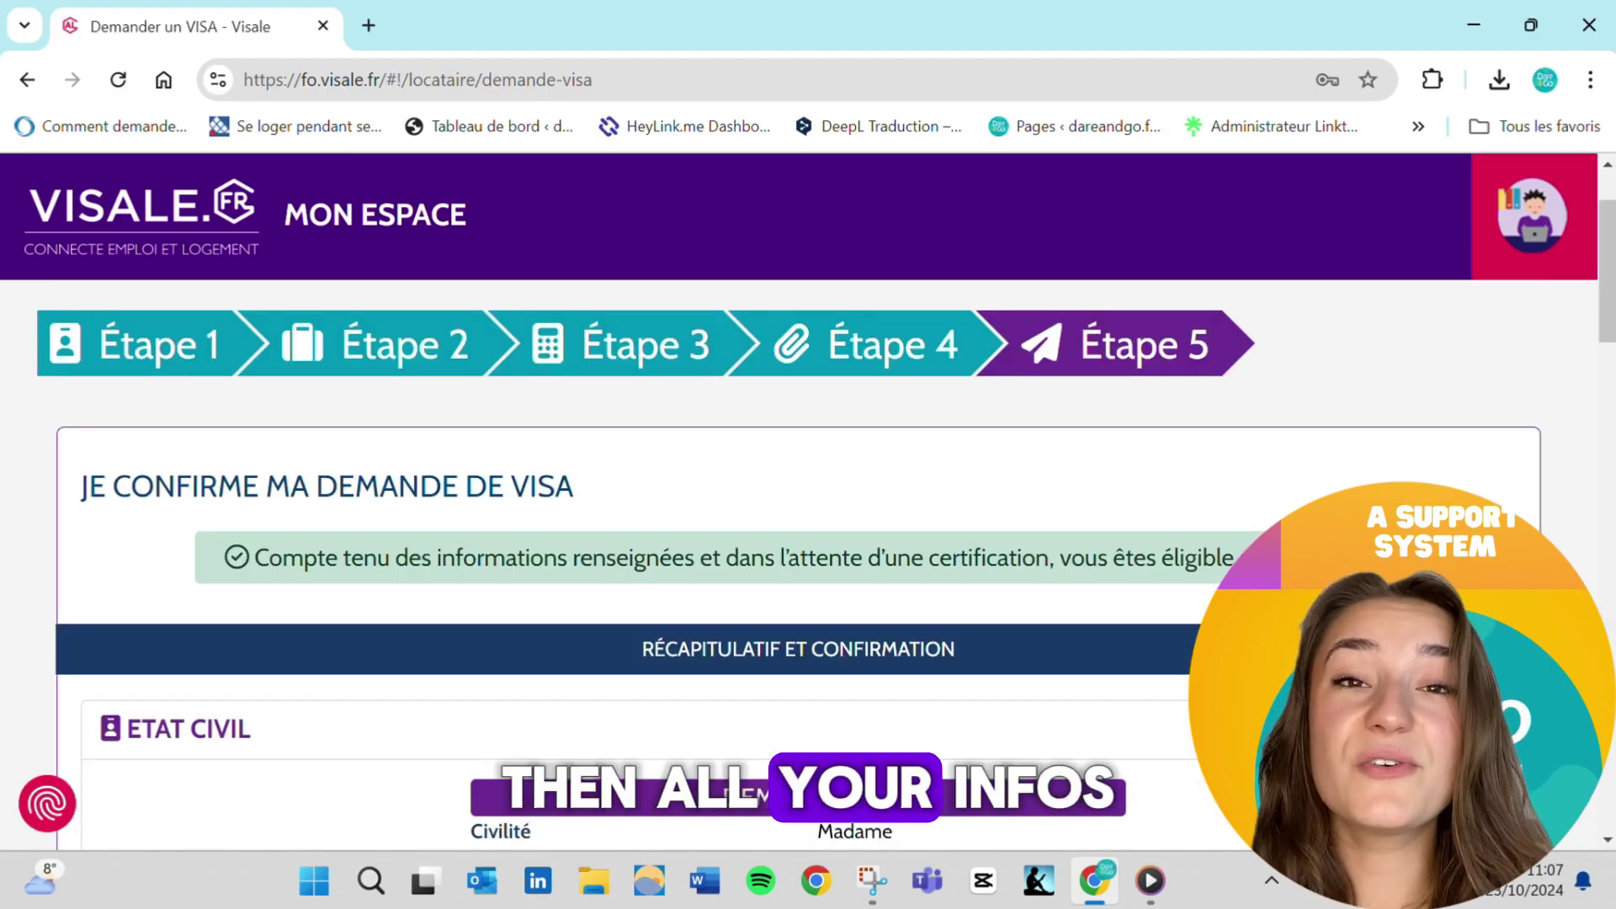
Review the recap, expanding the current situation and supporting documents sections
{"action": "scroll", "coordinate": [957, 578], "scroll_direction": "down", "scroll_amount": 7}
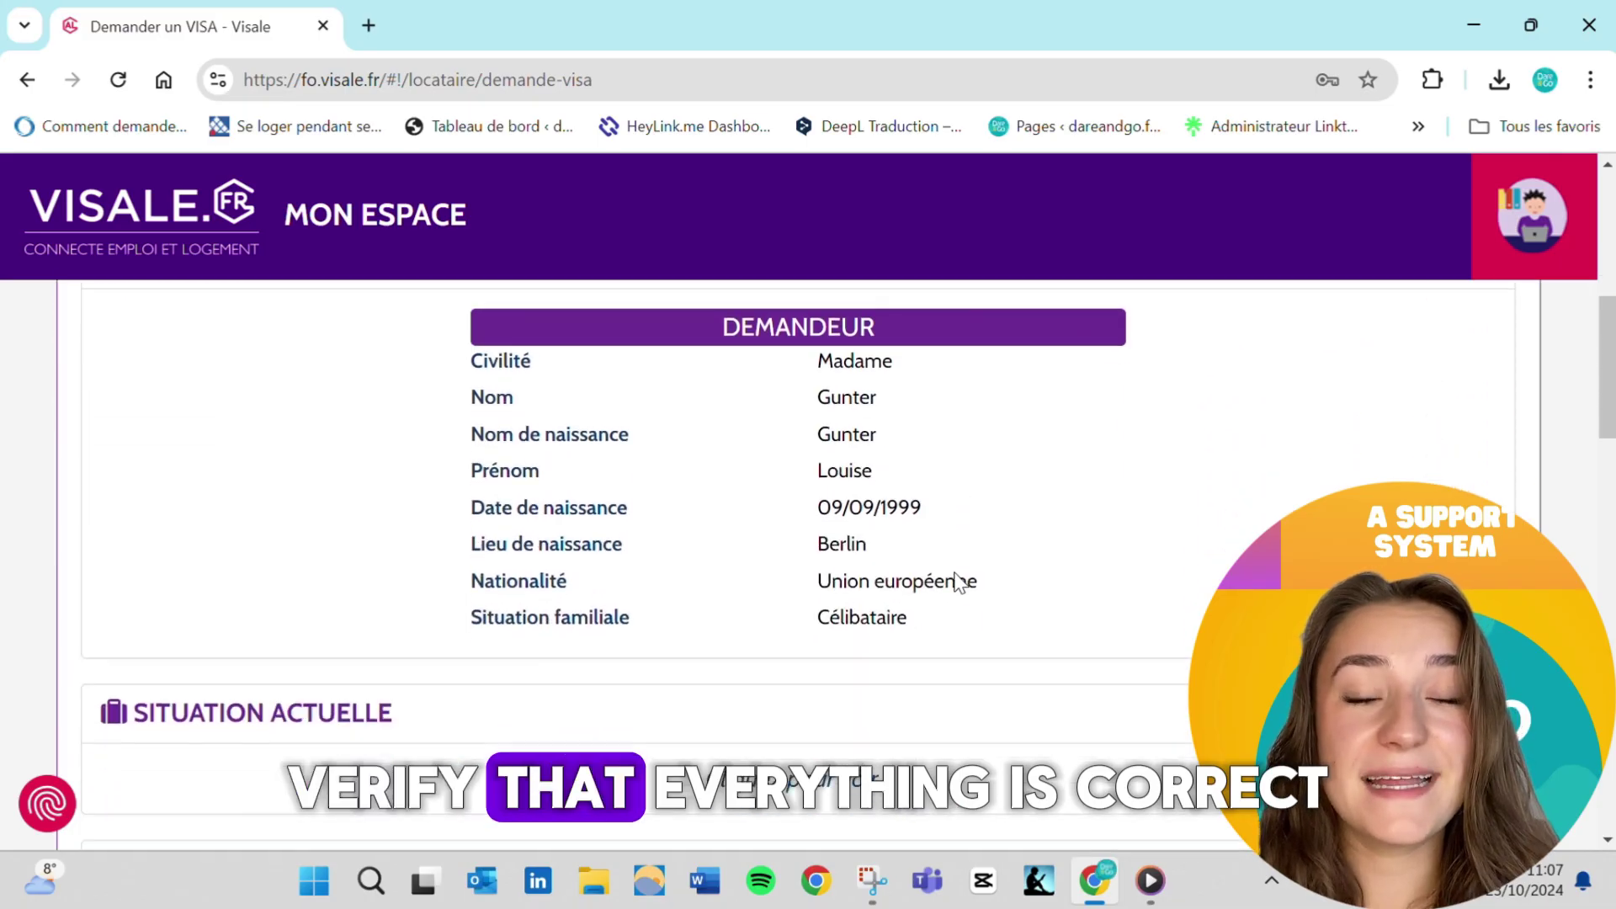
{"action": "scroll", "coordinate": [847, 613], "scroll_direction": "down", "scroll_amount": 2}
{"action": "left_click", "coordinate": [829, 459]}
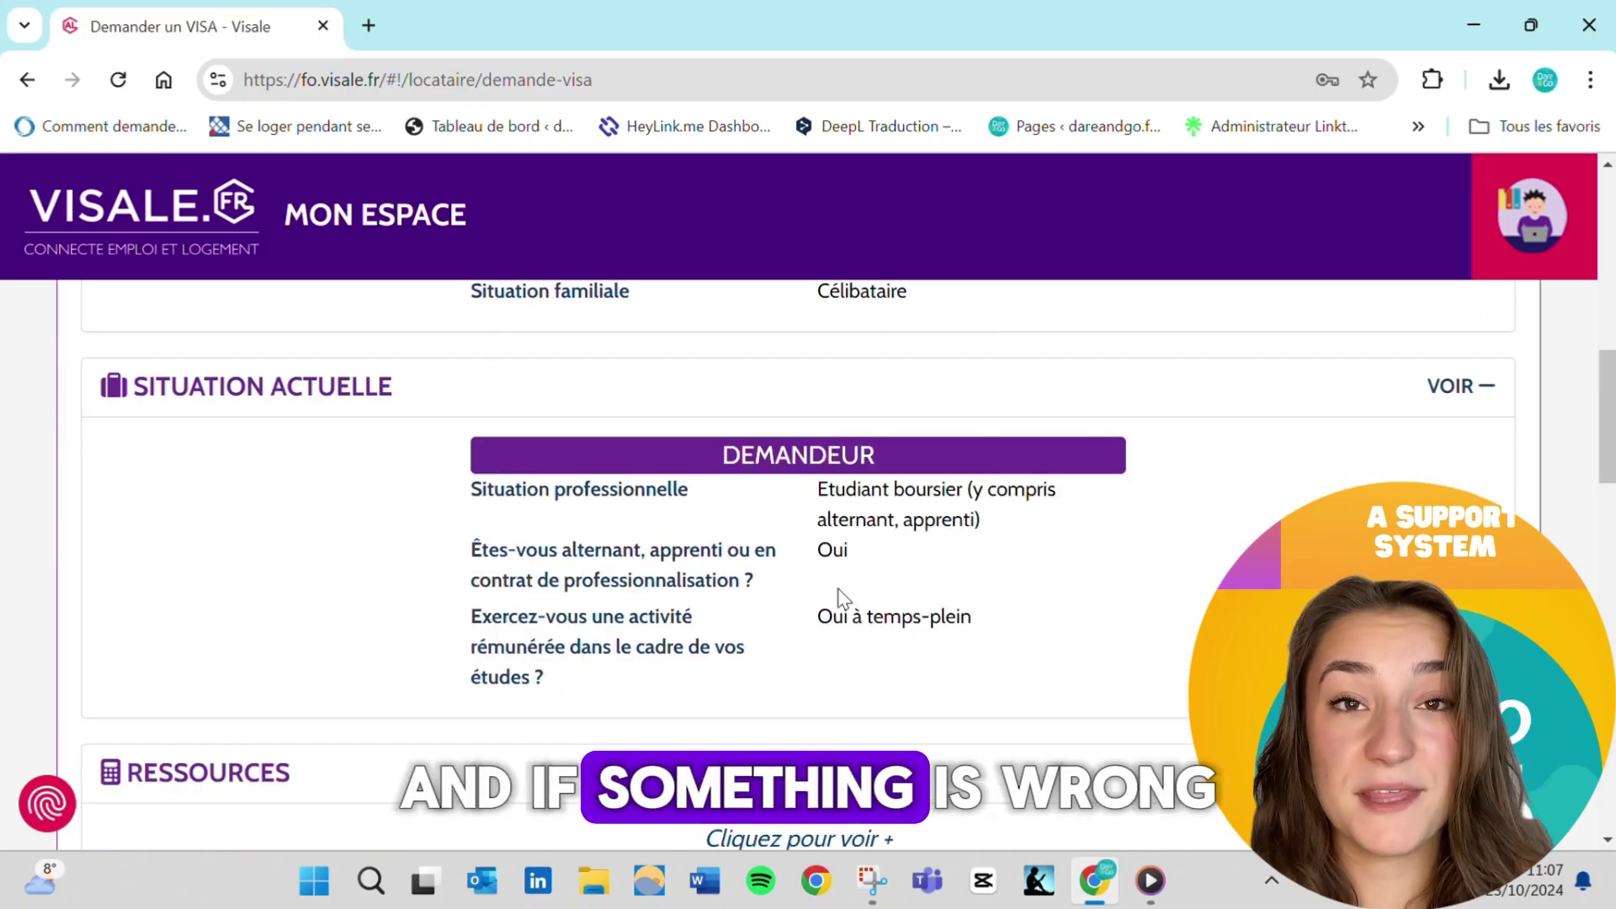
{"action": "scroll", "coordinate": [859, 631], "scroll_direction": "down", "scroll_amount": 4}
{"action": "left_click", "coordinate": [876, 651]}
{"action": "scroll", "coordinate": [925, 665], "scroll_direction": "down", "scroll_amount": 5}
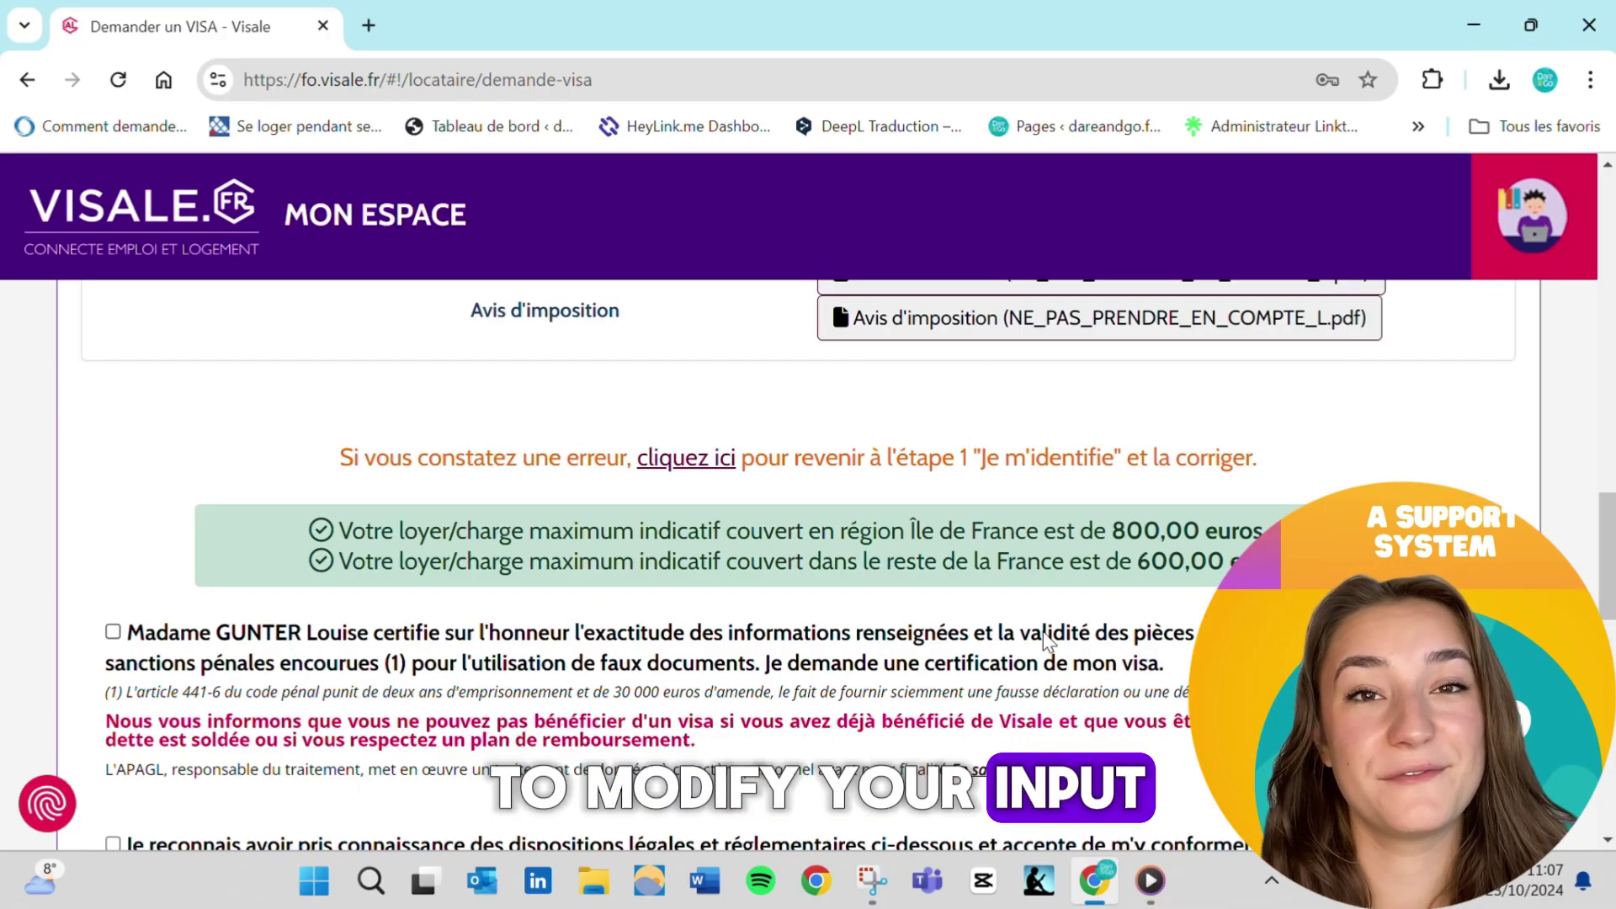
{"action": "scroll", "coordinate": [1044, 636], "scroll_direction": "down", "scroll_amount": 2}
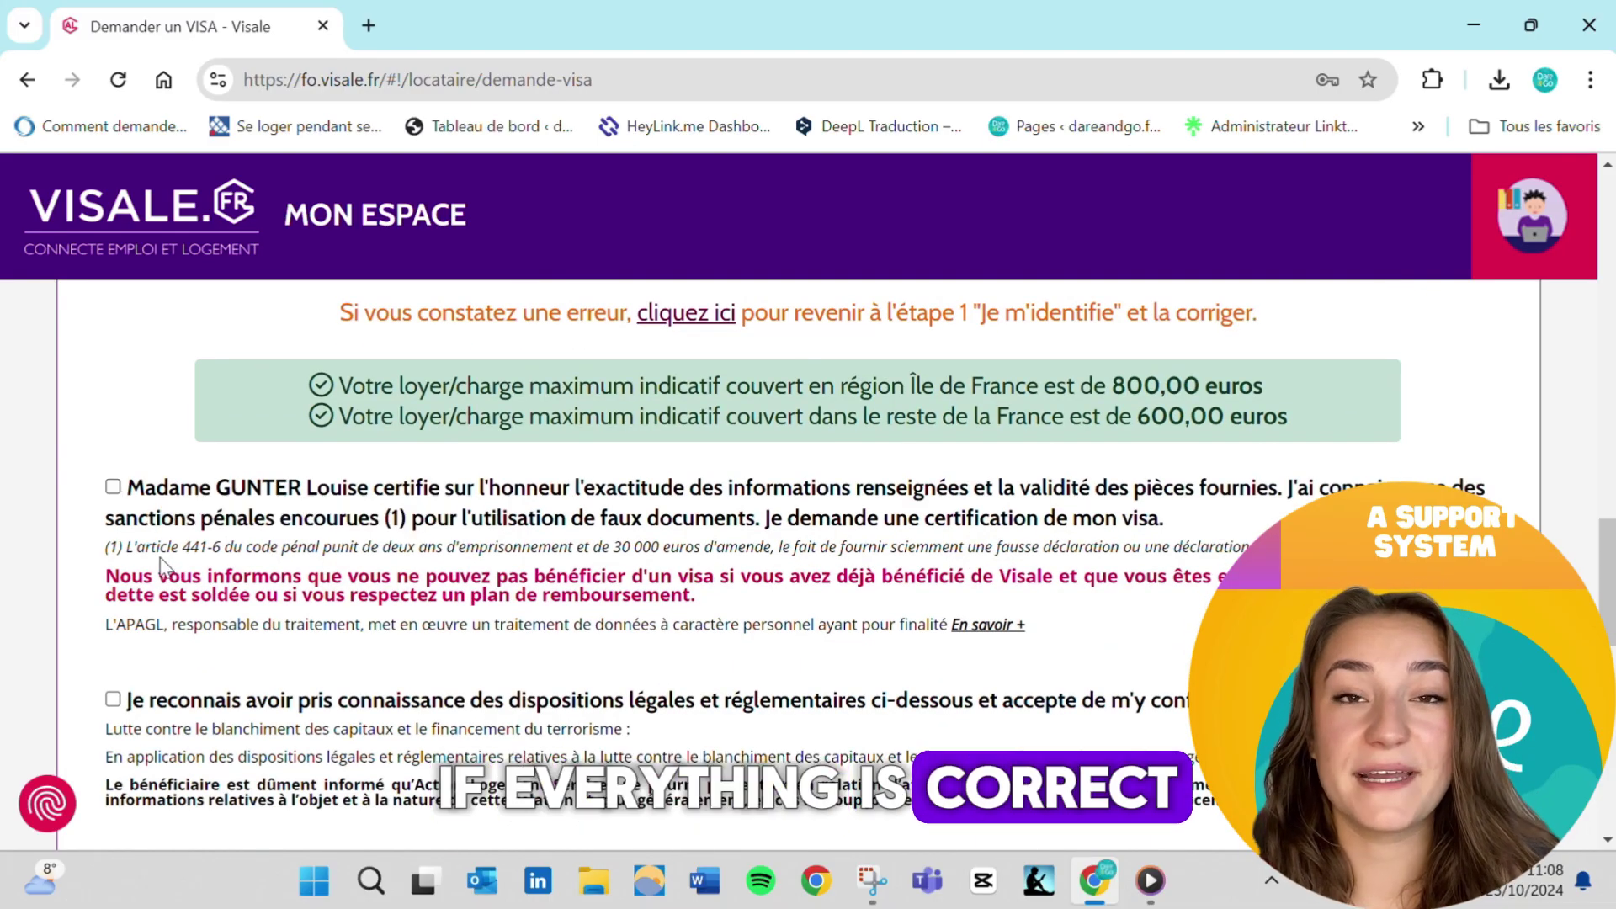
Tick both certification checkboxes and submit the visa request
{"action": "left_click", "coordinate": [112, 488]}
{"action": "scroll", "coordinate": [334, 619], "scroll_direction": "down", "scroll_amount": 3}
{"action": "left_click", "coordinate": [111, 480]}
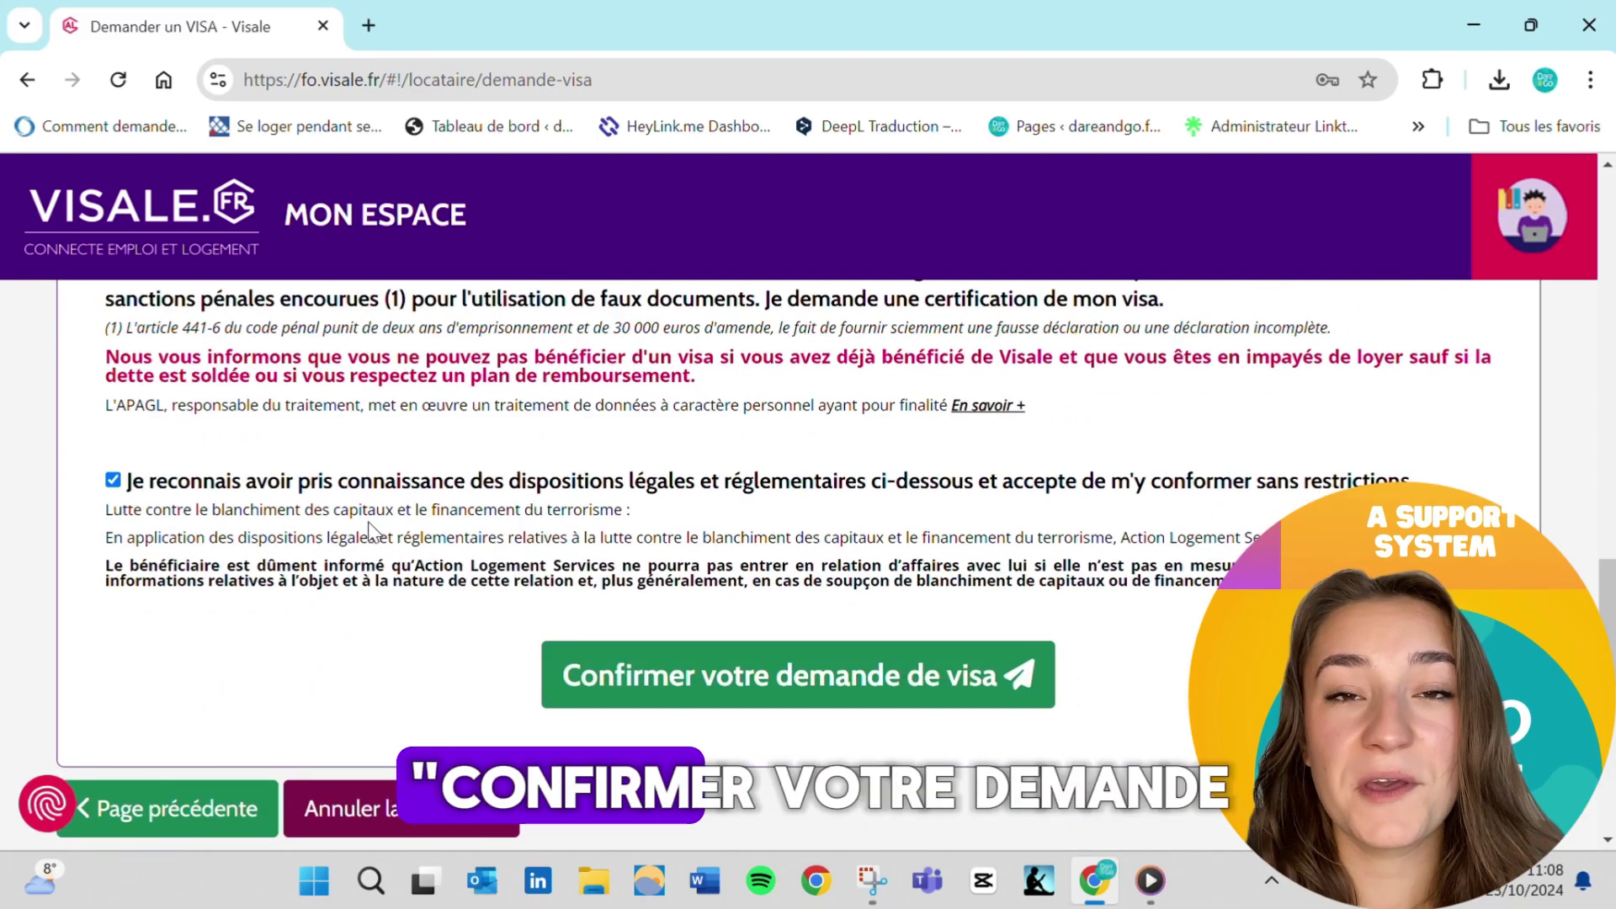
{"action": "left_click", "coordinate": [655, 669]}
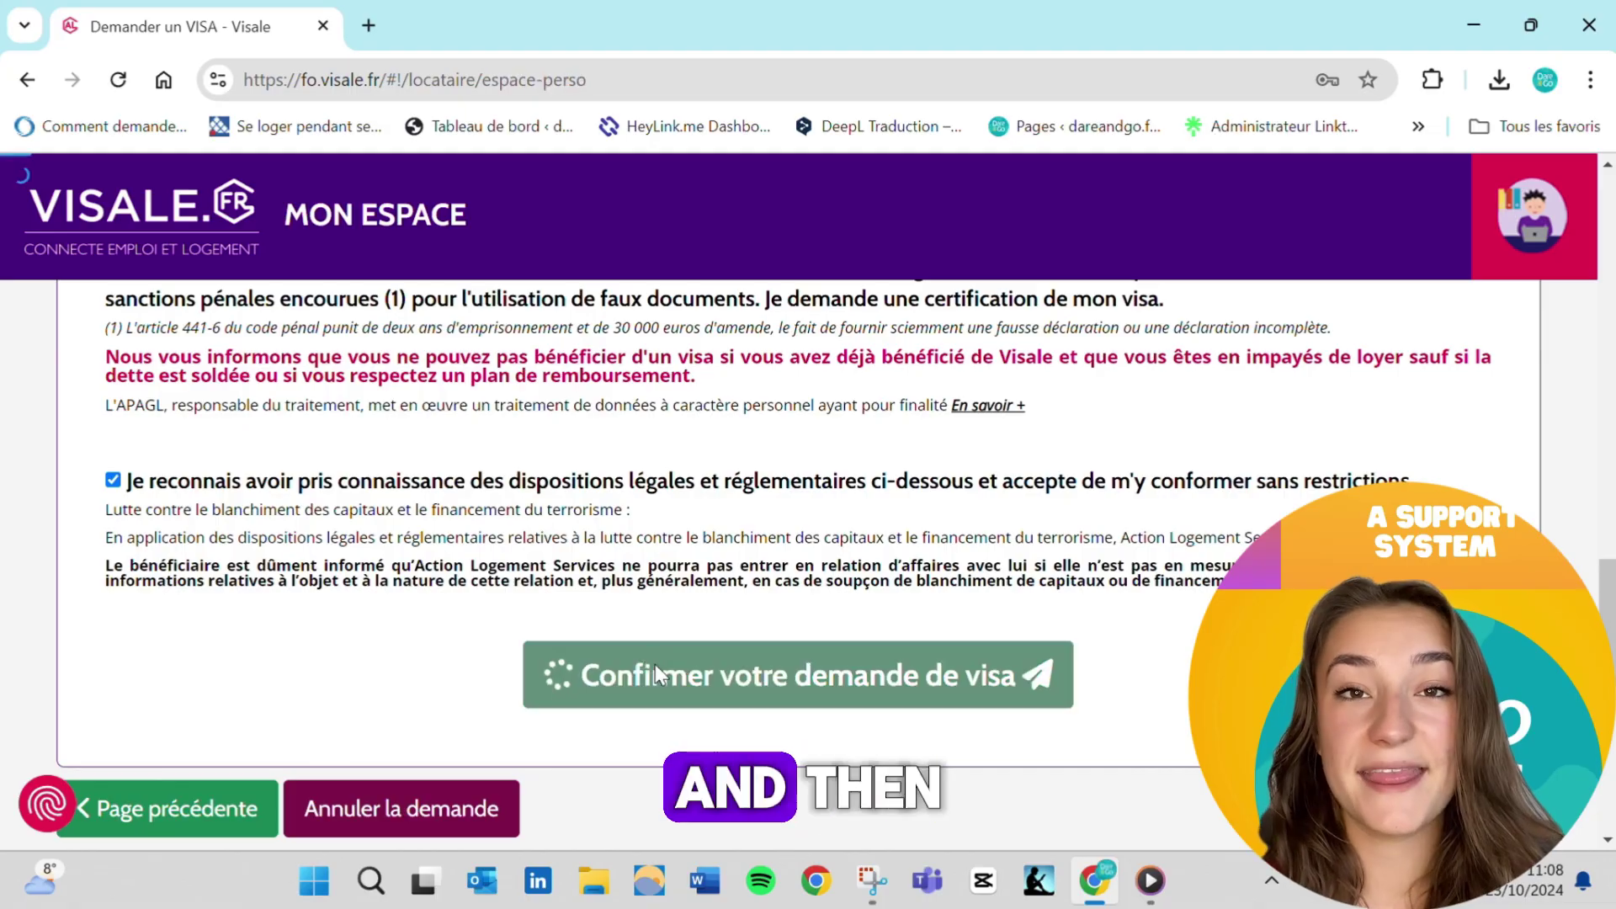
Scroll Mon Espace to the Mes demandes section showing the pending request dated 23/10/2024
{"action": "scroll", "coordinate": [654, 664], "scroll_direction": "up", "scroll_amount": 10}
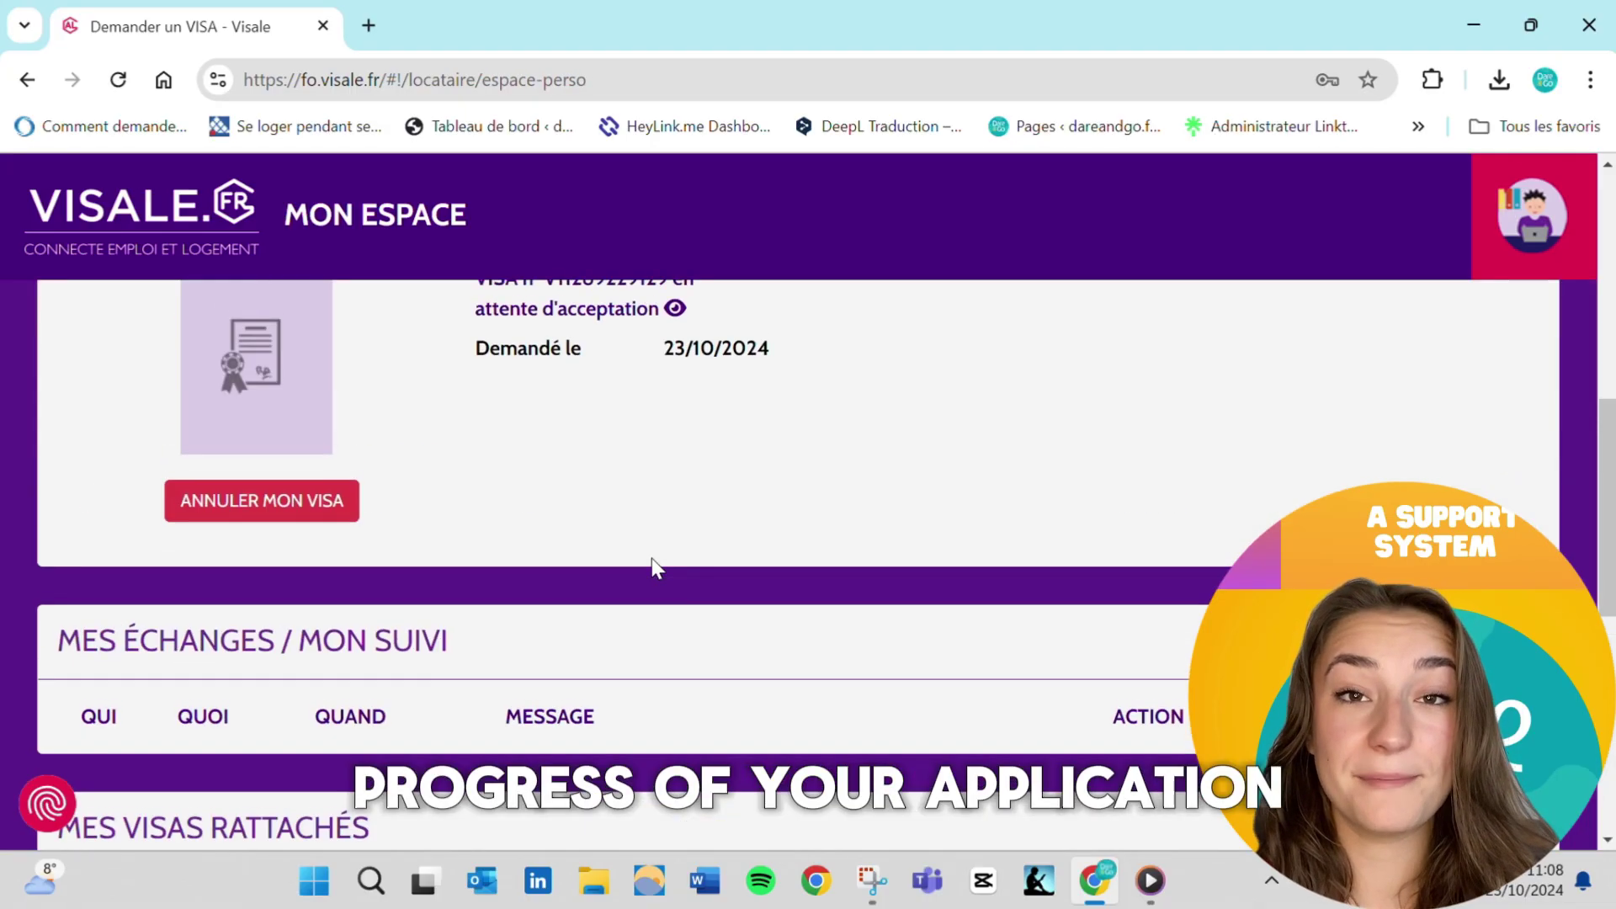
{"action": "scroll", "coordinate": [651, 558], "scroll_direction": "up", "scroll_amount": 4}
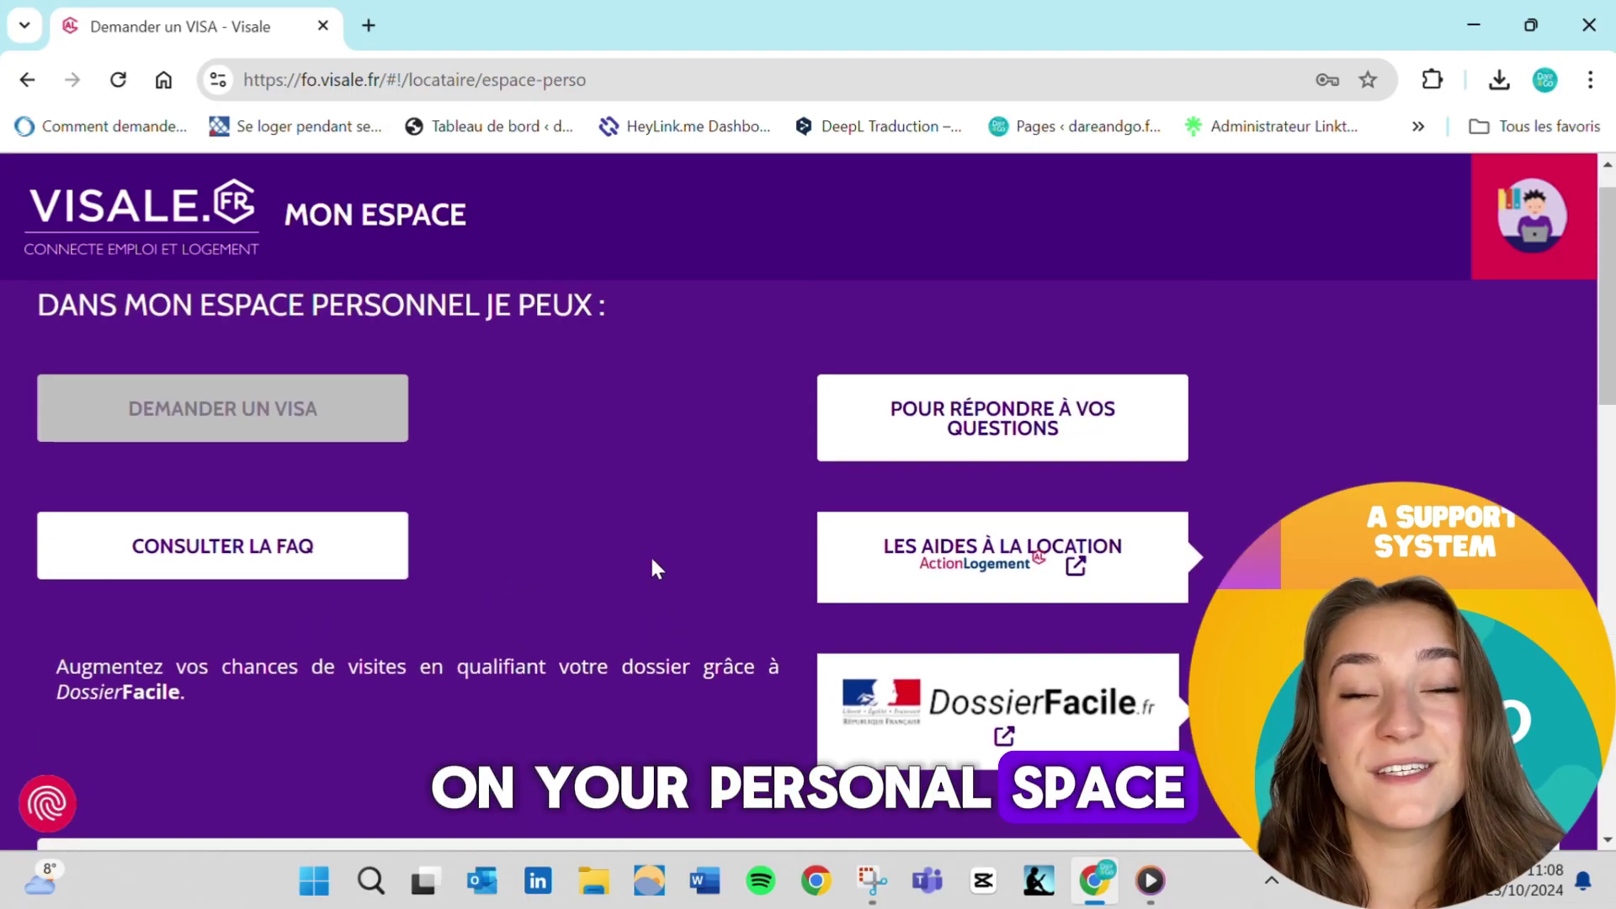
{"action": "scroll", "coordinate": [737, 504], "scroll_direction": "down", "scroll_amount": 1}
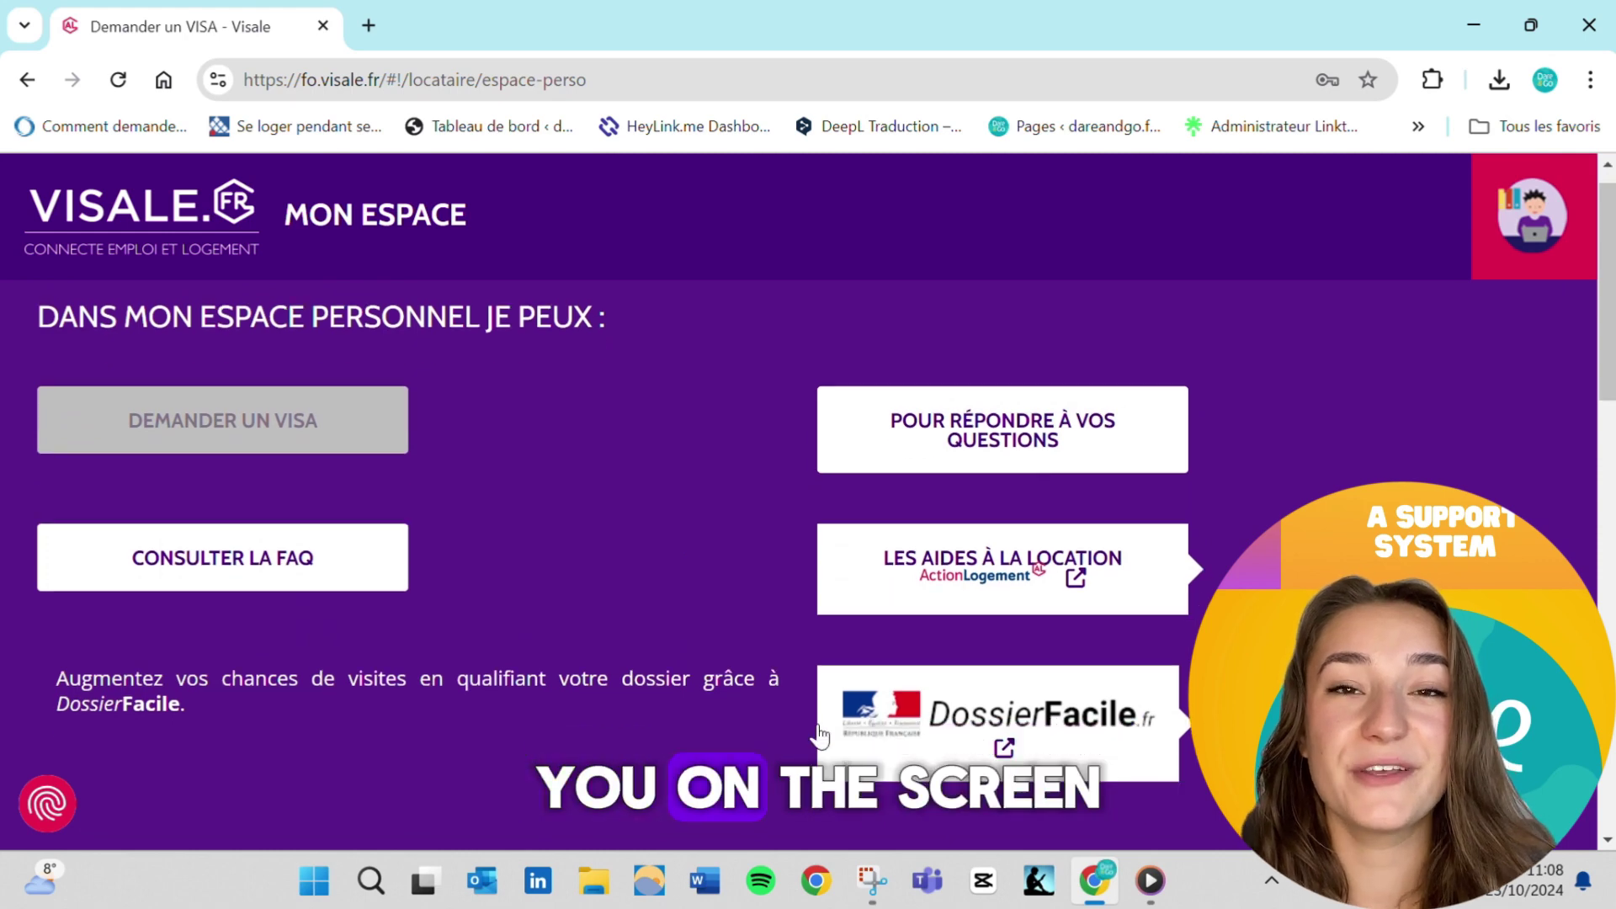
{"action": "scroll", "coordinate": [443, 535], "scroll_direction": "down", "scroll_amount": 6}
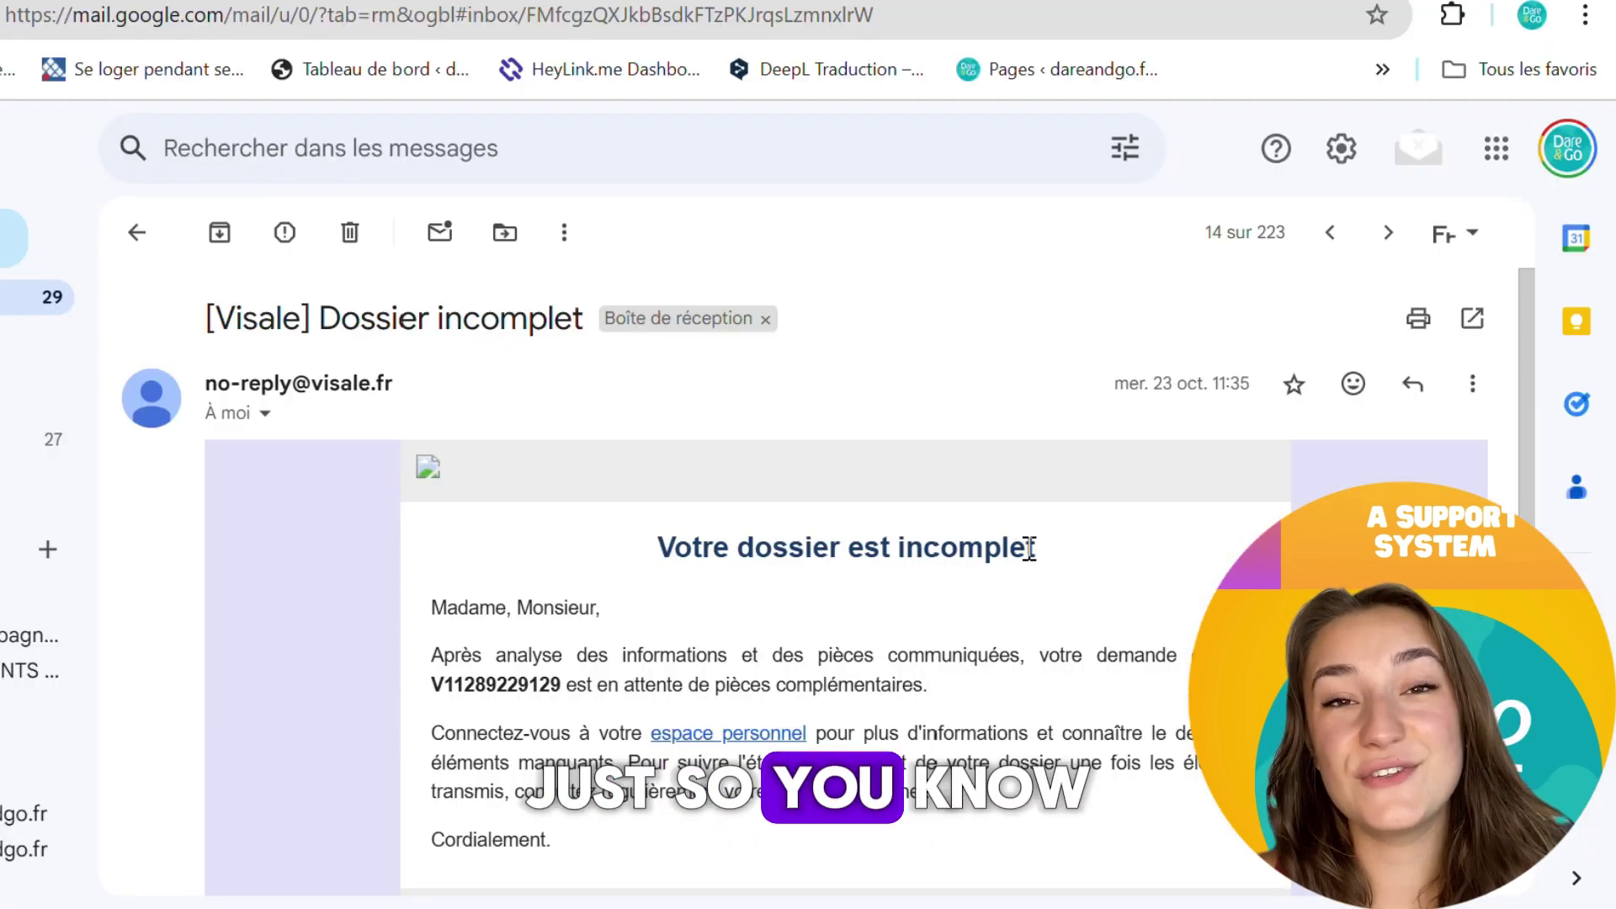
Follow the 'Dossier incomplet' e-mail's link back to the Visale personal space
{"action": "scroll", "coordinate": [953, 429], "scroll_direction": "up", "scroll_amount": 2}
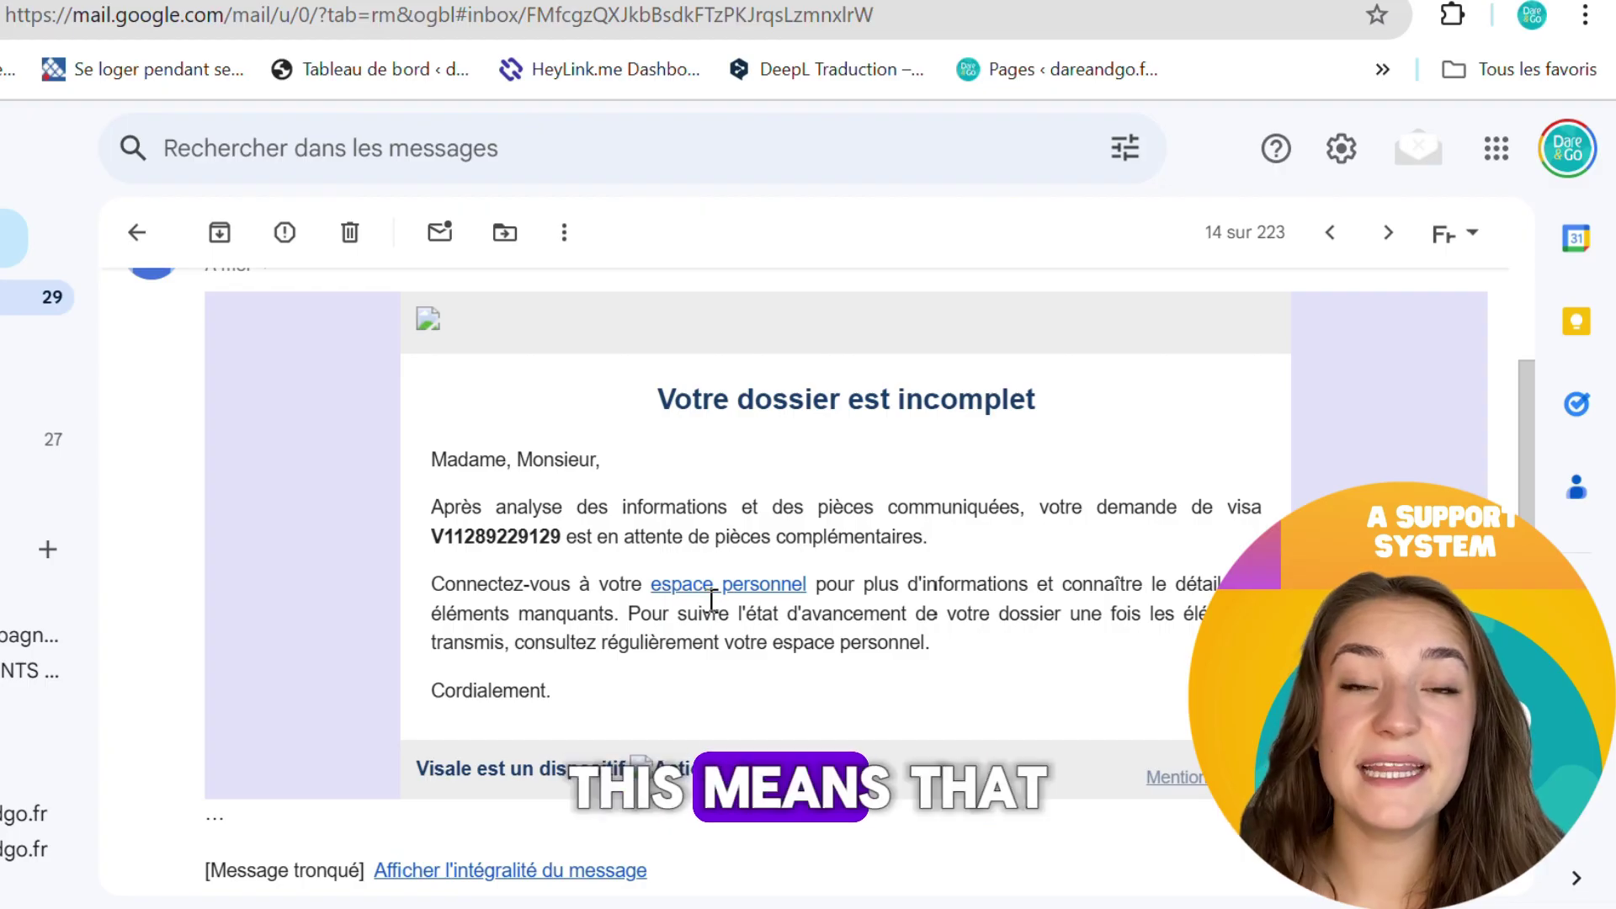
{"action": "left_click", "coordinate": [766, 587]}
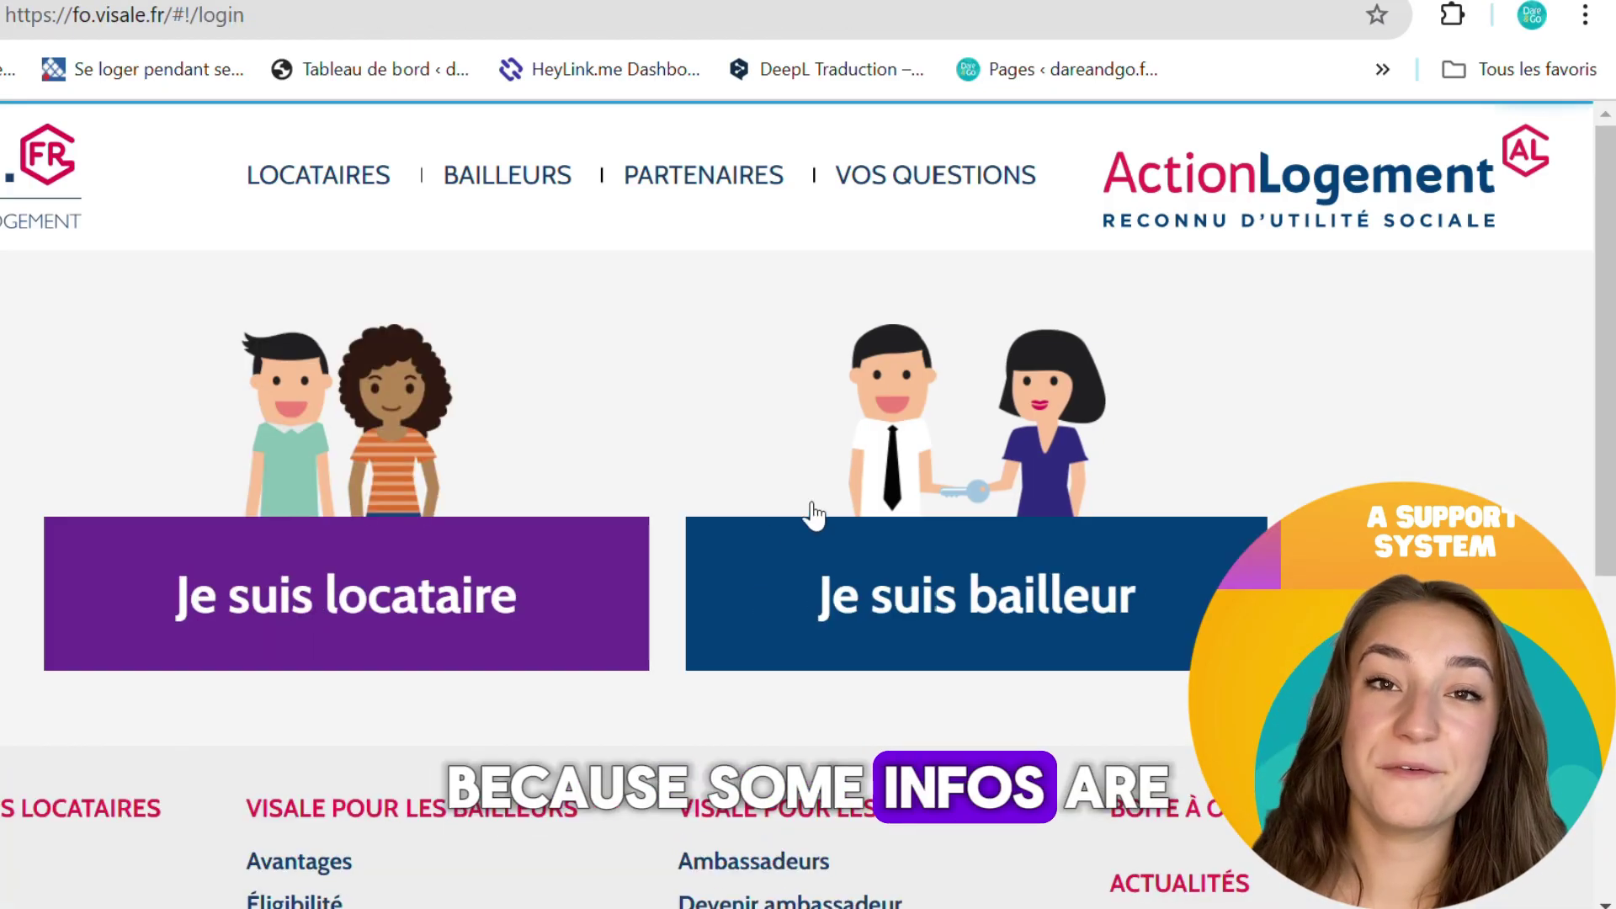
Sign in to Visale as a tenant with the account password
{"action": "left_click", "coordinate": [467, 592]}
{"action": "scroll", "coordinate": [817, 447], "scroll_direction": "down", "scroll_amount": 12}
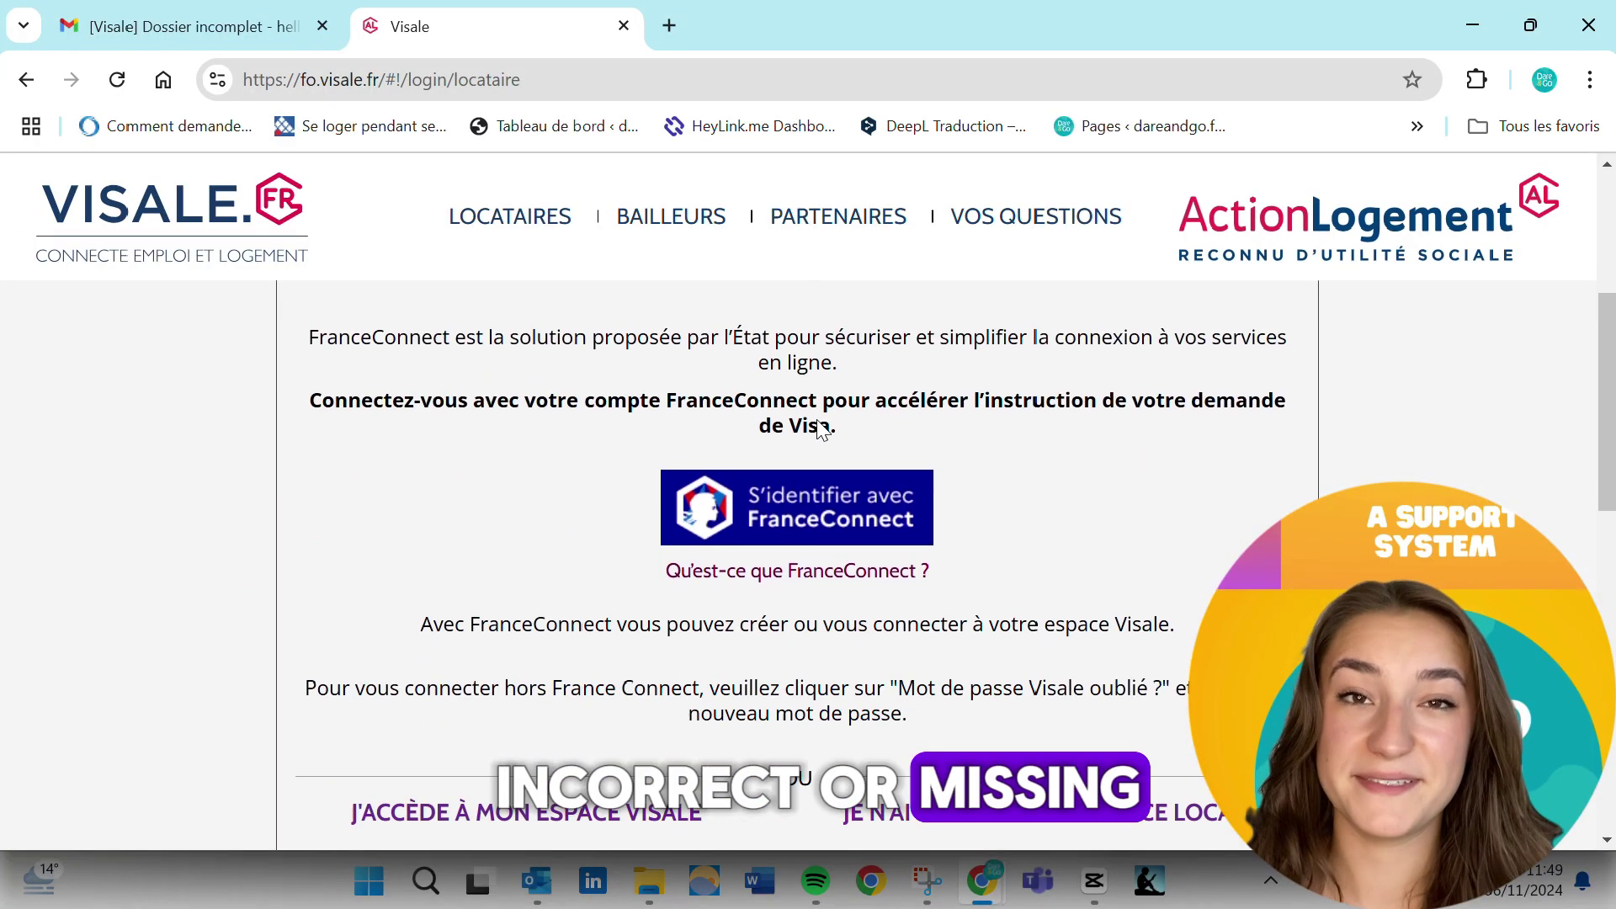
{"action": "left_click", "coordinate": [462, 512]}
{"action": "type", "text": "••••••"}
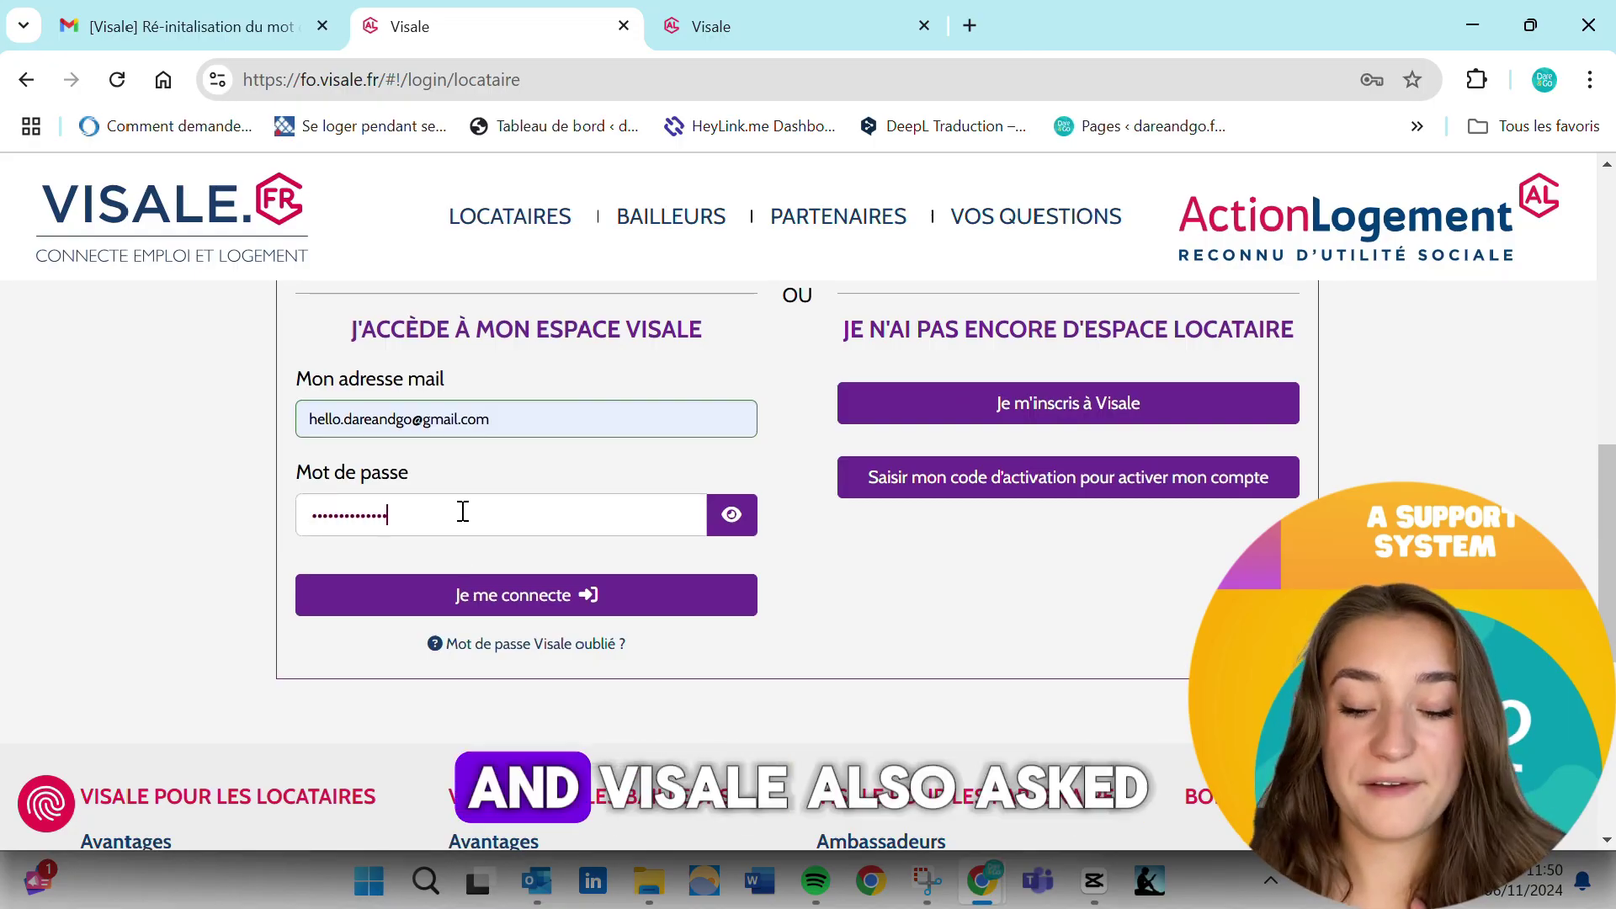
{"action": "key", "text": "Return"}
{"action": "left_click", "coordinate": [533, 598]}
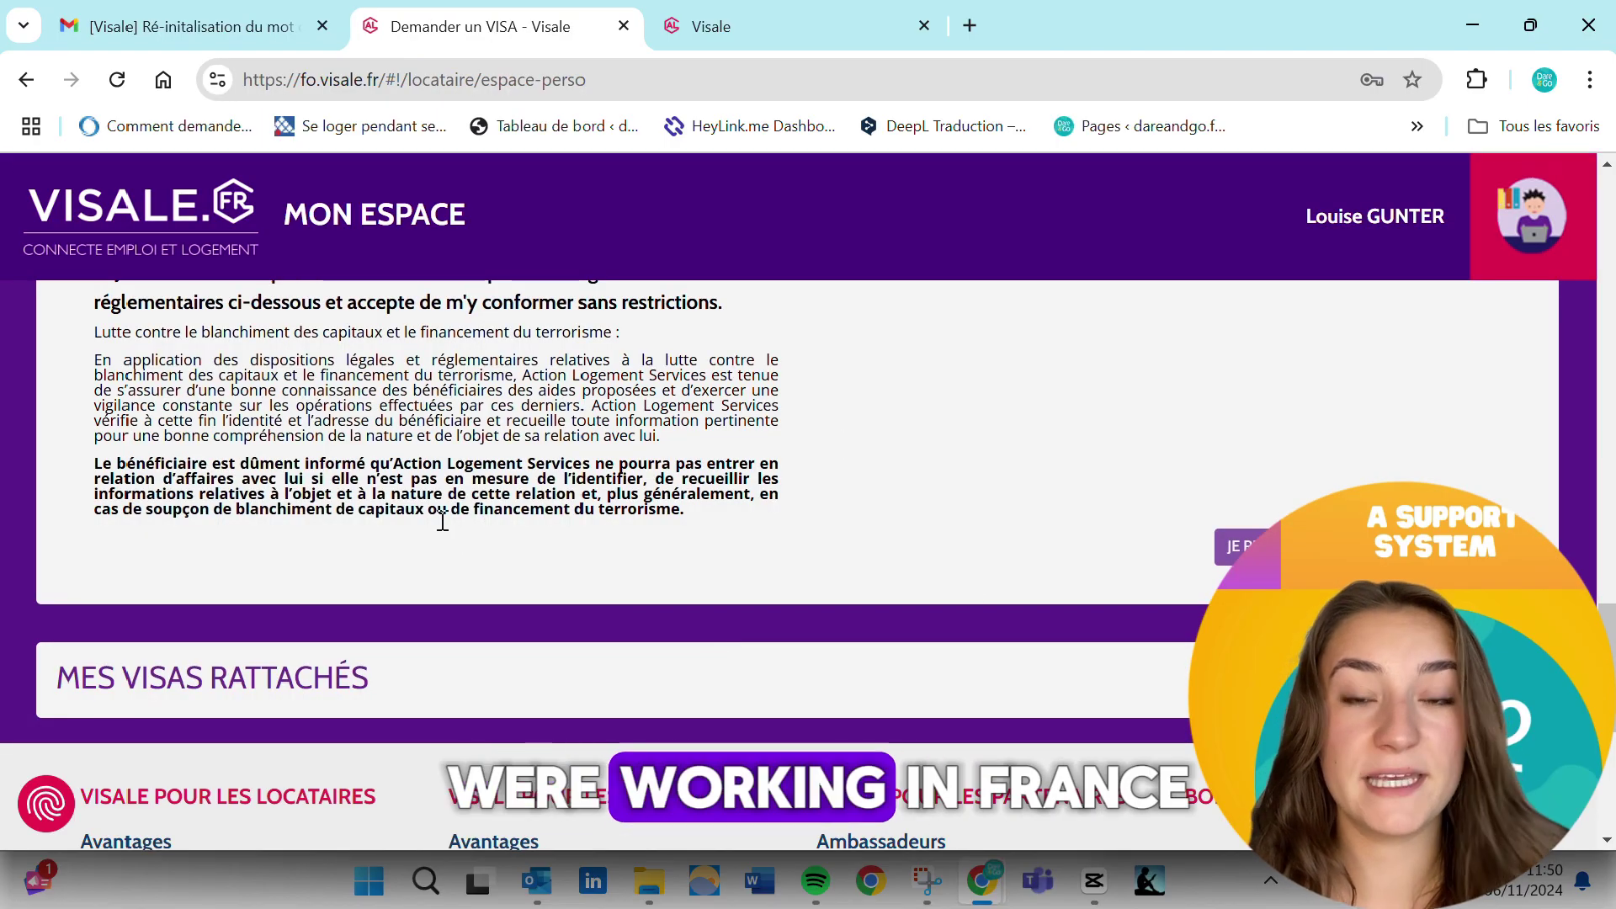
Scroll Mon Espace to the 'Mes échanges / Mon suivi' messages listing missing documents
{"action": "scroll", "coordinate": [441, 522], "scroll_direction": "up", "scroll_amount": 2}
{"action": "scroll", "coordinate": [469, 536], "scroll_direction": "up", "scroll_amount": 5}
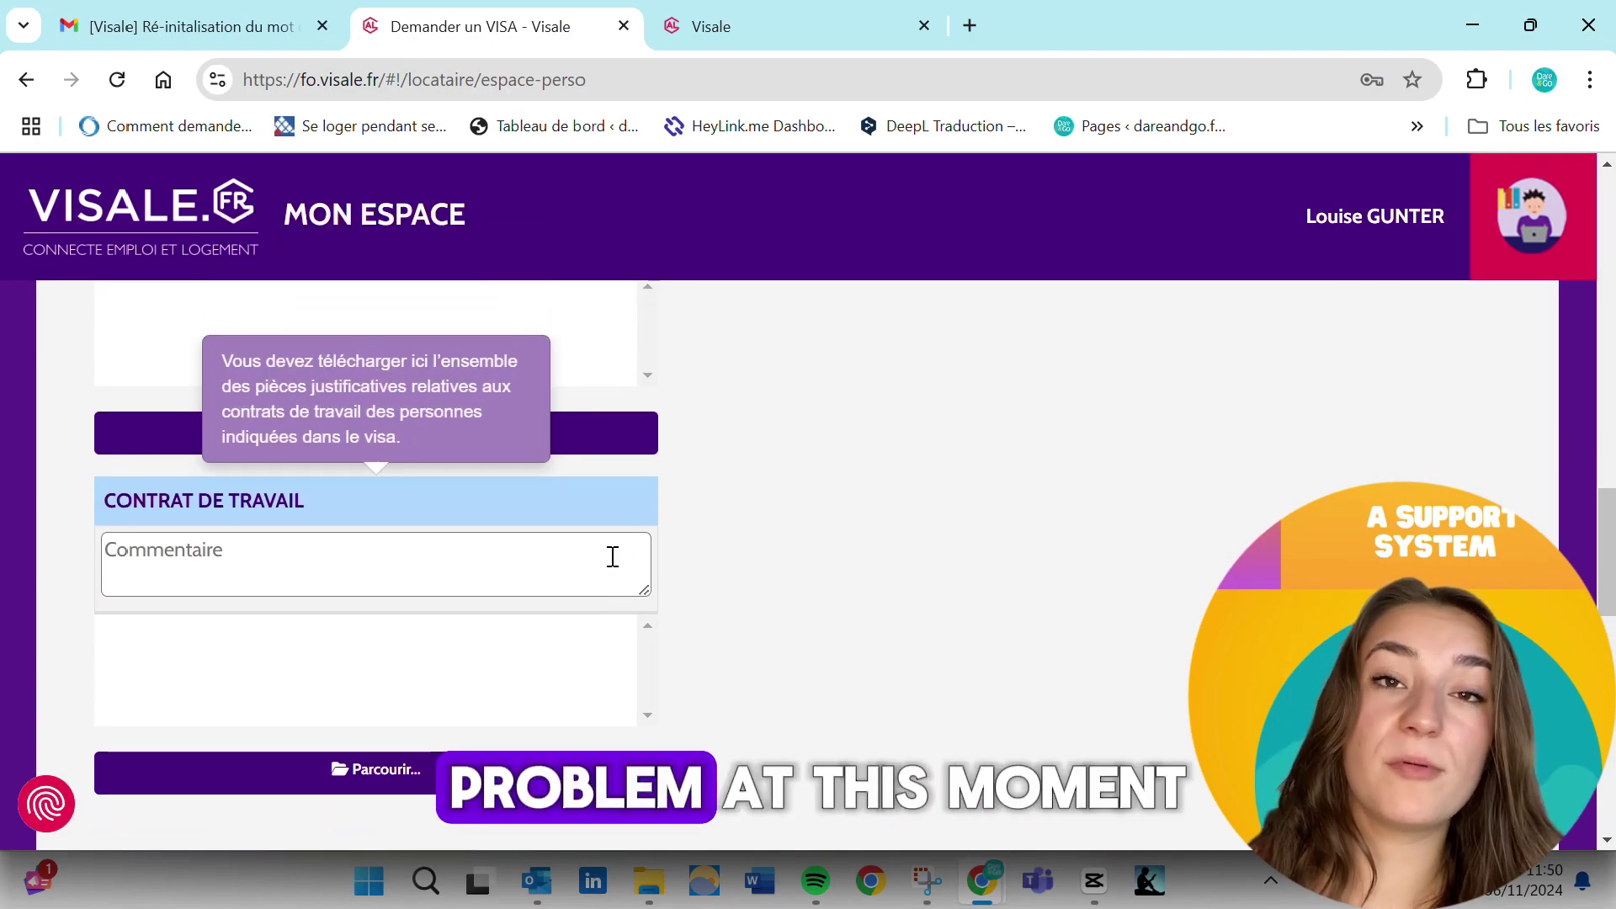
{"action": "scroll", "coordinate": [593, 560], "scroll_direction": "up", "scroll_amount": 10}
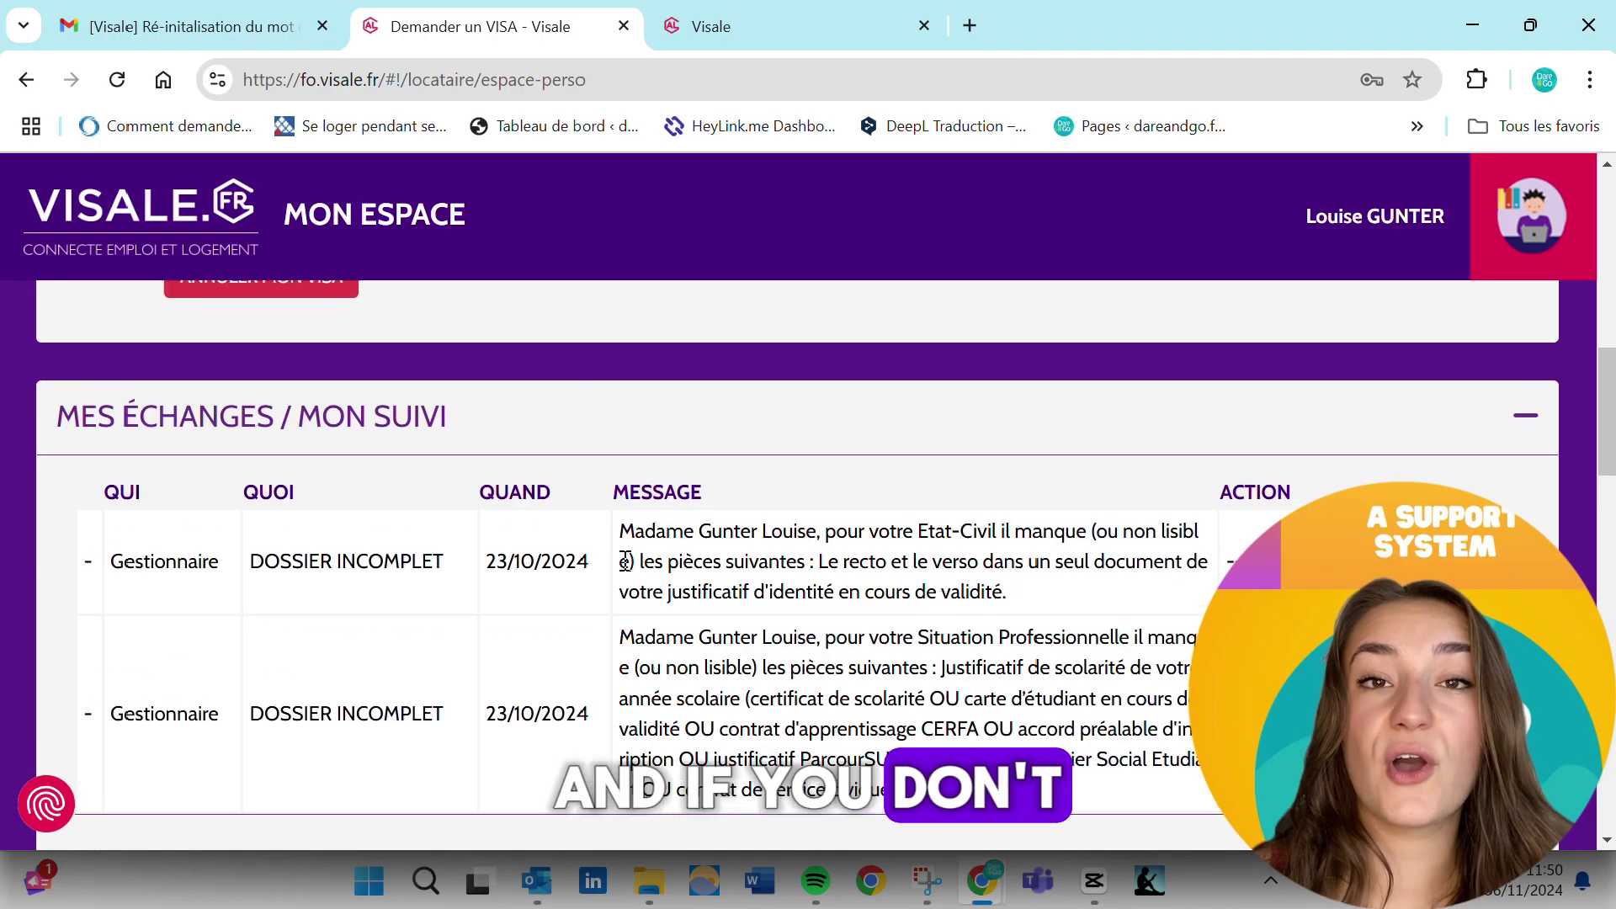
{"action": "scroll", "coordinate": [500, 570], "scroll_direction": "down", "scroll_amount": 1}
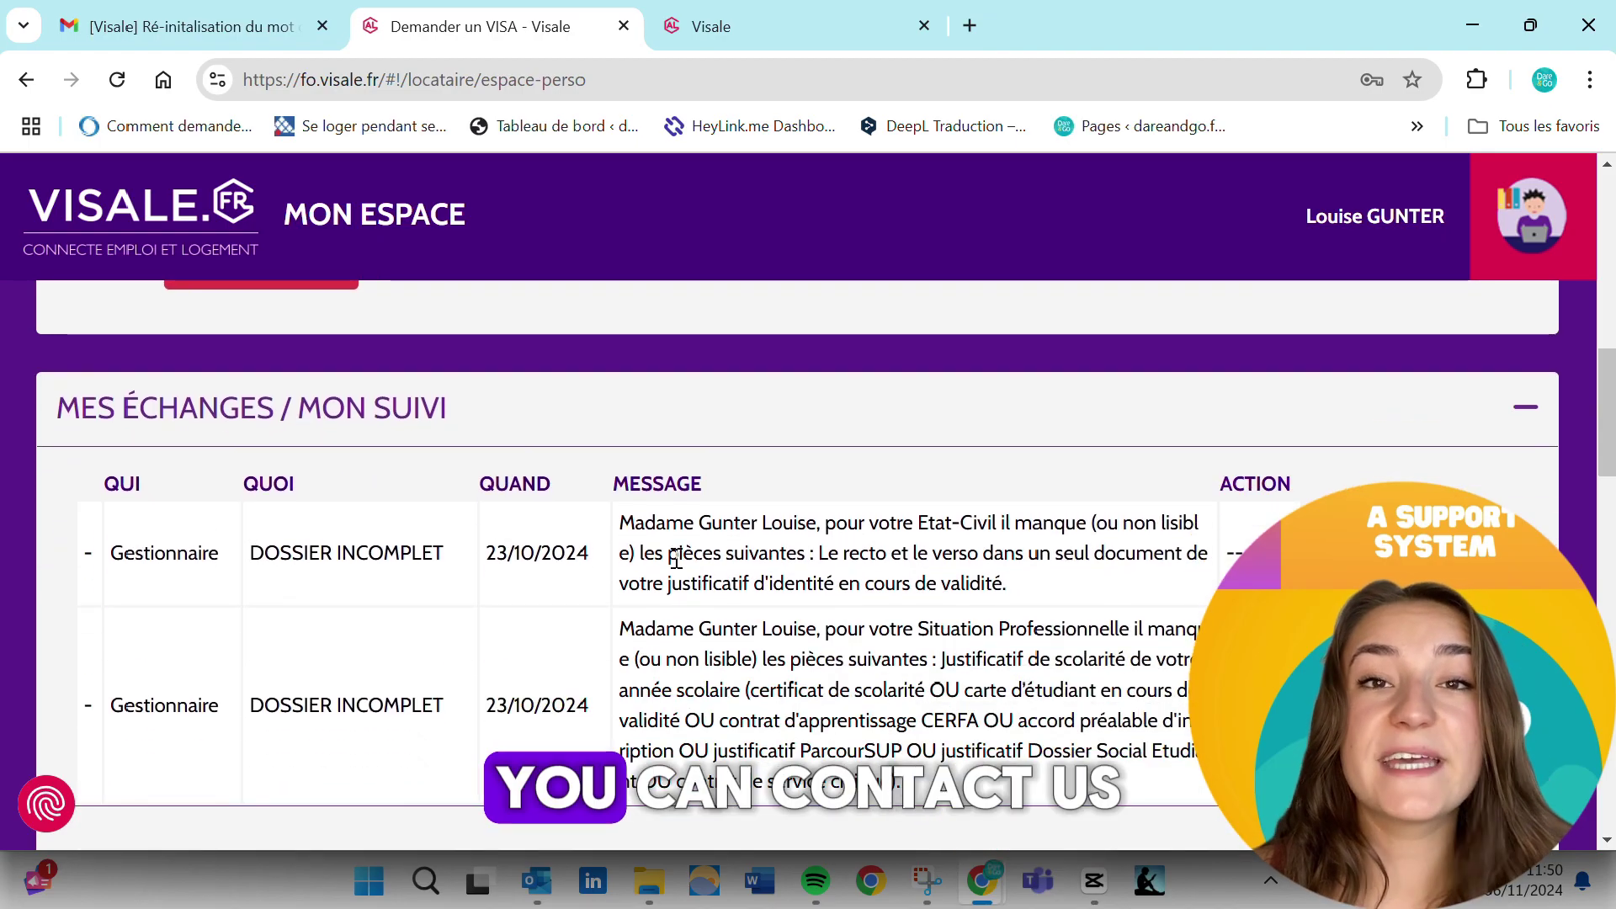